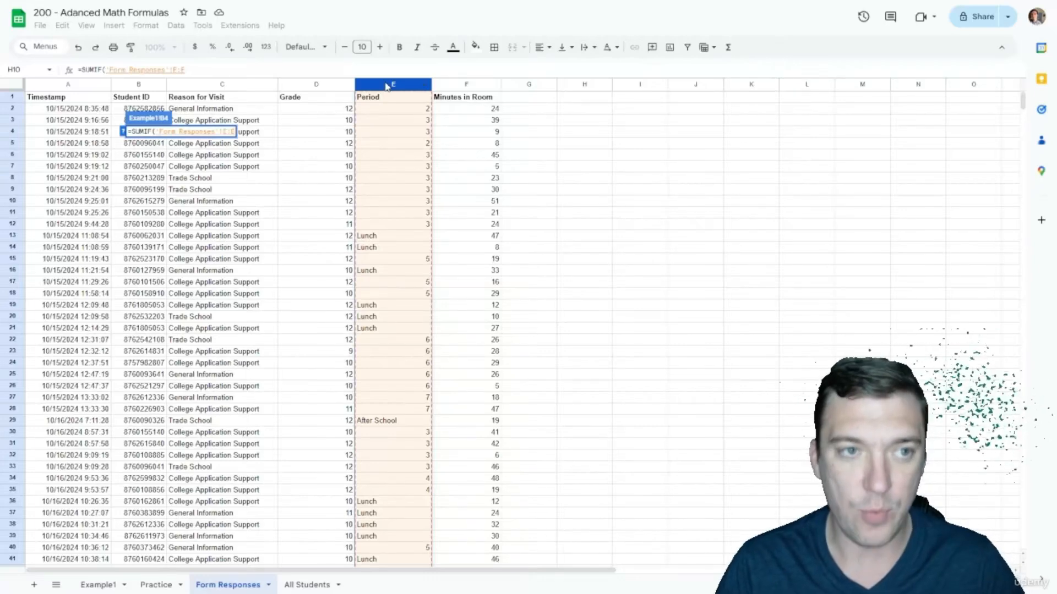
# Step: Finish the SUMIF with criterion ">0" and Minutes in Room as sum range, showing 3808
pyautogui.write(',">')
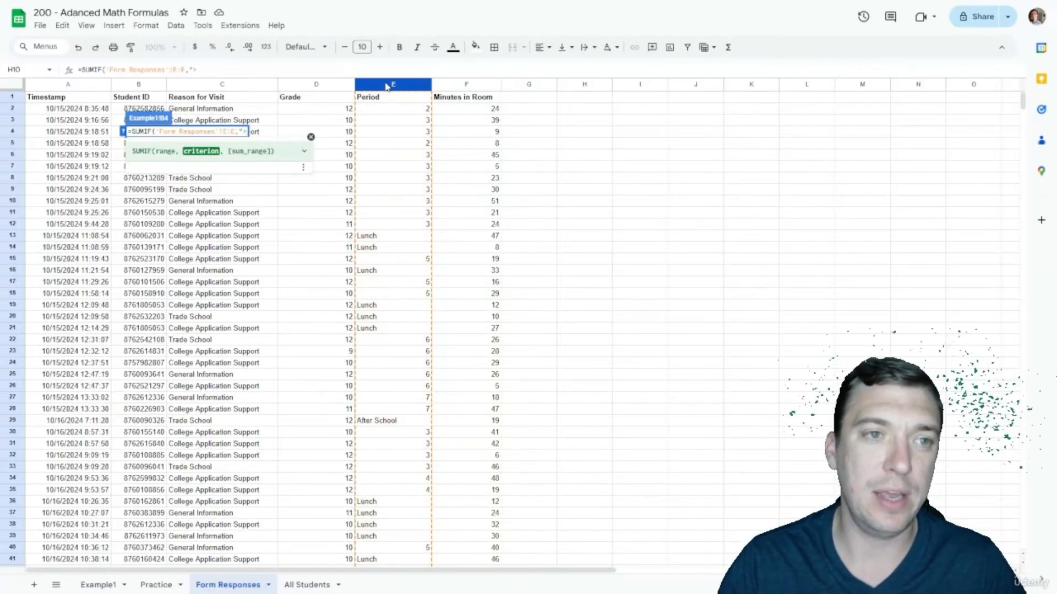
pyautogui.write('0"')
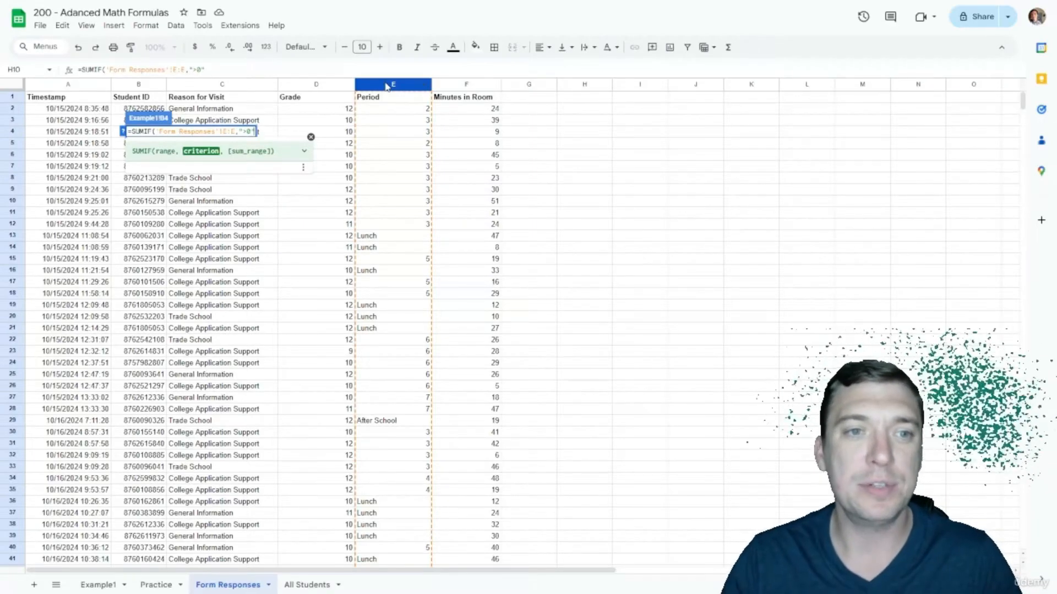
pyautogui.write(',')
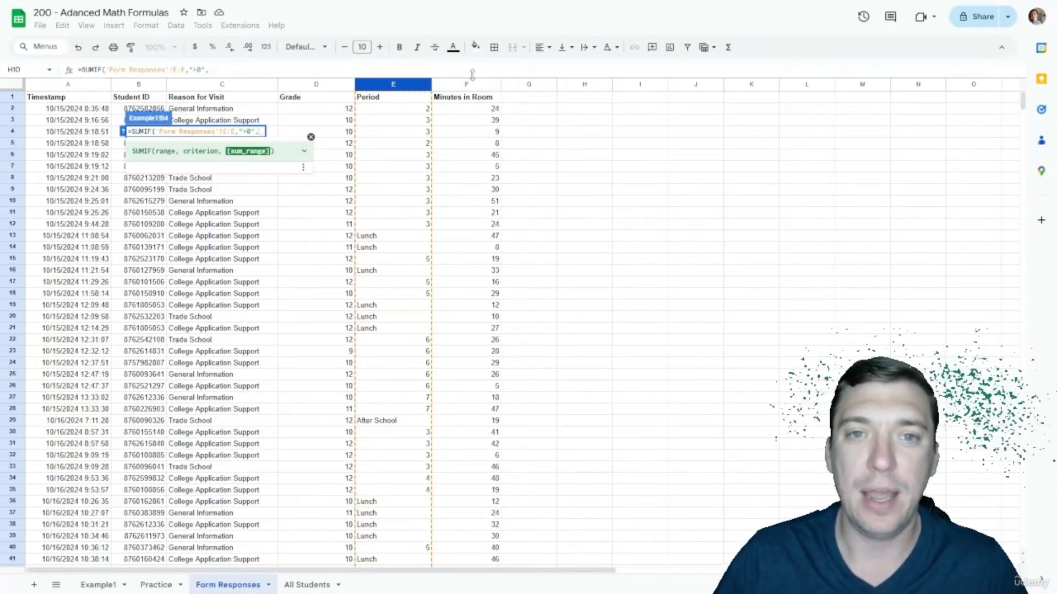
pyautogui.click(467, 86)
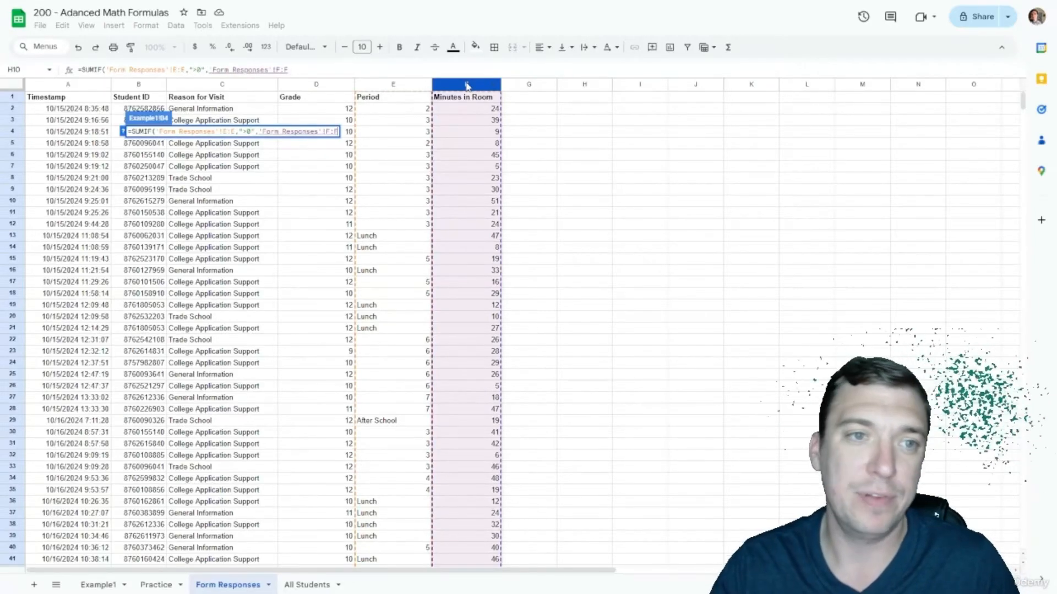
pyautogui.write(')')
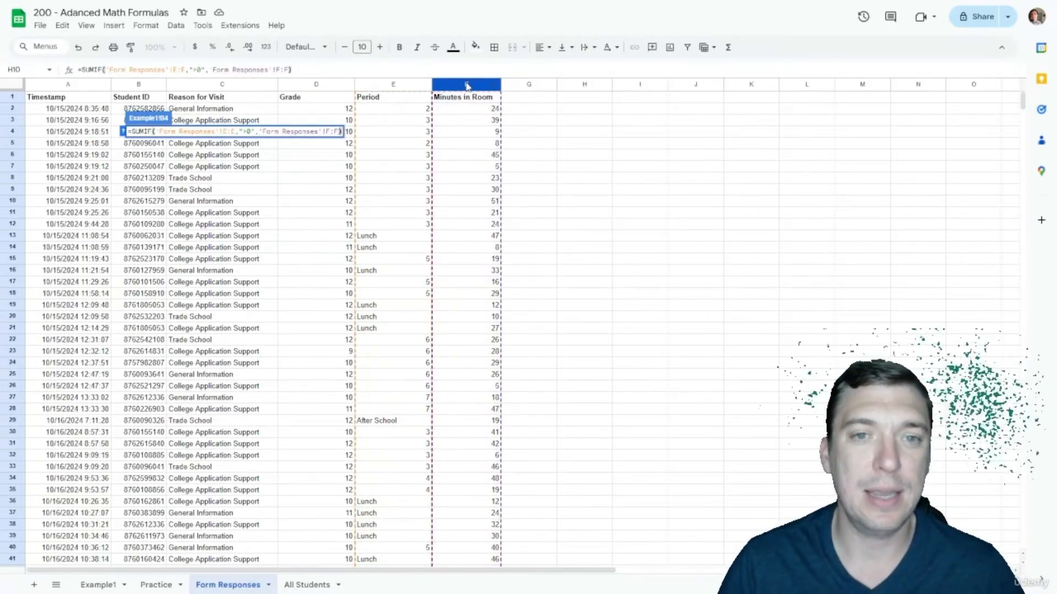
pyautogui.press('Return')
pyautogui.press('Up')
pyautogui.press('Down')
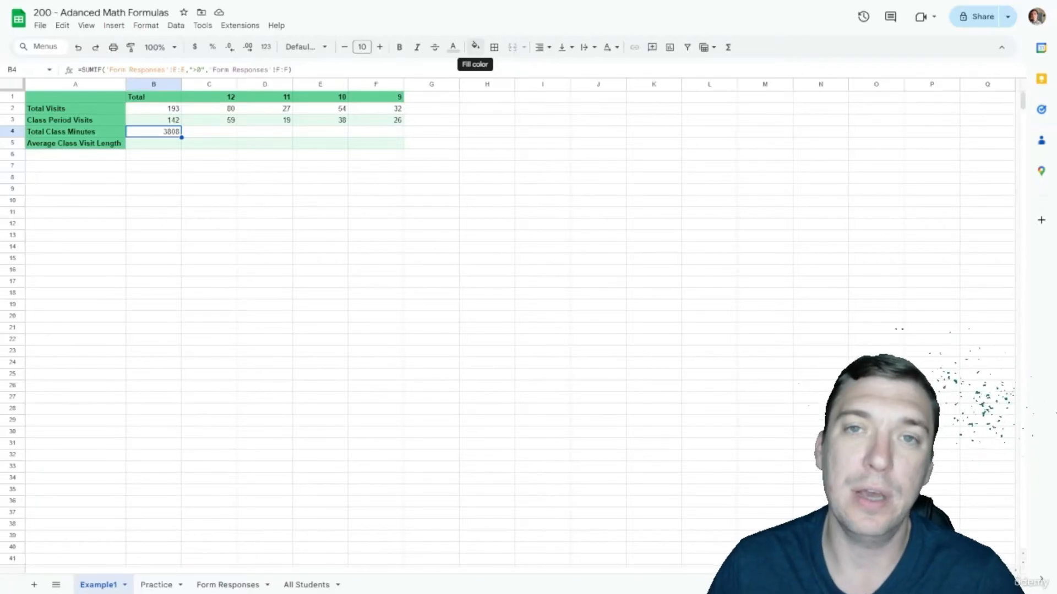
# Step: Start a SUMIFS in C4 over absolute Minutes in Room, with absolute Period column and criterion ">0"
pyautogui.click(197, 135)
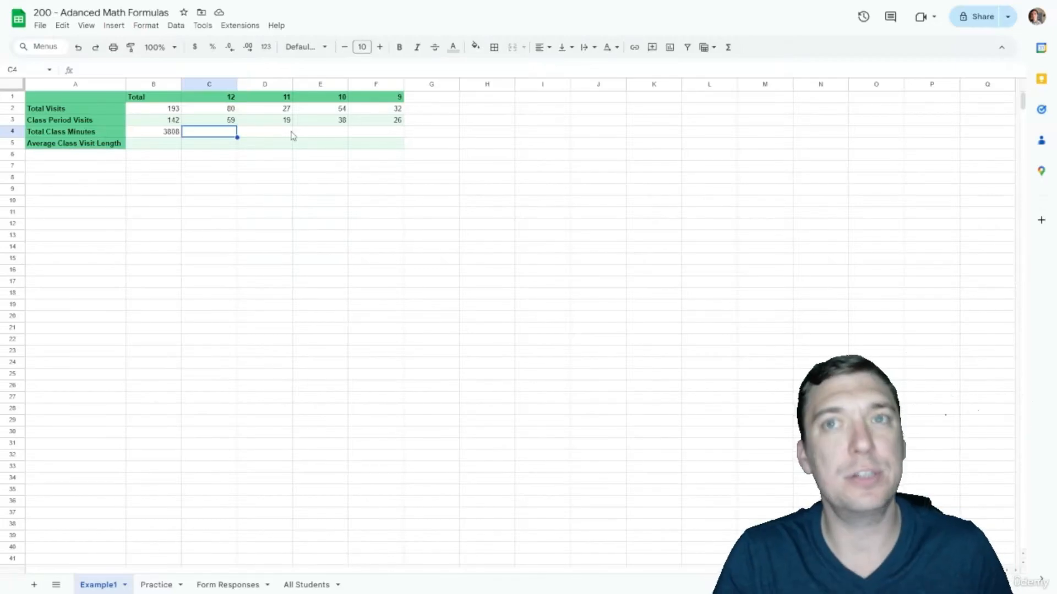
pyautogui.write('=SUMIFS(')
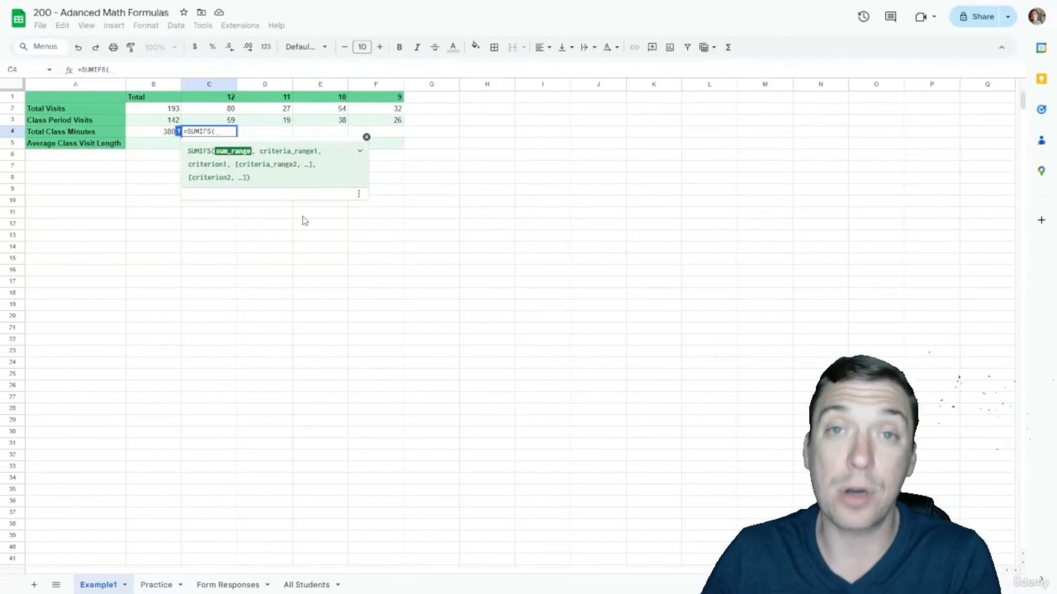
pyautogui.click(238, 580)
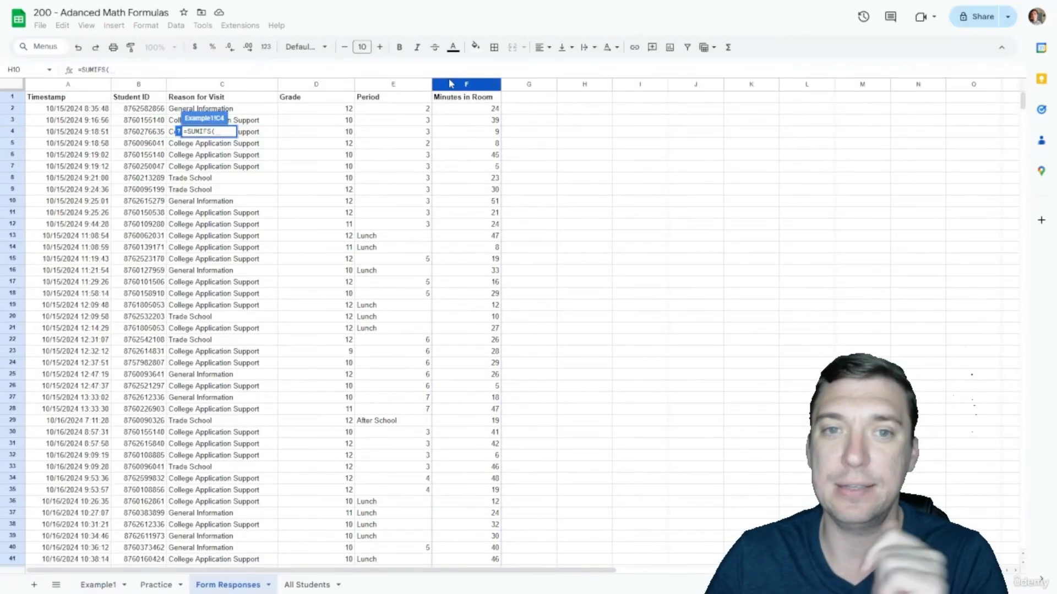
pyautogui.click(450, 84)
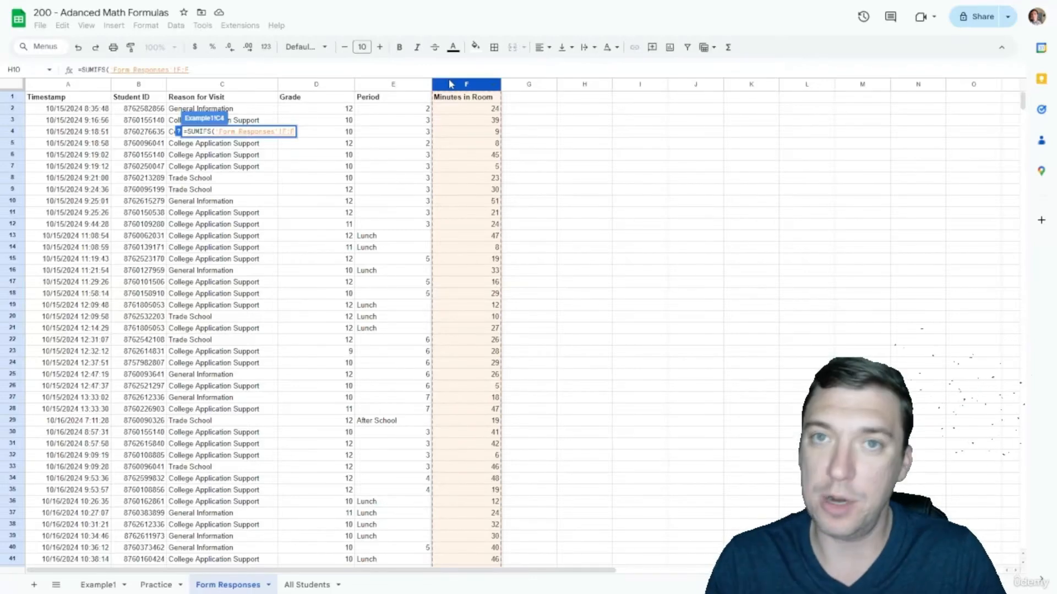
pyautogui.press('F4')
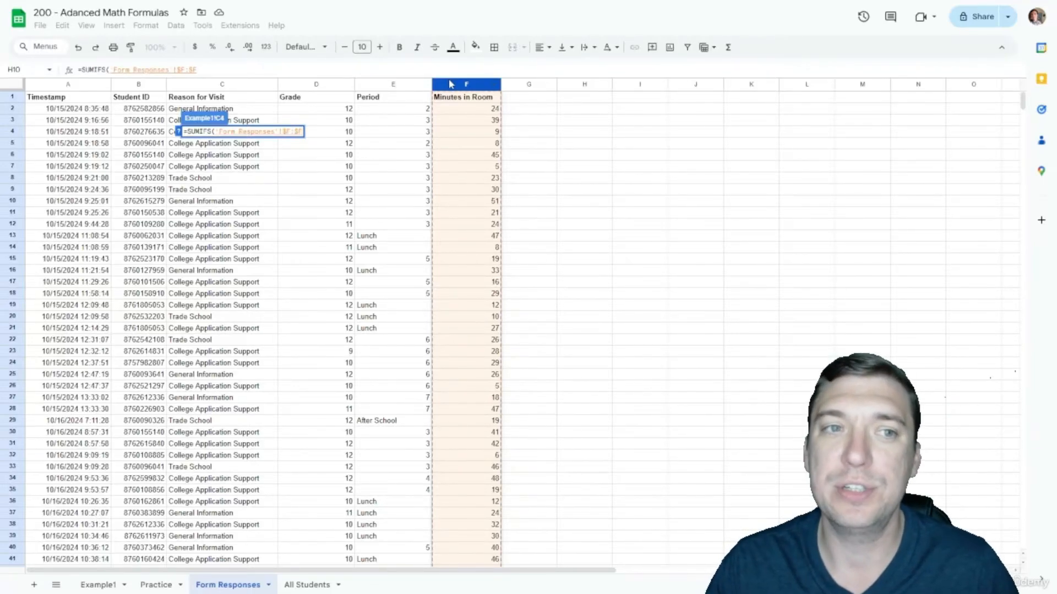
pyautogui.write(',')
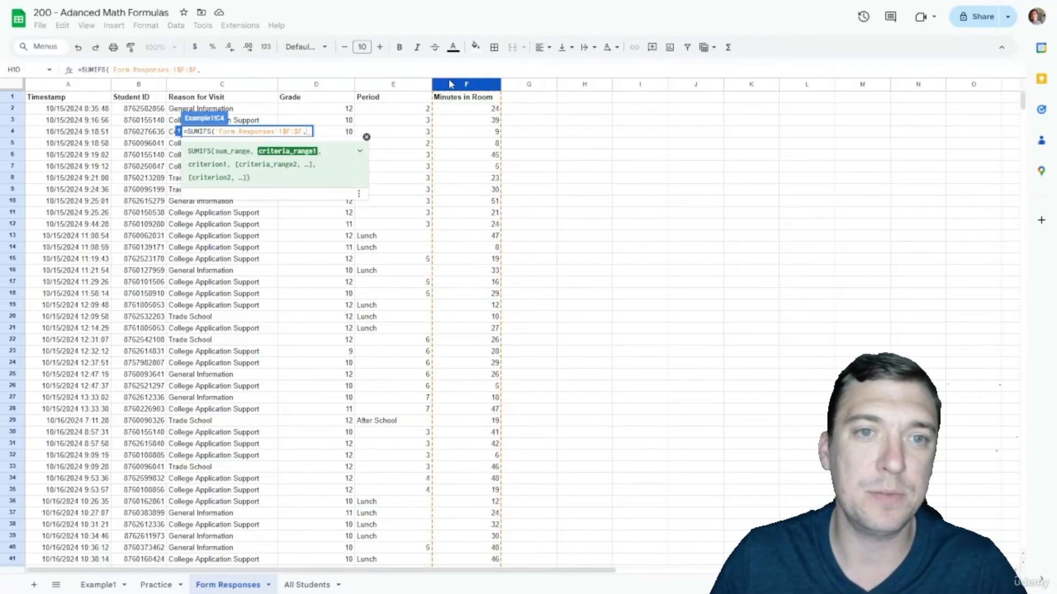
pyautogui.click(391, 87)
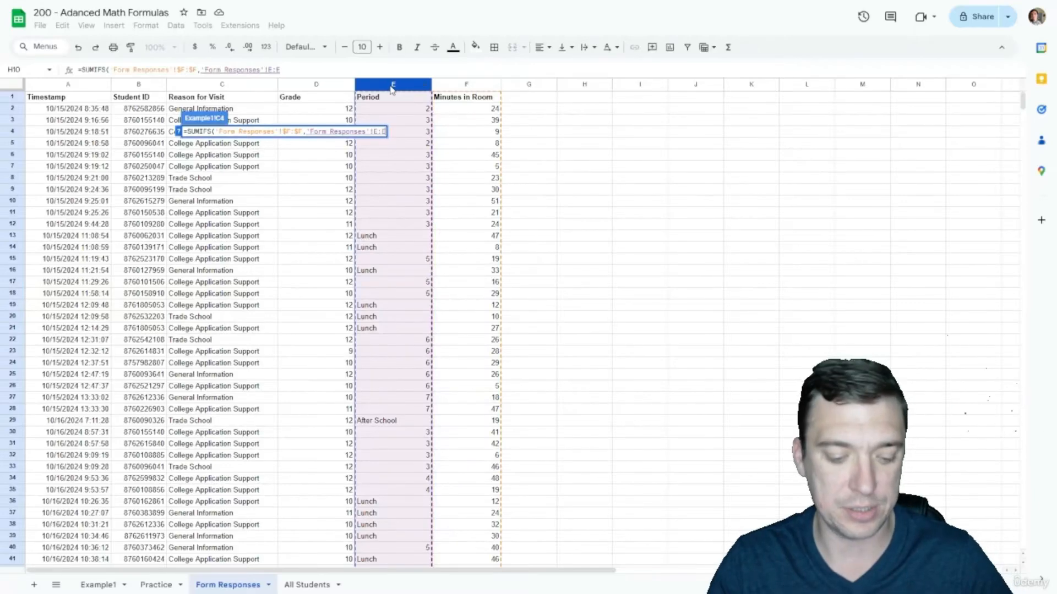
pyautogui.press('F4')
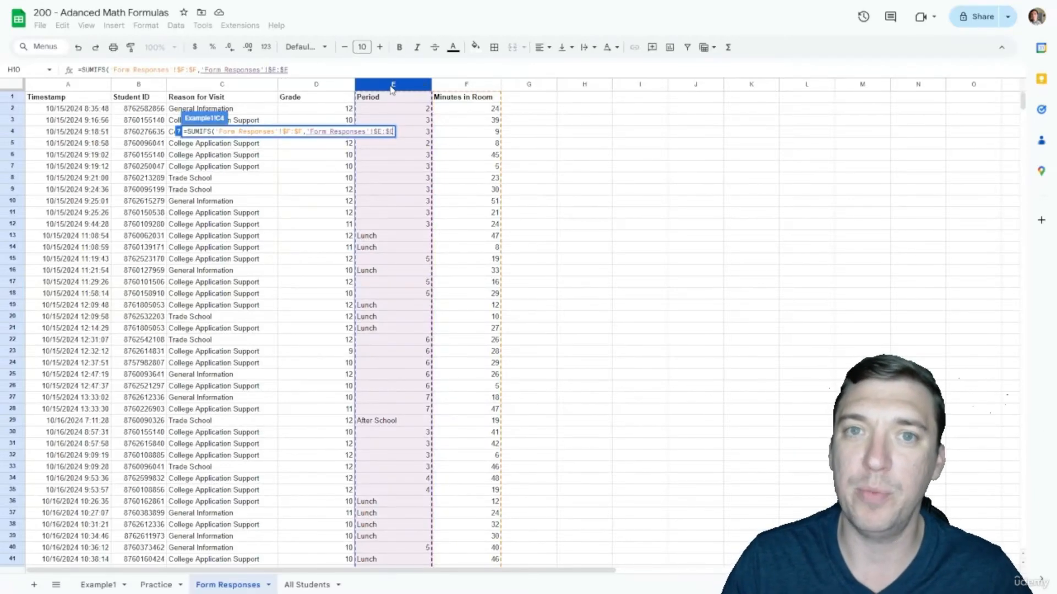
pyautogui.write(',">')
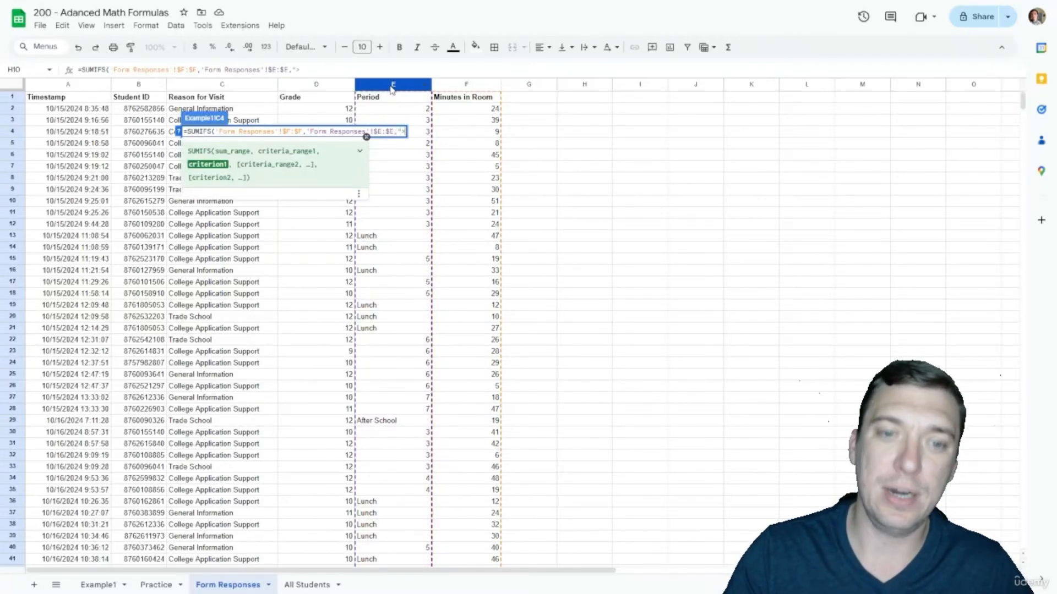
pyautogui.write('0"')
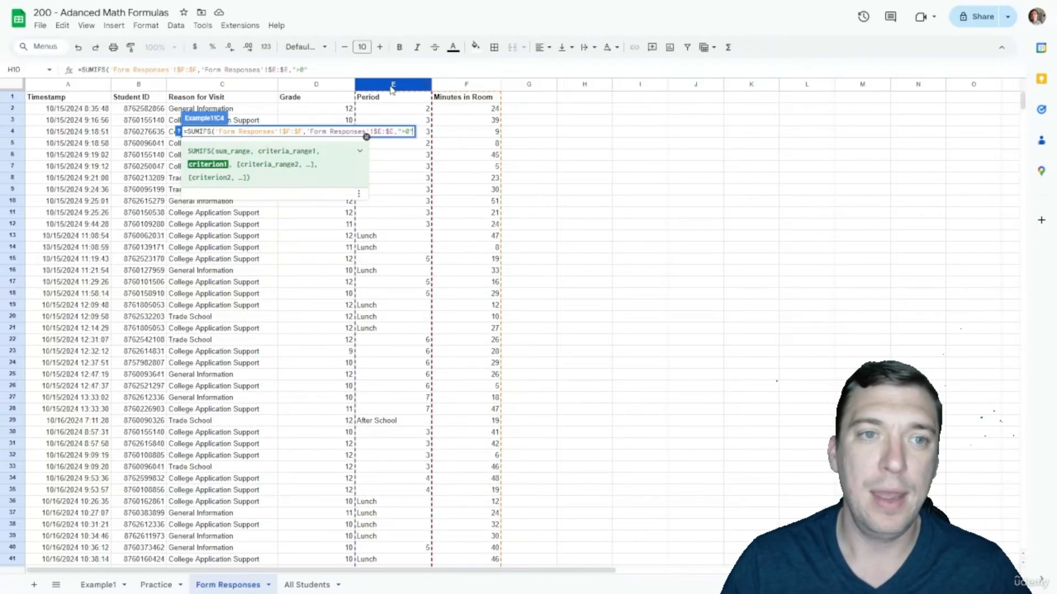
pyautogui.write(',')
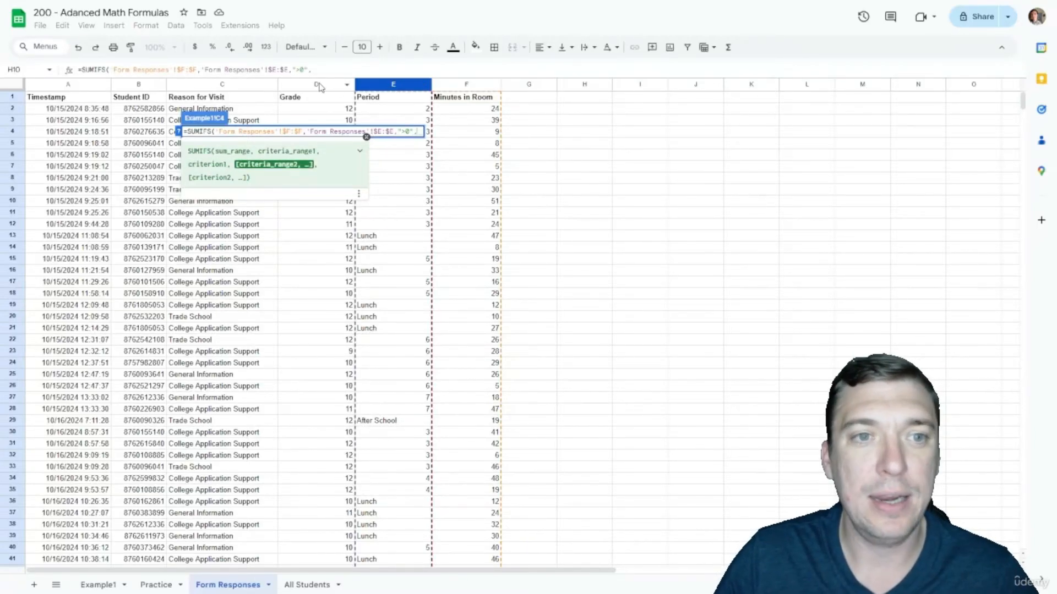
# Step: Add the absolute Grade column as second condition, matched to the grade in C1
pyautogui.click(313, 85)
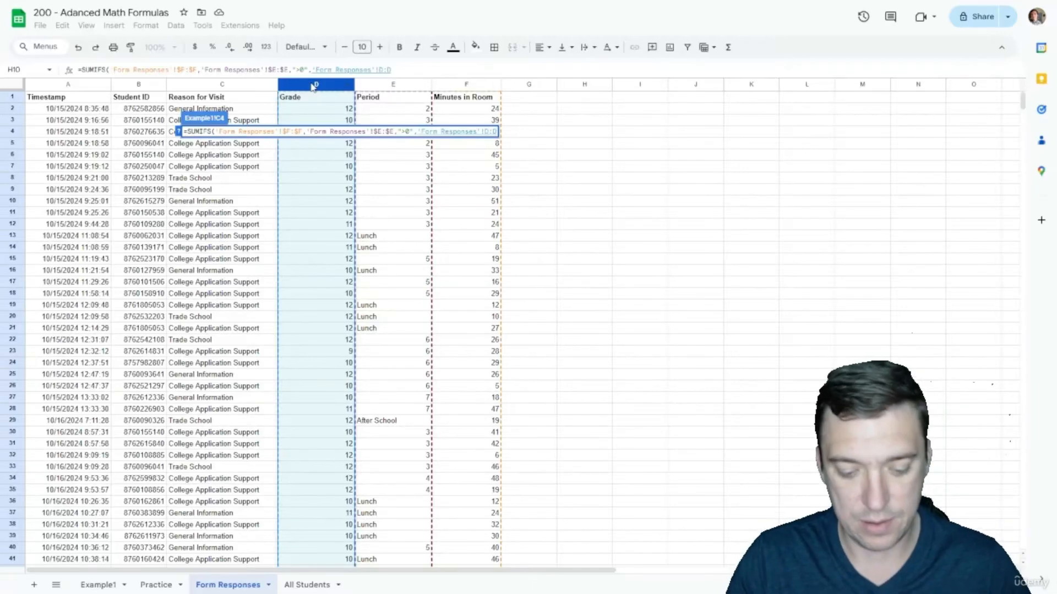
pyautogui.press('F4')
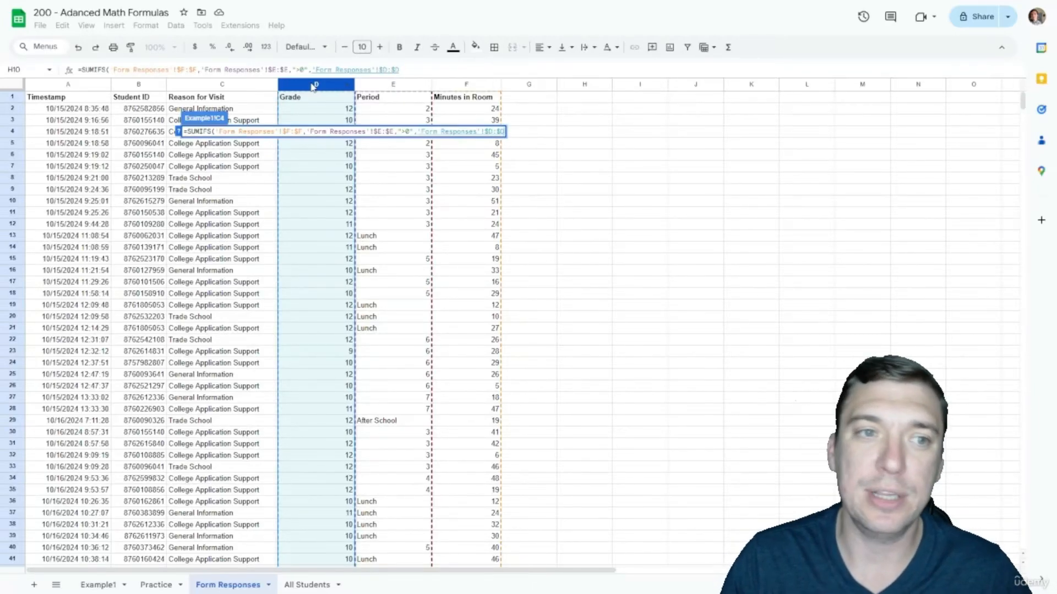
pyautogui.write(',')
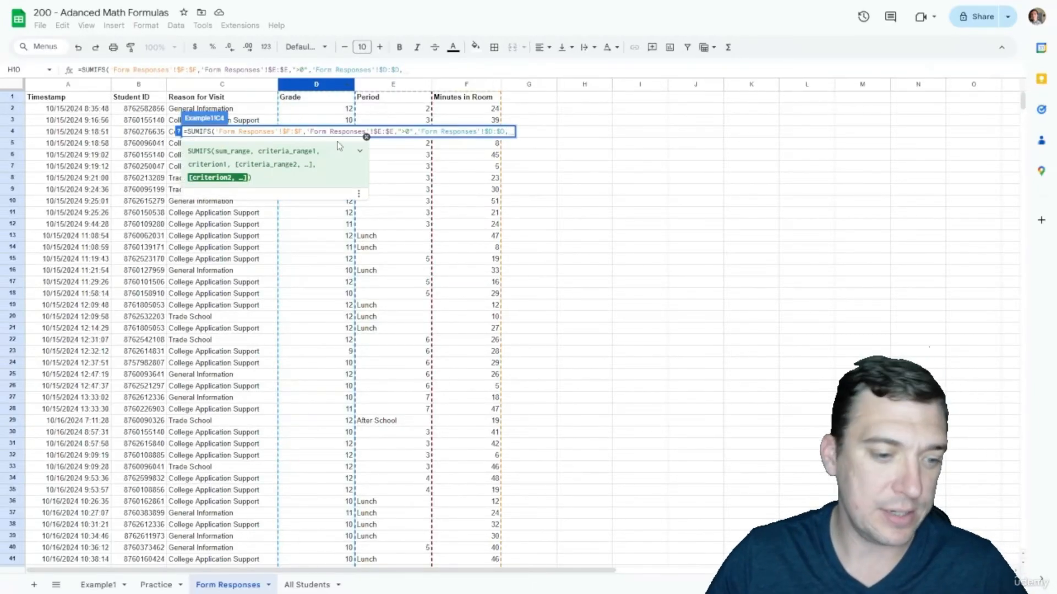
pyautogui.click(116, 577)
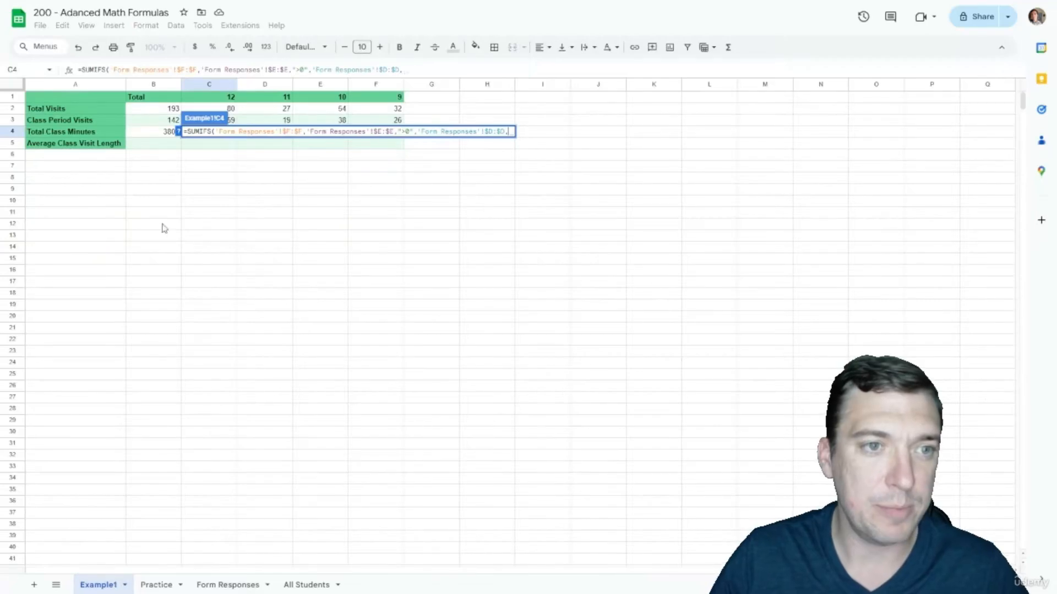
pyautogui.click(215, 98)
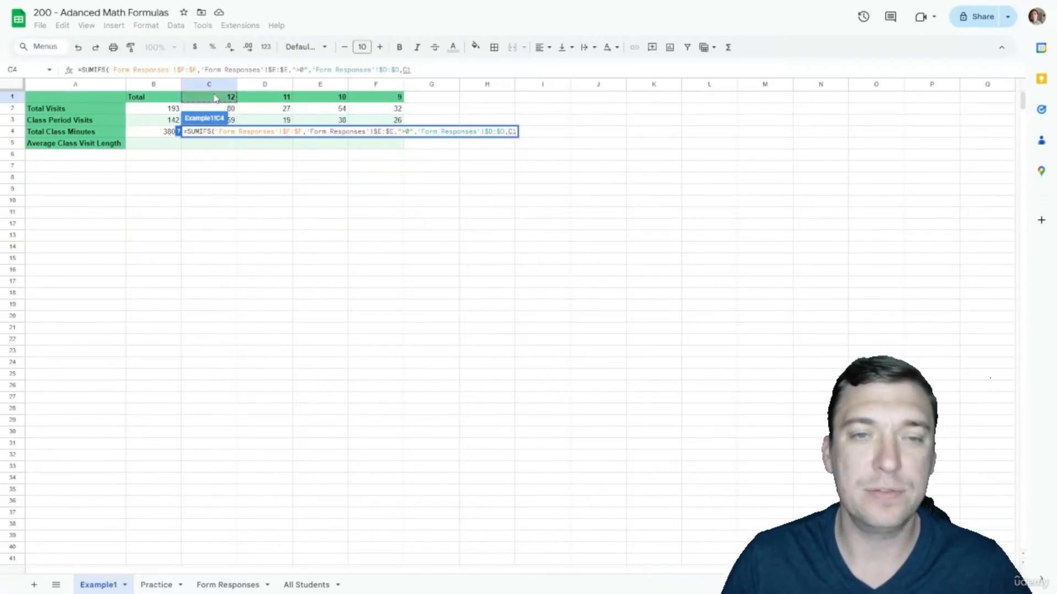
# Step: Commit C4's SUMIFS (1536) and fill it right to F4, giving 459, 1041 and 772
pyautogui.press('Return')
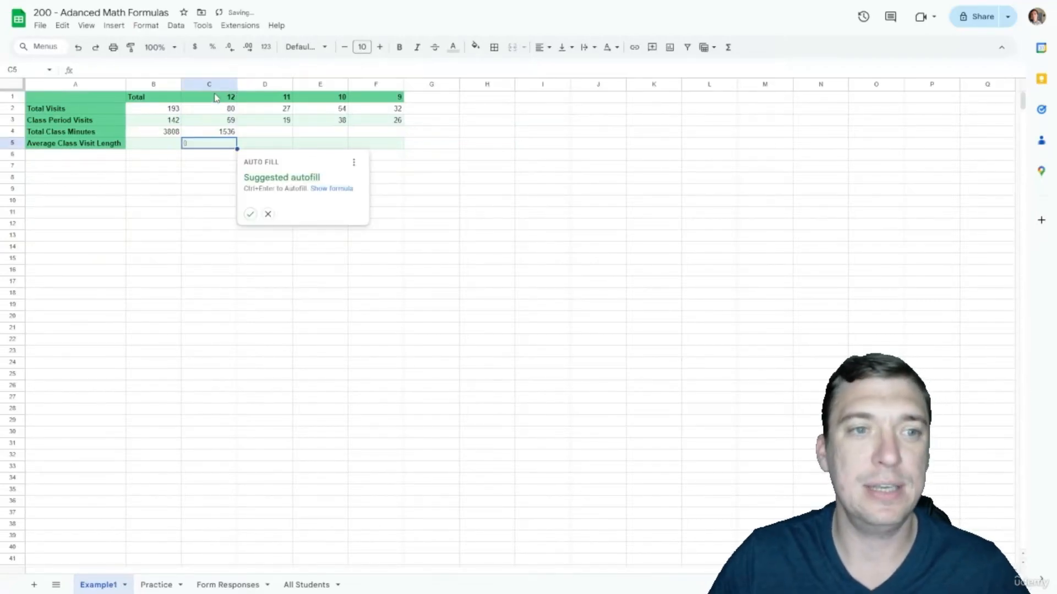
pyautogui.click(227, 125)
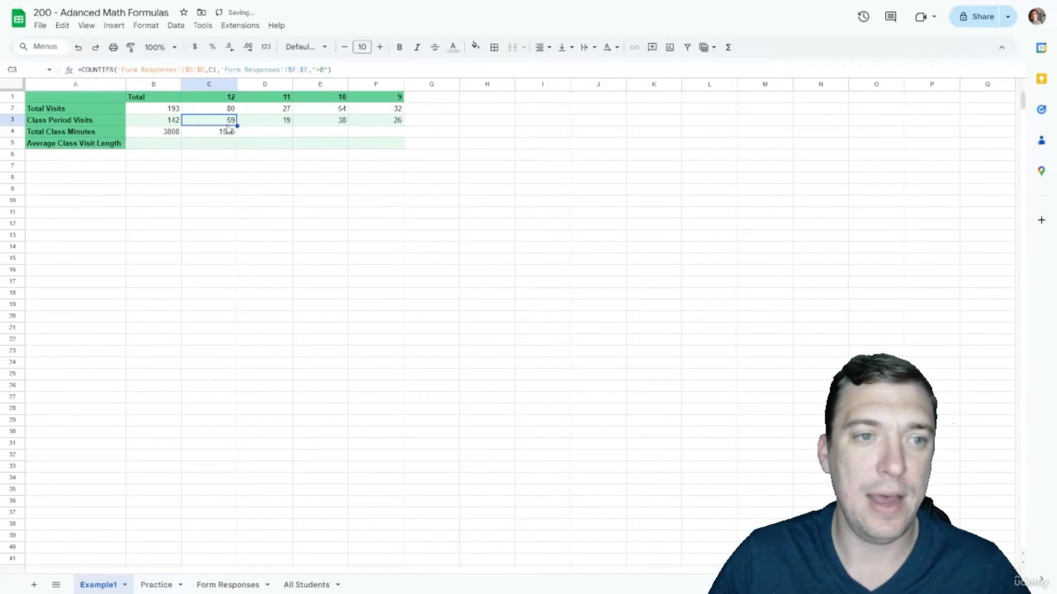
pyautogui.click(227, 130)
pyautogui.moveTo(237, 137); pyautogui.dragTo(375, 132)
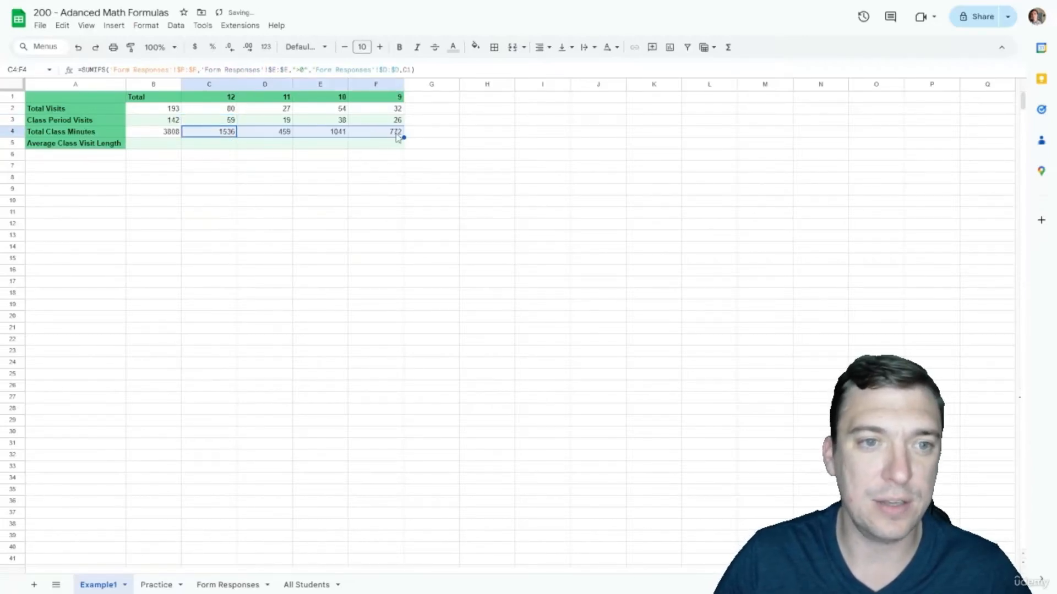
pyautogui.click(396, 134)
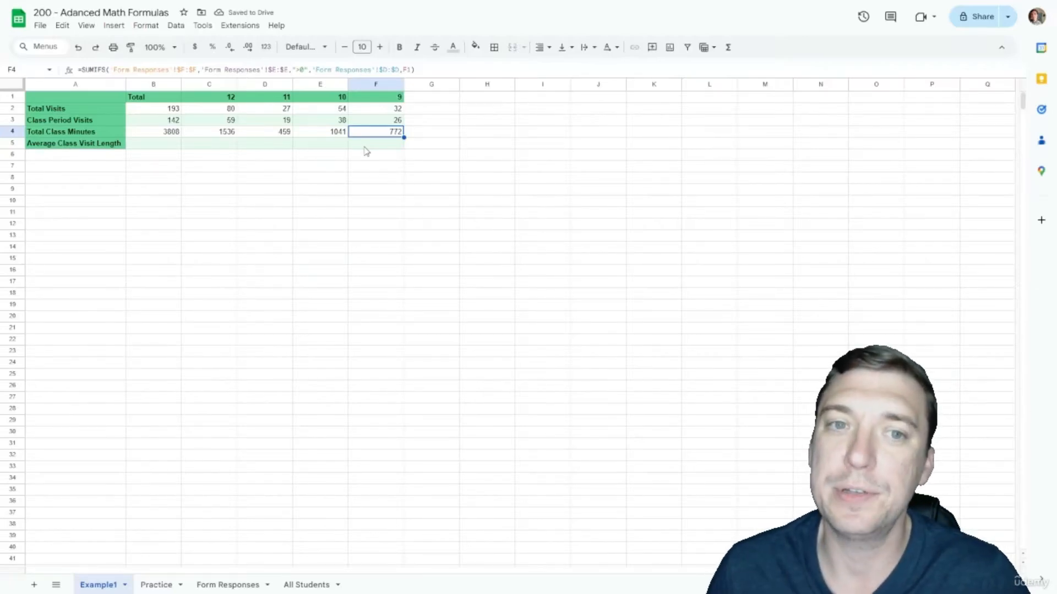
pyautogui.press('Down')
pyautogui.press('Left')
pyautogui.press('Left')
pyautogui.press('Left')
pyautogui.press('Left')
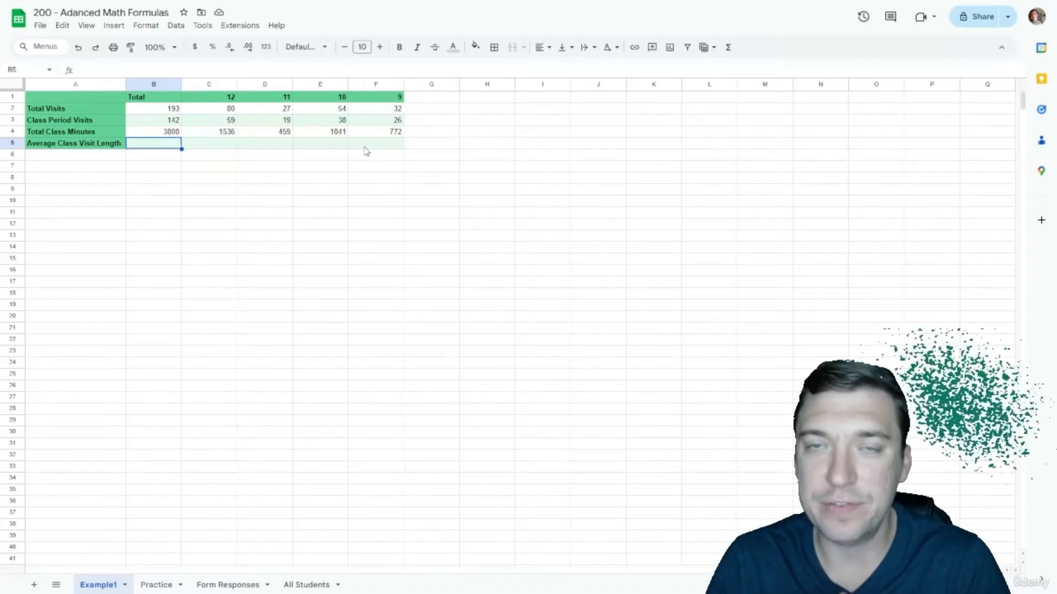
# Step: Enter in B5 an AVERAGEIF of Minutes in Room where Period is ">0", giving 27
pyautogui.write('=')
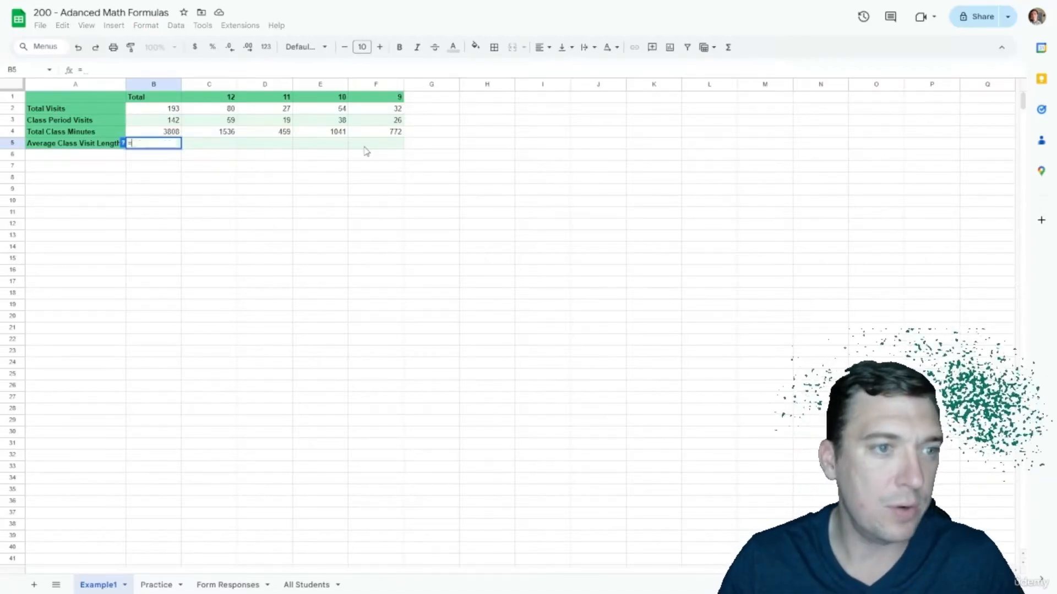
pyautogui.write('AVERAGEIF(')
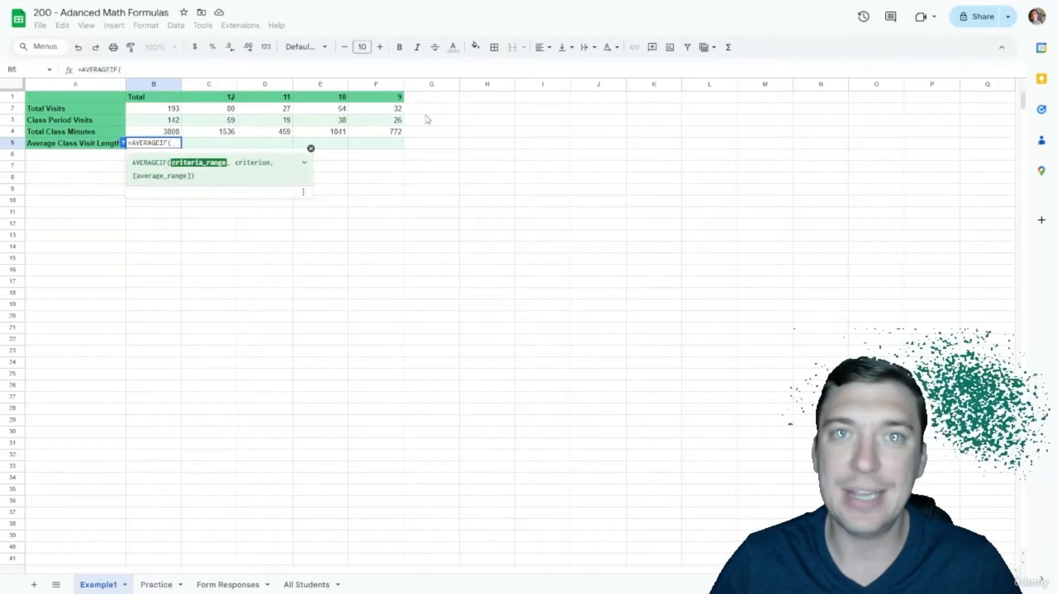
pyautogui.click(228, 585)
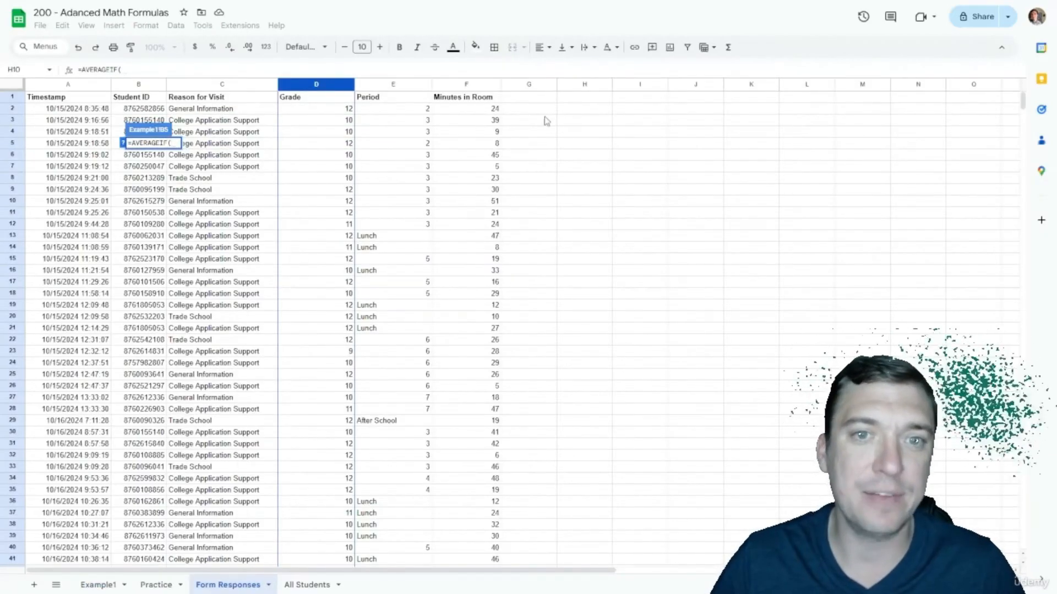
pyautogui.click(389, 87)
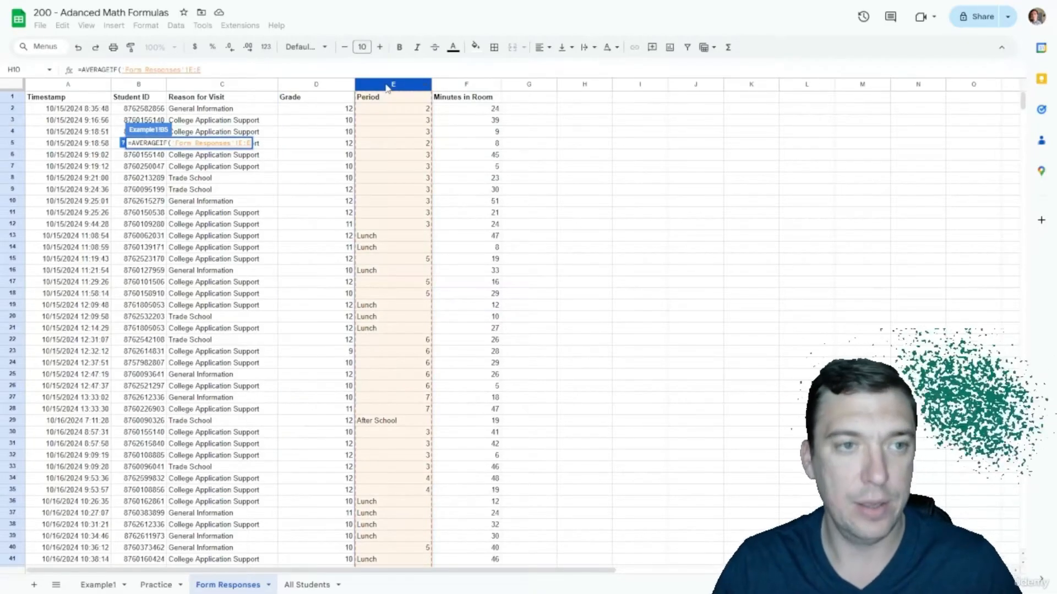
pyautogui.write(',">')
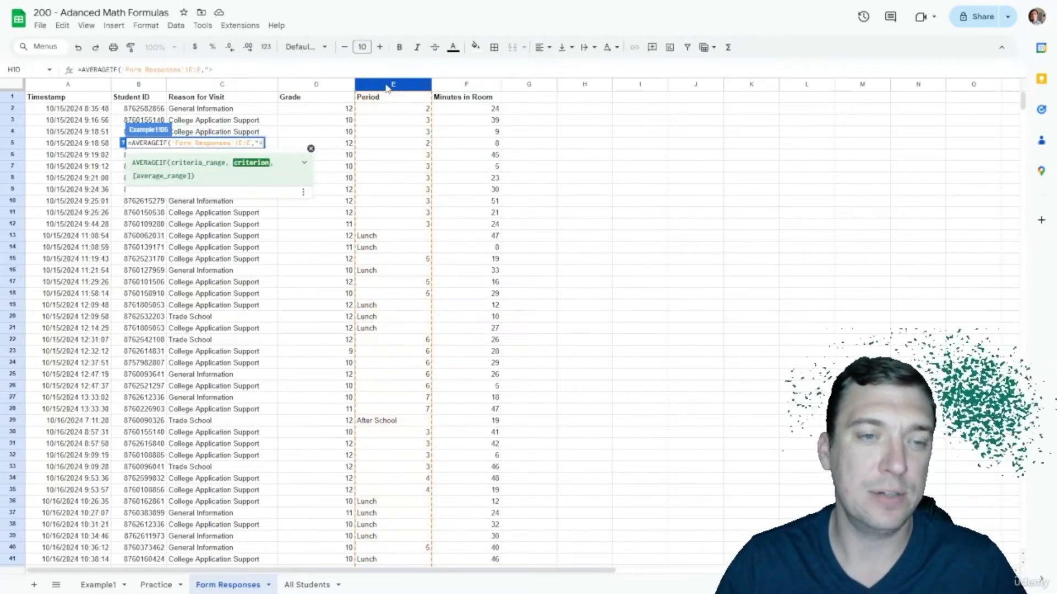
pyautogui.write('0",')
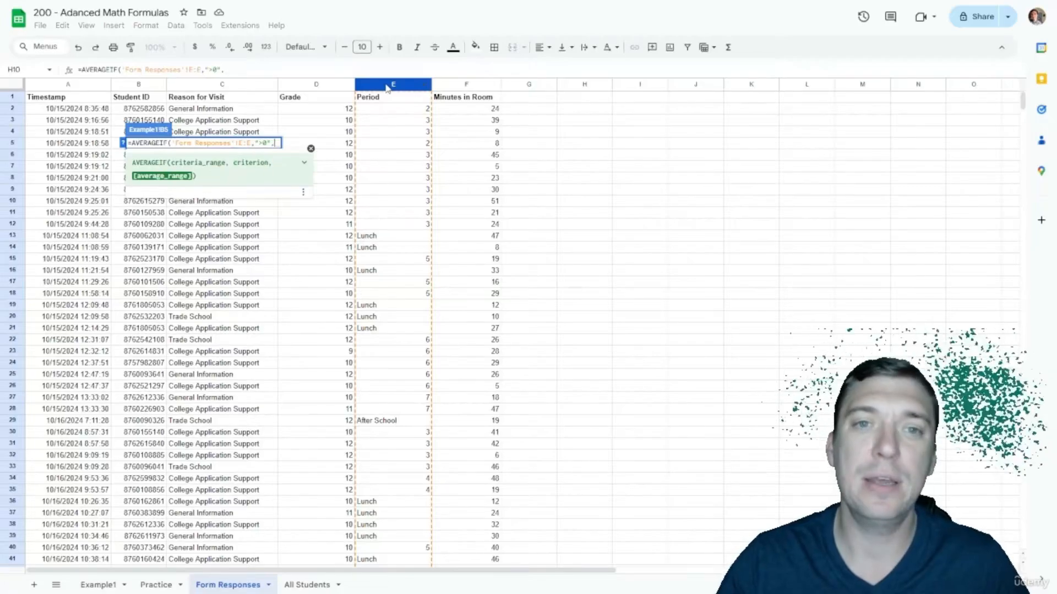
pyautogui.click(466, 85)
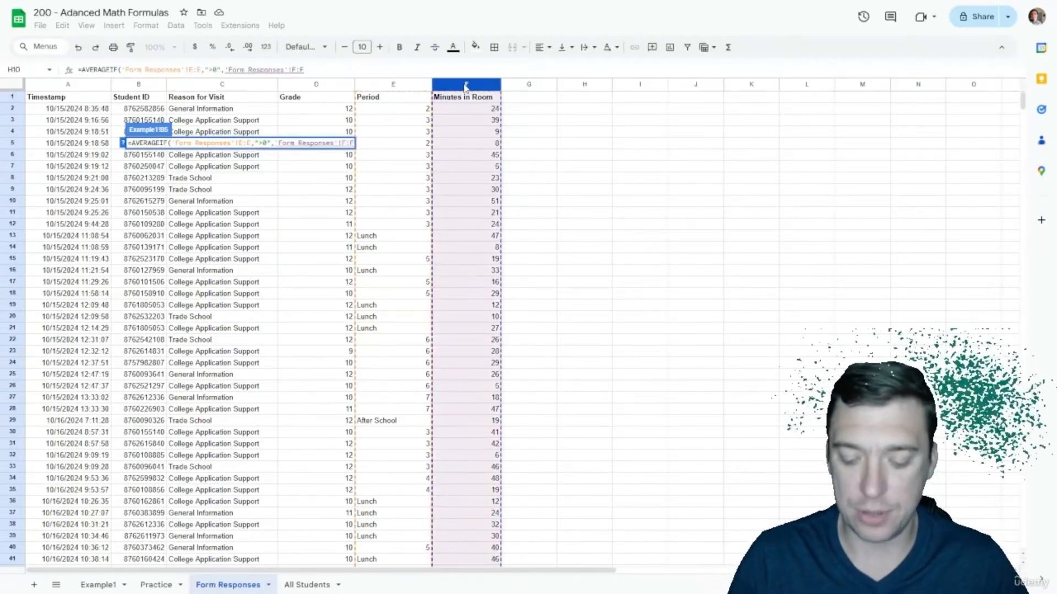
pyautogui.write(')')
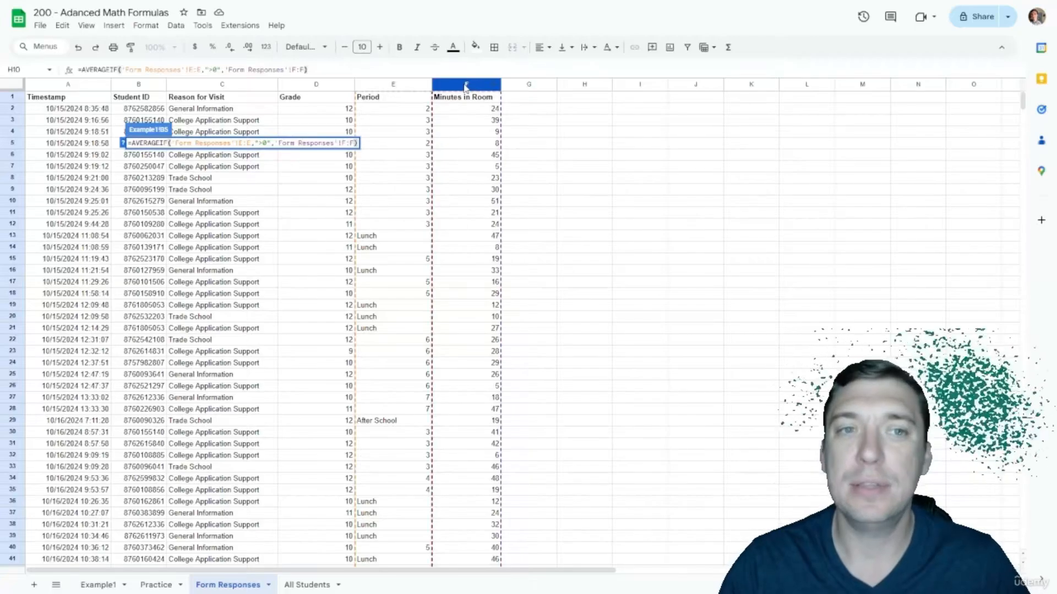
pyautogui.press('Return')
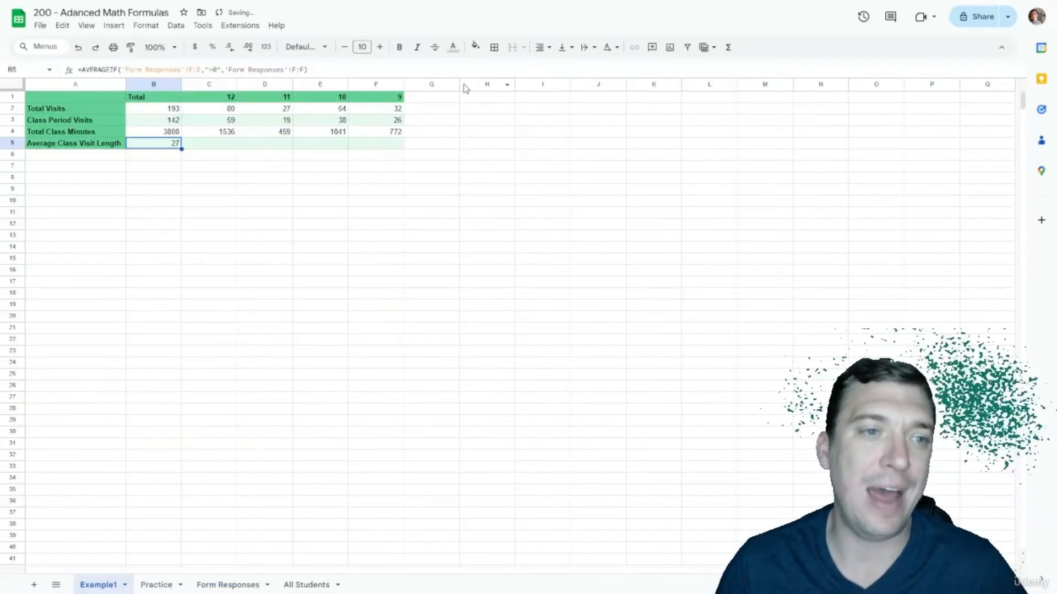
pyautogui.press('Right')
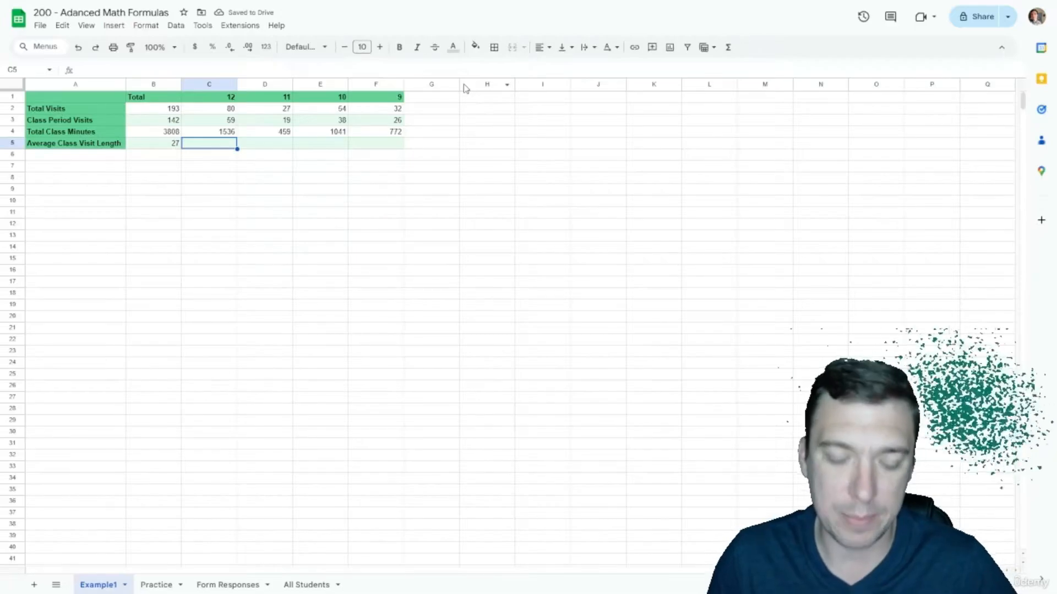
# Step: Begin an AVERAGEIFS in C5 over absolute Minutes in Room, with absolute Period column ">0"
pyautogui.write('=')
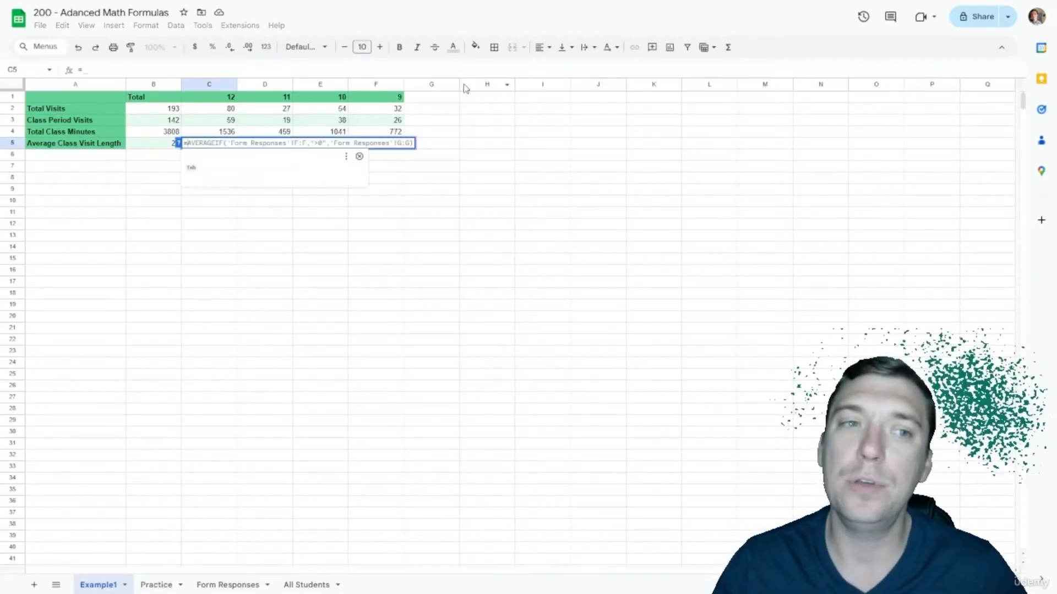
pyautogui.write('AVERAGEIFS(')
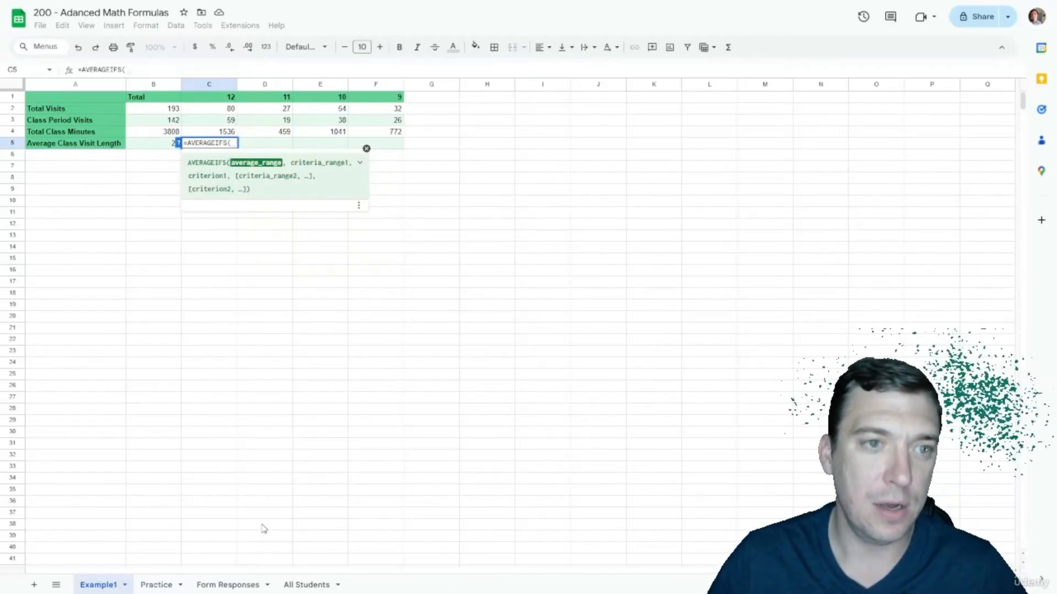
pyautogui.click(231, 584)
pyautogui.click(468, 85)
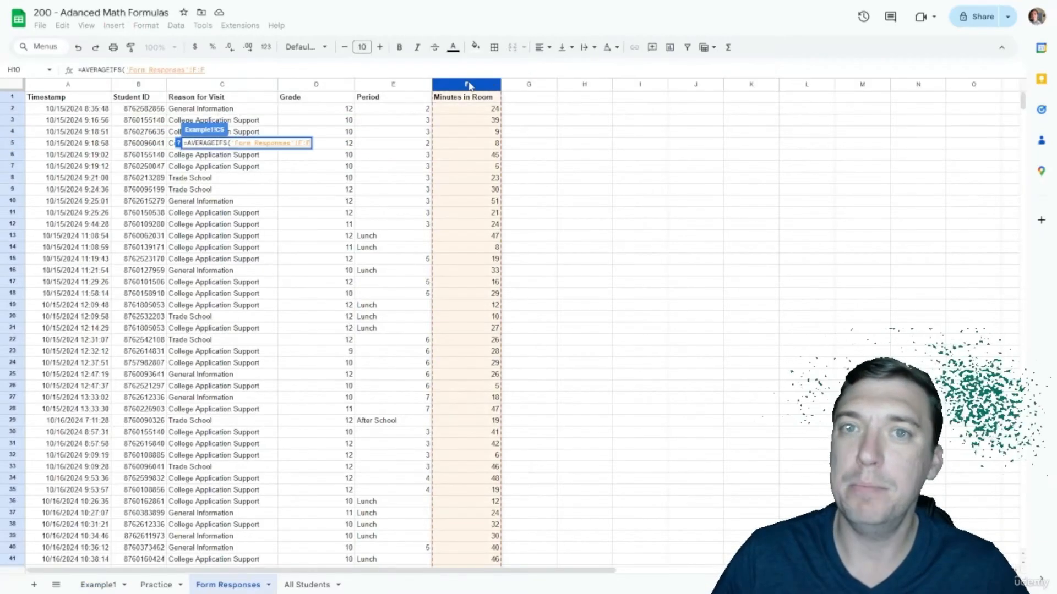
pyautogui.press('F4')
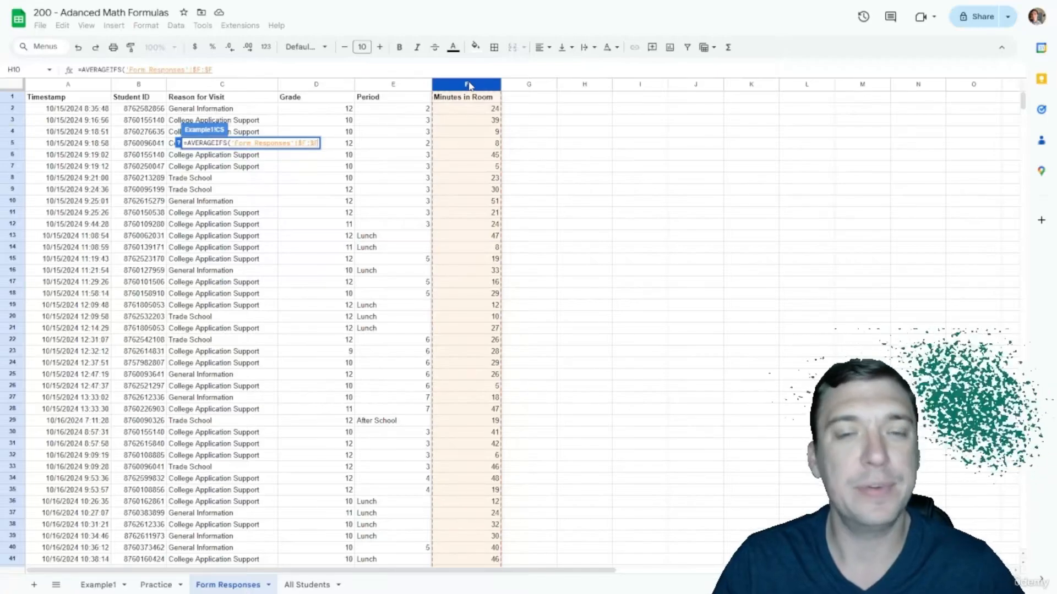
pyautogui.write(',')
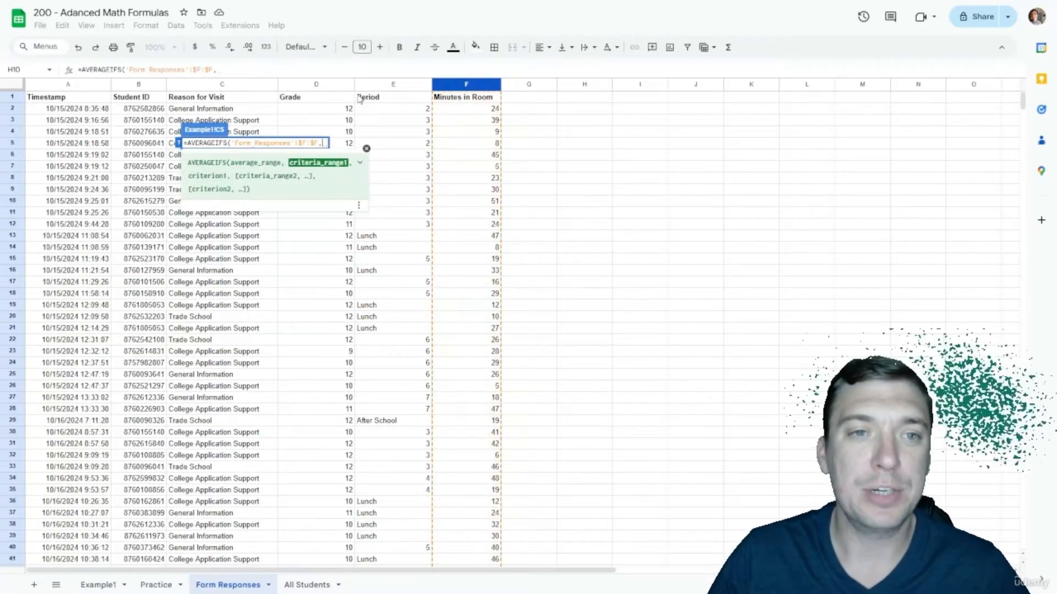
pyautogui.click(377, 88)
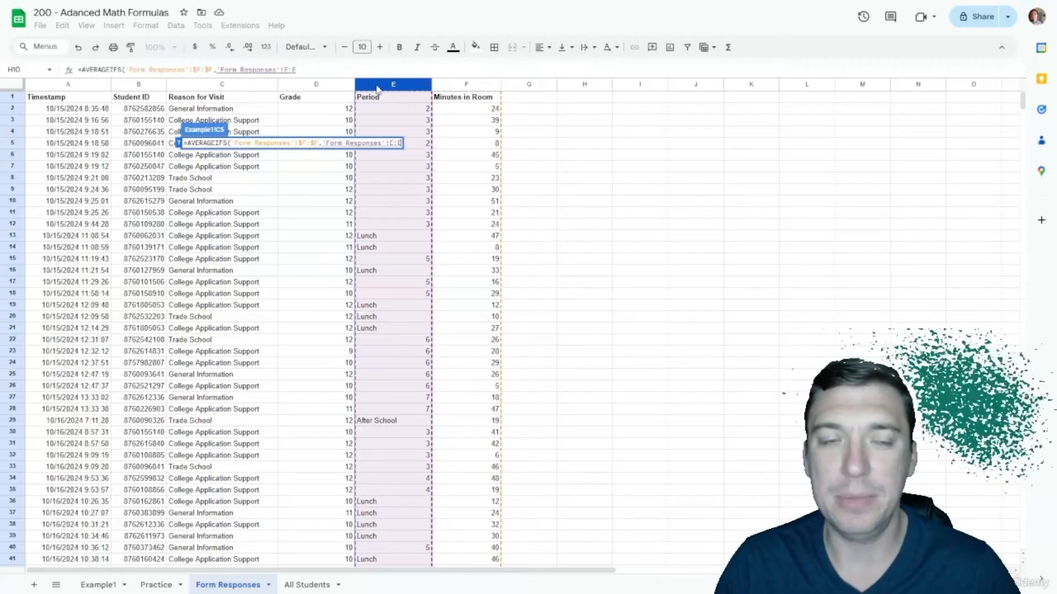
pyautogui.press('F4')
pyautogui.write(',')
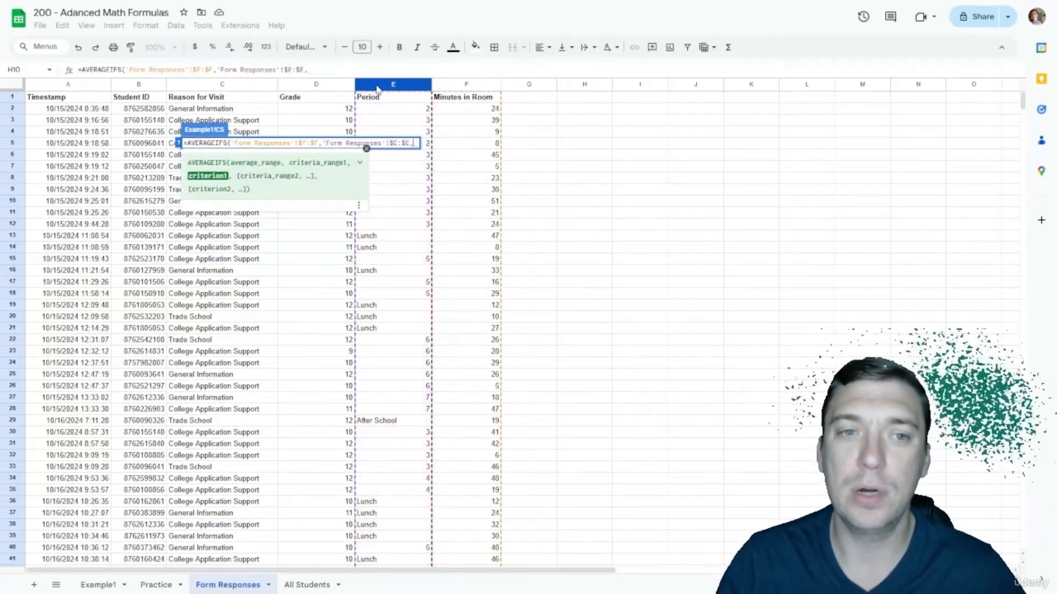
pyautogui.write('">')
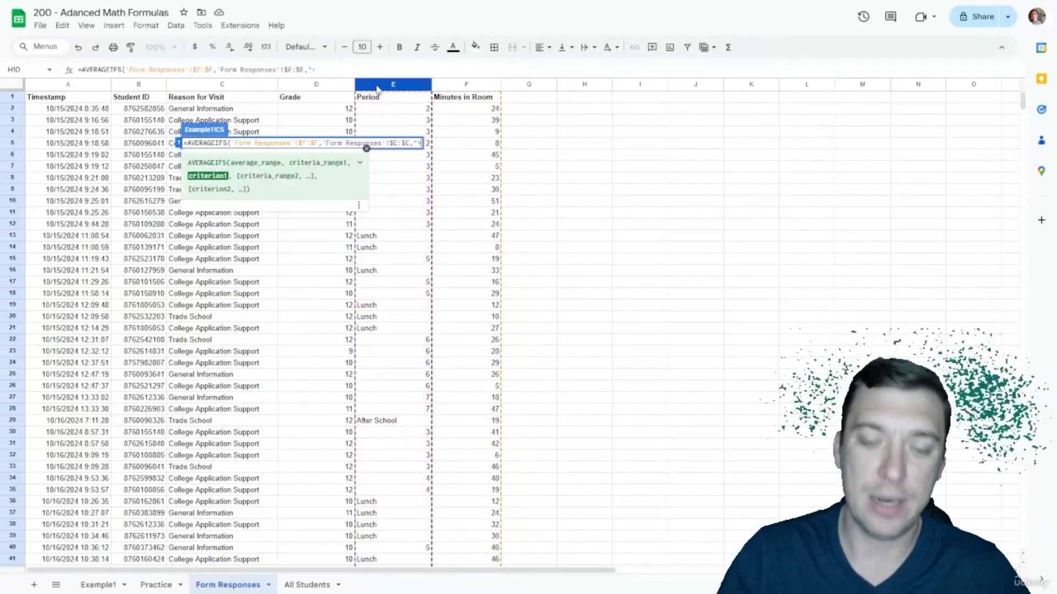
pyautogui.write('0"')
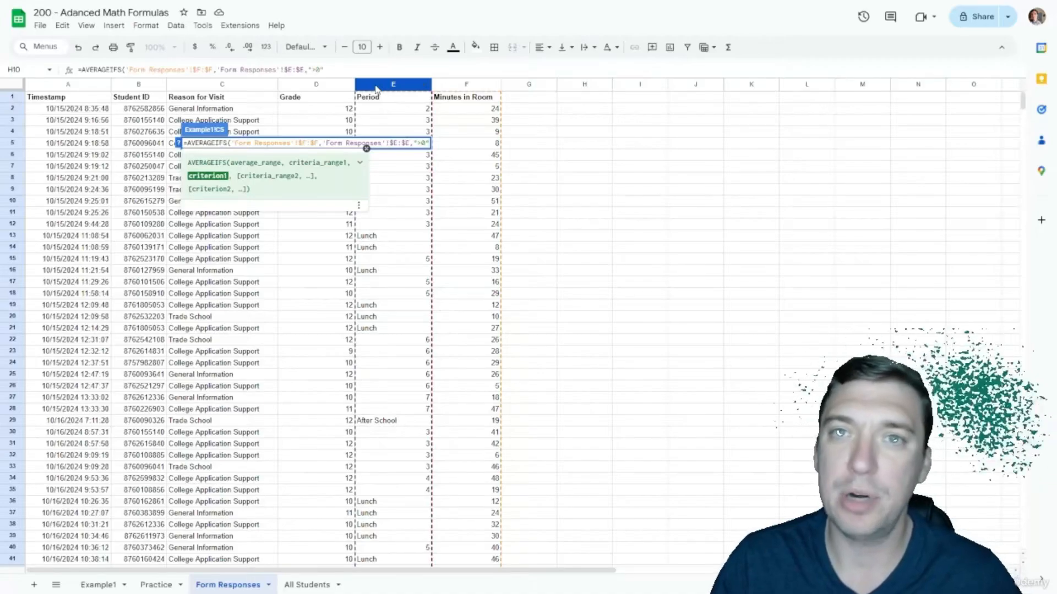
pyautogui.write(',')
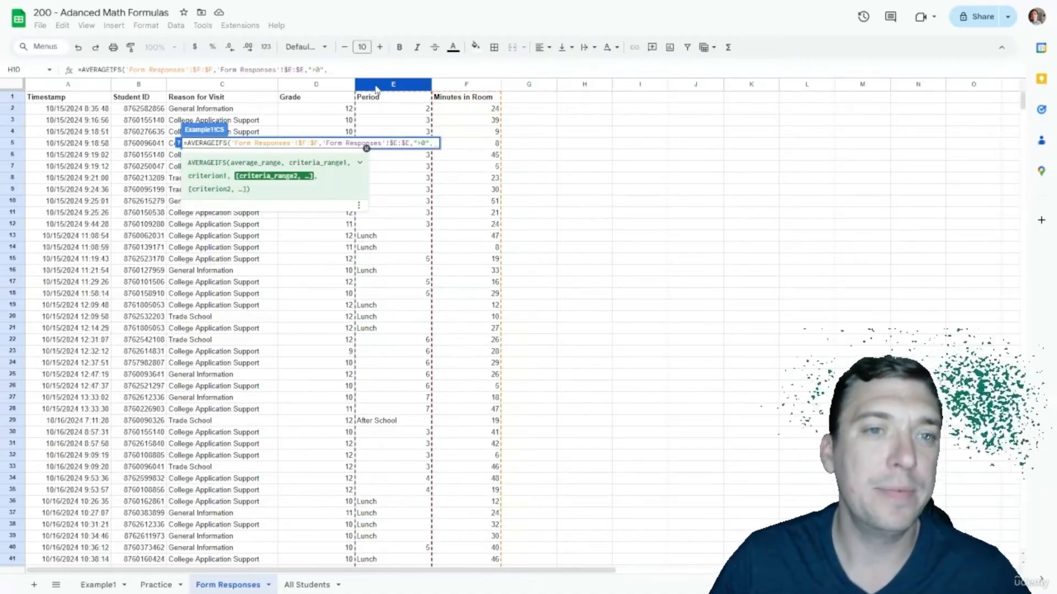
# Step: Add the absolute Grade column matched to C1 as second criterion, giving 26
pyautogui.click(298, 85)
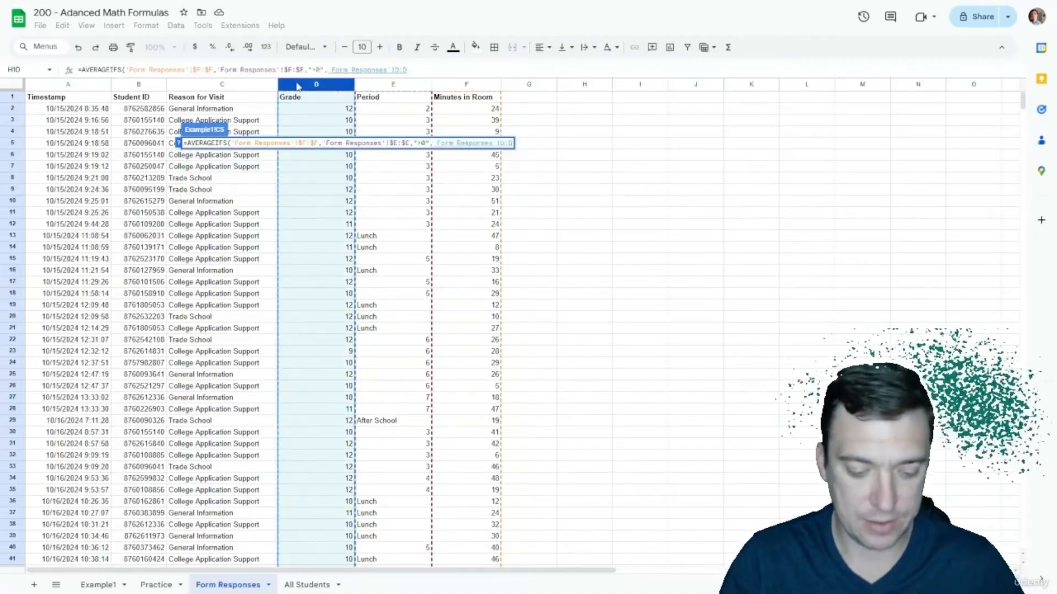
pyautogui.press('F4')
pyautogui.write(',')
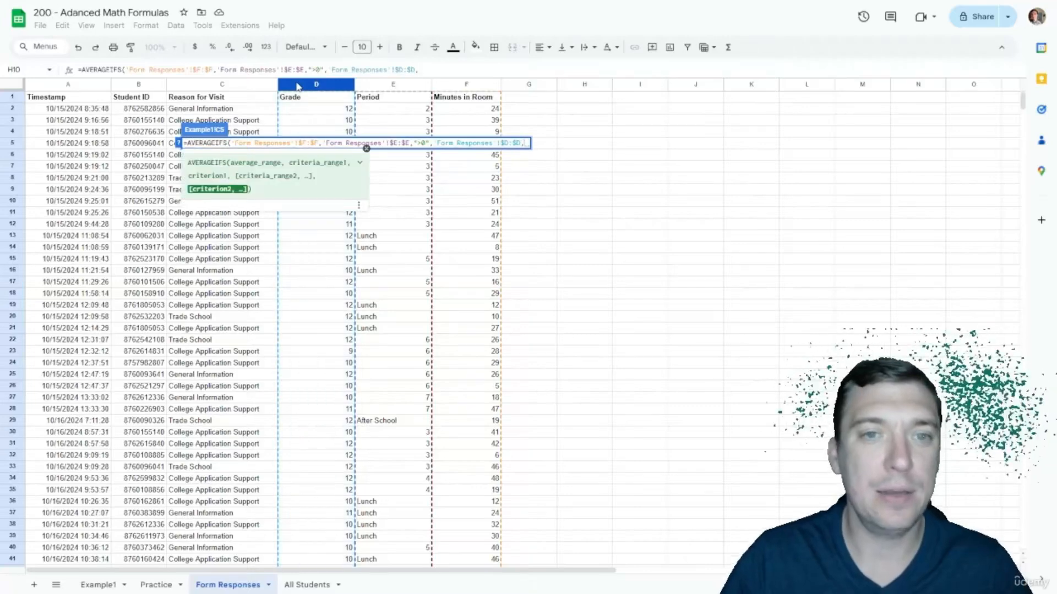
pyautogui.click(98, 584)
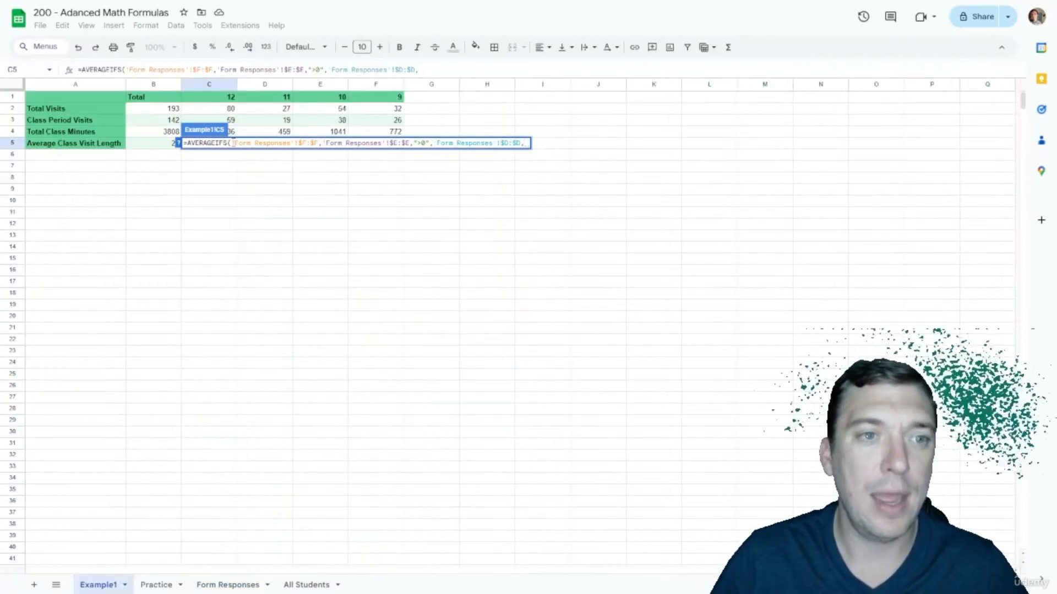
pyautogui.click(226, 100)
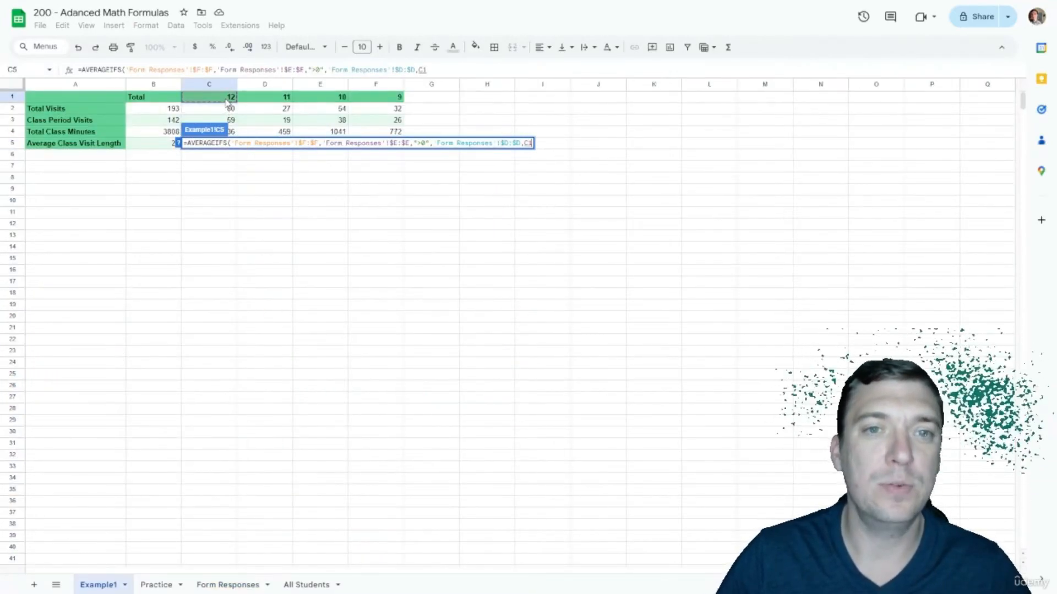
pyautogui.press('Return')
# Step: Fill the C5 formula across to F5, giving 24, 27 and 30
pyautogui.press('Up')
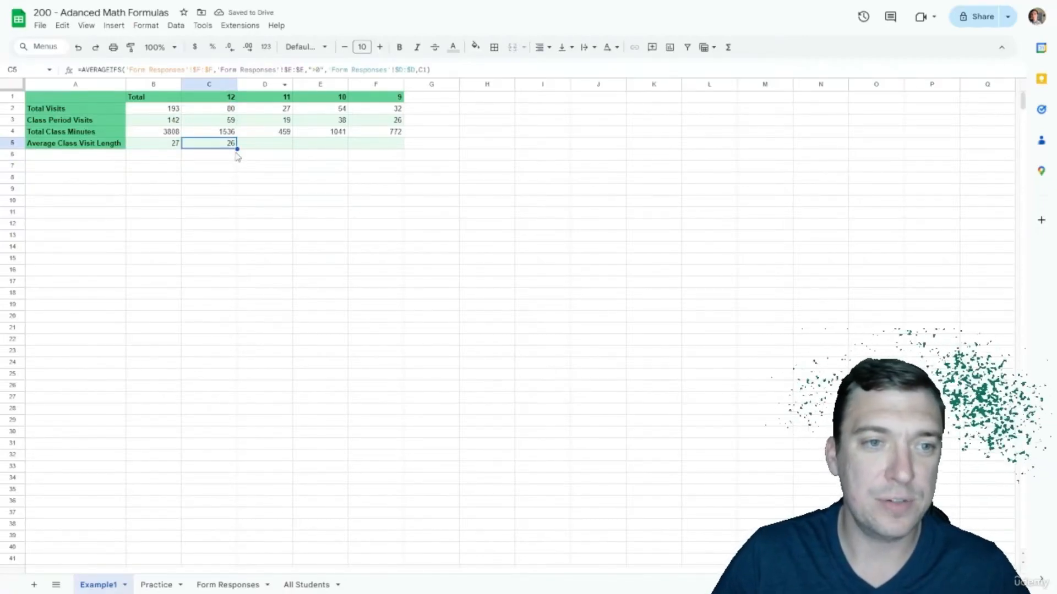
pyautogui.moveTo(237, 148); pyautogui.dragTo(400, 144)
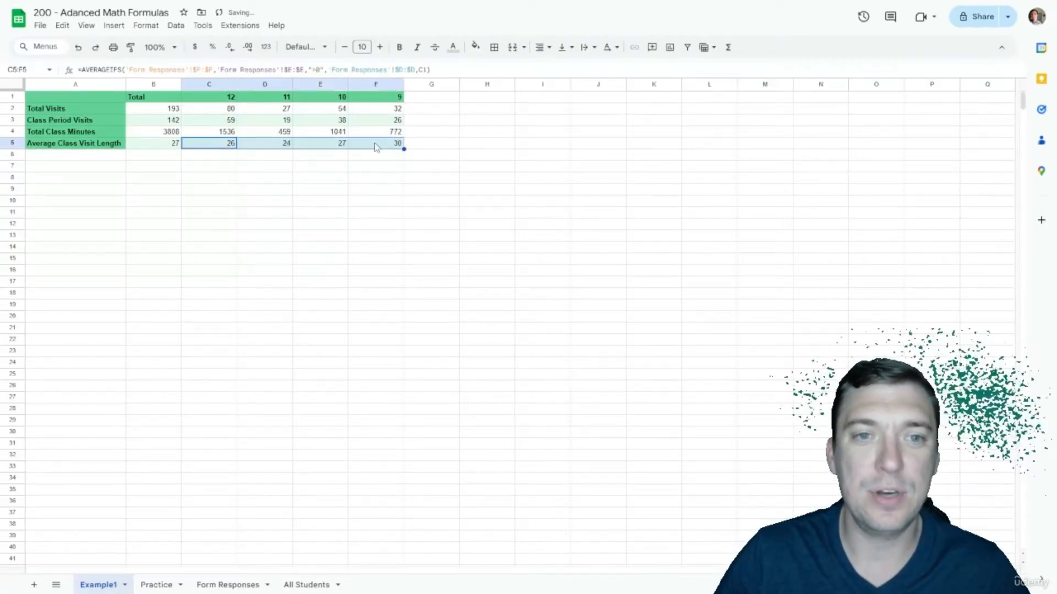
pyautogui.click(449, 144)
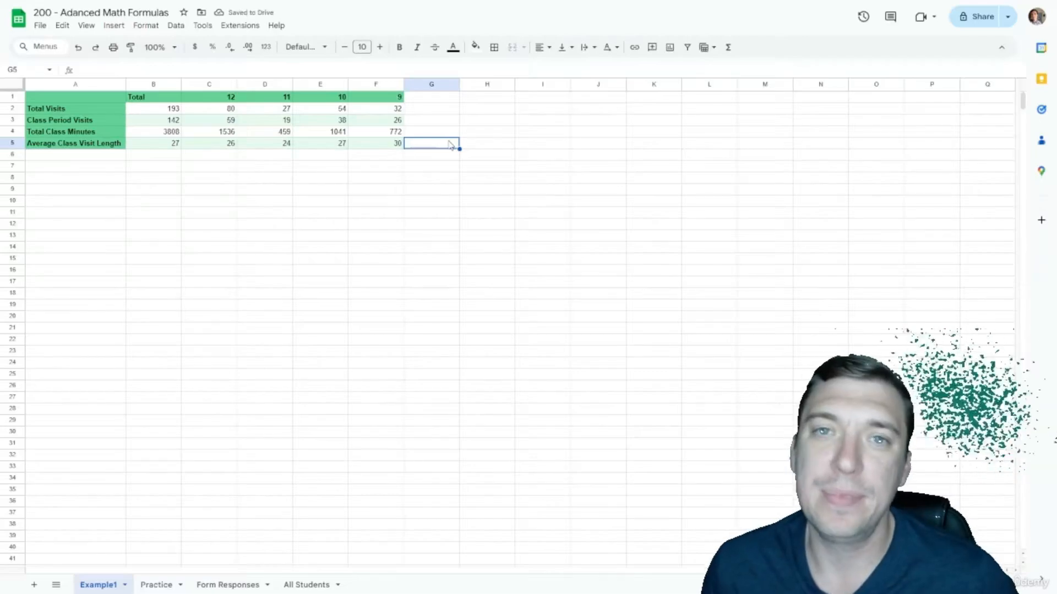
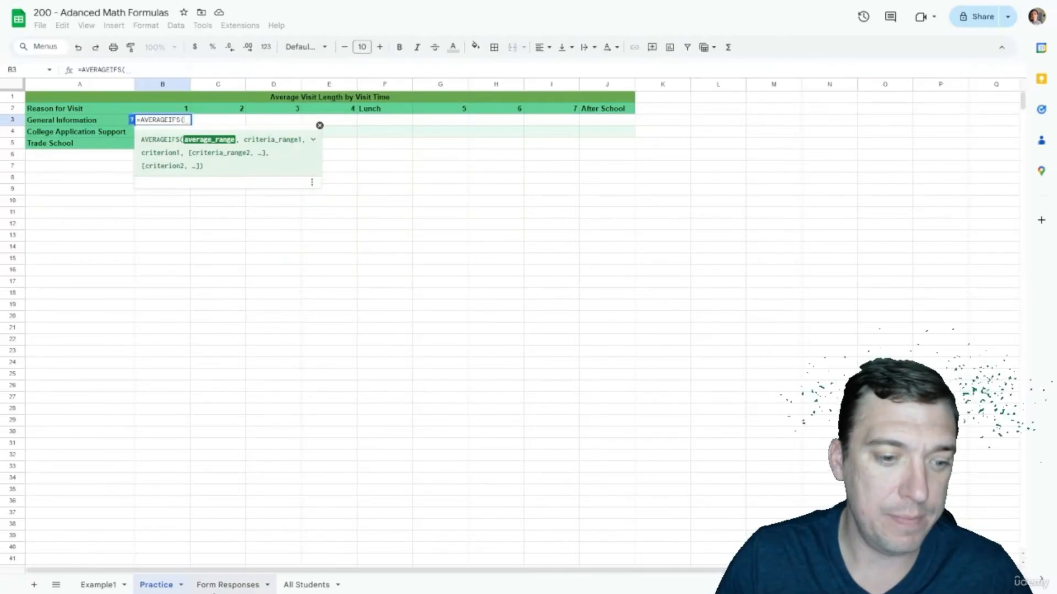
# Step: In the B3 formula, use Form Responses column $F:$F (Minutes in Room) as the average range
pyautogui.click(216, 591)
pyautogui.click(470, 87)
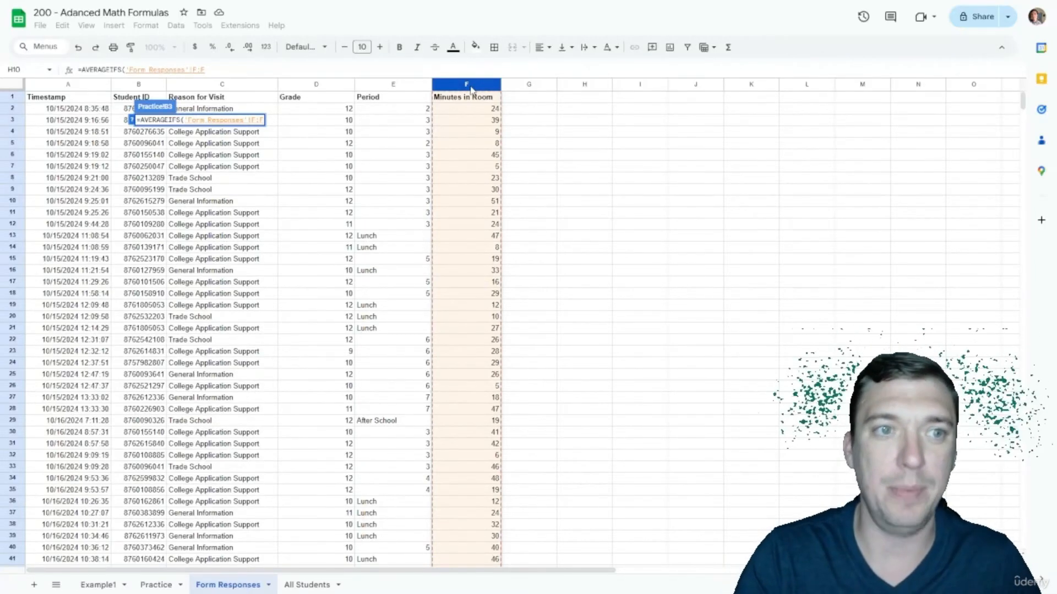
pyautogui.press('F4')
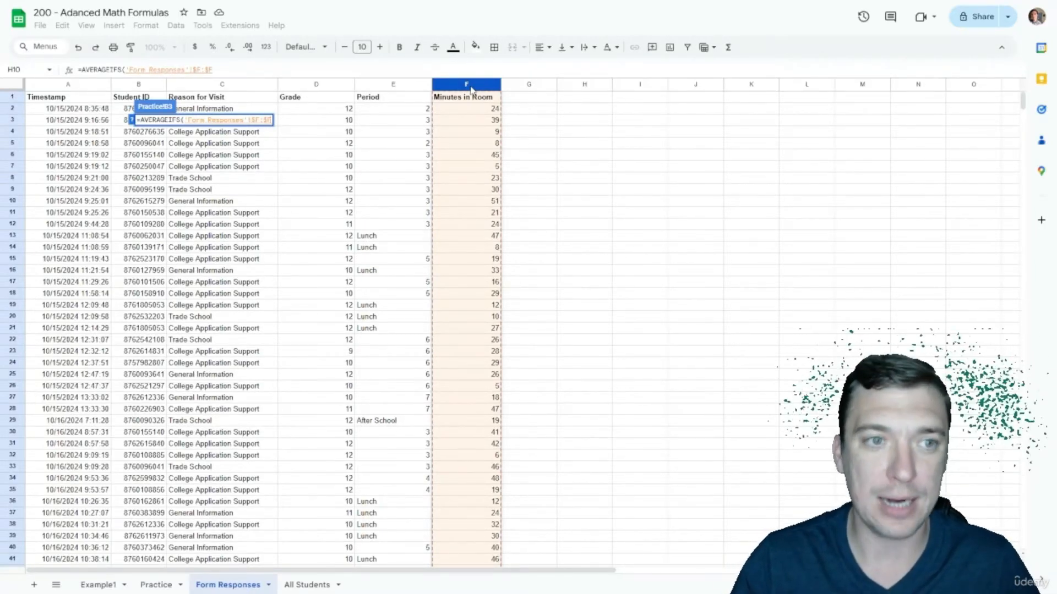
pyautogui.write(',')
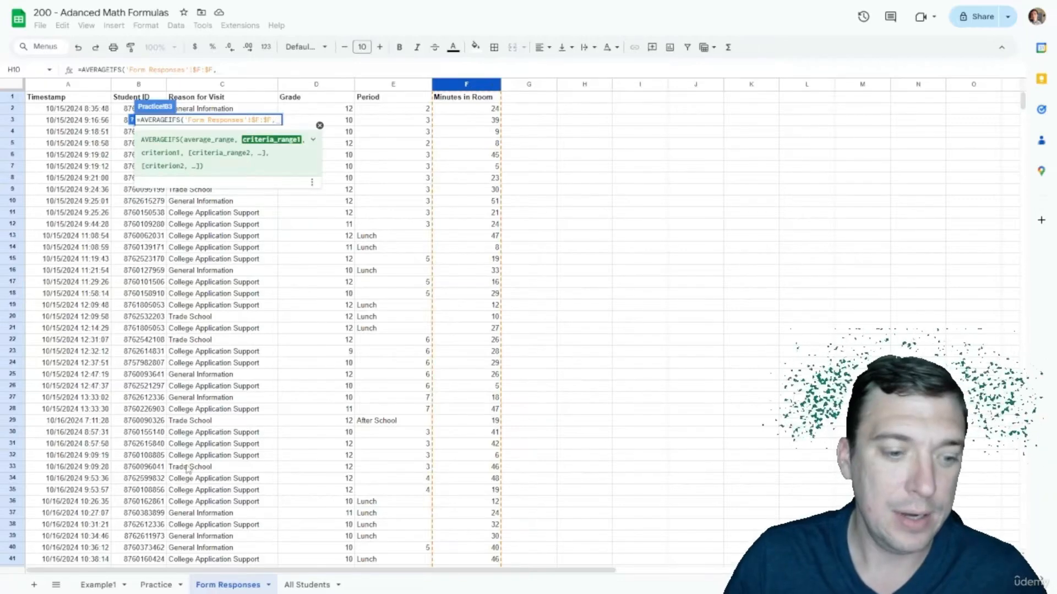
pyautogui.click(156, 584)
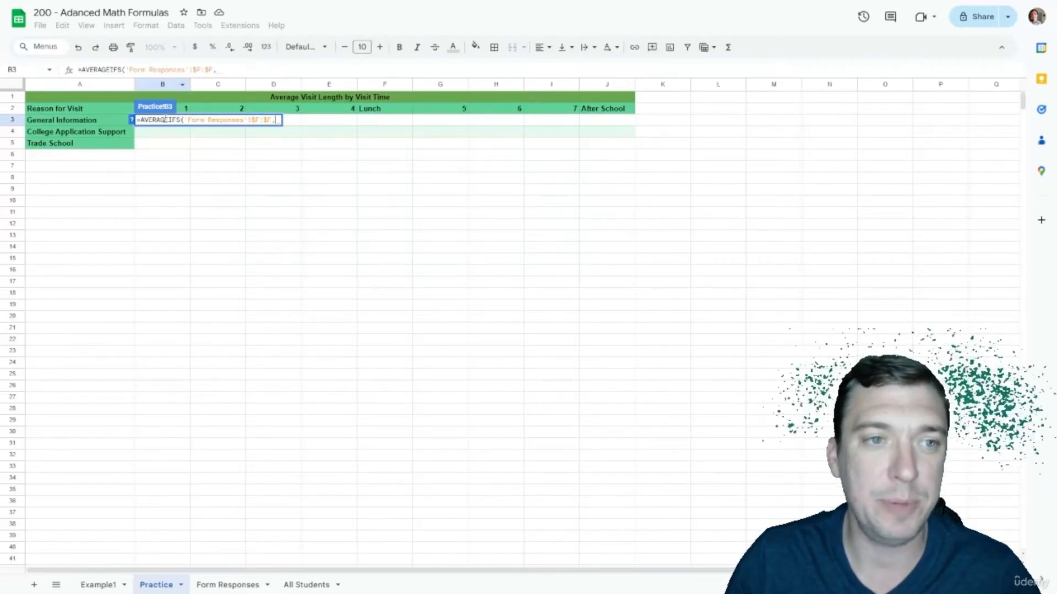
# Step: Add Form Responses column $E:$E (Period) as a criteria range matched to B2
pyautogui.click(220, 584)
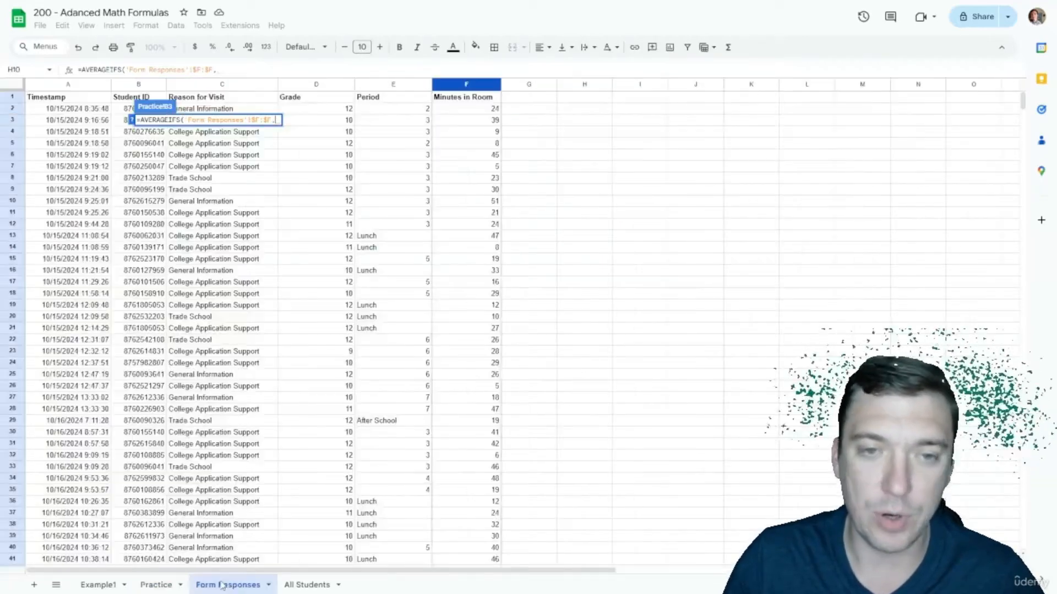
pyautogui.click(391, 85)
pyautogui.press('F4')
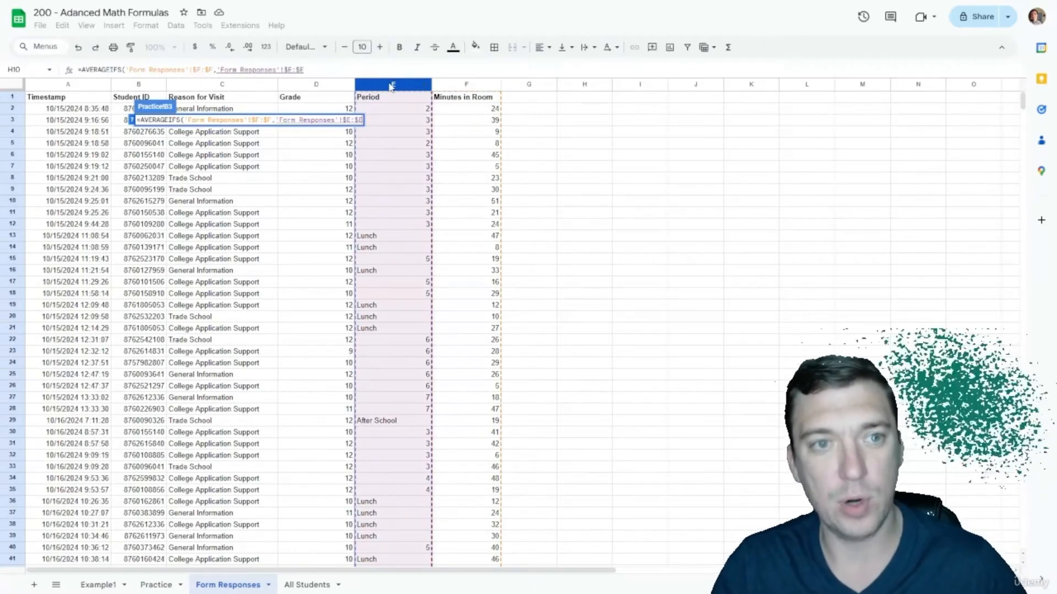
pyautogui.write(',')
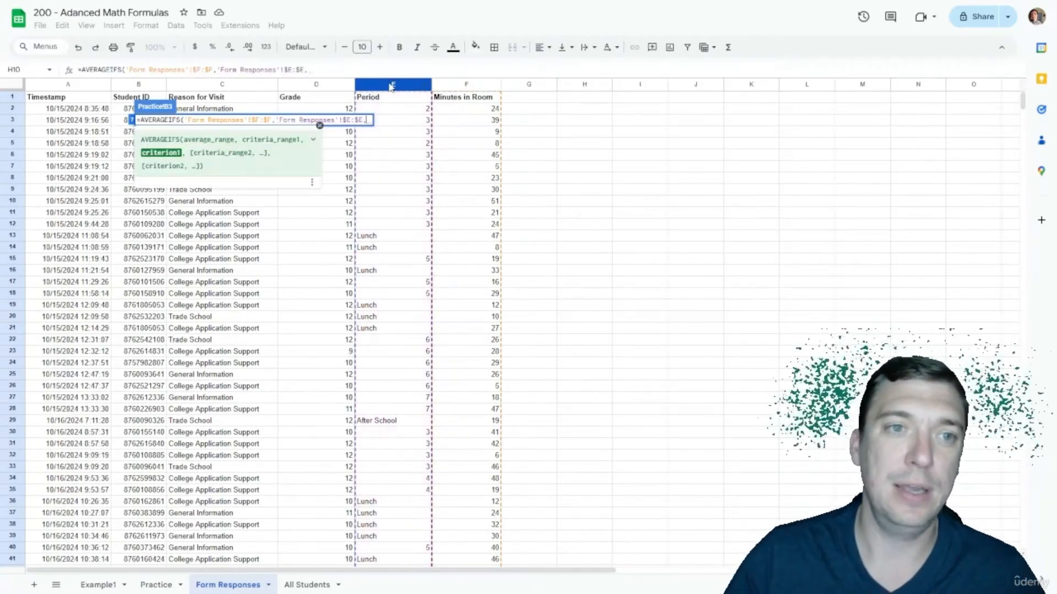
pyautogui.click(157, 585)
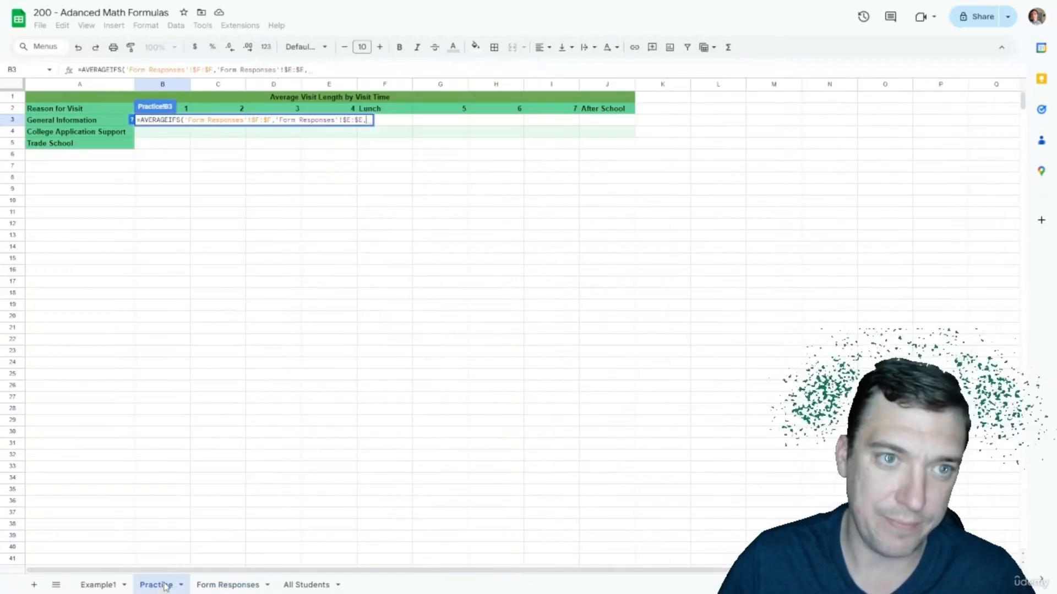
pyautogui.click(185, 110)
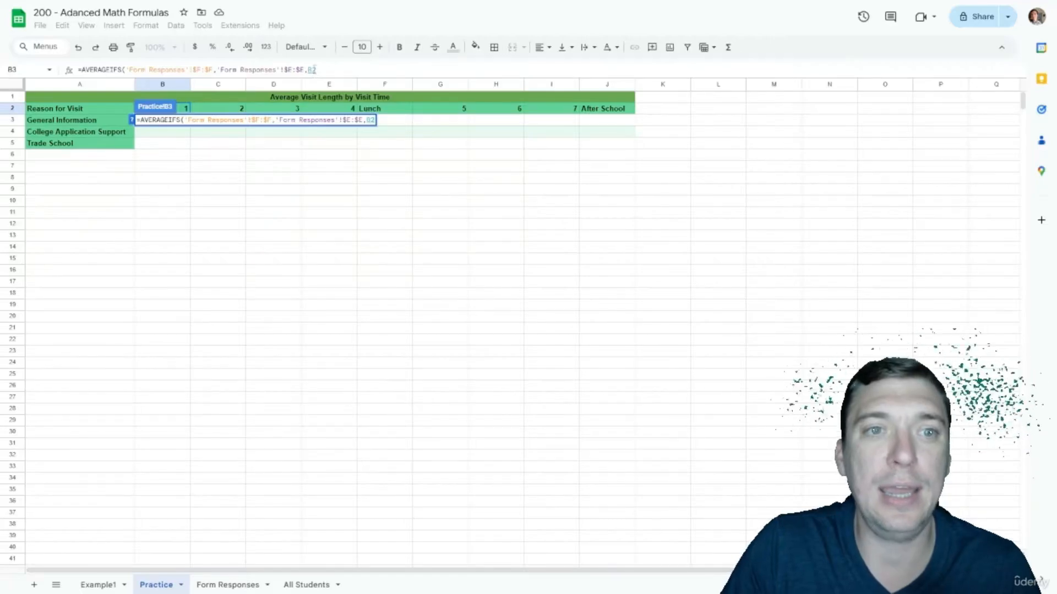
# Step: Lock the period criterion to row 2 as B$2 in the B3 formula
pyautogui.click(312, 69)
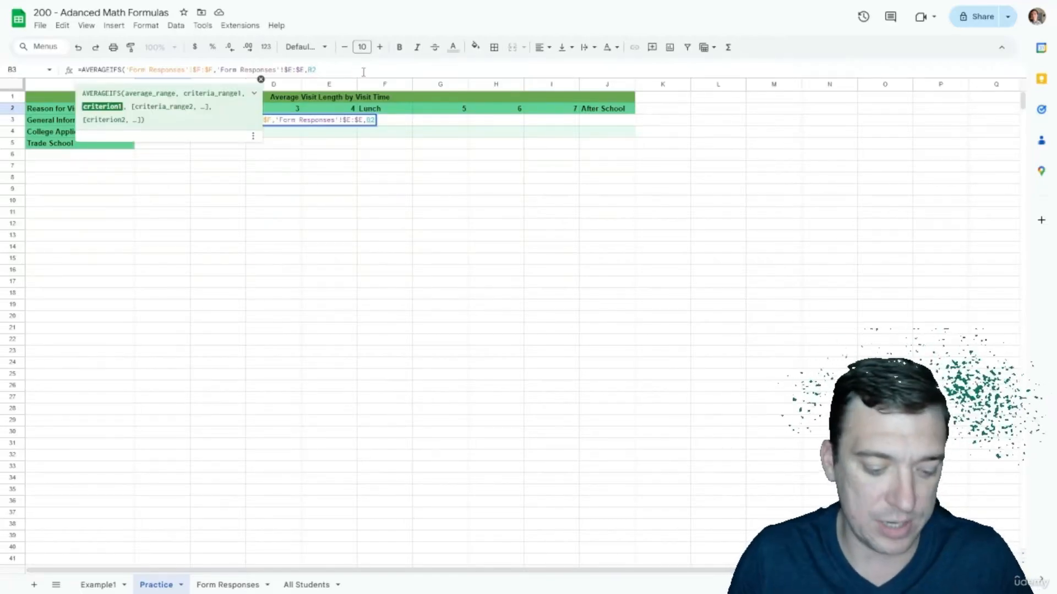
pyautogui.write('$')
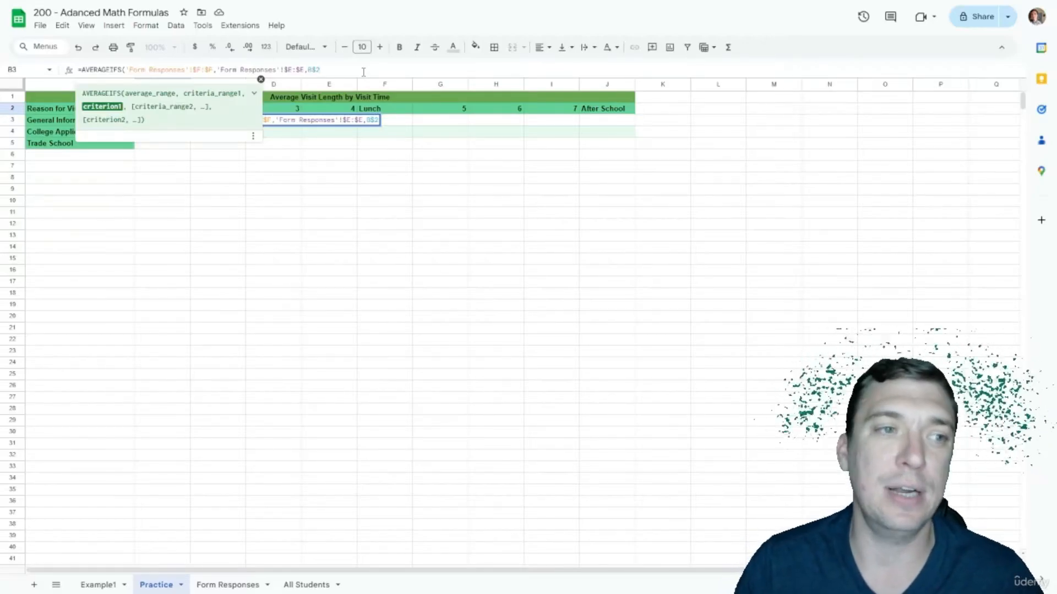
pyautogui.write(',')
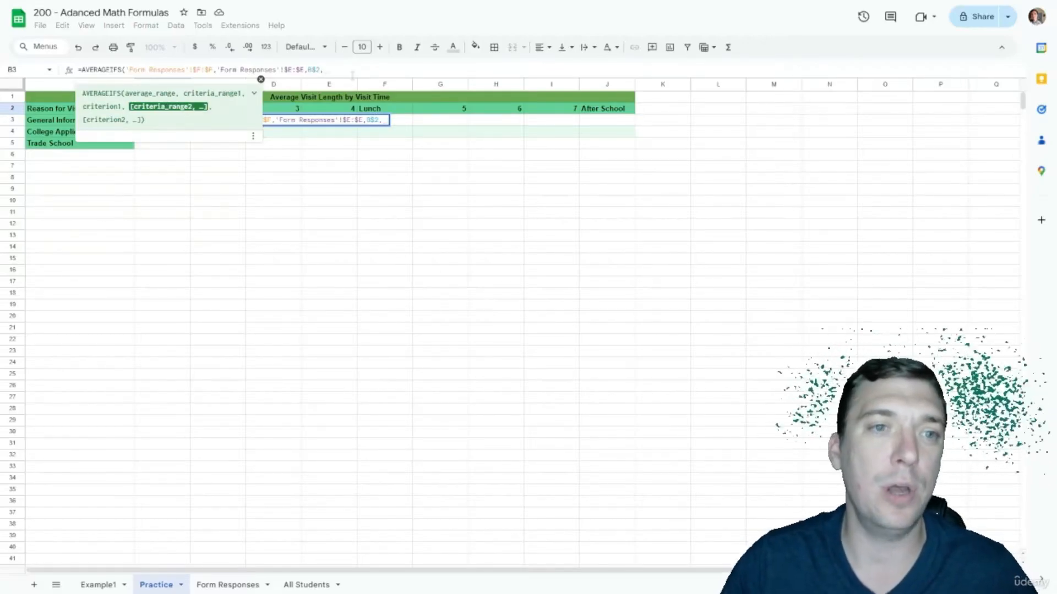
pyautogui.click(260, 80)
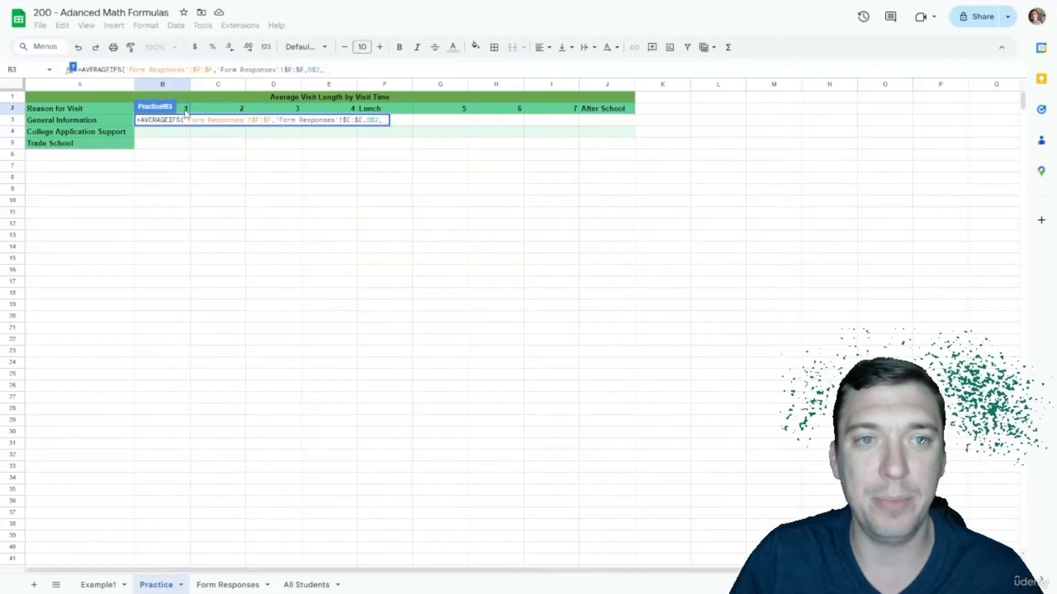
# Step: Add Reason for Visit $C:$C matched to $A3 as the last criterion and close the formula
pyautogui.click(237, 586)
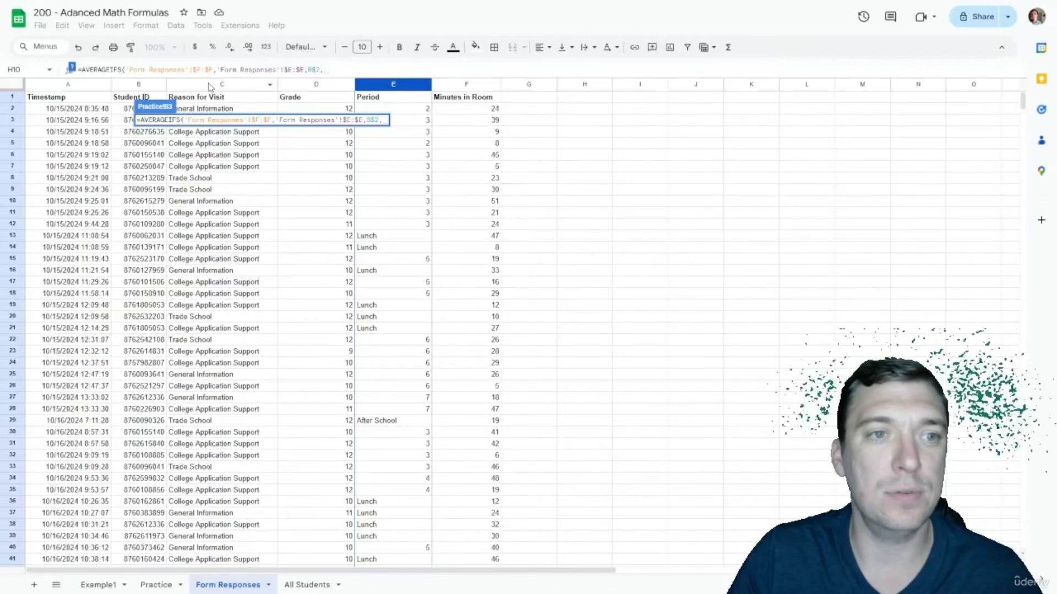
pyautogui.click(210, 85)
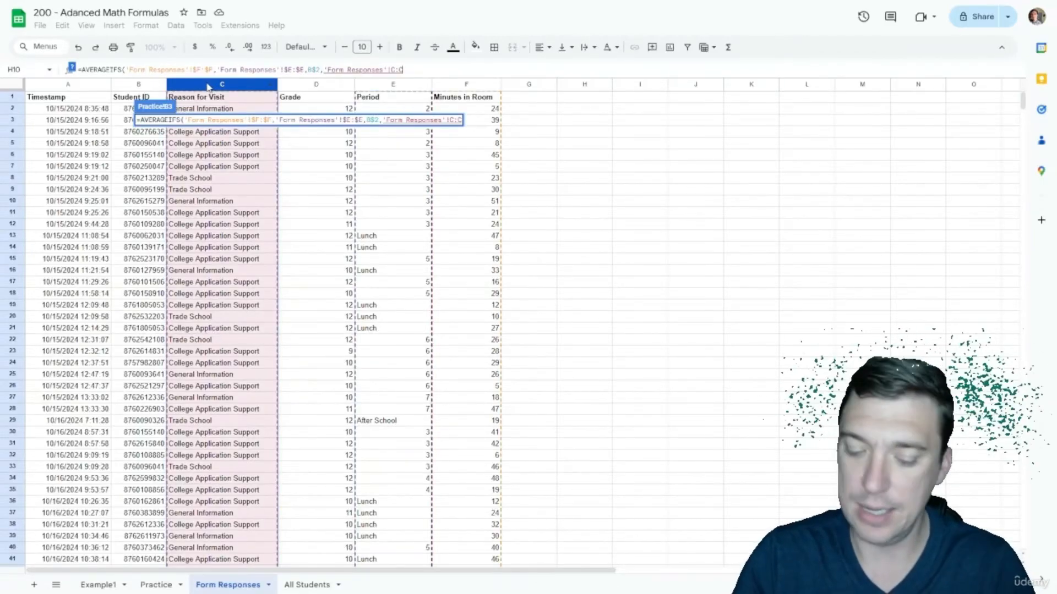
pyautogui.press('F4')
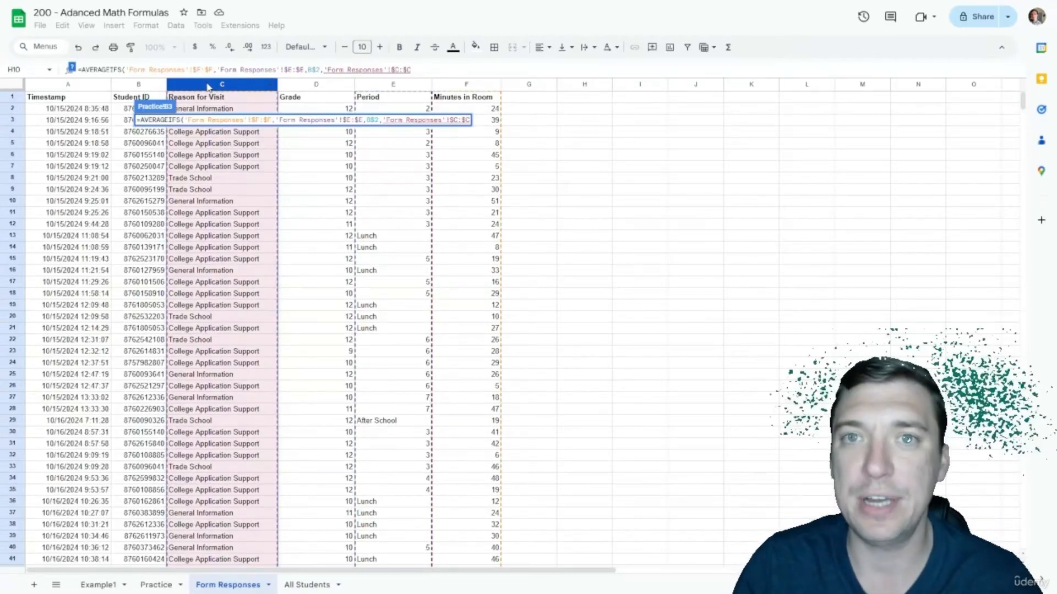
pyautogui.write(',')
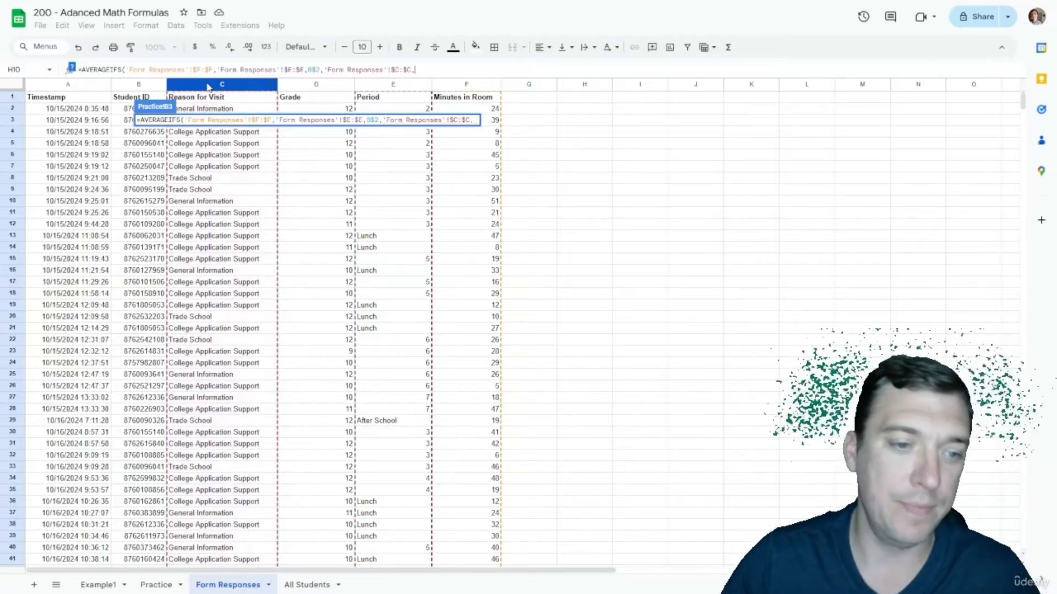
pyautogui.click(160, 585)
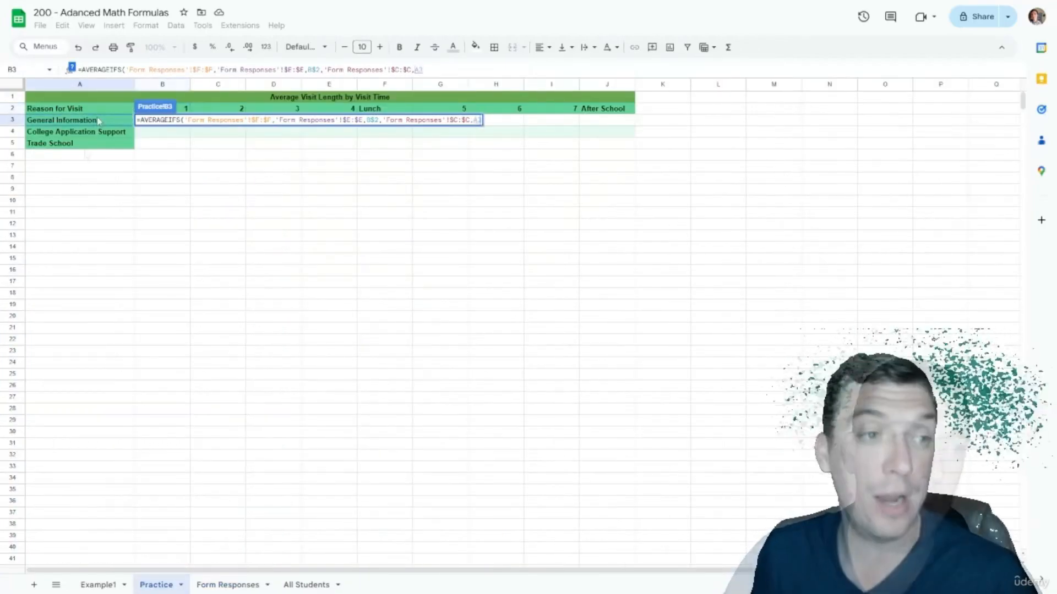
pyautogui.click(96, 119)
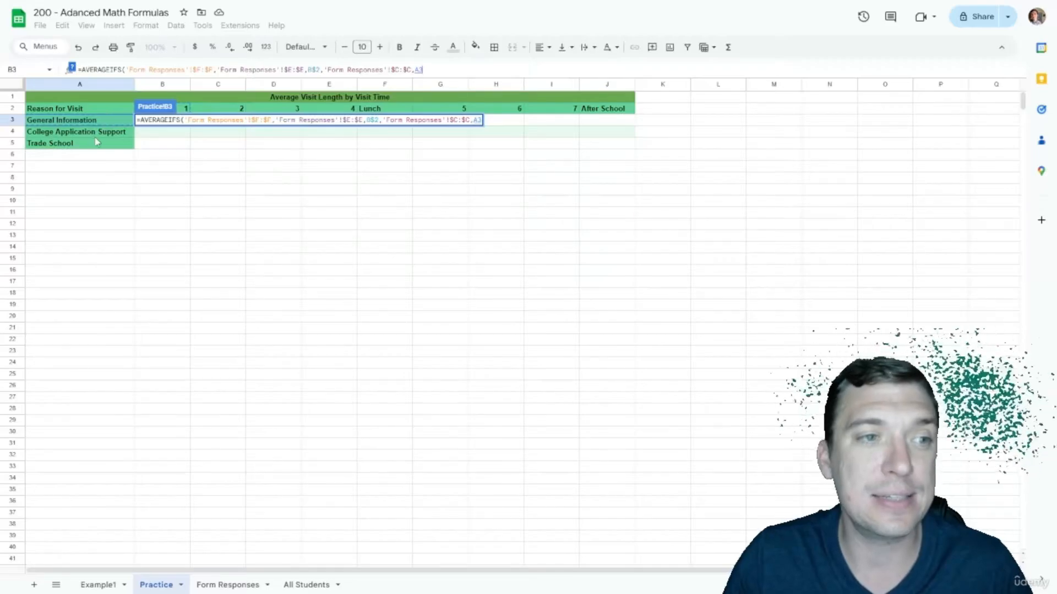
pyautogui.click(413, 70)
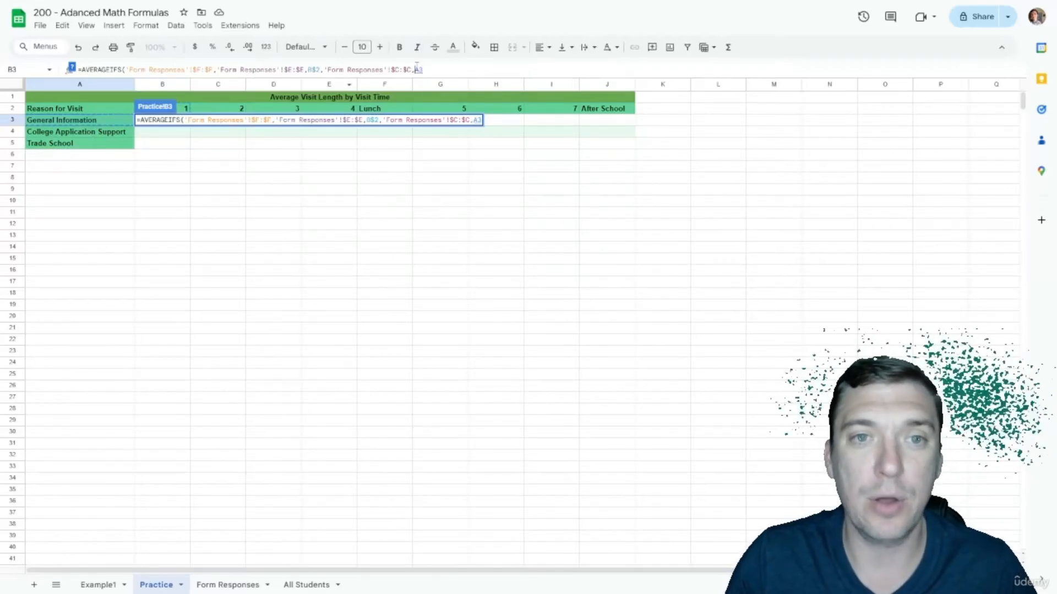
pyautogui.write('$A3')
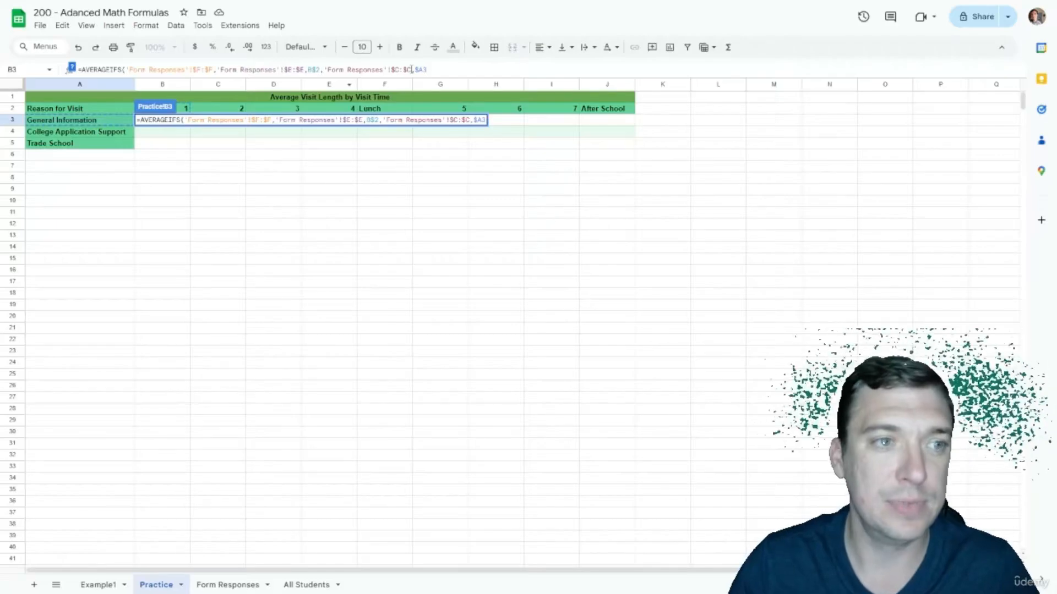
pyautogui.write(')')
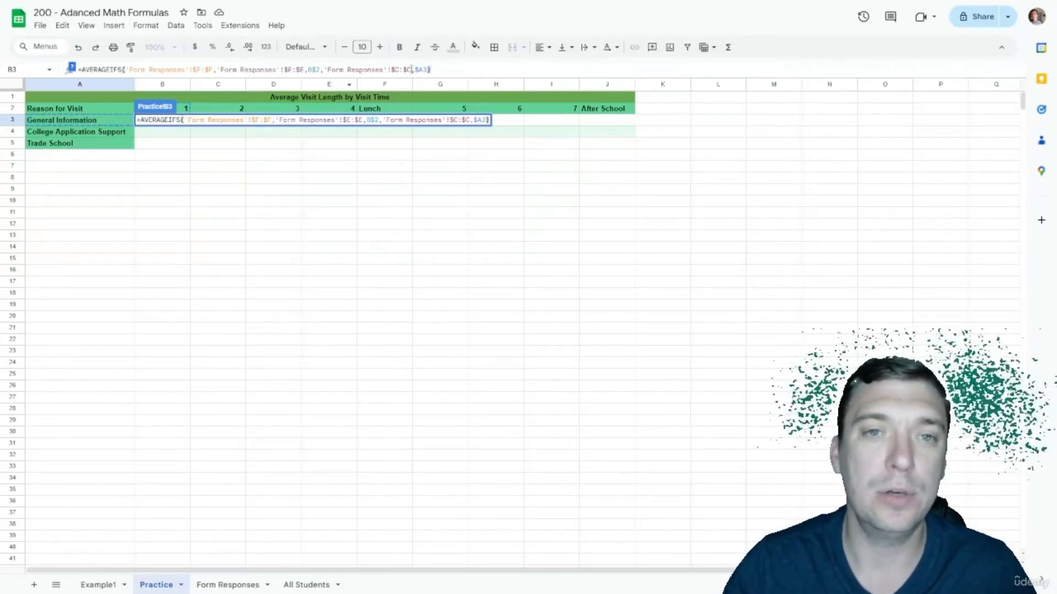
# Step: Enter the B3 formula and copy-paste it across the whole table B3:J5
pyautogui.press('Return')
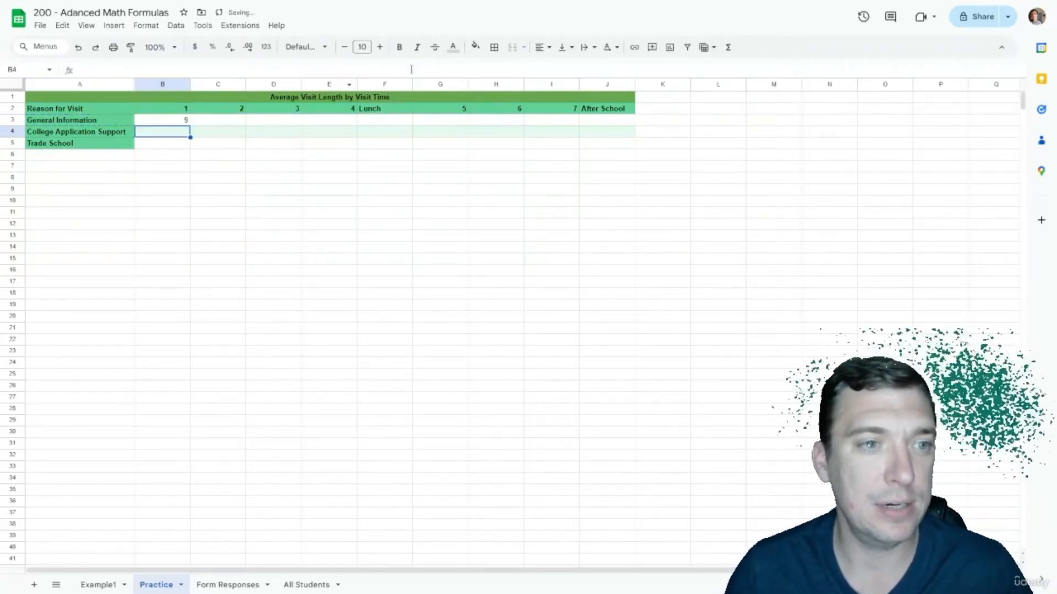
pyautogui.click(218, 154)
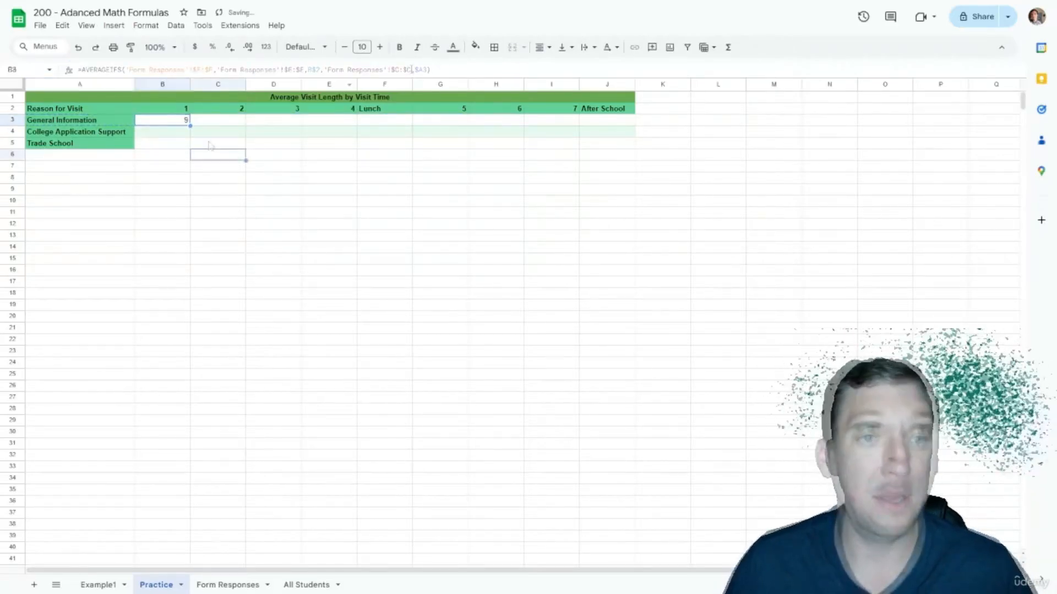
pyautogui.rightClick(179, 122)
pyautogui.click(208, 150)
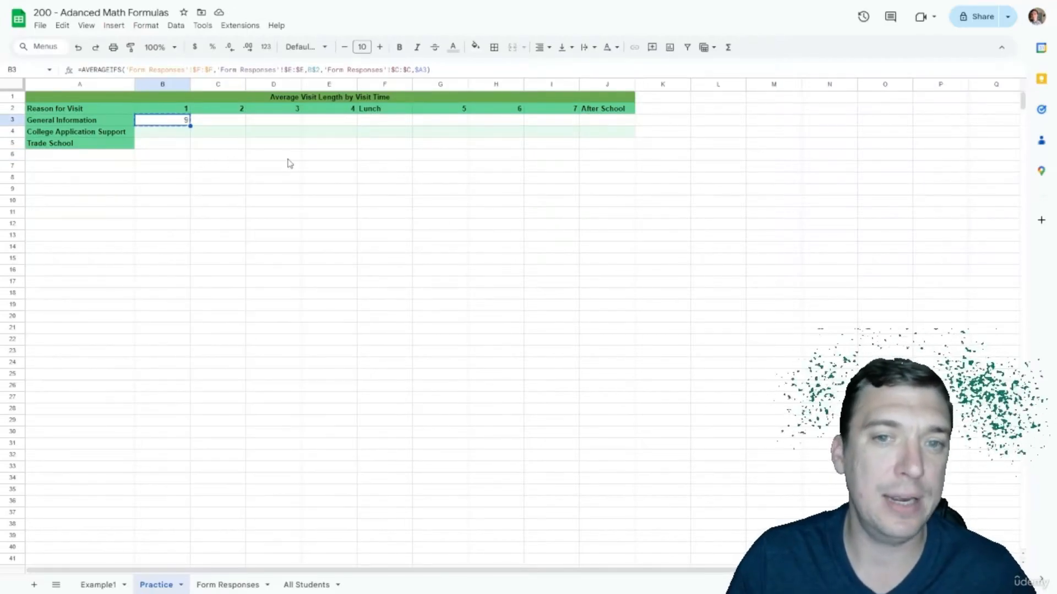
pyautogui.keyDown('shift'); pyautogui.click(609, 146); pyautogui.keyUp('shift')
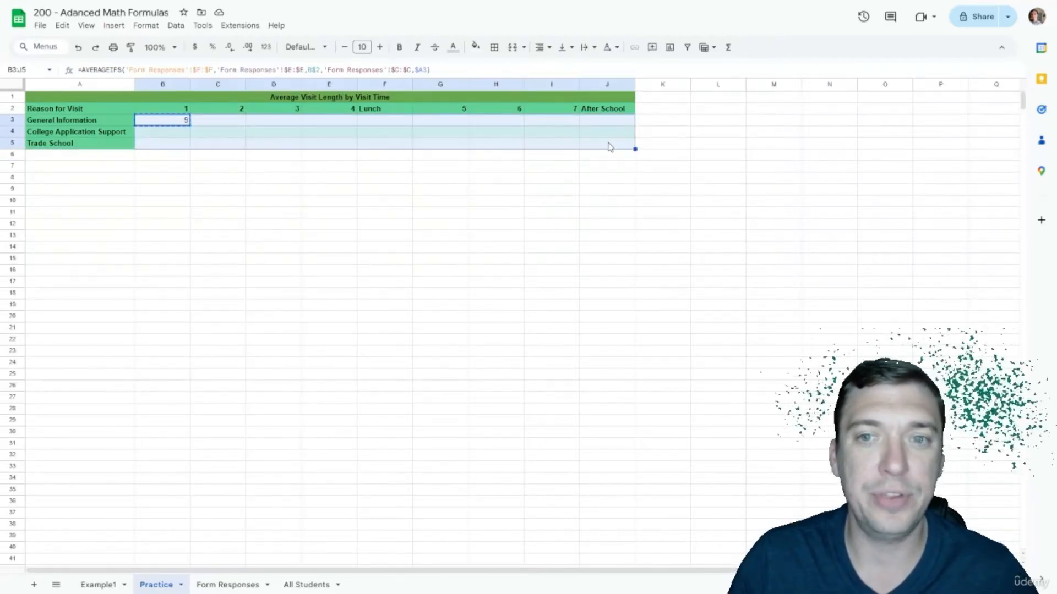
pyautogui.rightClick(609, 147)
pyautogui.click(639, 190)
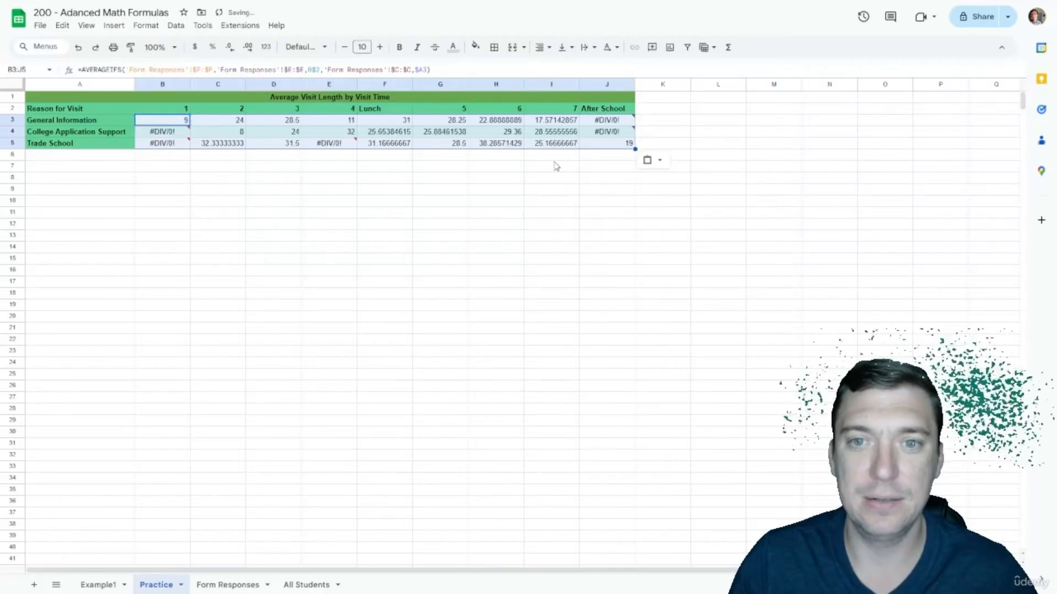
pyautogui.click(531, 163)
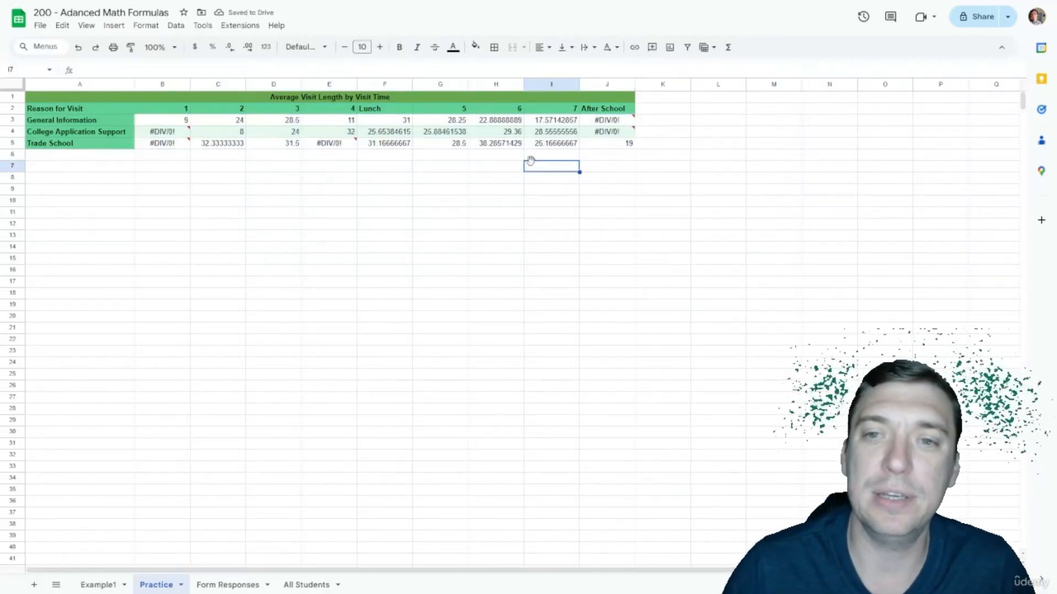
# Step: Show the B3:J5 averages as whole numbers and inspect the #DIV/0! error in J4
pyautogui.click(612, 133)
pyautogui.click(181, 121)
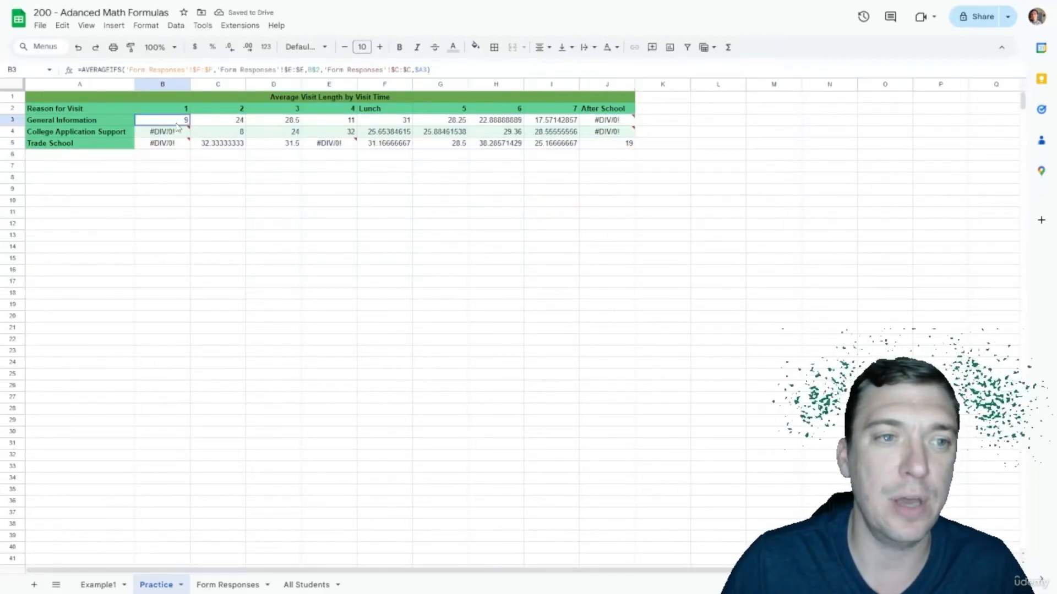
pyautogui.keyDown('shift'); pyautogui.click(616, 144); pyautogui.keyUp('shift')
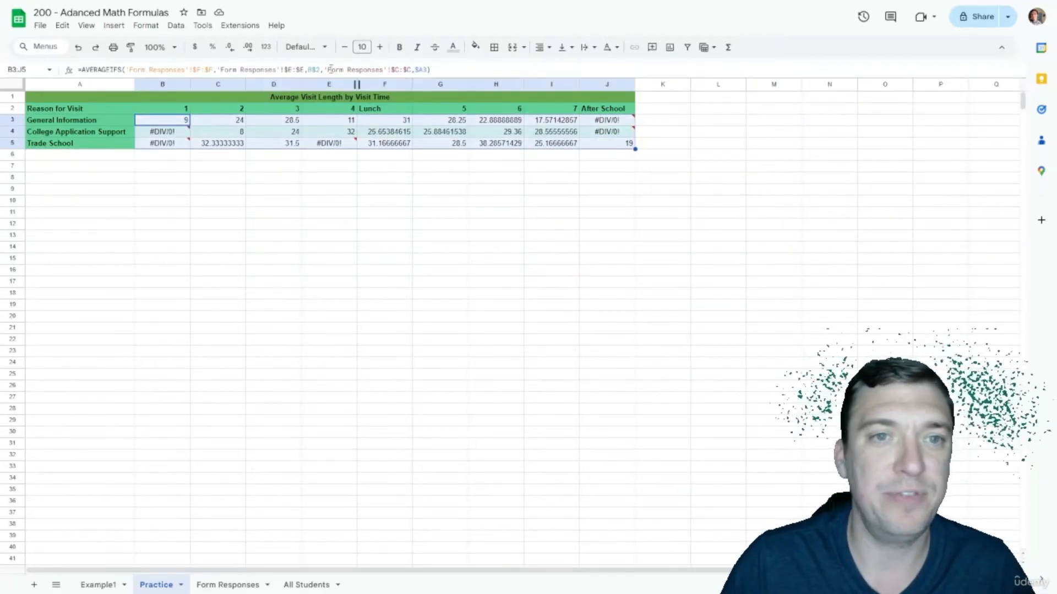
pyautogui.click(229, 48)
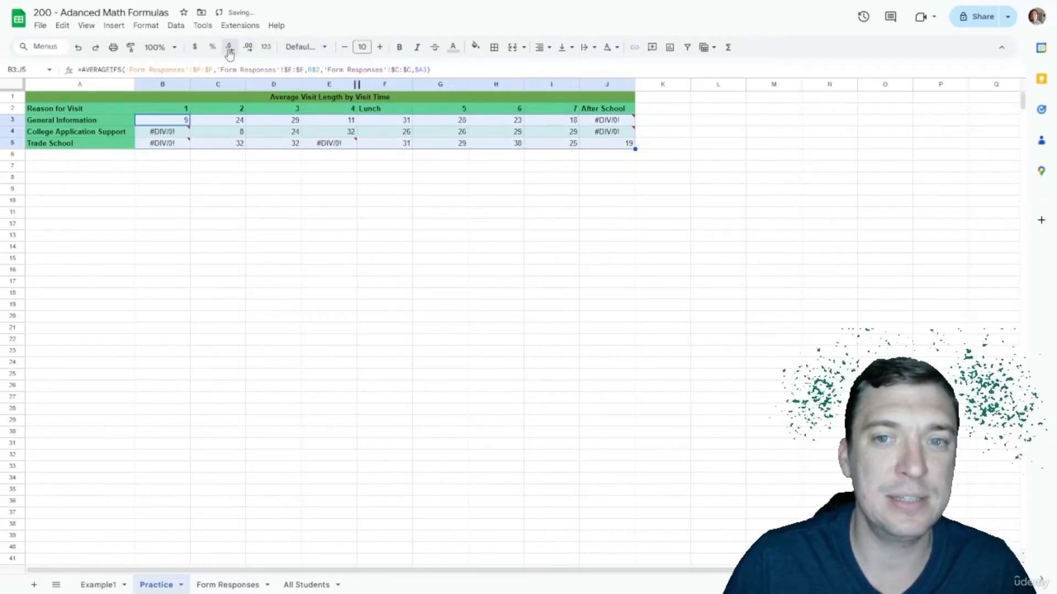
pyautogui.click(456, 192)
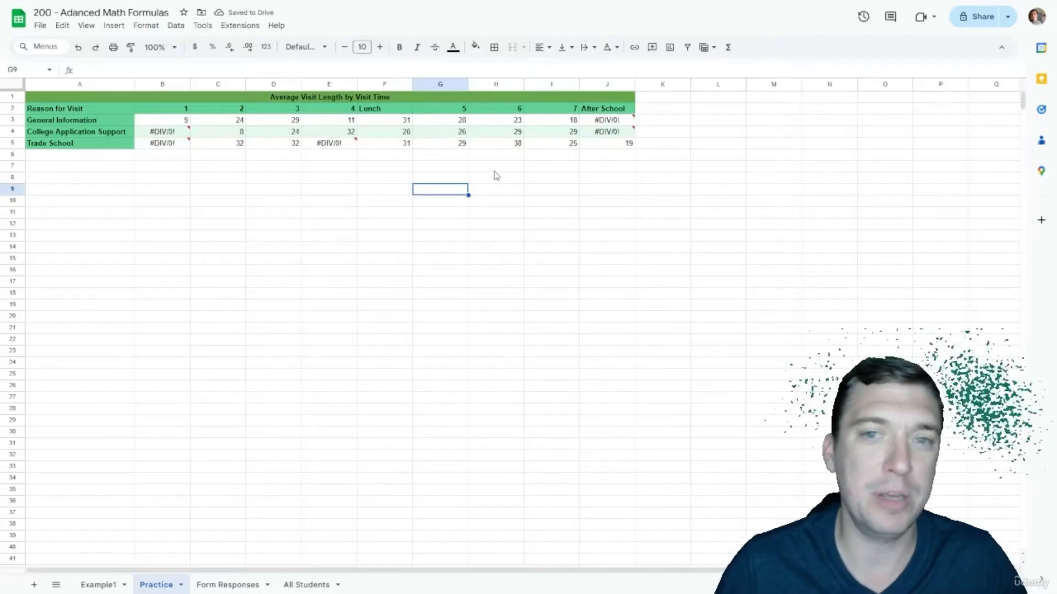
pyautogui.click(606, 132)
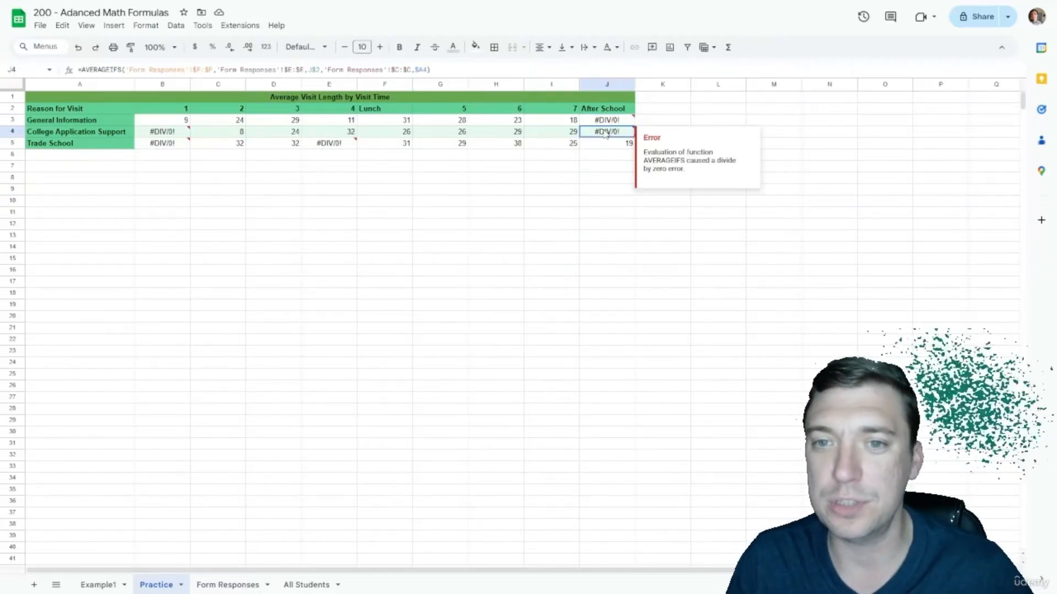
pyautogui.click(571, 156)
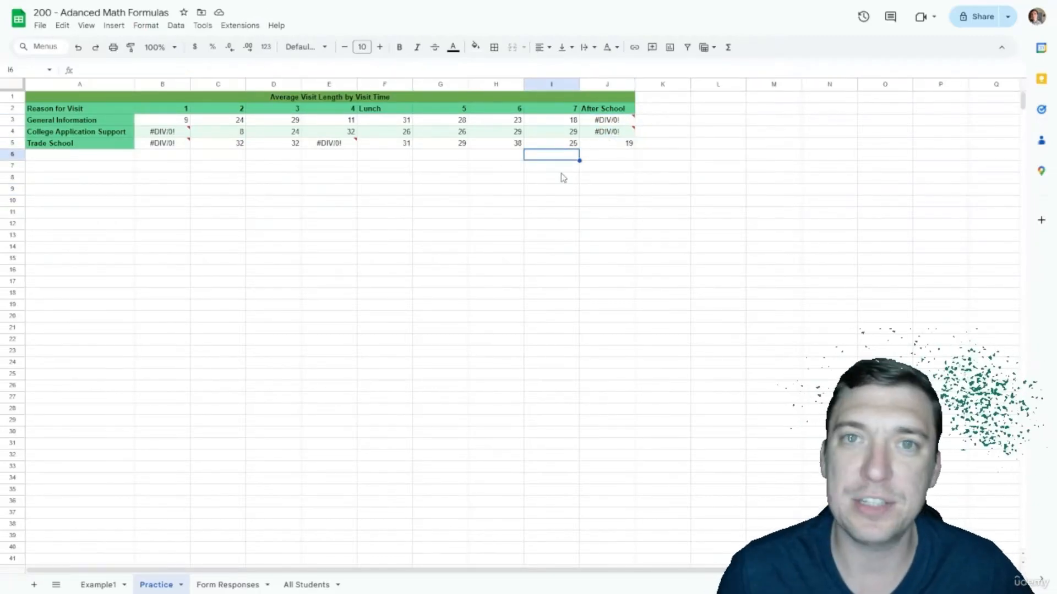
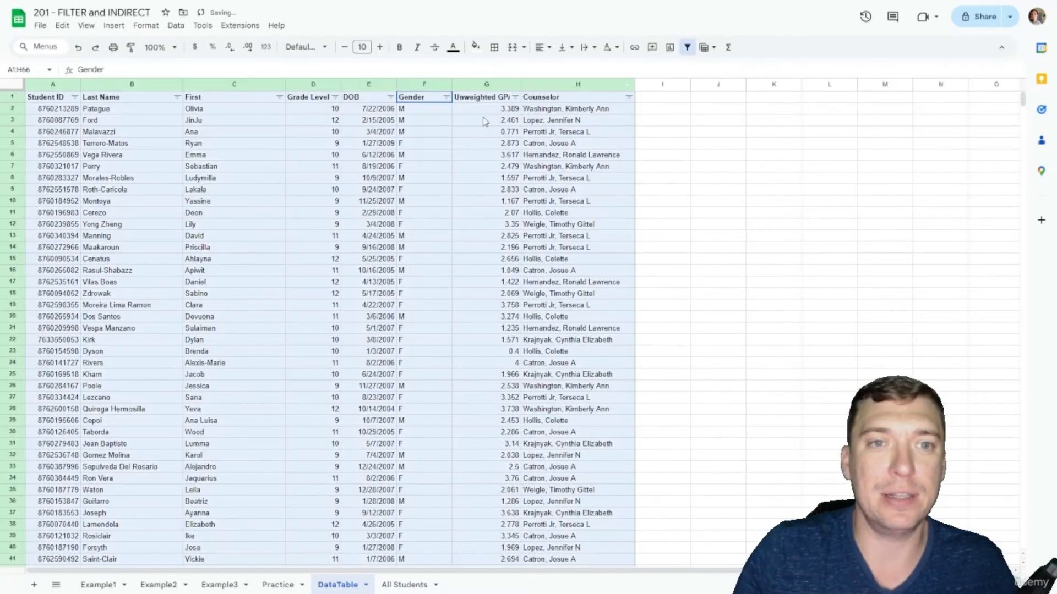
# Step: Filter the DataTable Grade Level column so only grade 12 rows remain visible
pyautogui.click(335, 98)
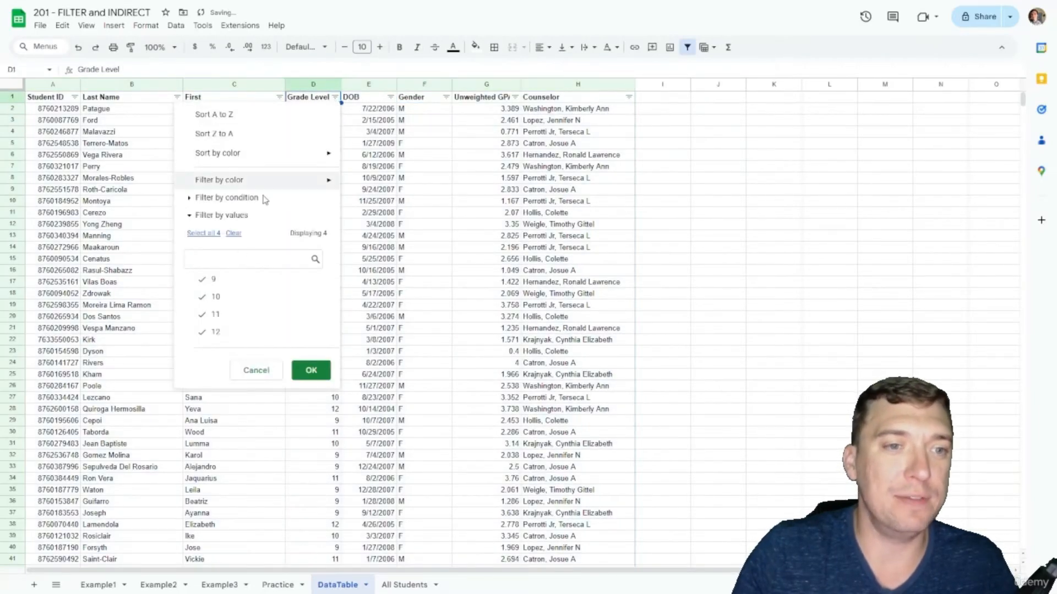
pyautogui.click(233, 233)
pyautogui.click(221, 332)
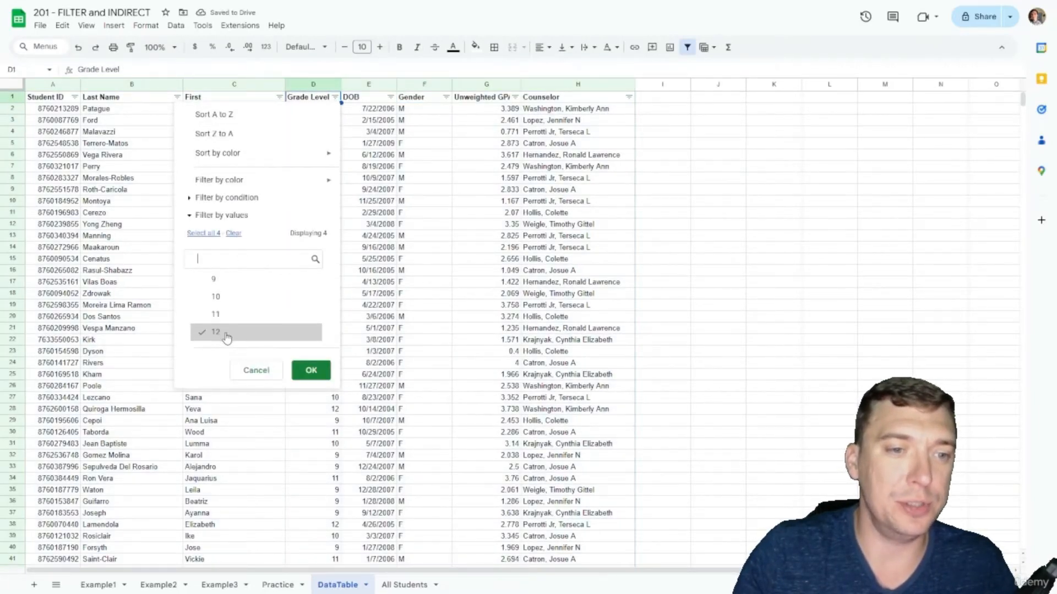
pyautogui.click(309, 370)
pyautogui.click(404, 145)
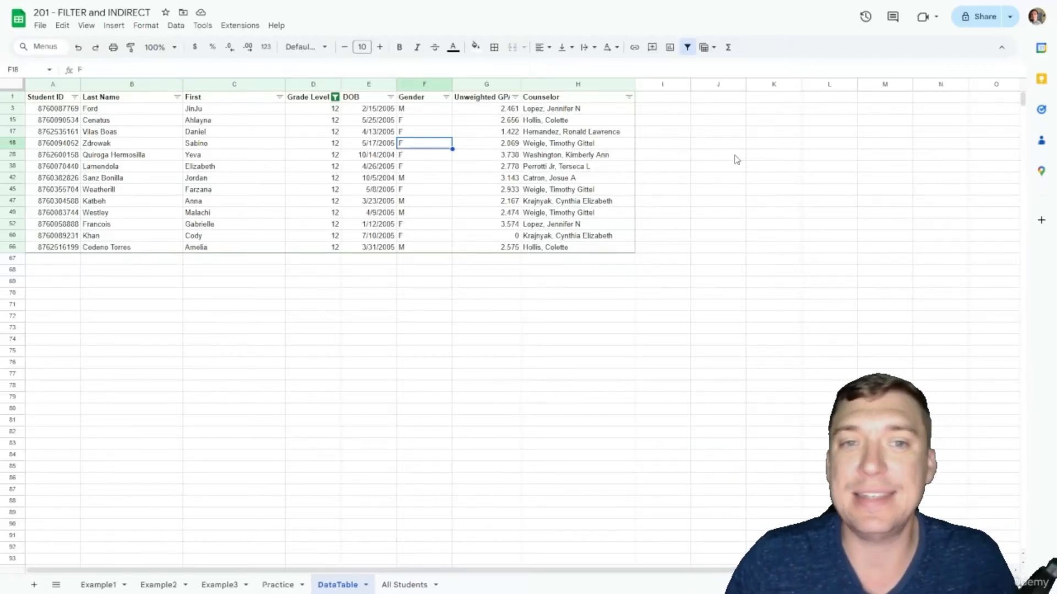
pyautogui.click(322, 101)
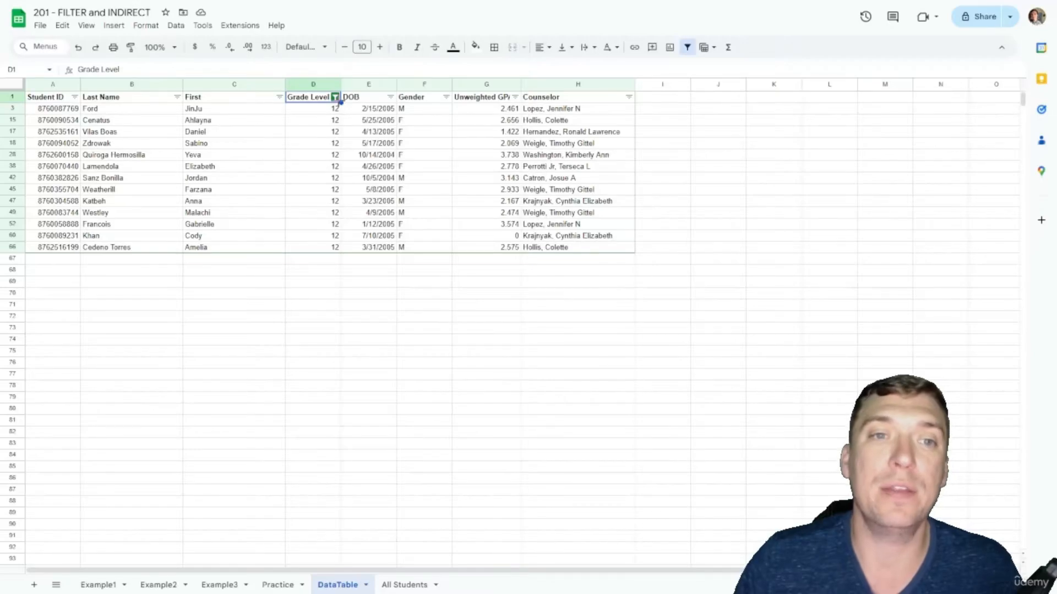
# Step: Remove the DataTable filter to show all rows, and switch to the Example1 sheet
pyautogui.click(686, 47)
pyautogui.click(348, 132)
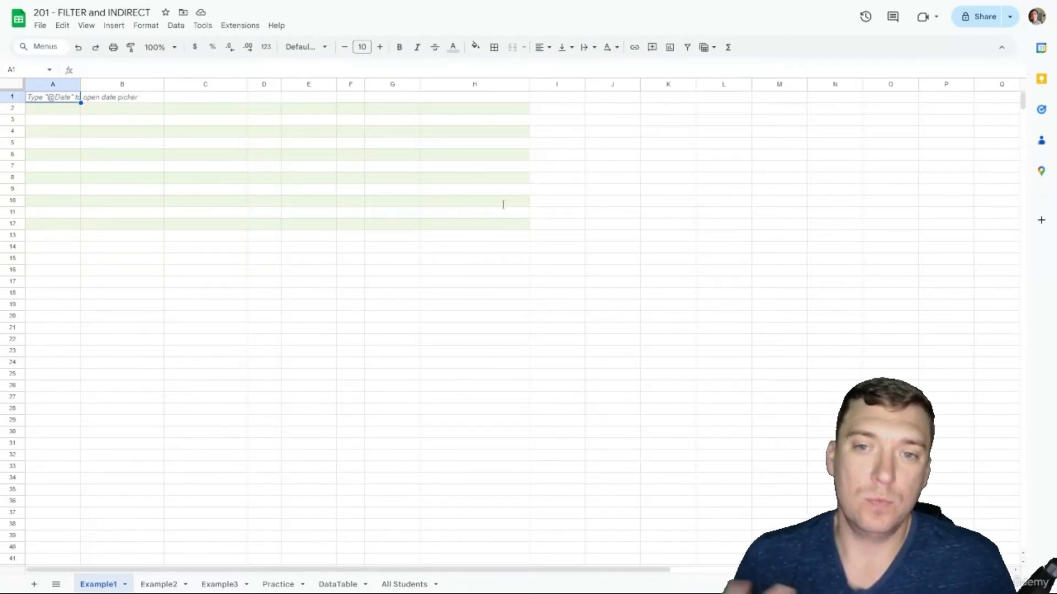
# Step: In Example1!A1 enter =FILTER(DataTable!A:H,DataTable!D:D=12) to list grade 12 students
pyautogui.write('=FILTER')
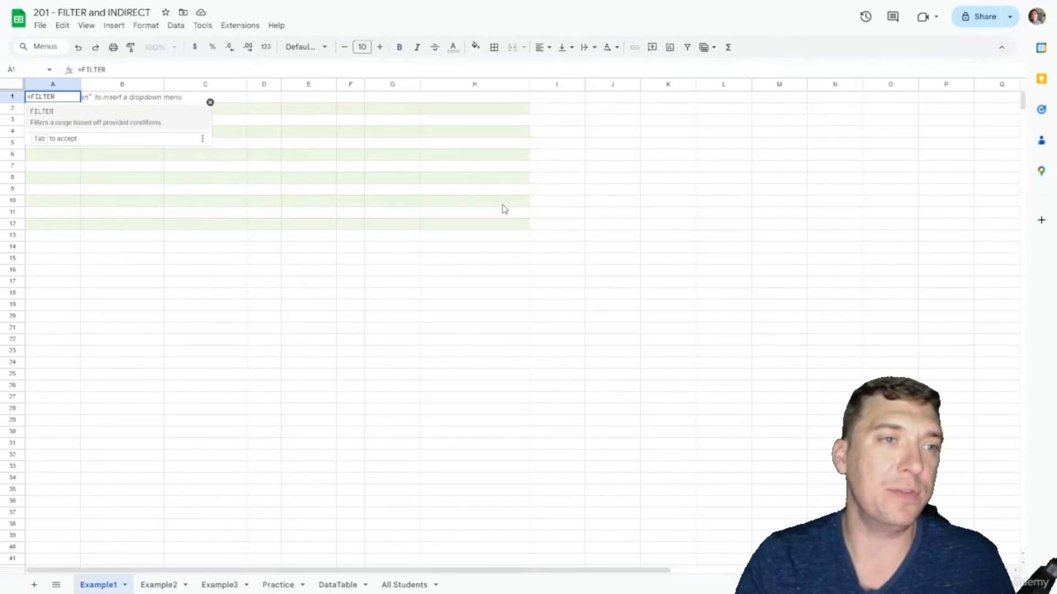
pyautogui.write('(')
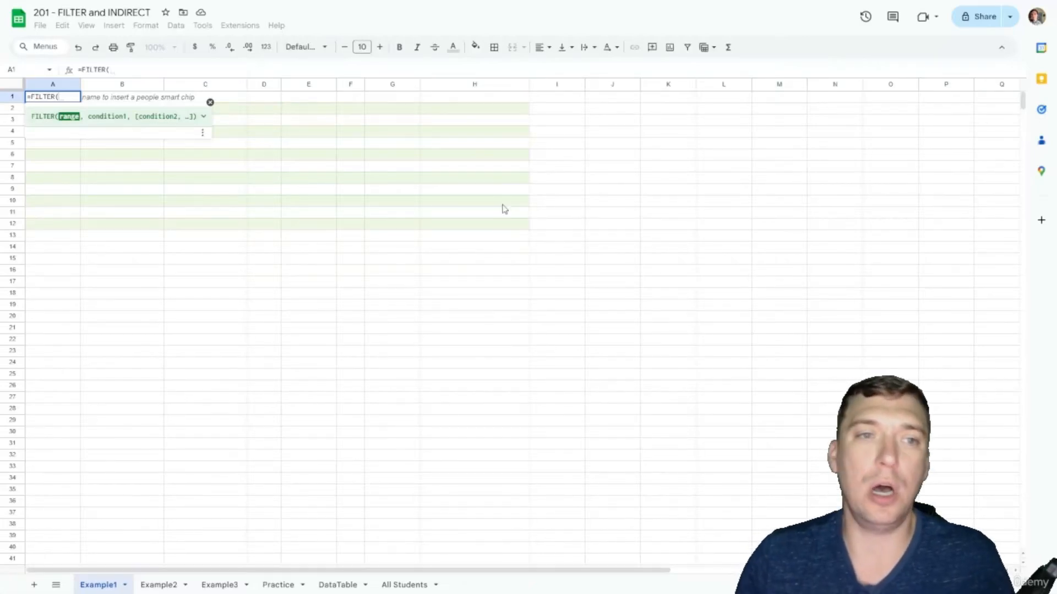
pyautogui.click(339, 585)
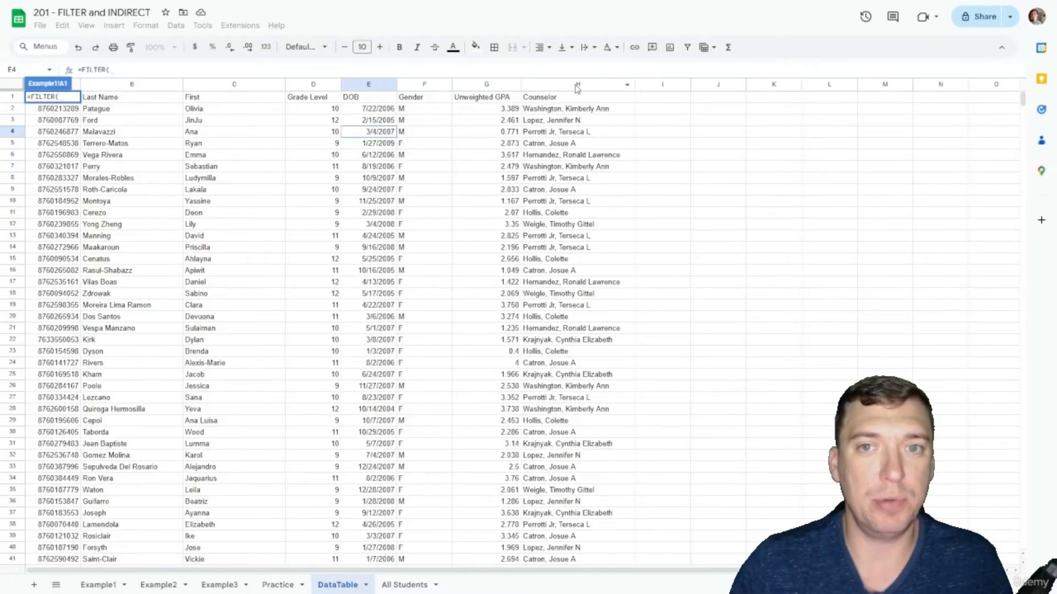
pyautogui.moveTo(583, 84); pyautogui.dragTo(3, 164)
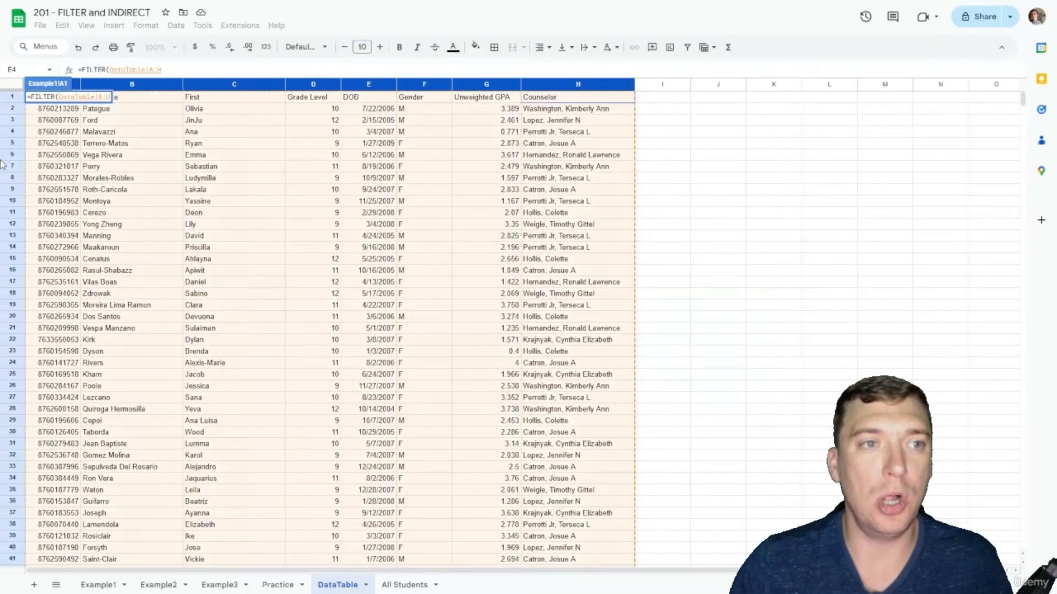
pyautogui.click(210, 68)
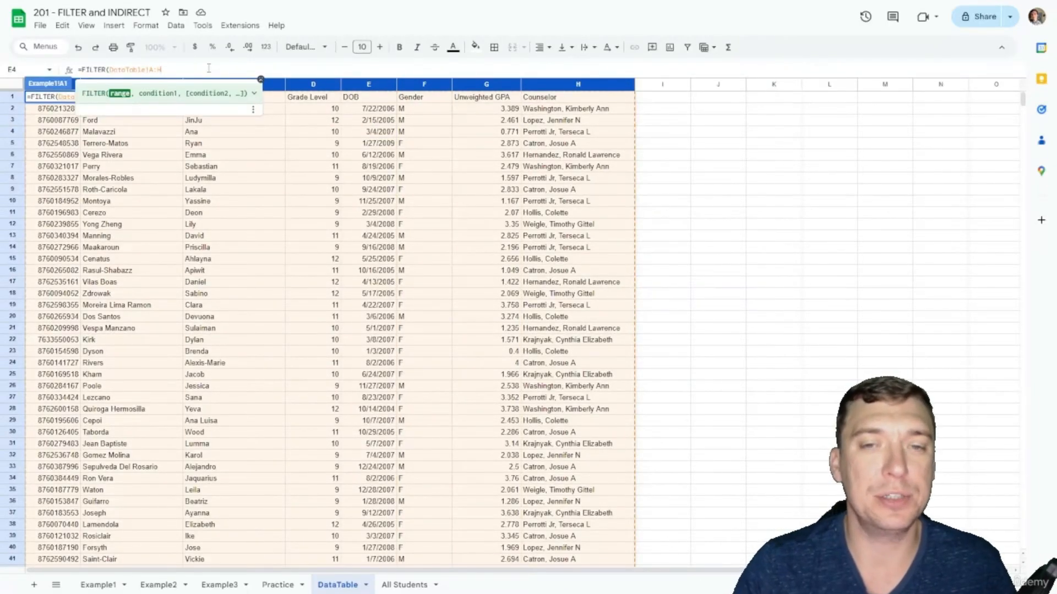
pyautogui.write(',')
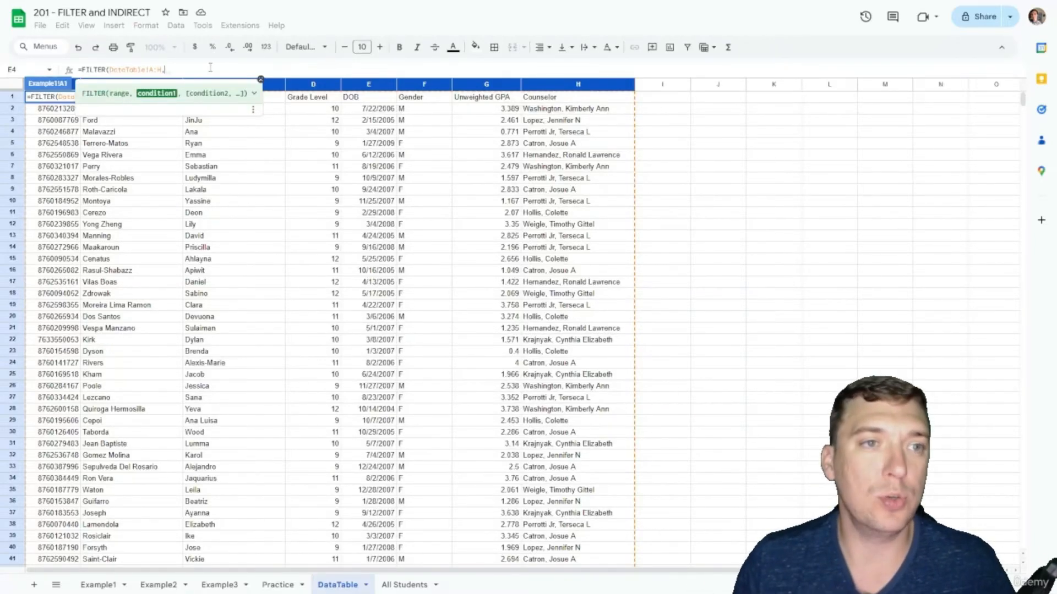
pyautogui.click(314, 87)
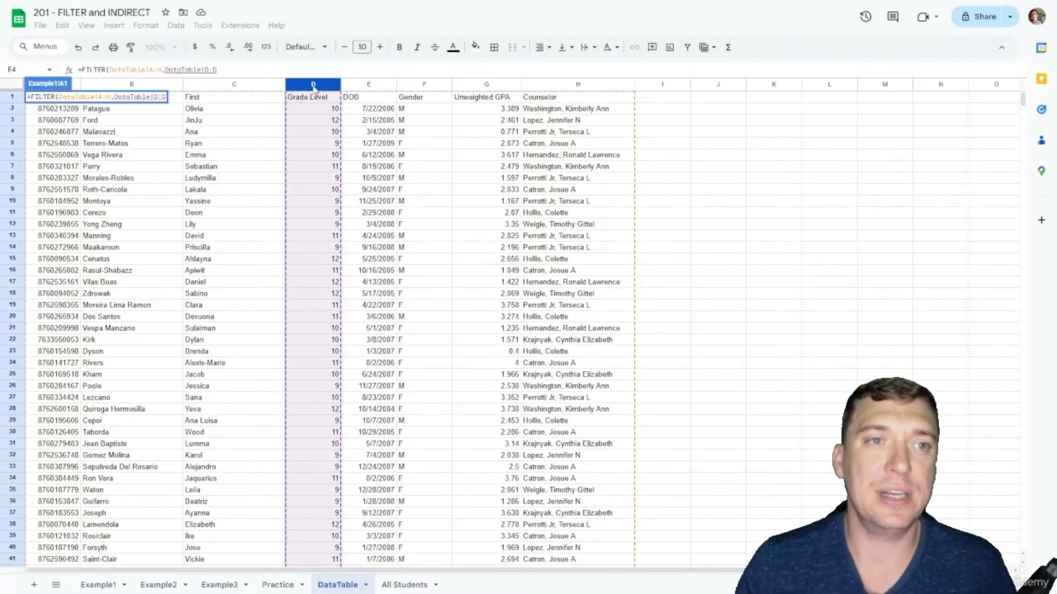
pyautogui.write('=12')
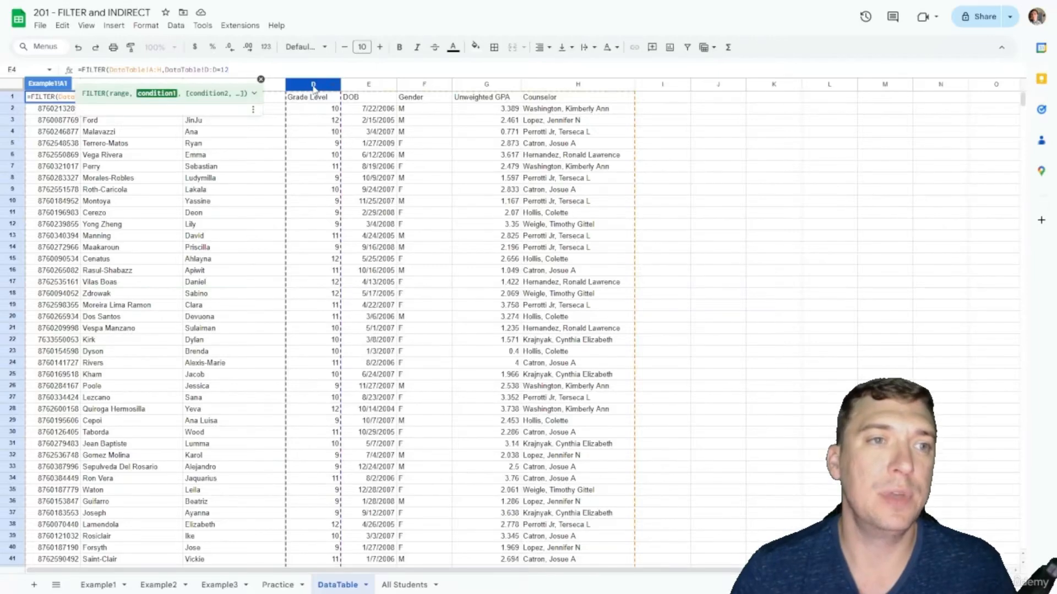
pyautogui.write(')')
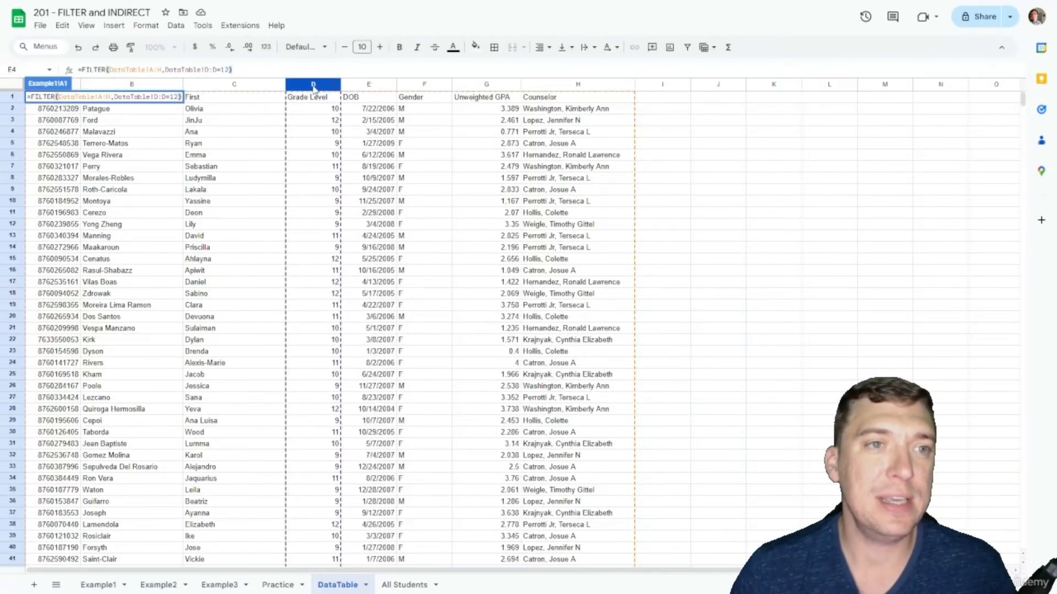
pyautogui.press('Return')
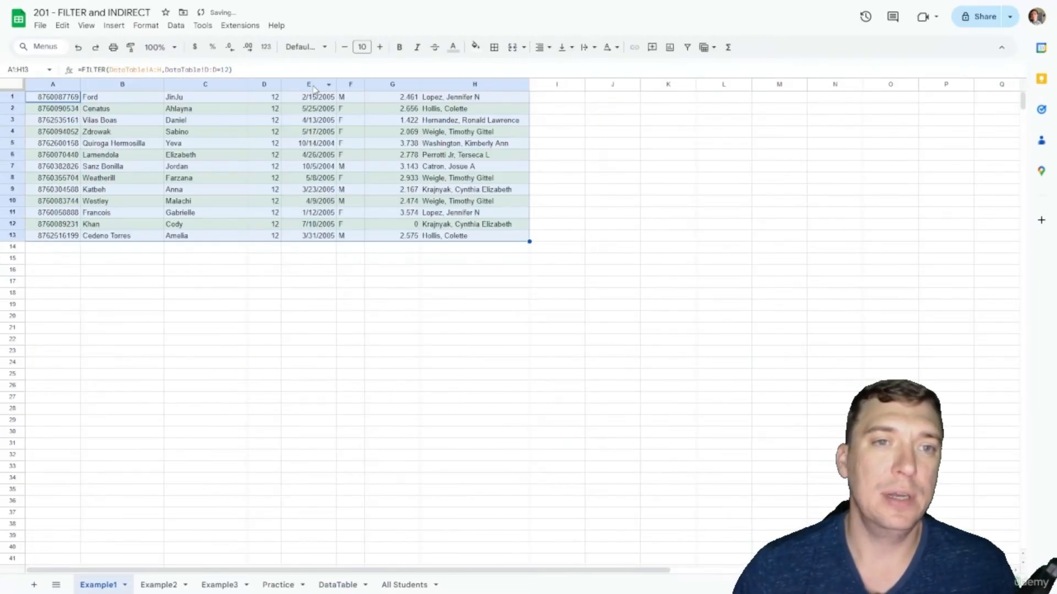
pyautogui.click(269, 110)
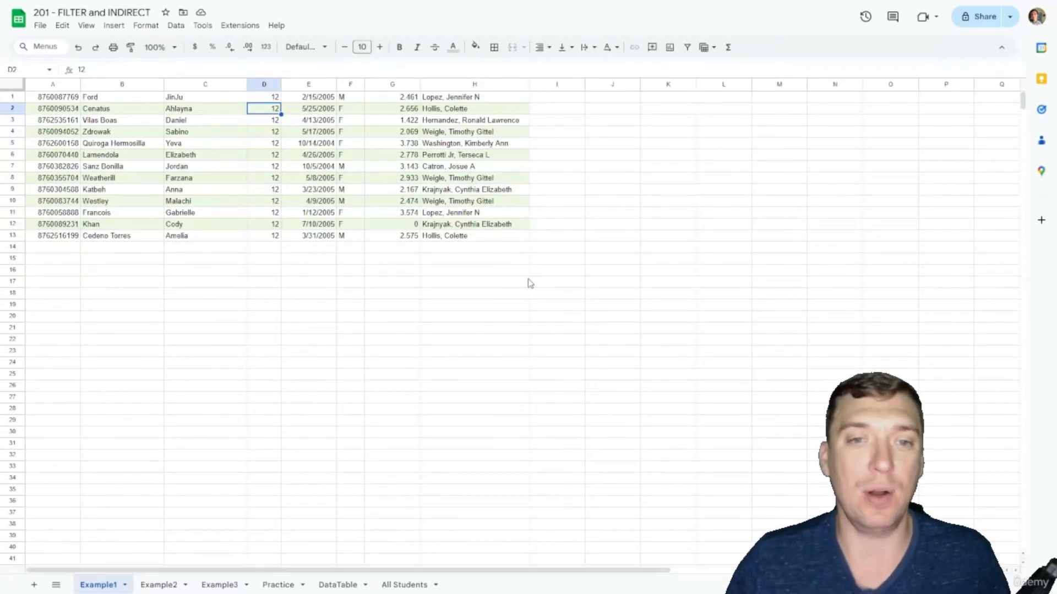
# Step: Add the condition DataTable!G:G>2.5 to the A1 FILTER formula
pyautogui.click(47, 99)
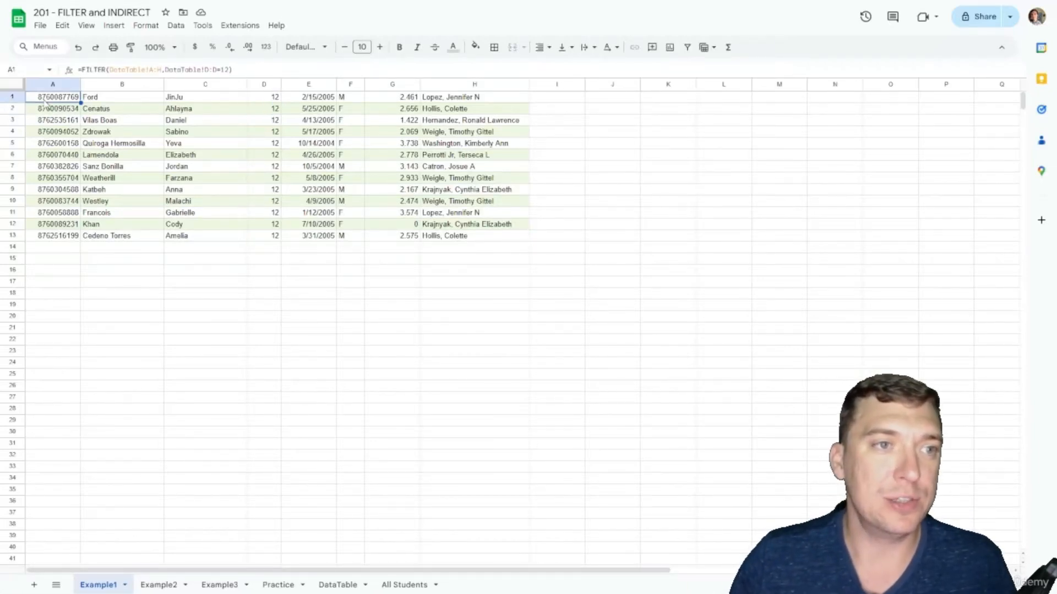
pyautogui.click(238, 70)
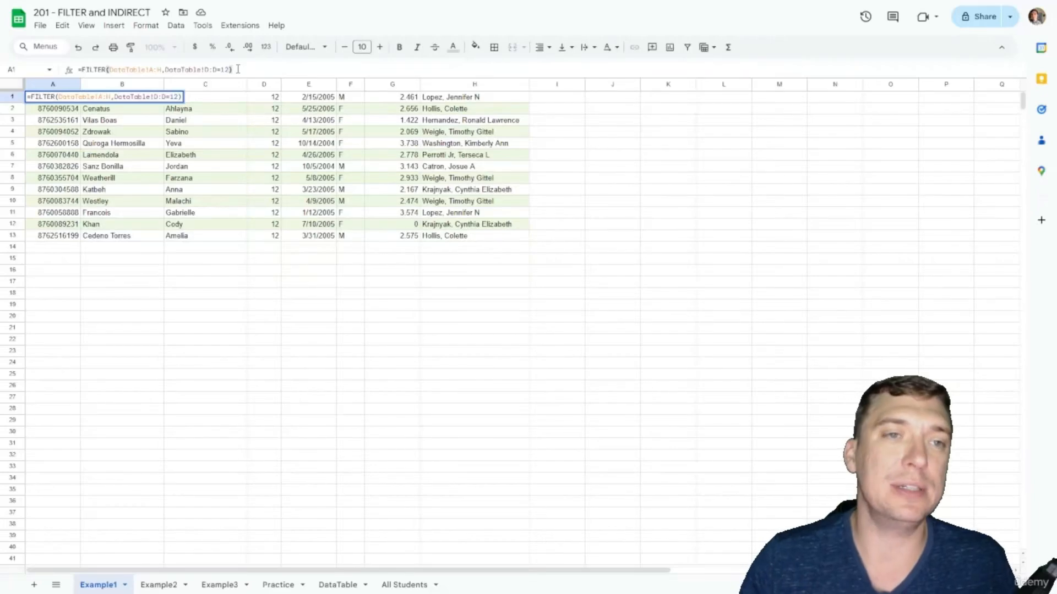
pyautogui.press('BackSpace')
pyautogui.write(',')
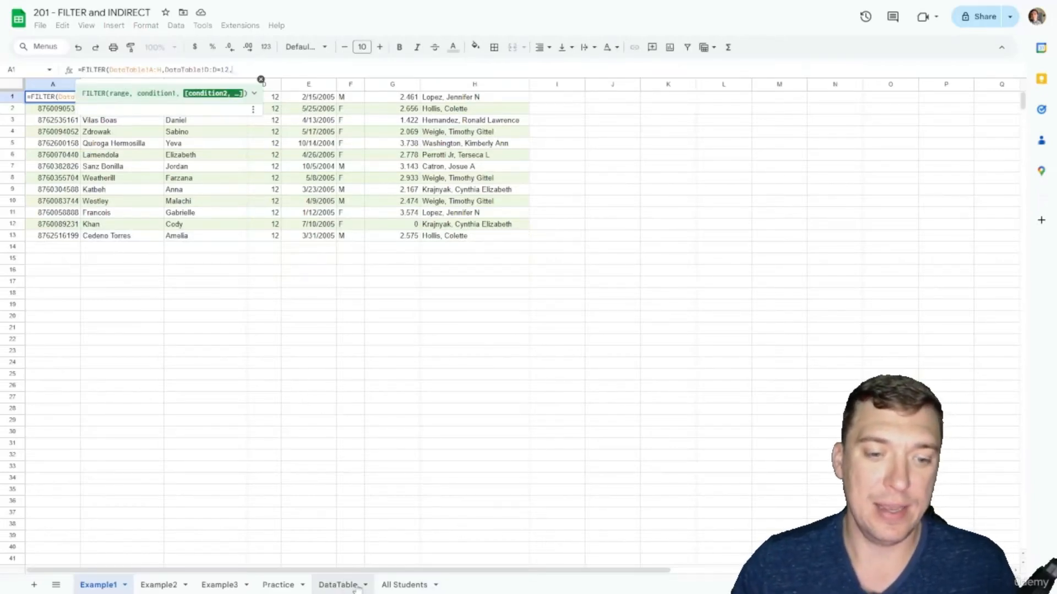
pyautogui.click(338, 584)
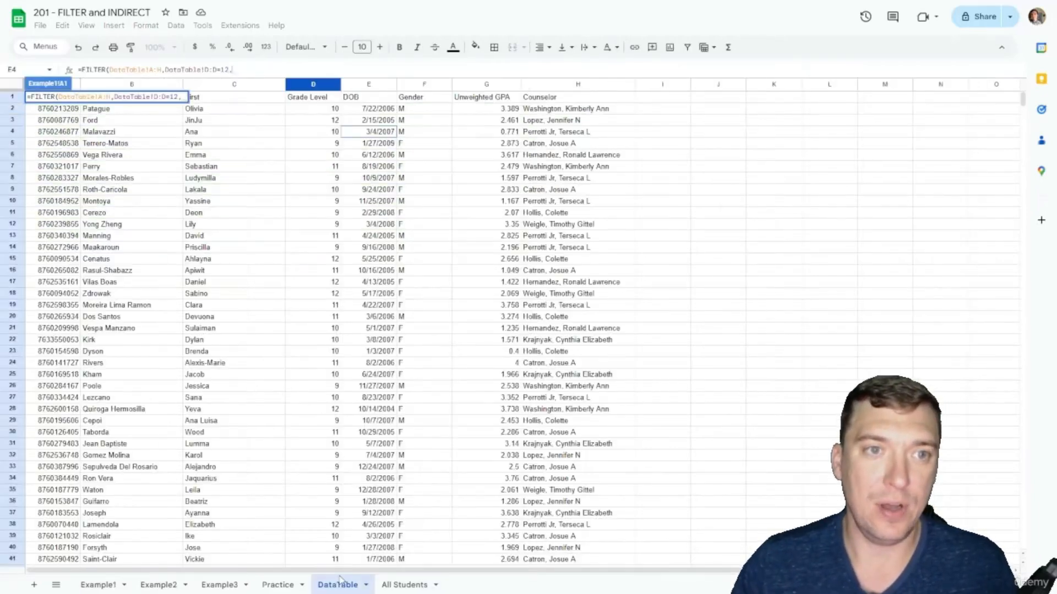
pyautogui.click(486, 87)
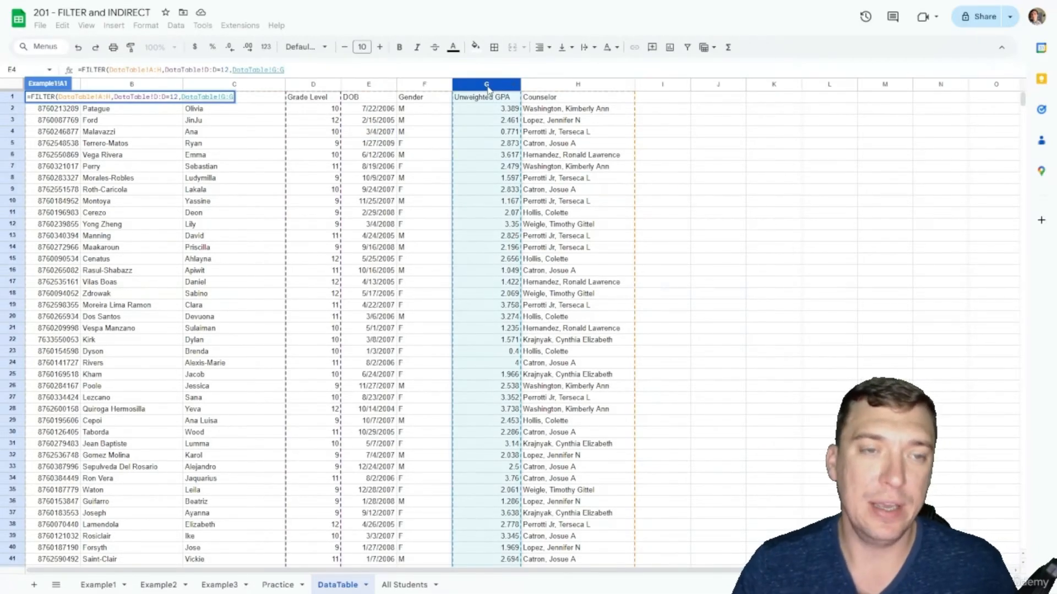
pyautogui.write('>2.5')
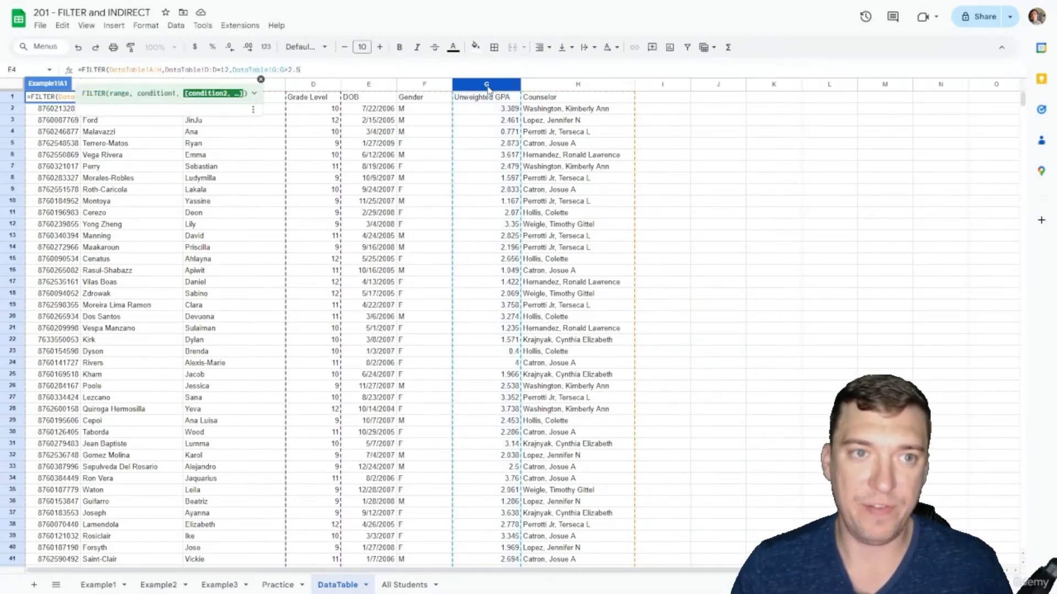
pyautogui.write(')')
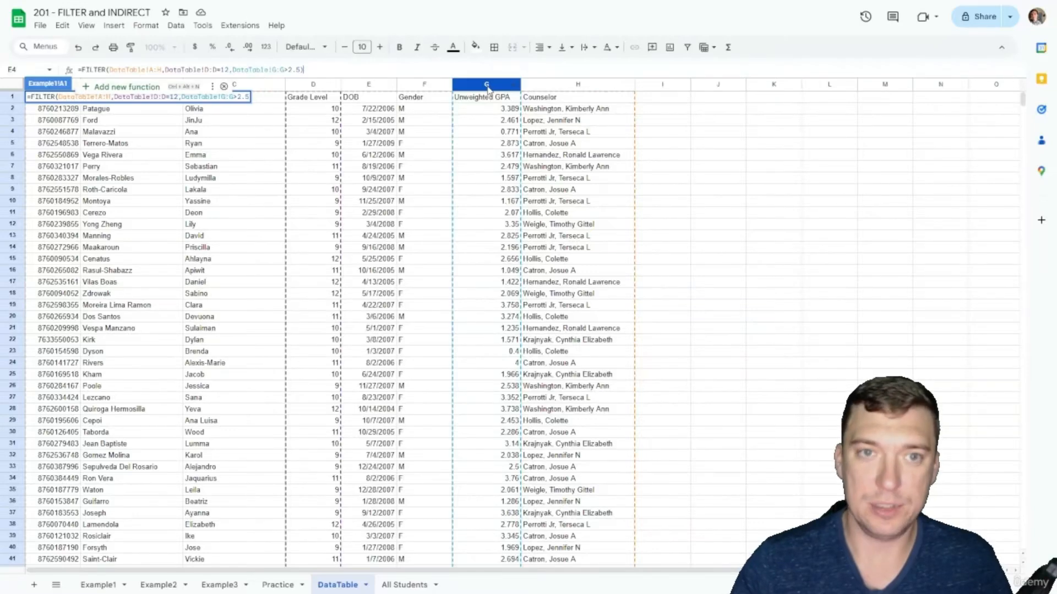
pyautogui.press('Return')
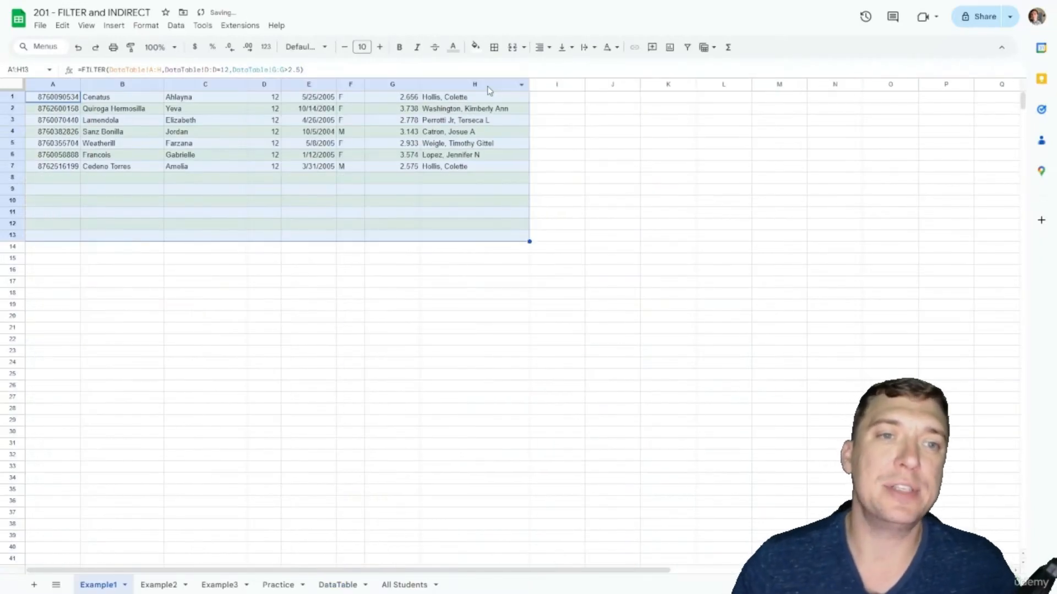
pyautogui.click(386, 133)
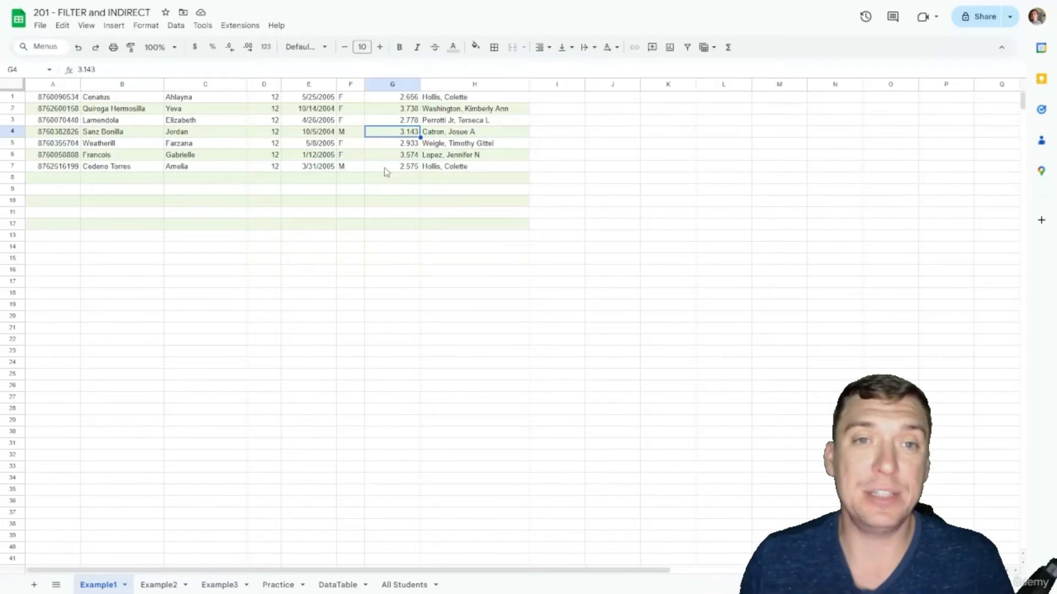
# Step: On DataTable, change one student's GPA from 2.461 to 2.506
pyautogui.click(338, 584)
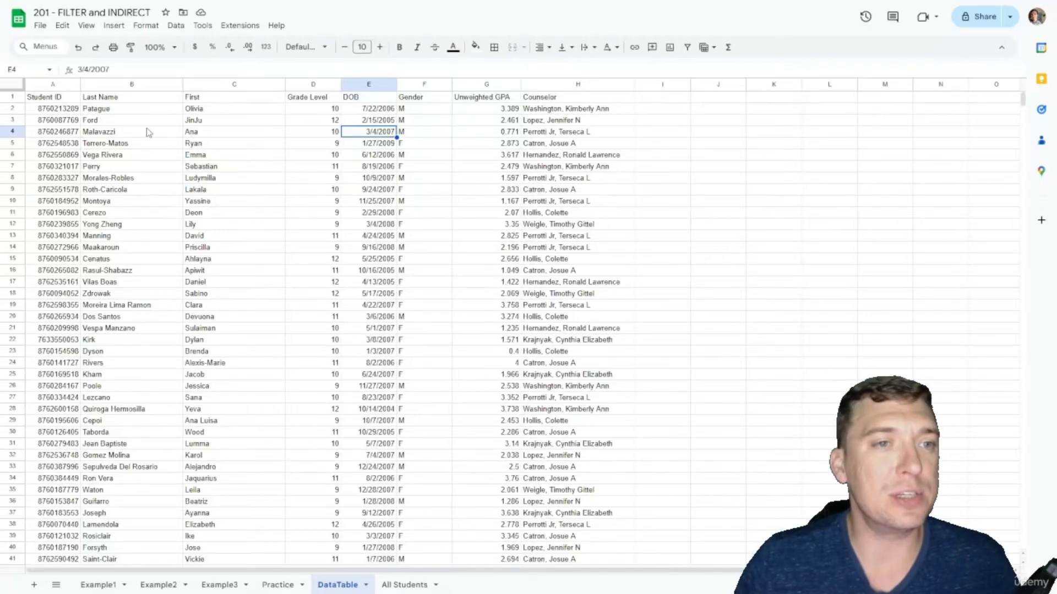
pyautogui.click(163, 124)
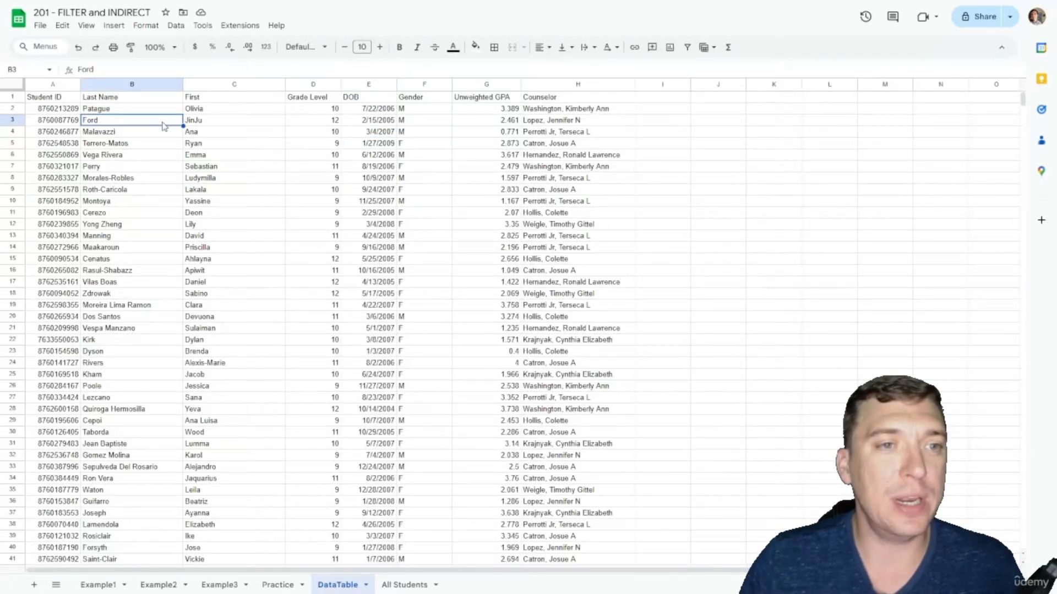
pyautogui.click(513, 122)
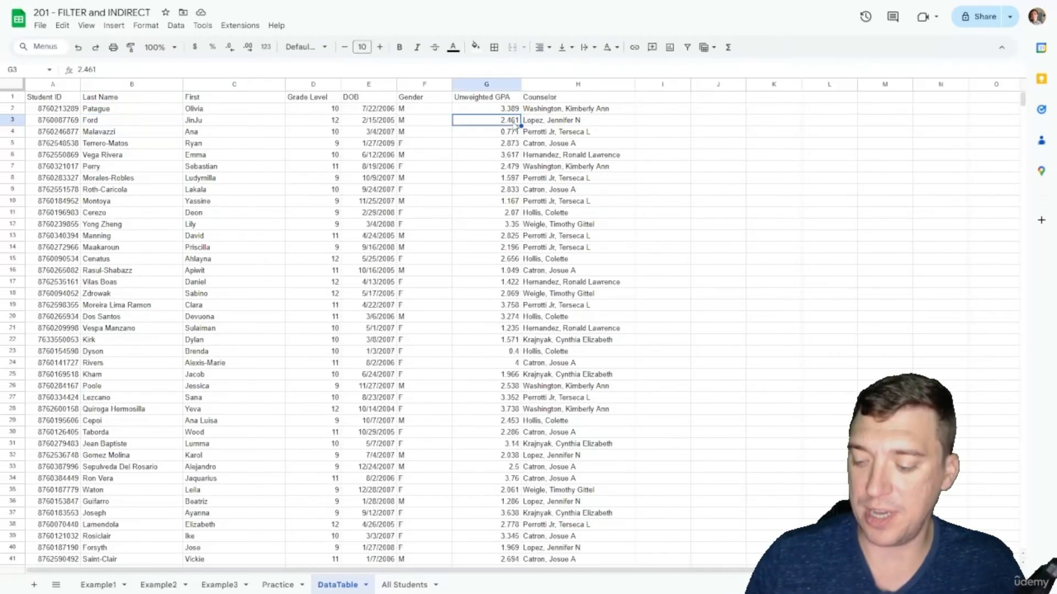
pyautogui.write('2.506')
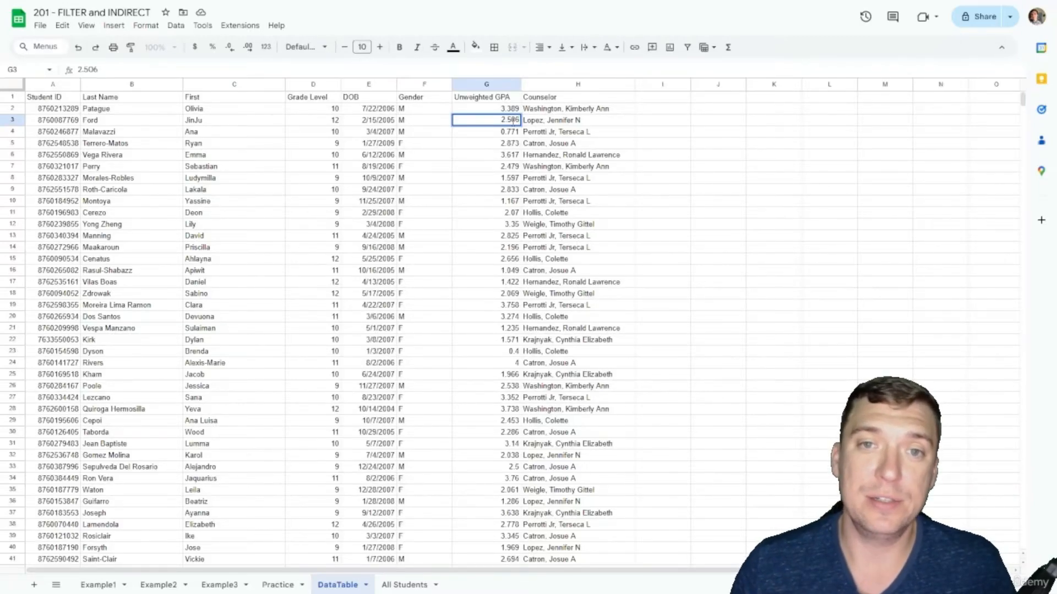
pyautogui.press('Return')
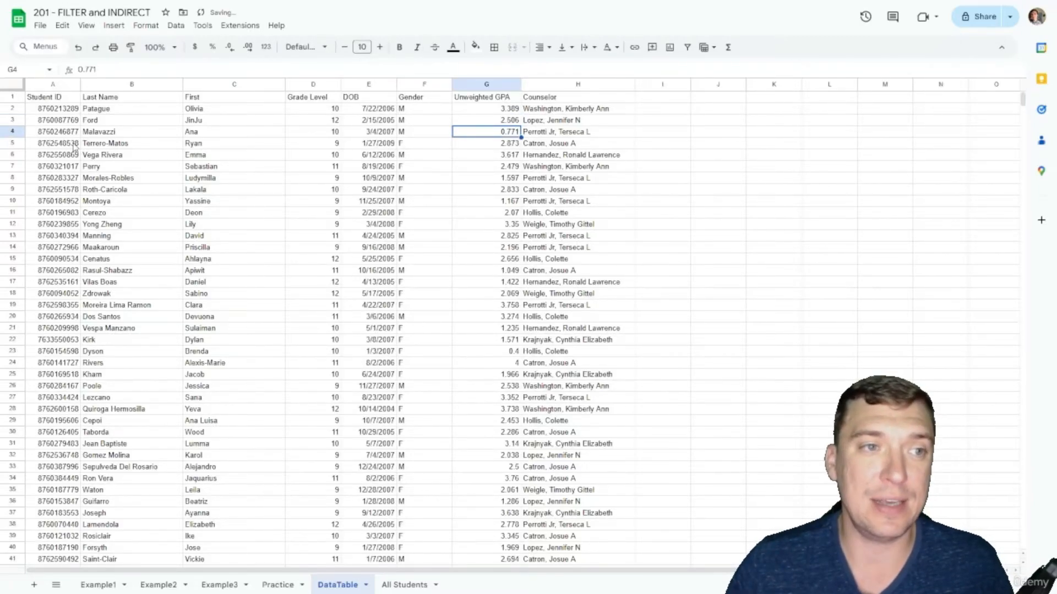
pyautogui.click(106, 122)
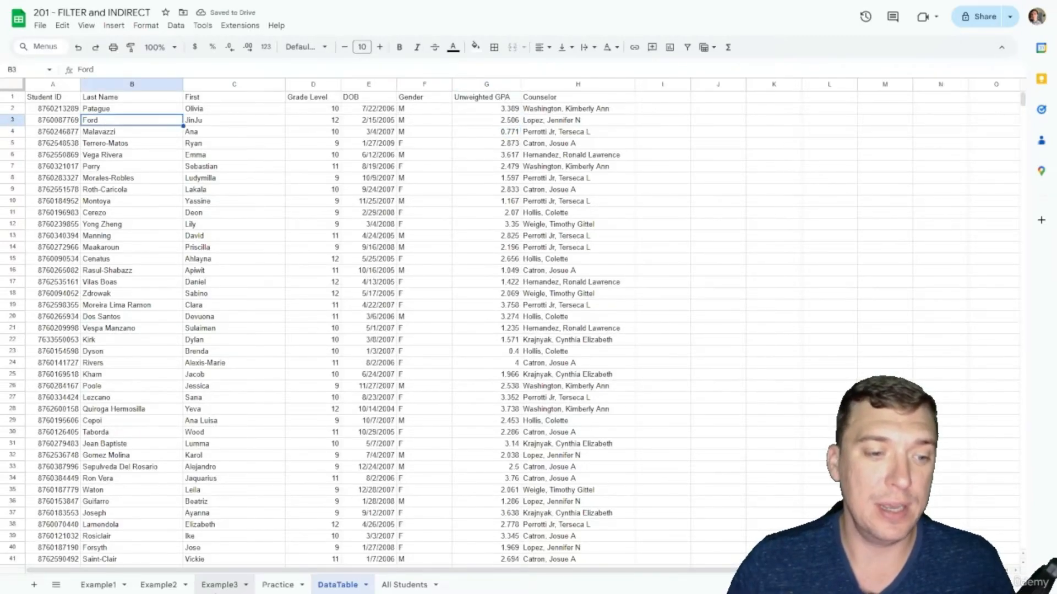
# Step: Review the updated Example1 filtered list, then go to the All Students sheet
pyautogui.click(99, 585)
pyautogui.click(175, 121)
pyautogui.click(197, 100)
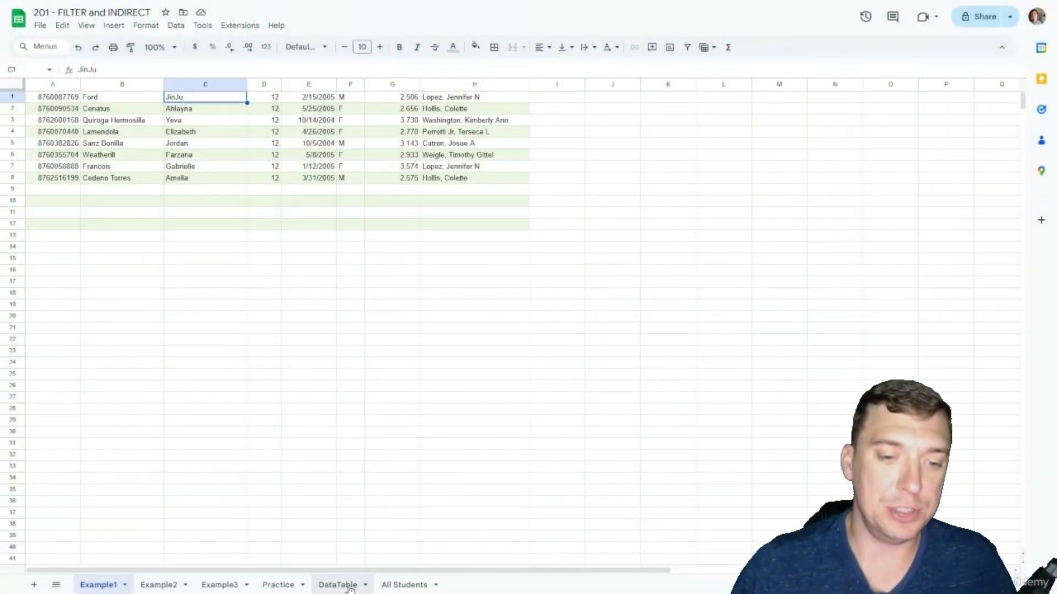
pyautogui.click(405, 585)
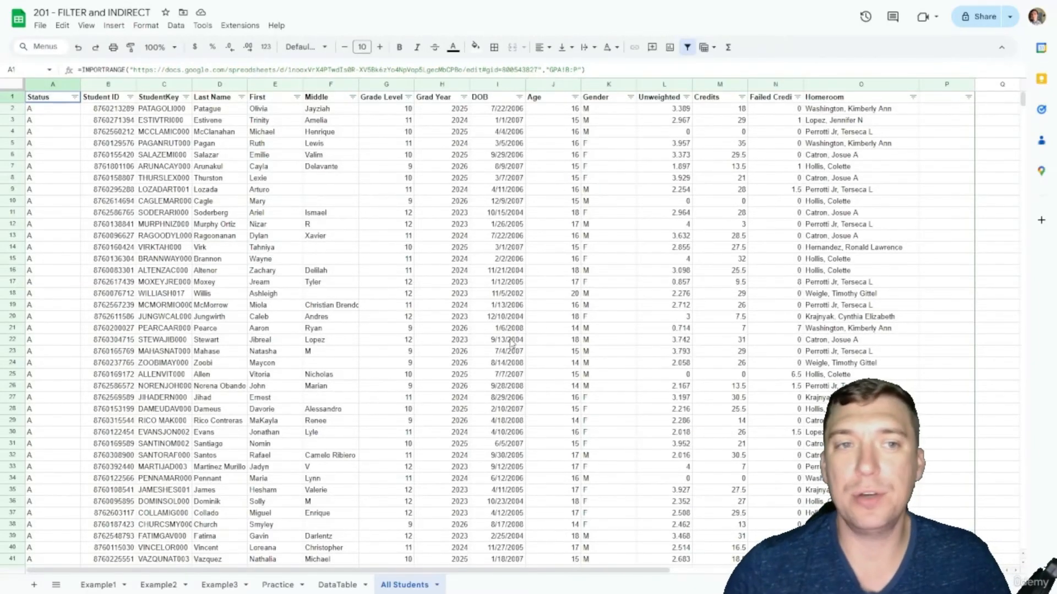
pyautogui.click(929, 109)
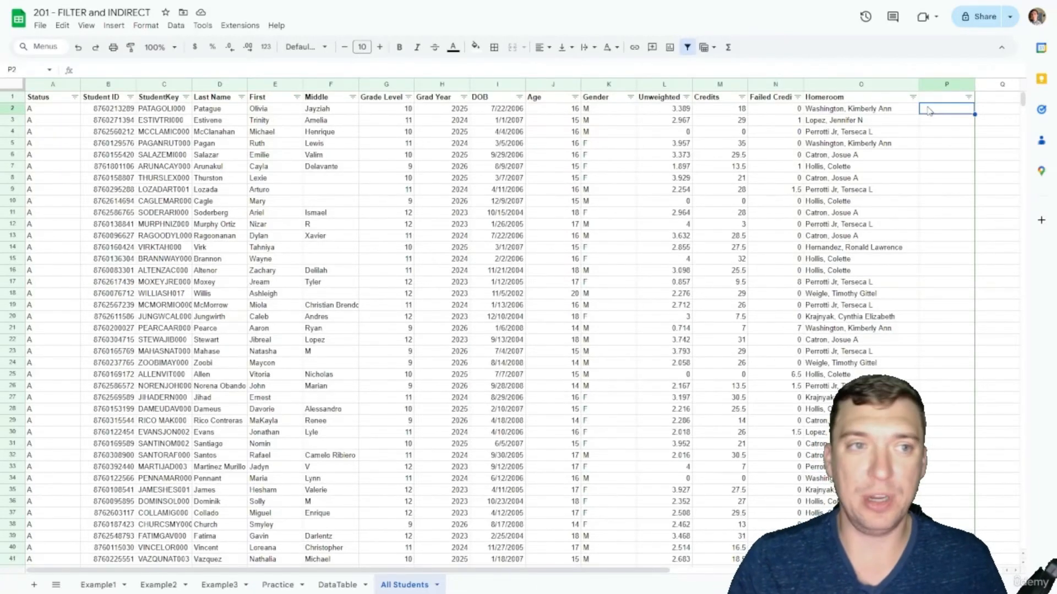
pyautogui.write('=')
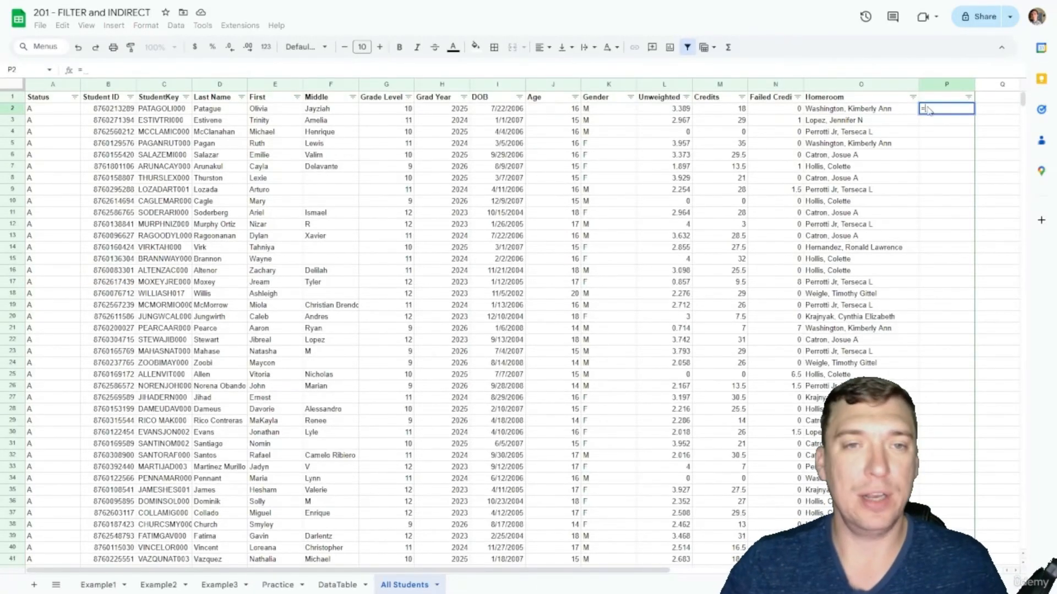
pyautogui.click(120, 110)
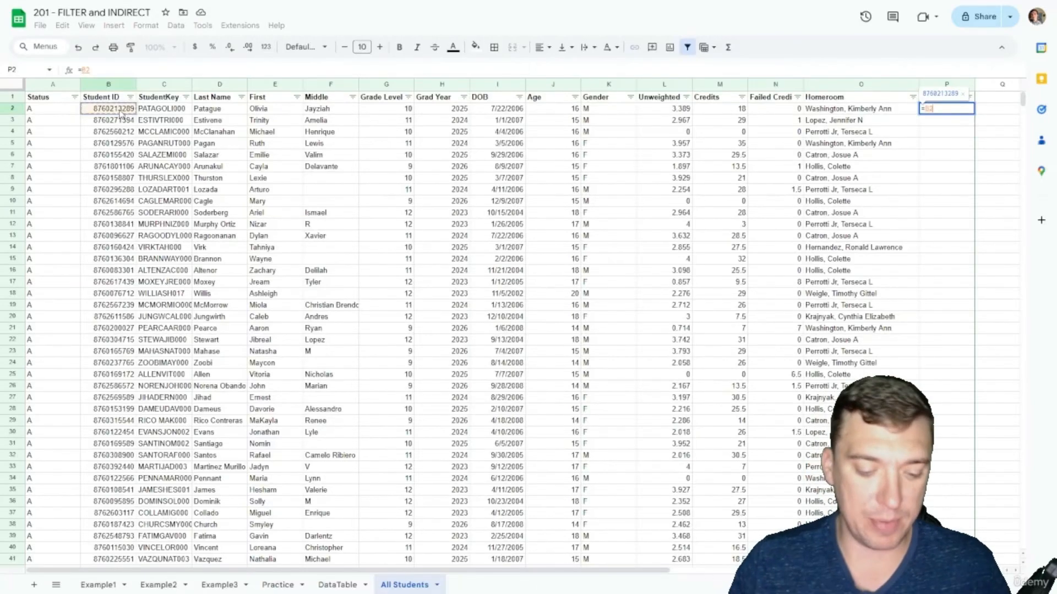
pyautogui.write('&')
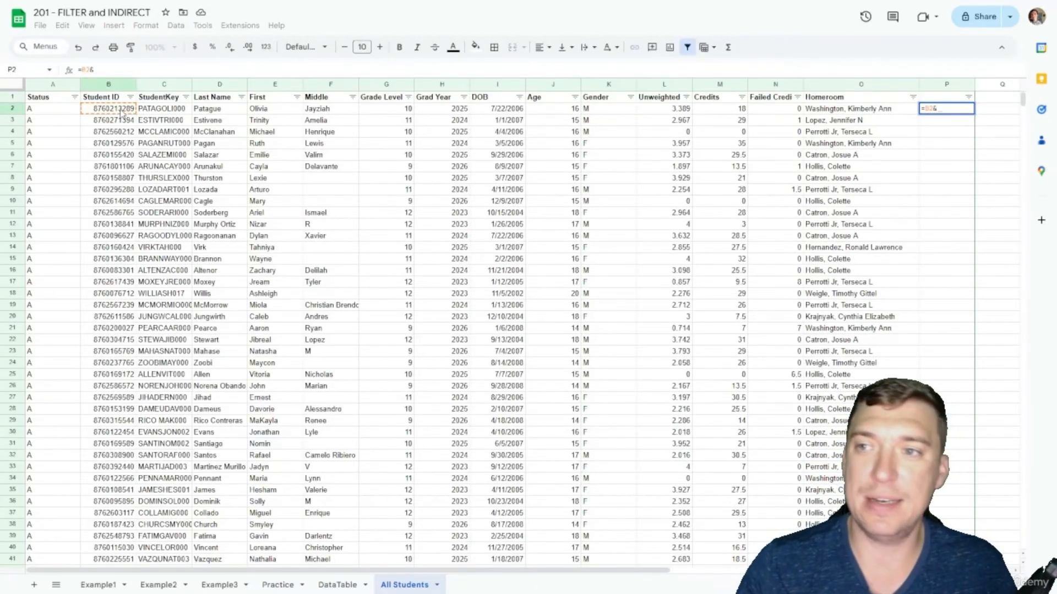
pyautogui.write('"@scho')
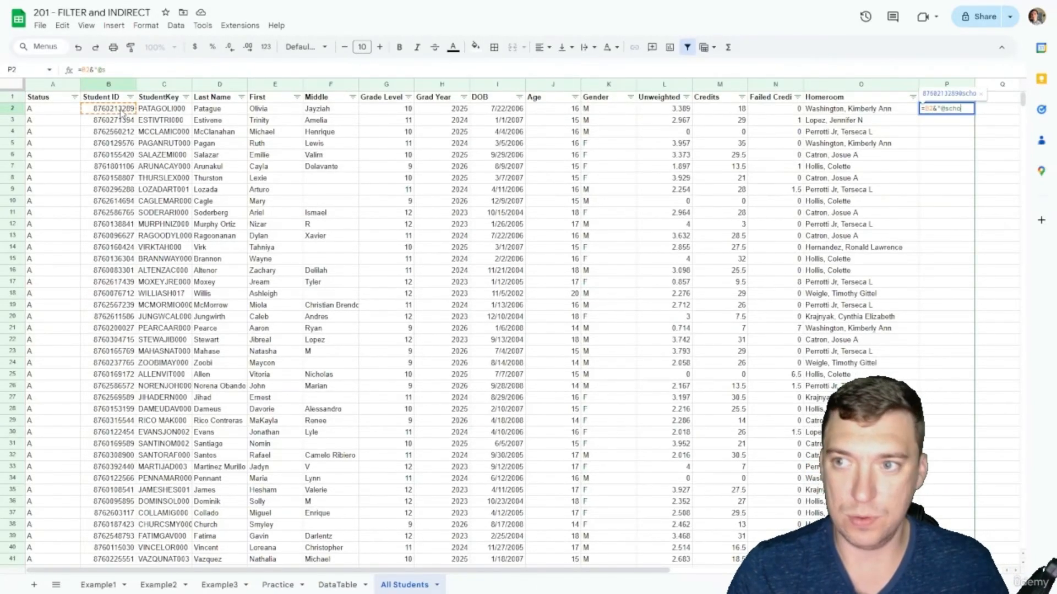
pyautogui.write('oldistrict.com')
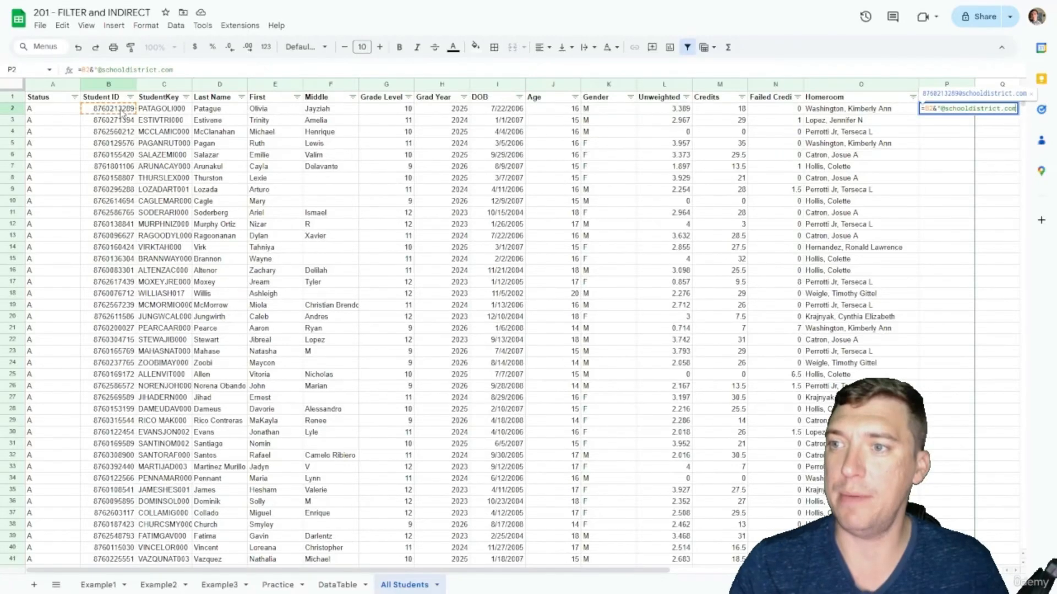
pyautogui.press('Return')
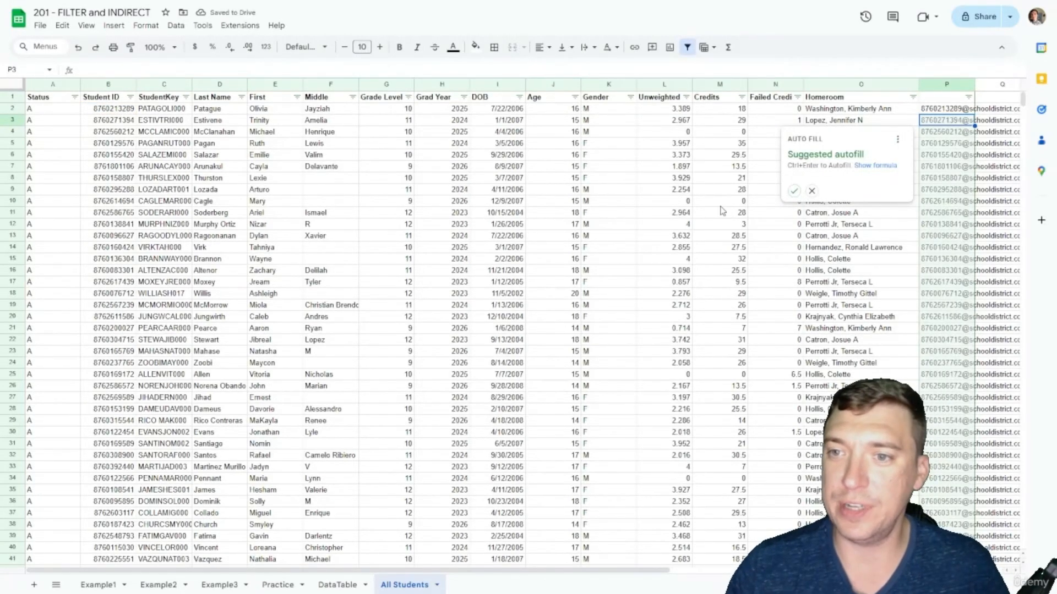
pyautogui.click(793, 191)
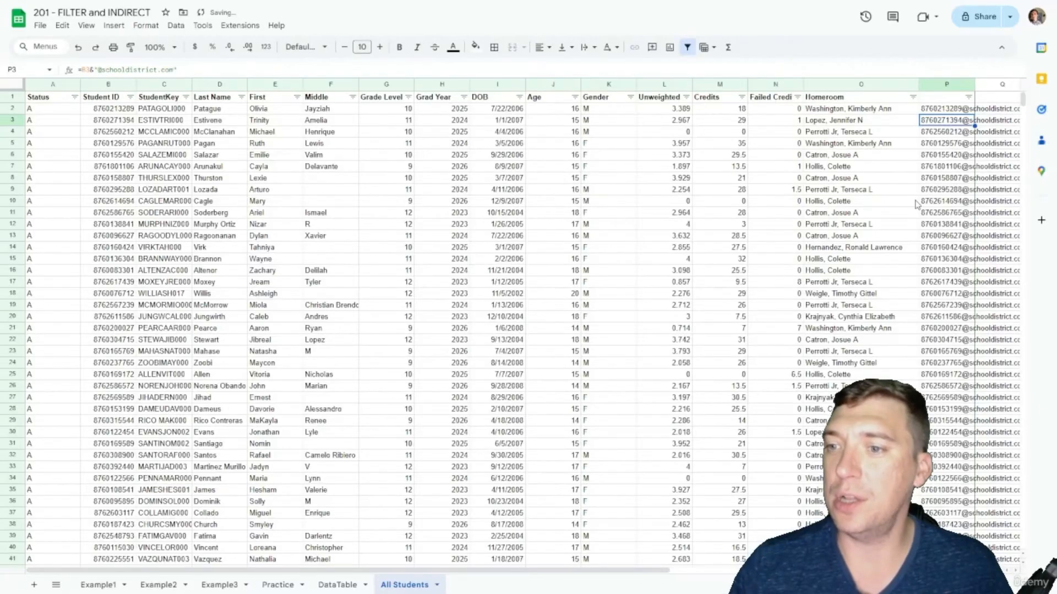
pyautogui.scroll(-15, 1015, 519)
pyautogui.scroll(15, 1015, 519)
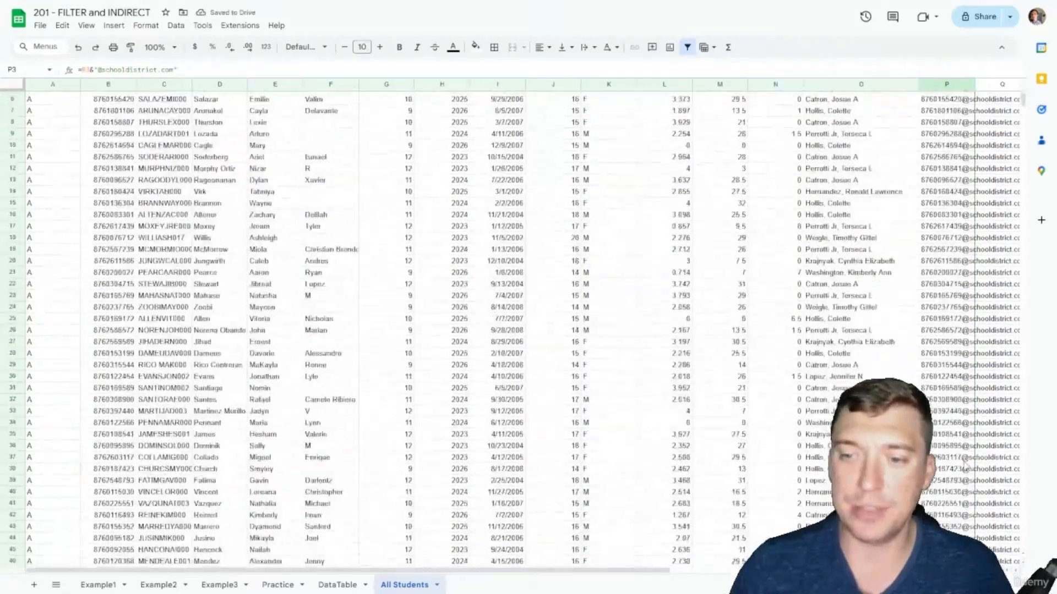
pyautogui.click(863, 156)
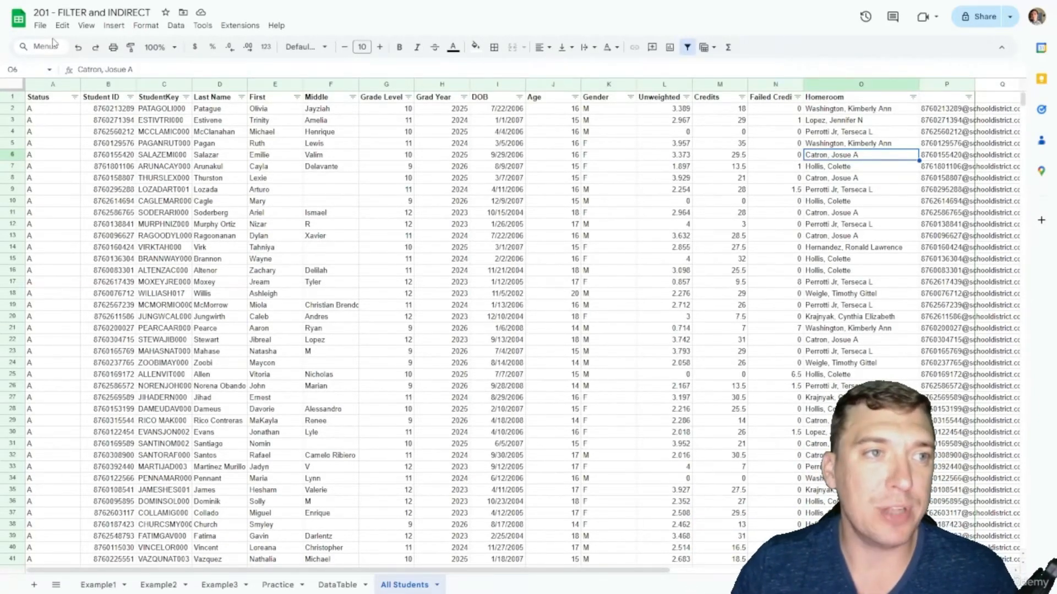
# Step: Upload the All Students CSV via File > Import, replacing the current sheet
pyautogui.click(41, 26)
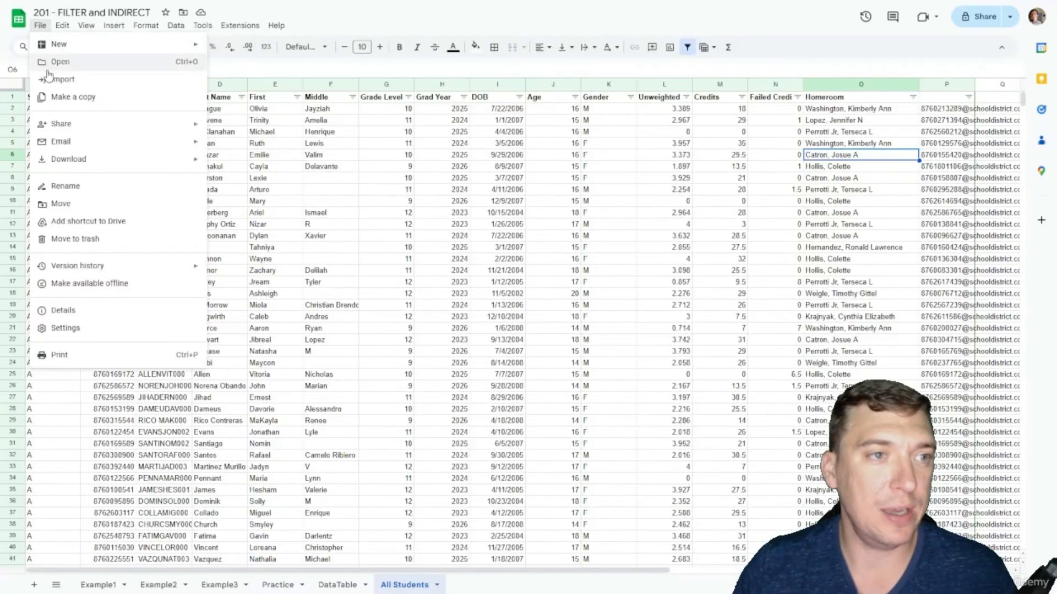
pyautogui.click(728, 239)
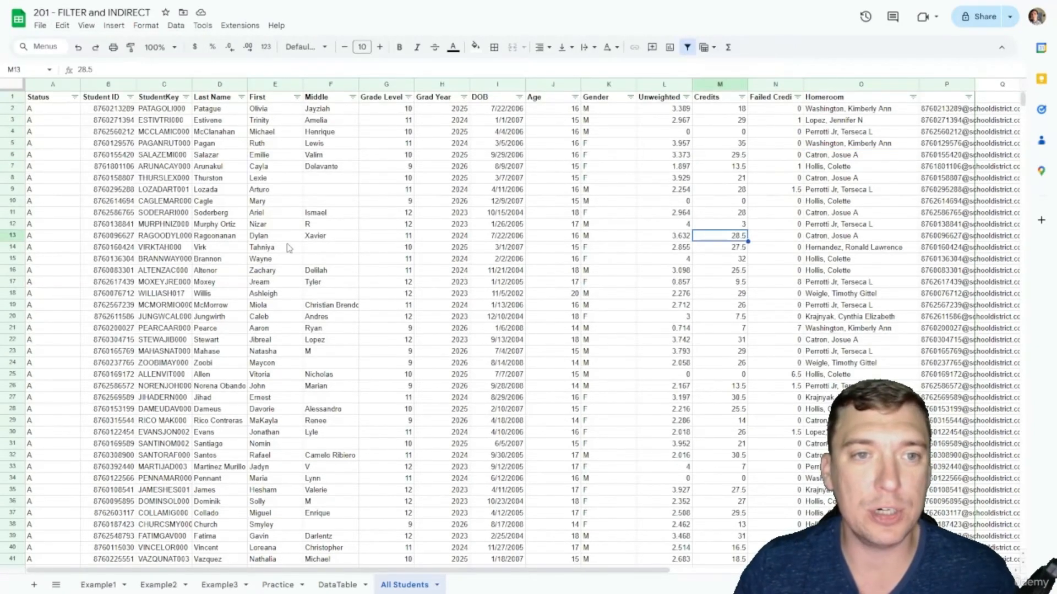
pyautogui.click(41, 25)
pyautogui.moveTo(62, 25)
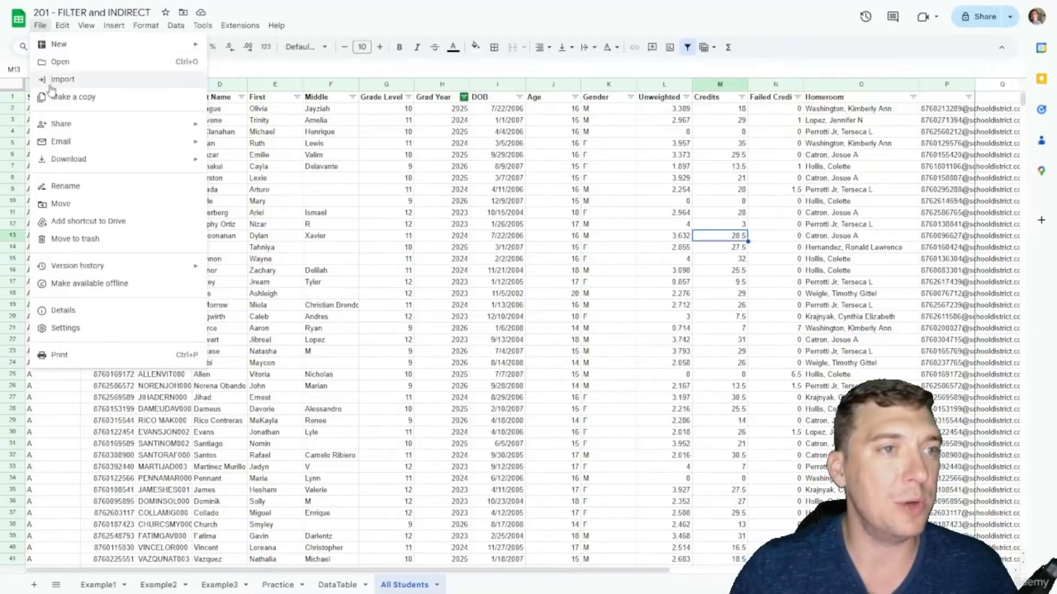
pyautogui.click(52, 82)
pyautogui.click(434, 174)
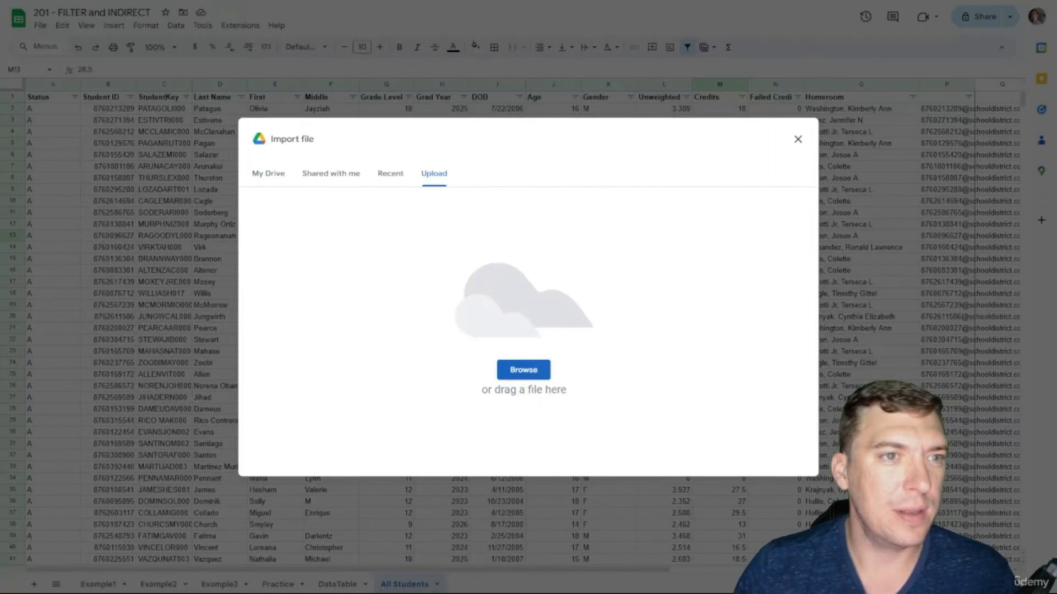
pyautogui.doubleClick(315, 203)
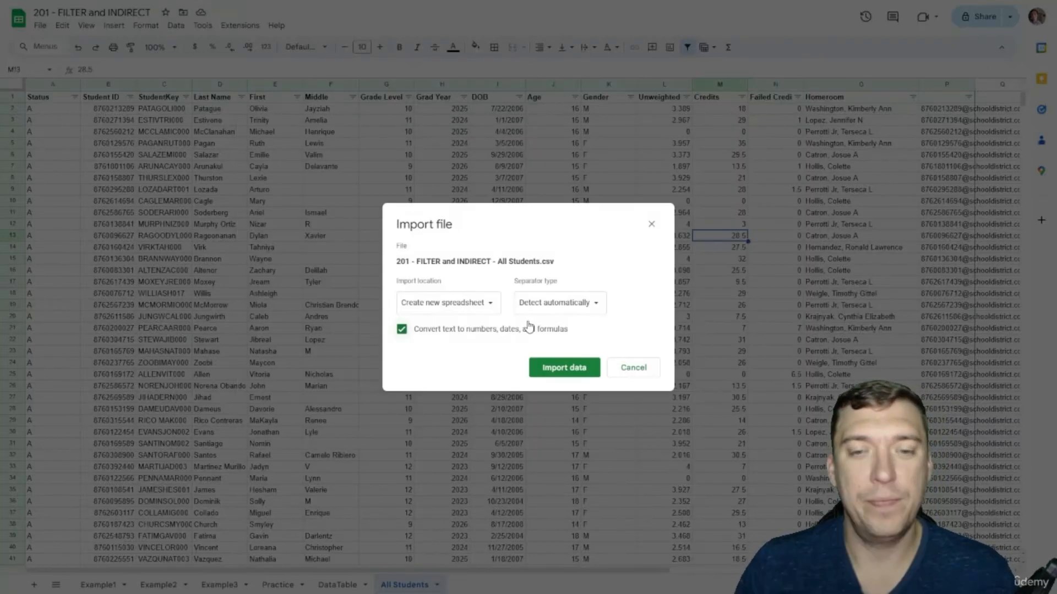
pyautogui.click(443, 303)
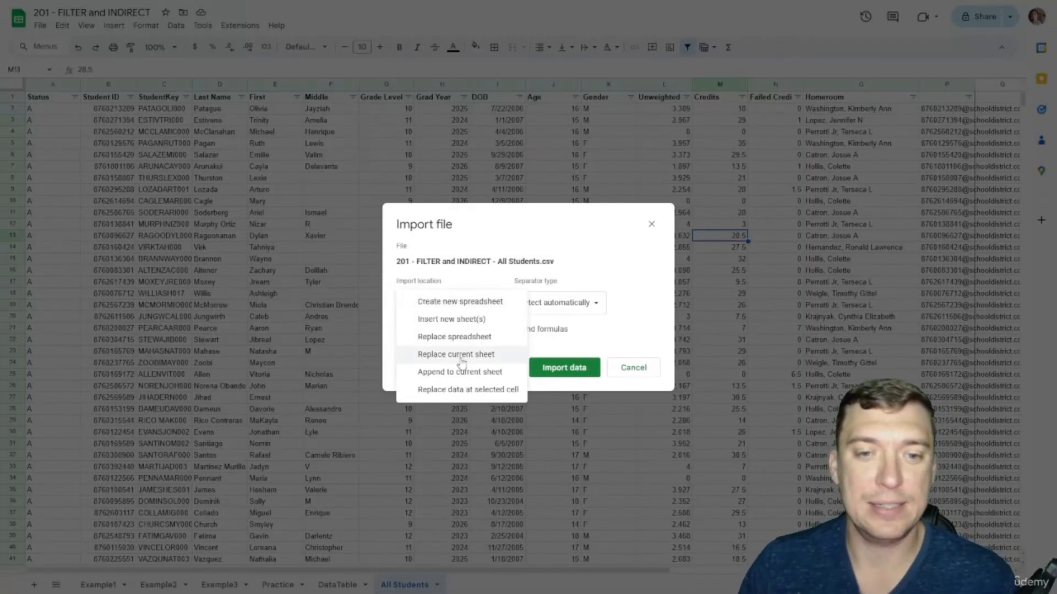
pyautogui.click(440, 358)
pyautogui.click(563, 367)
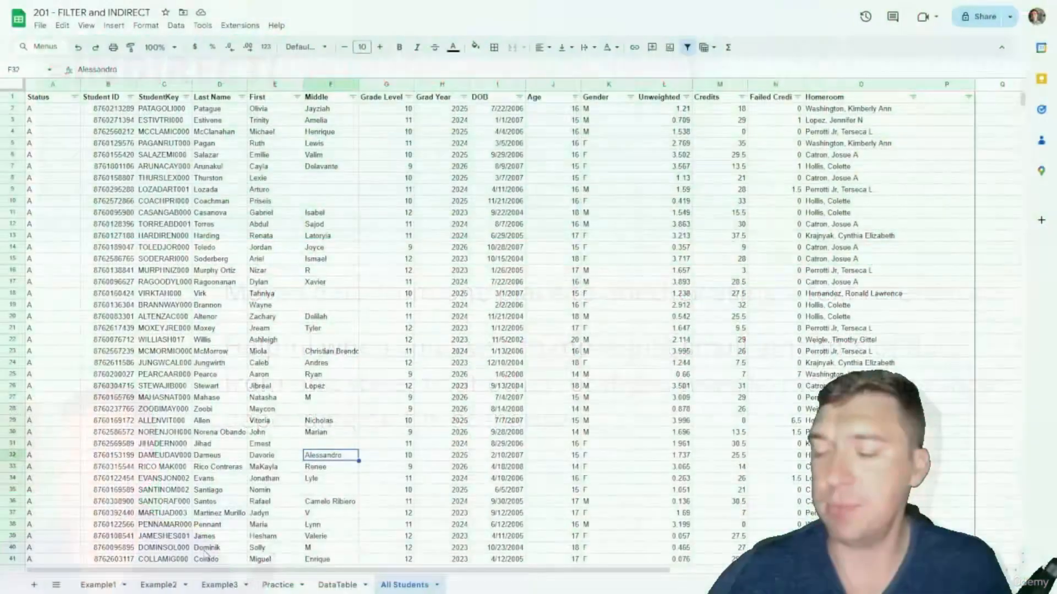
# Step: In Example2!A1 enter =INDIRECT("All Students!B:E") to pull columns B through E
pyautogui.click(165, 586)
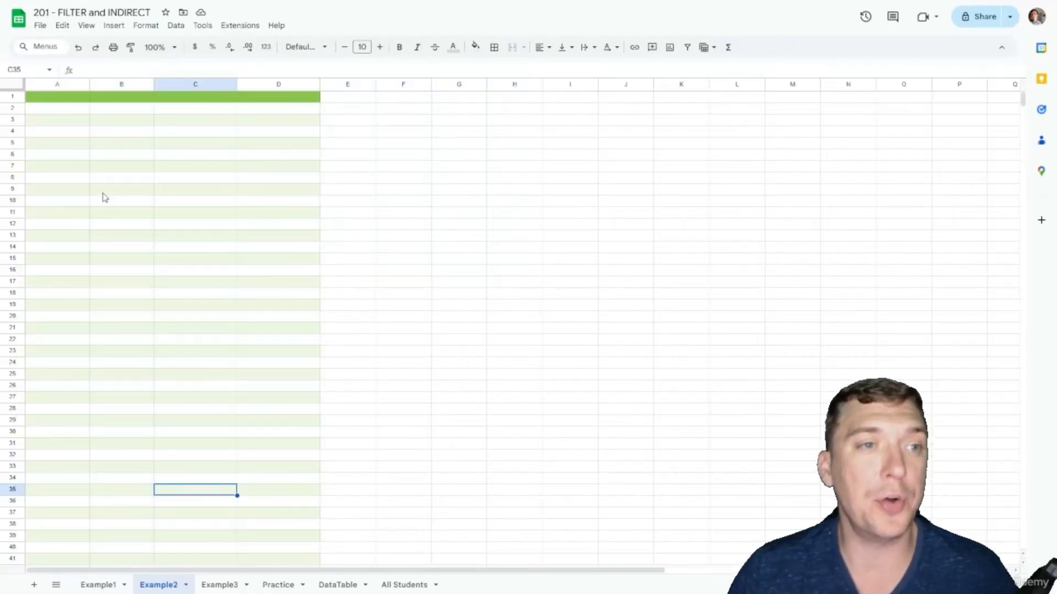
pyautogui.click(40, 97)
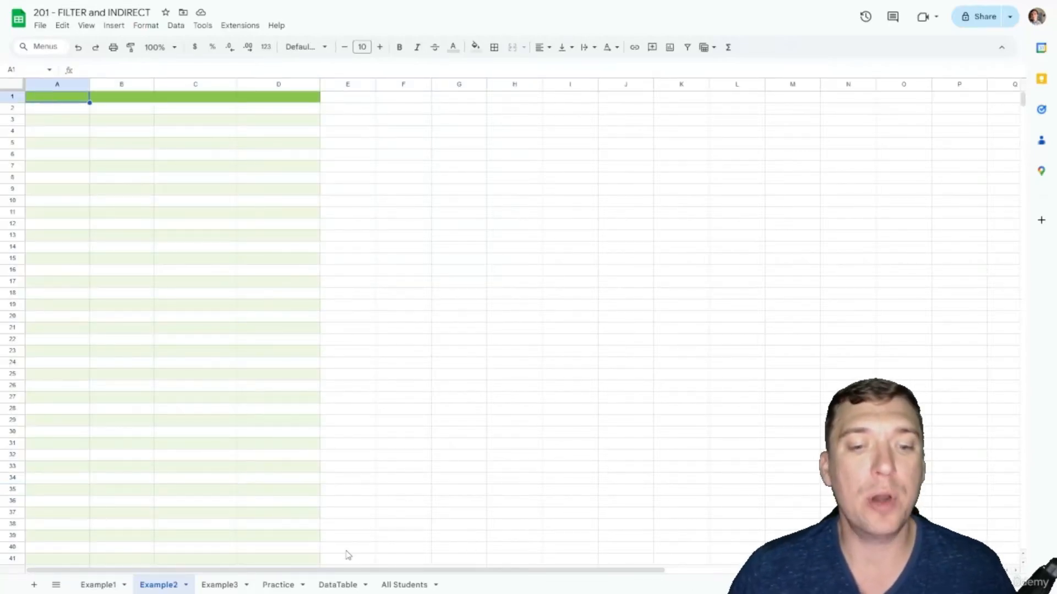
pyautogui.click(412, 585)
pyautogui.click(110, 98)
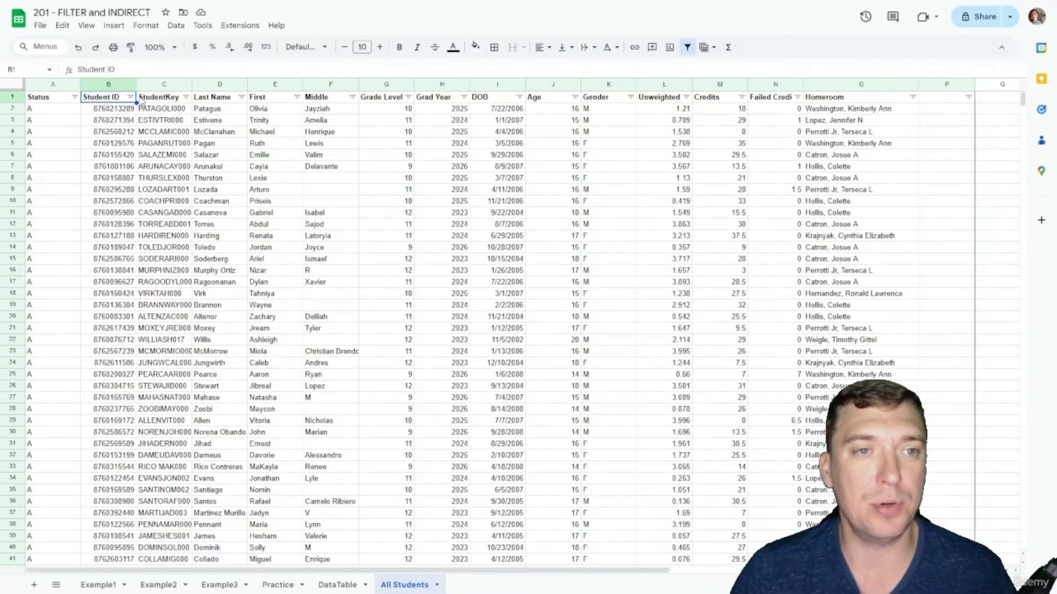
pyautogui.click(246, 181)
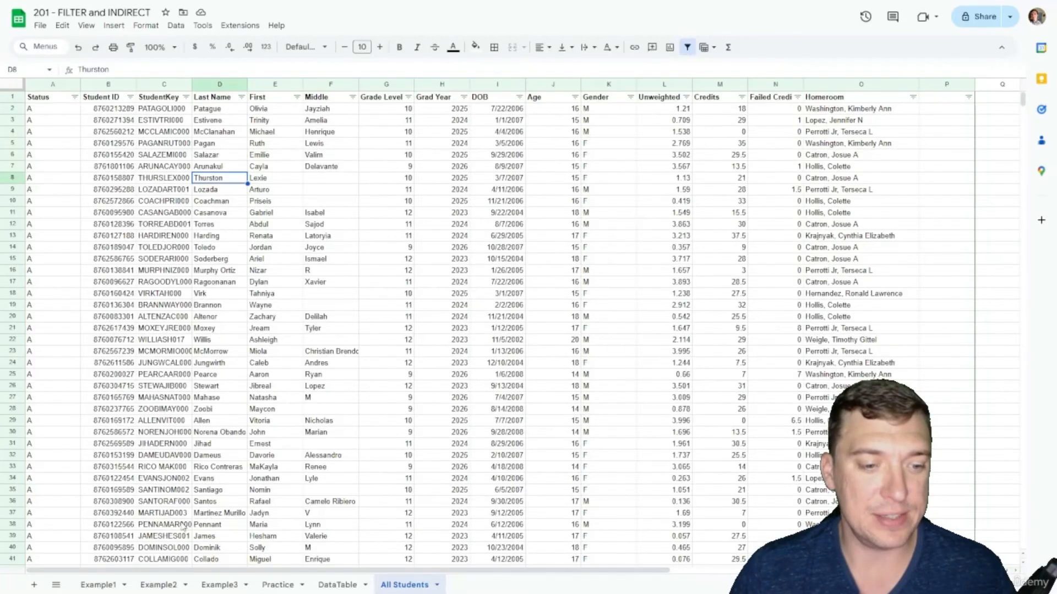
pyautogui.click(156, 585)
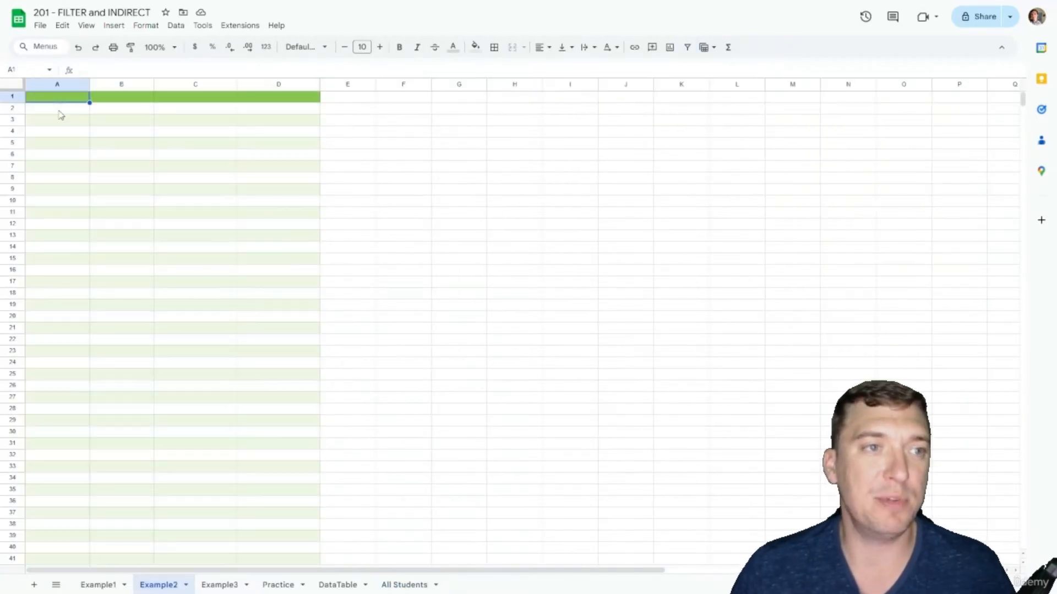
pyautogui.write('=IND')
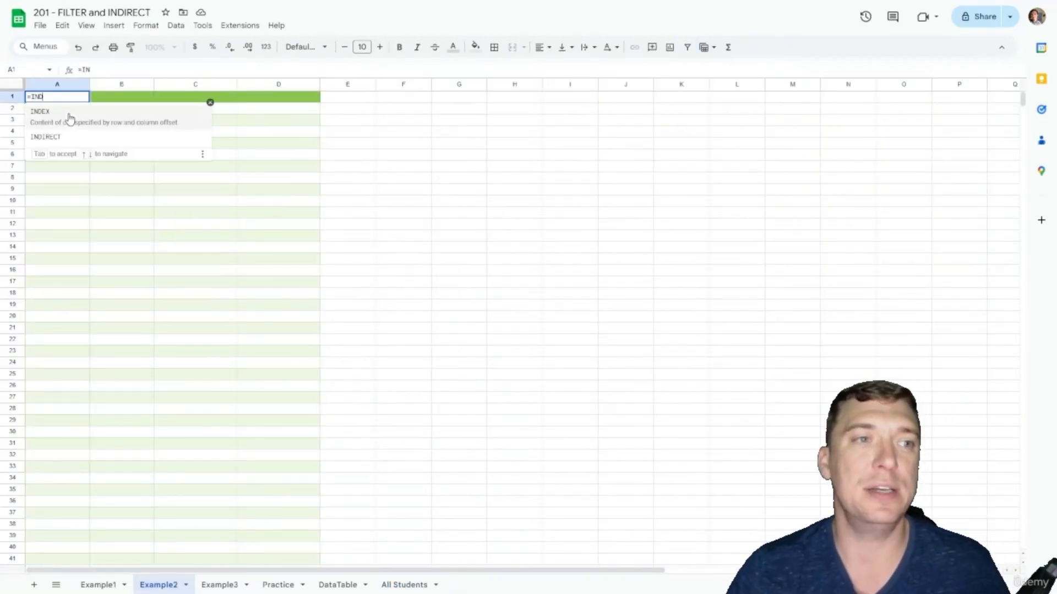
pyautogui.write('IRECT("')
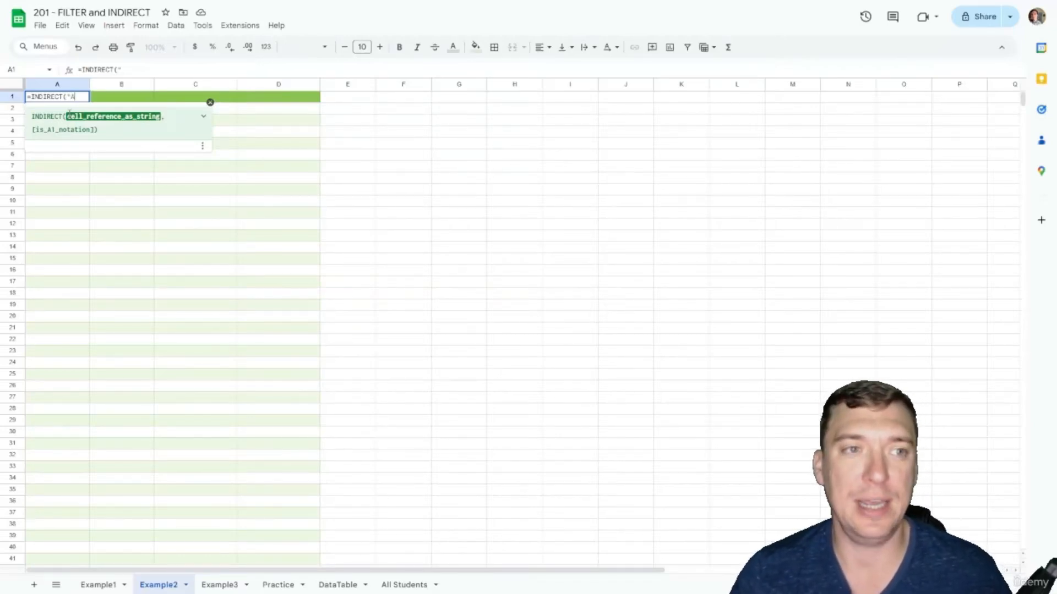
pyautogui.write('All Students!')
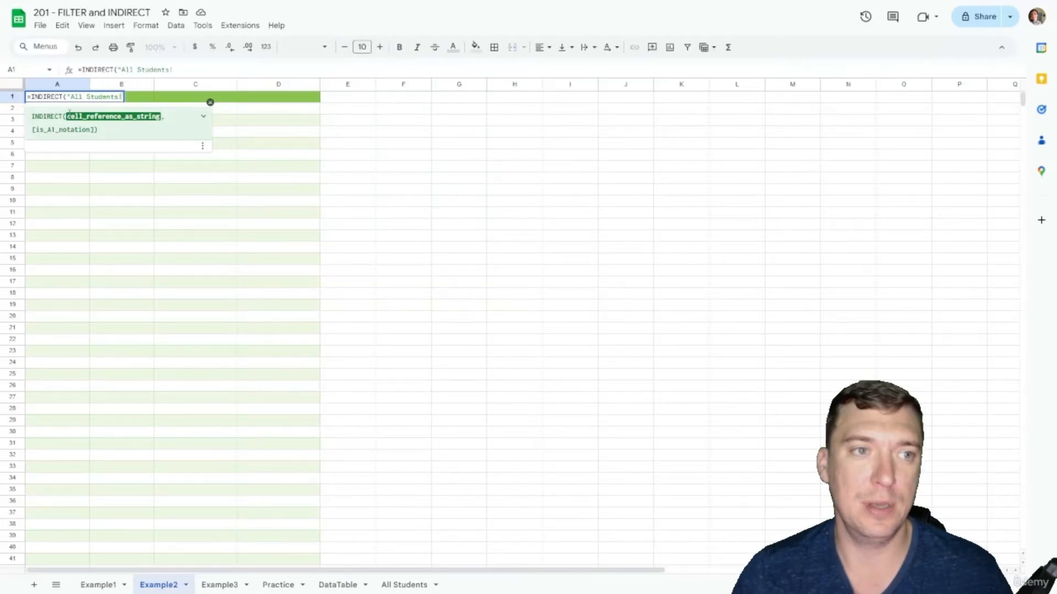
pyautogui.write('B:E')
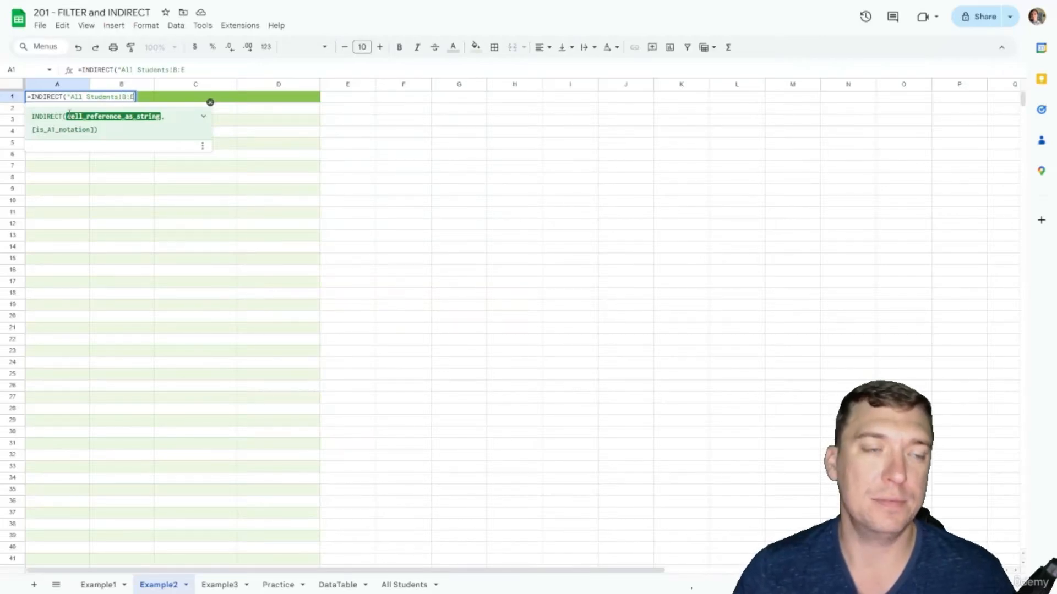
pyautogui.write('")')
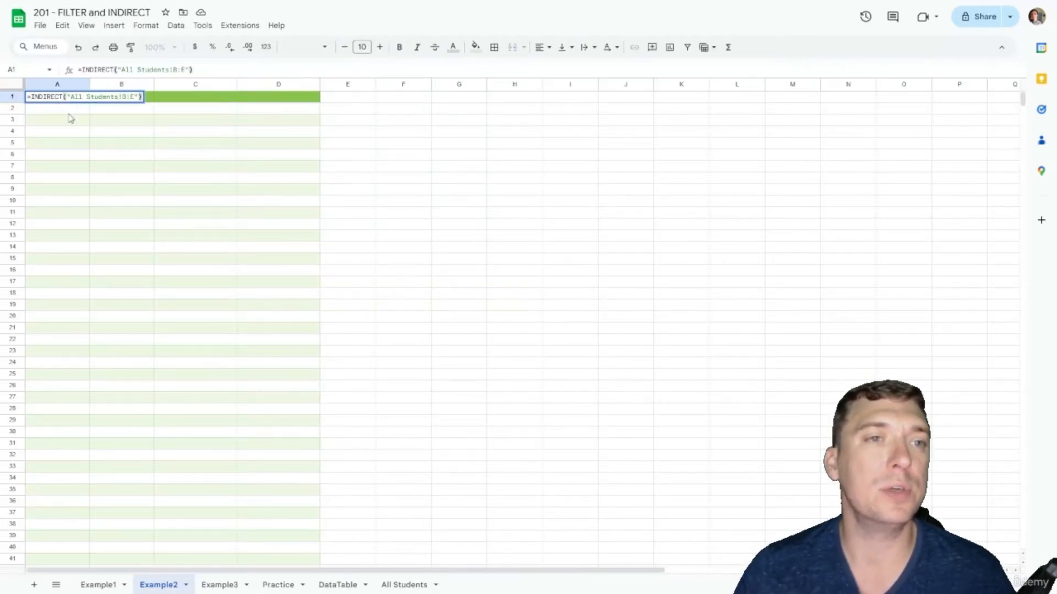
pyautogui.press('Return')
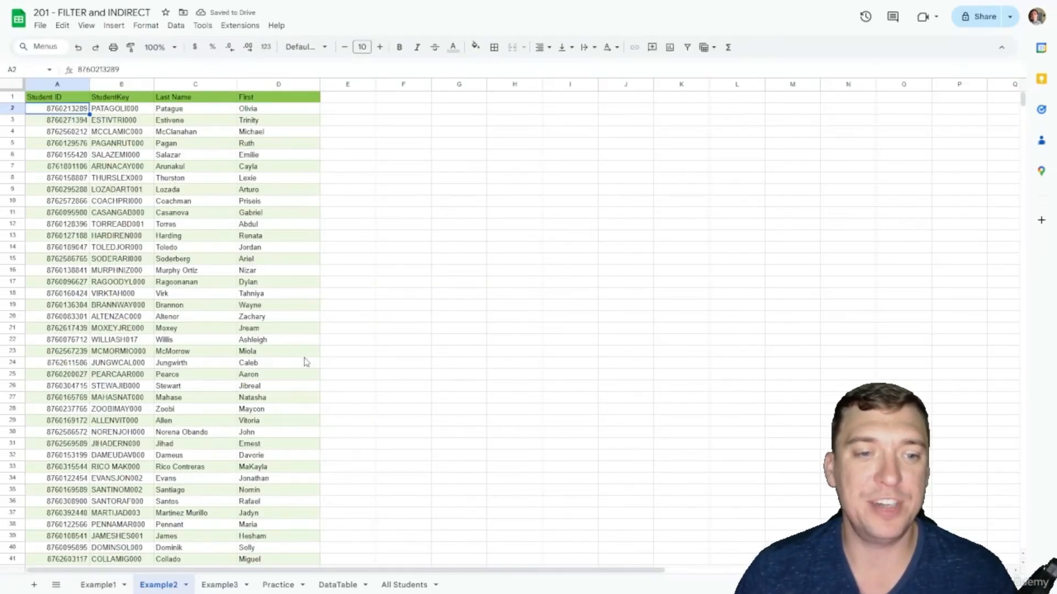
pyautogui.scroll(-2, 307, 357)
pyautogui.scroll(2, 306, 360)
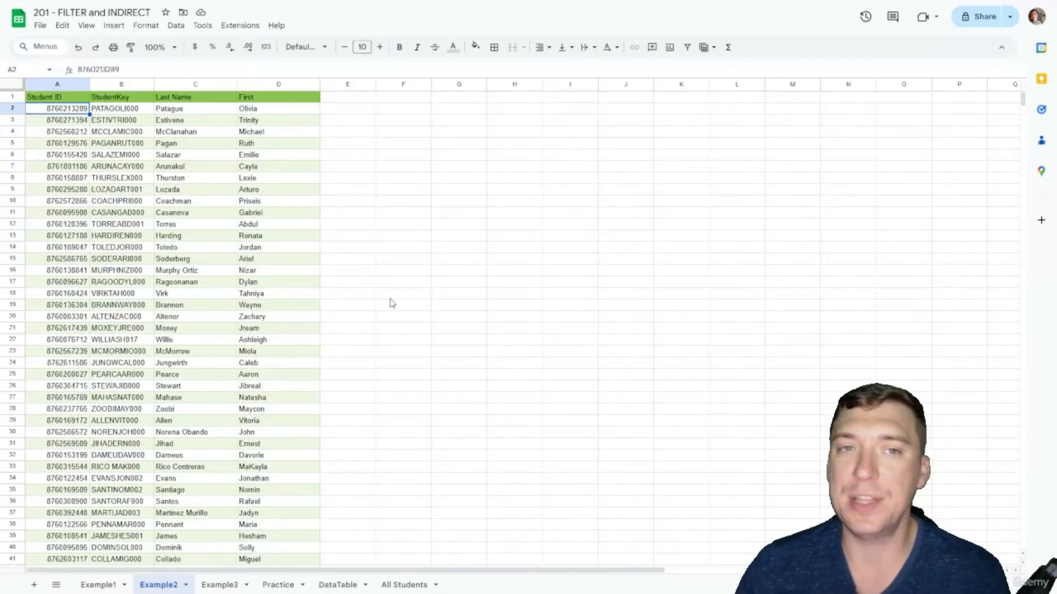
pyautogui.click(315, 114)
pyautogui.click(340, 102)
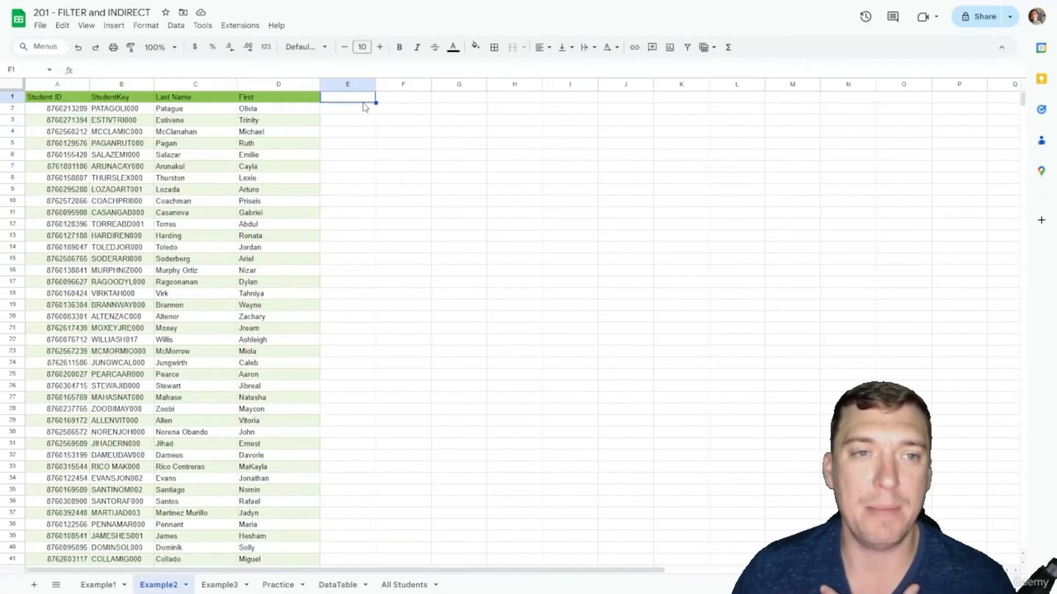
pyautogui.click(360, 111)
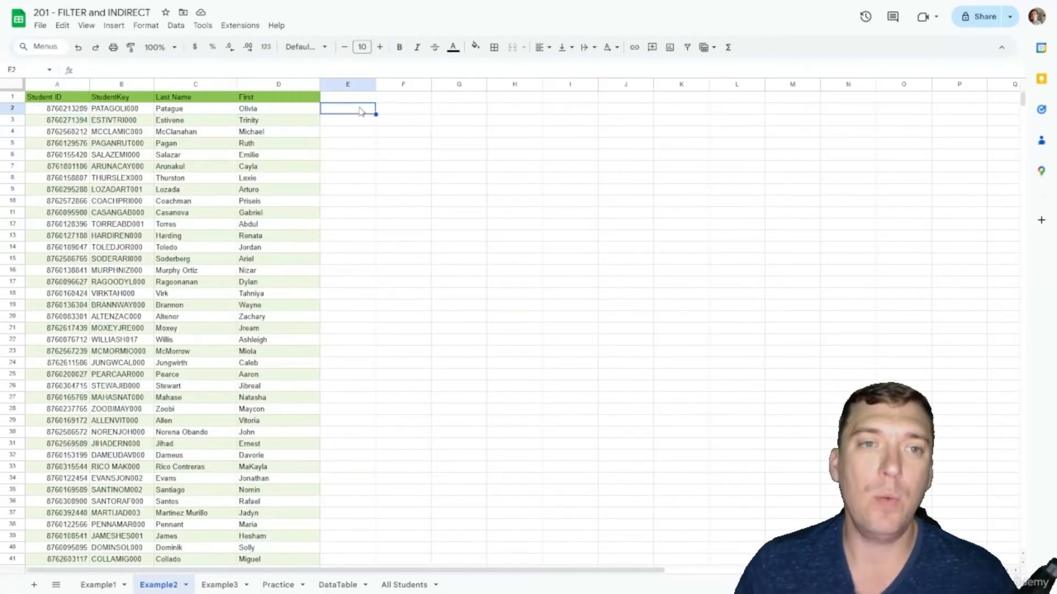
pyautogui.write('=')
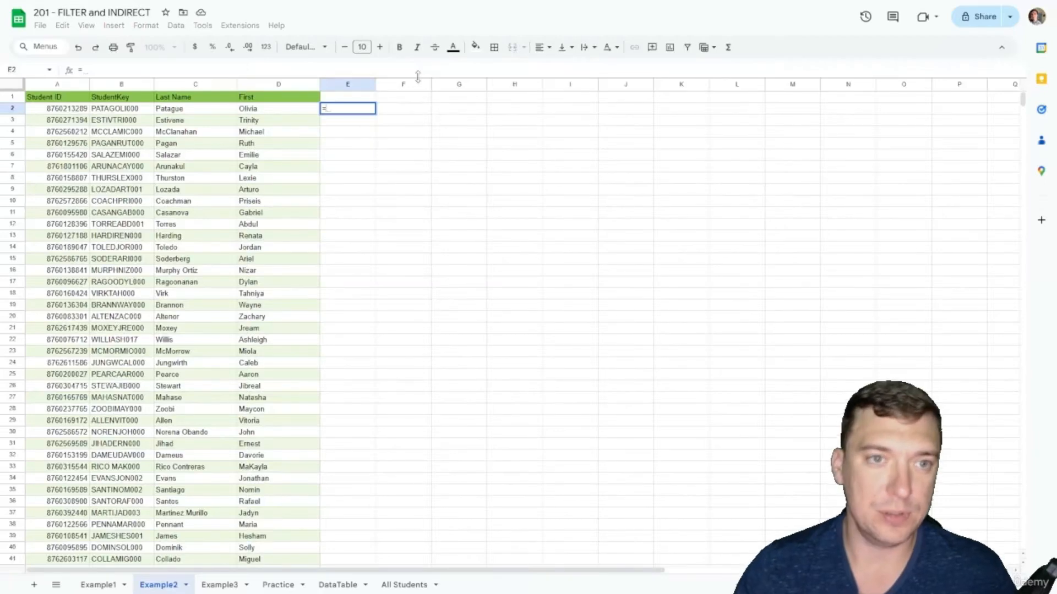
pyautogui.click(71, 110)
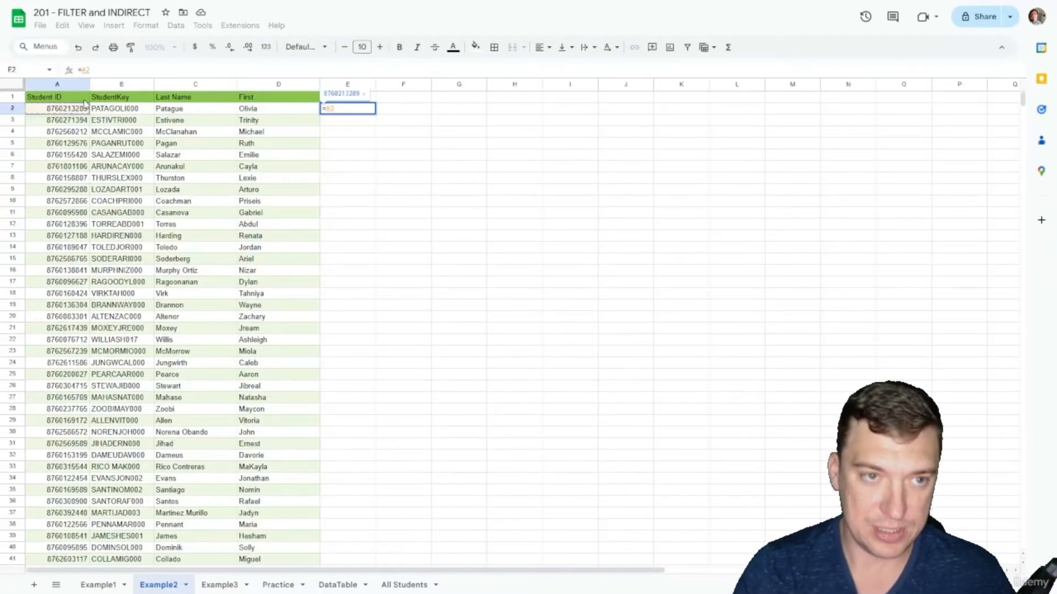
pyautogui.write('&"')
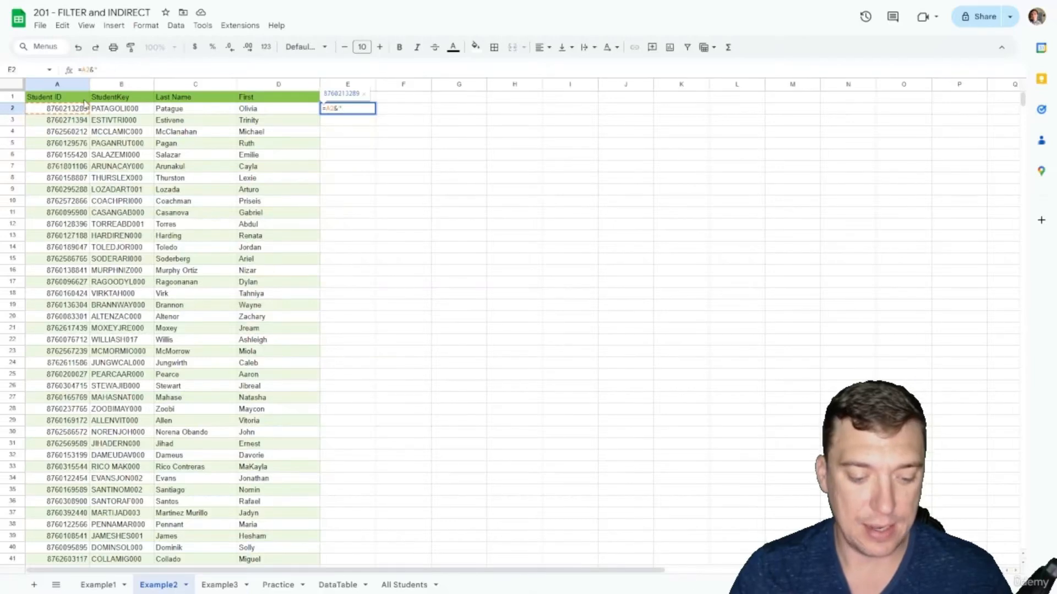
pyautogui.write('@sch')
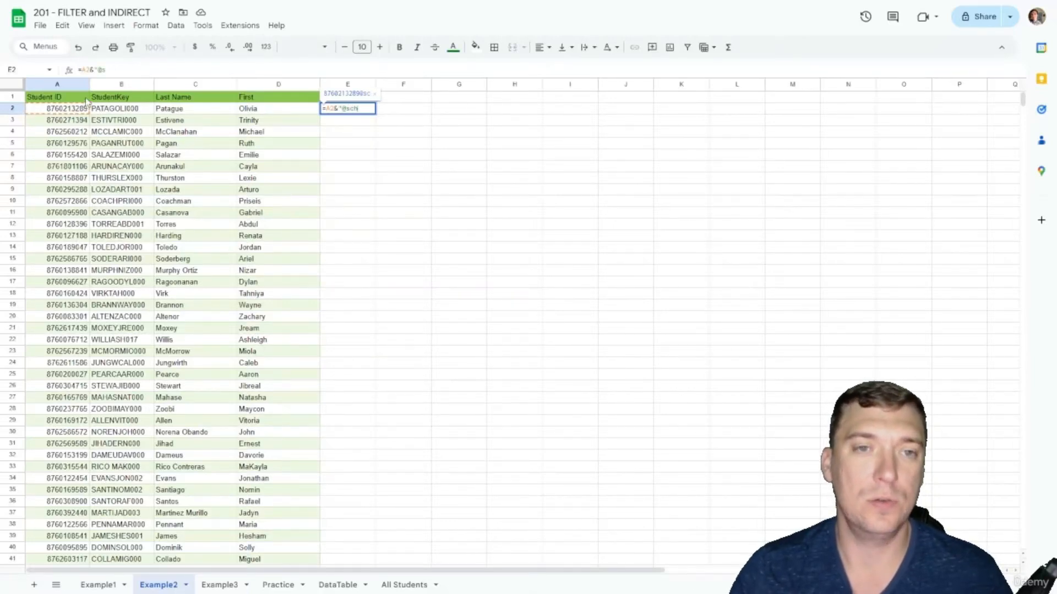
pyautogui.write('ooldistrict.')
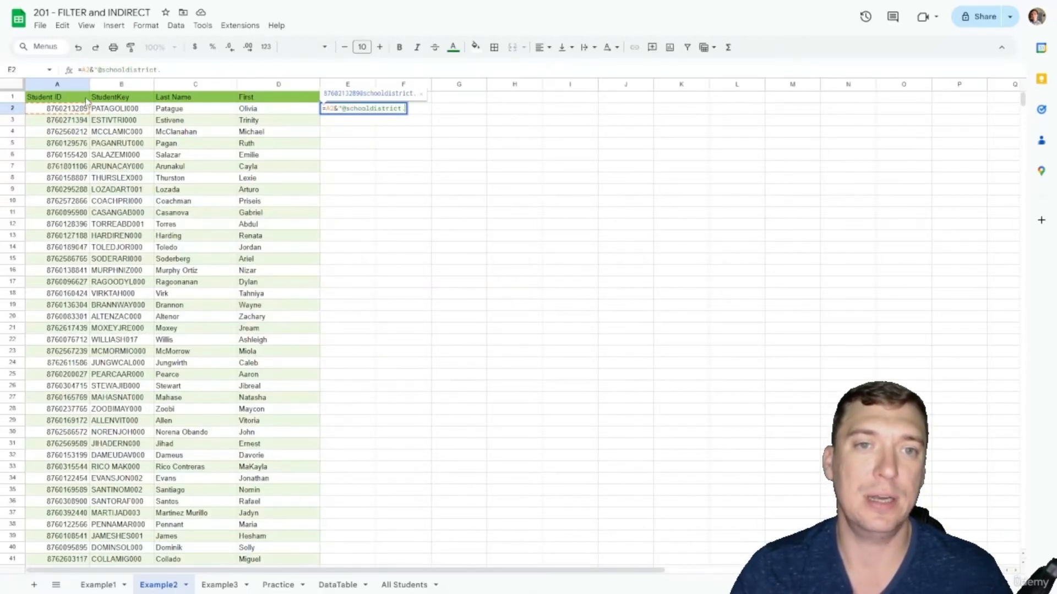
pyautogui.write('com"')
pyautogui.press('Return')
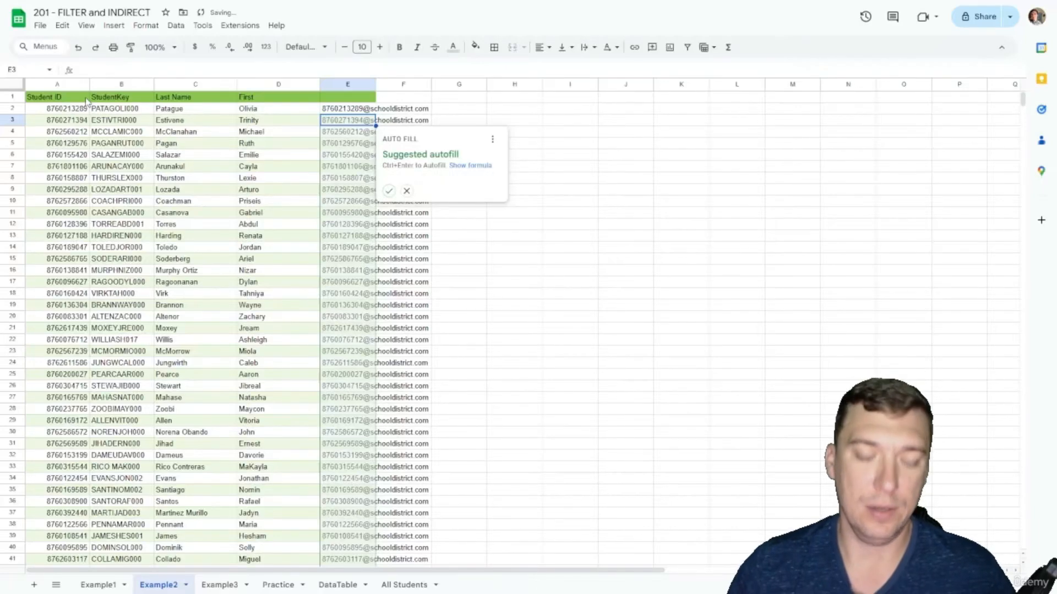
pyautogui.click(389, 191)
pyautogui.click(295, 168)
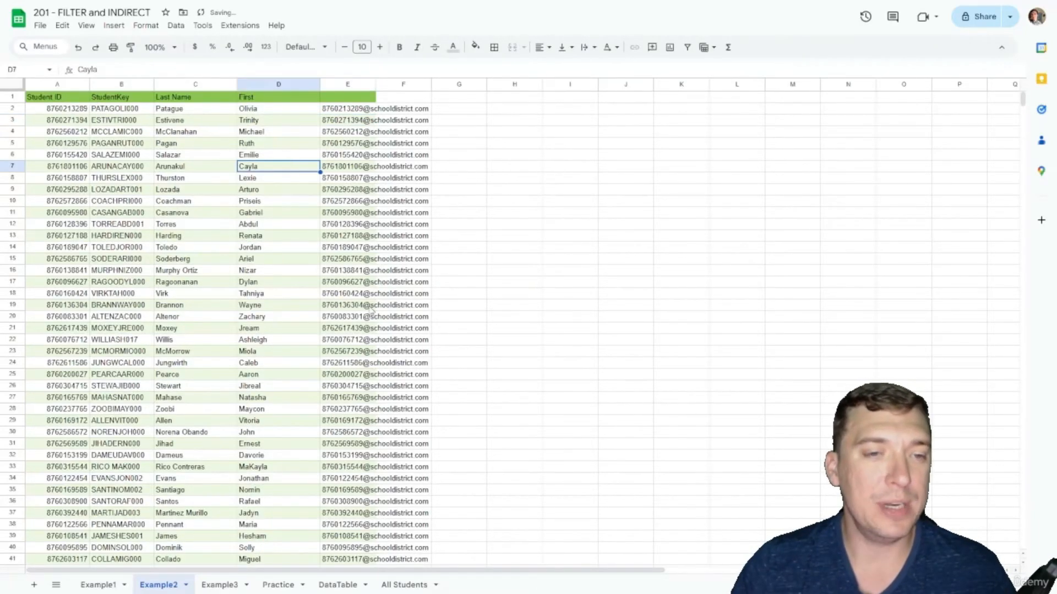
# Step: Re-import the All Students CSV into the All Students sheet, replacing the current sheet
pyautogui.click(419, 586)
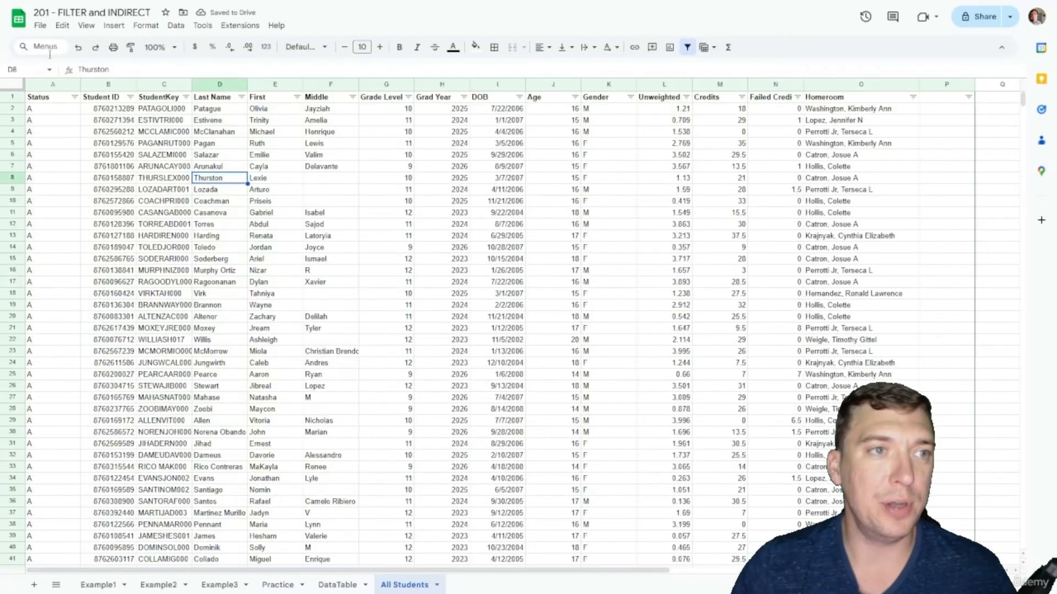
pyautogui.click(40, 26)
pyautogui.click(62, 81)
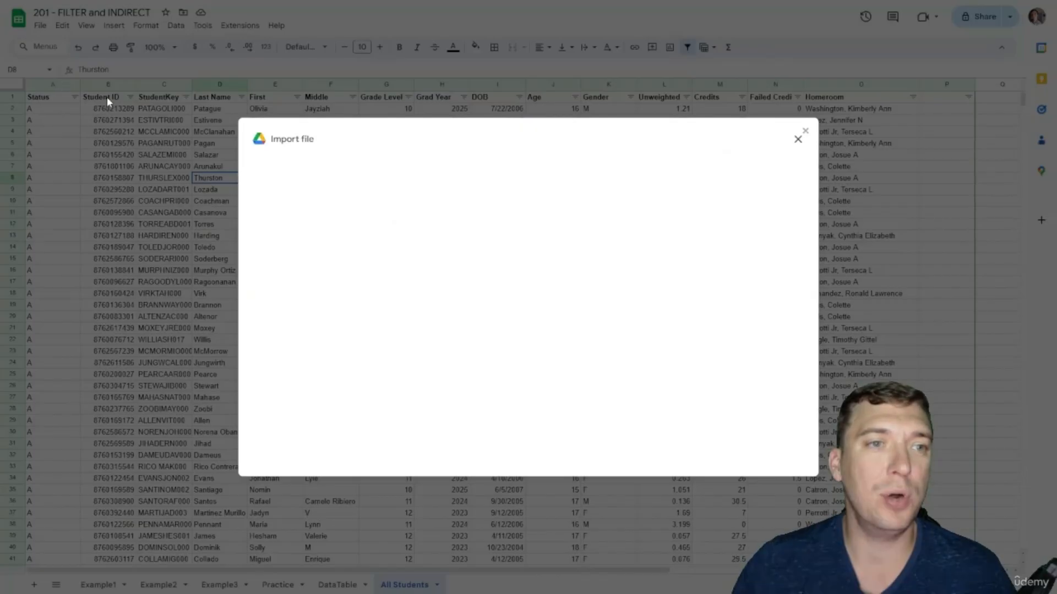
pyautogui.click(446, 182)
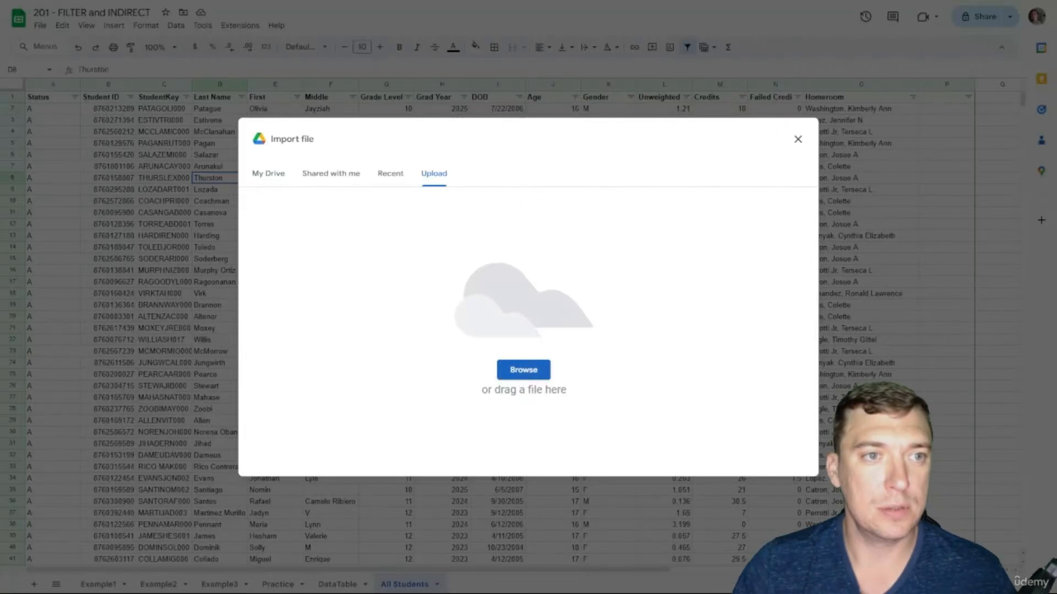
pyautogui.doubleClick(407, 225)
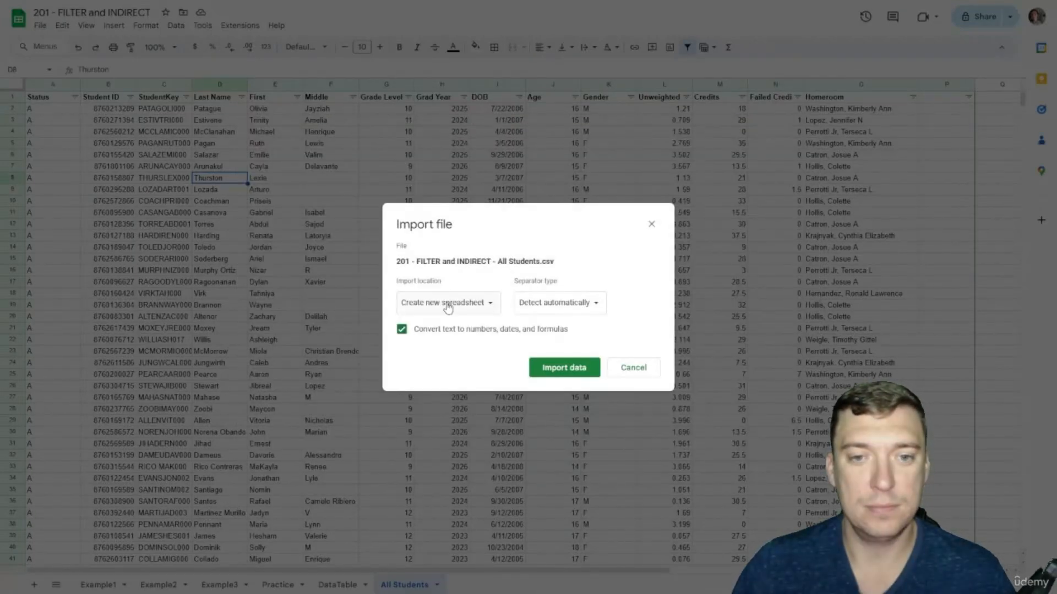
pyautogui.click(448, 304)
pyautogui.click(444, 352)
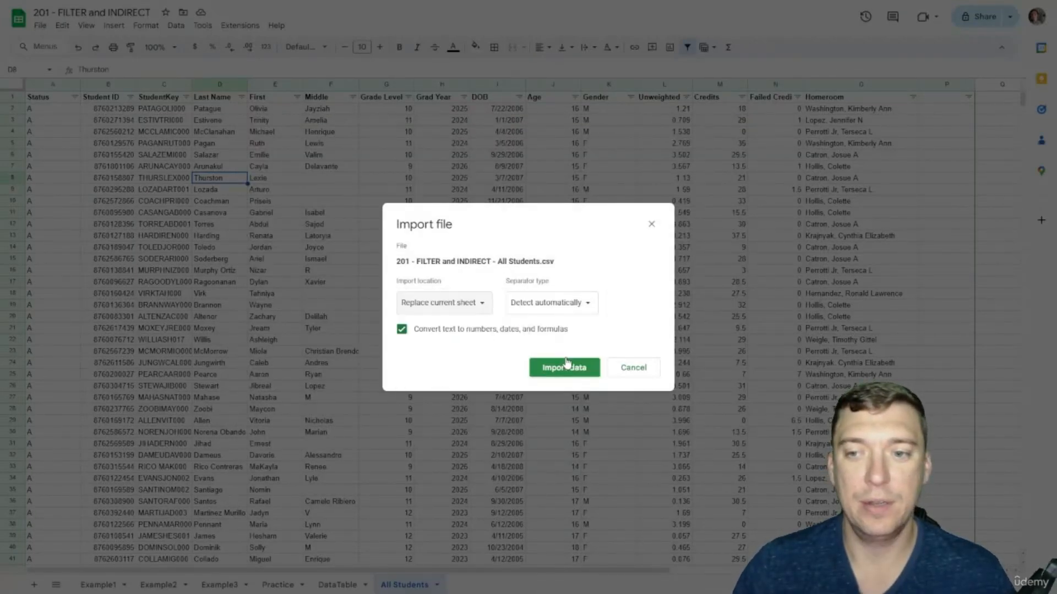
pyautogui.click(567, 365)
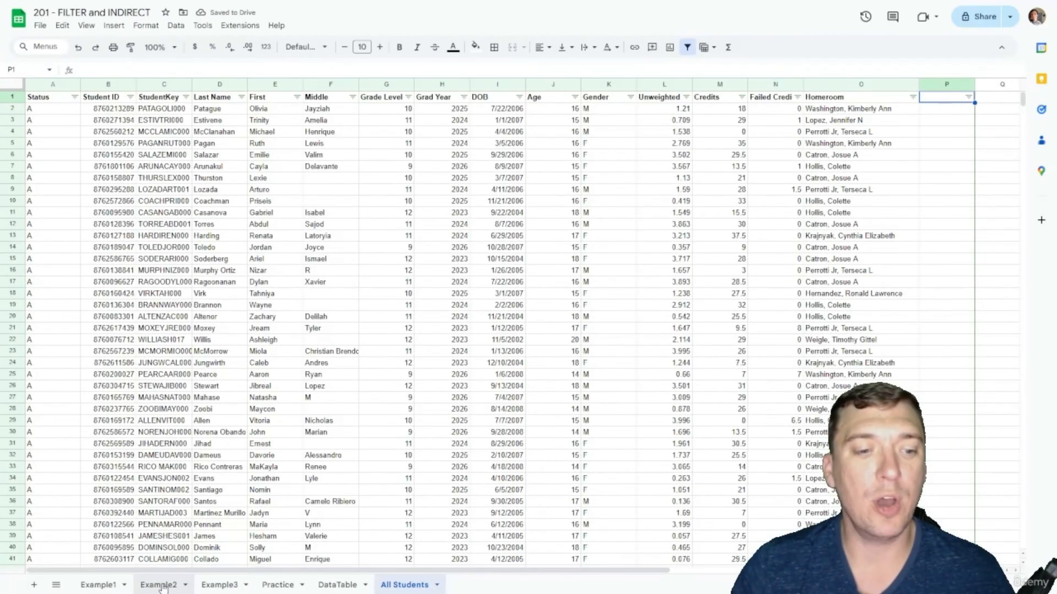
# Step: Back on Example2, widen column E to fit the email addresses
pyautogui.click(161, 586)
pyautogui.click(366, 178)
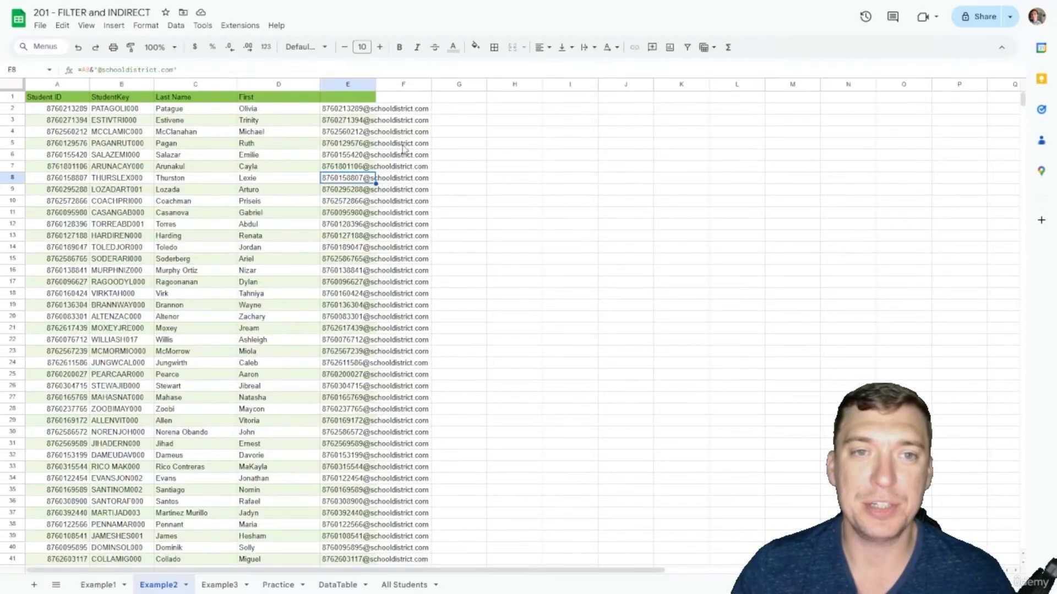
pyautogui.moveTo(375, 84); pyautogui.dragTo(434, 84)
# Step: Inspect Example3's INDIRECT formula in A1 and its Column End cell, then compare with All Students
pyautogui.click(229, 586)
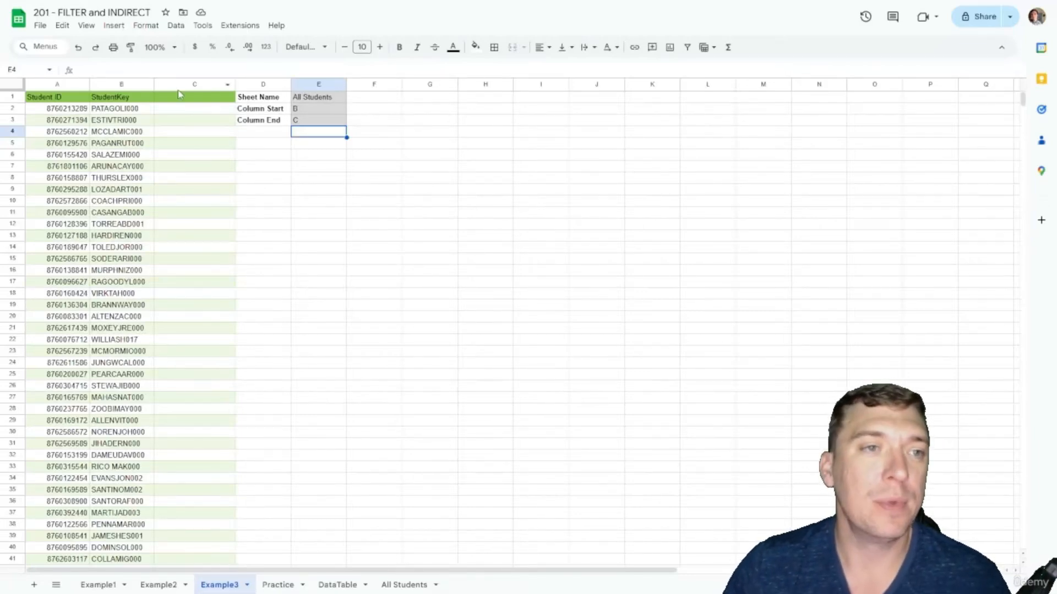
pyautogui.click(63, 99)
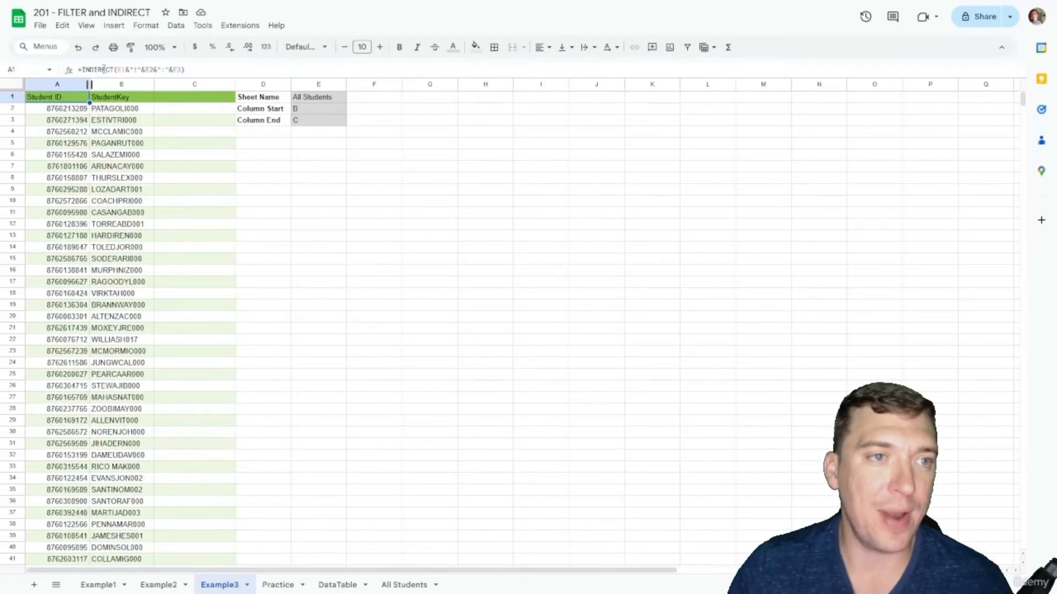
pyautogui.click(317, 124)
pyautogui.click(271, 144)
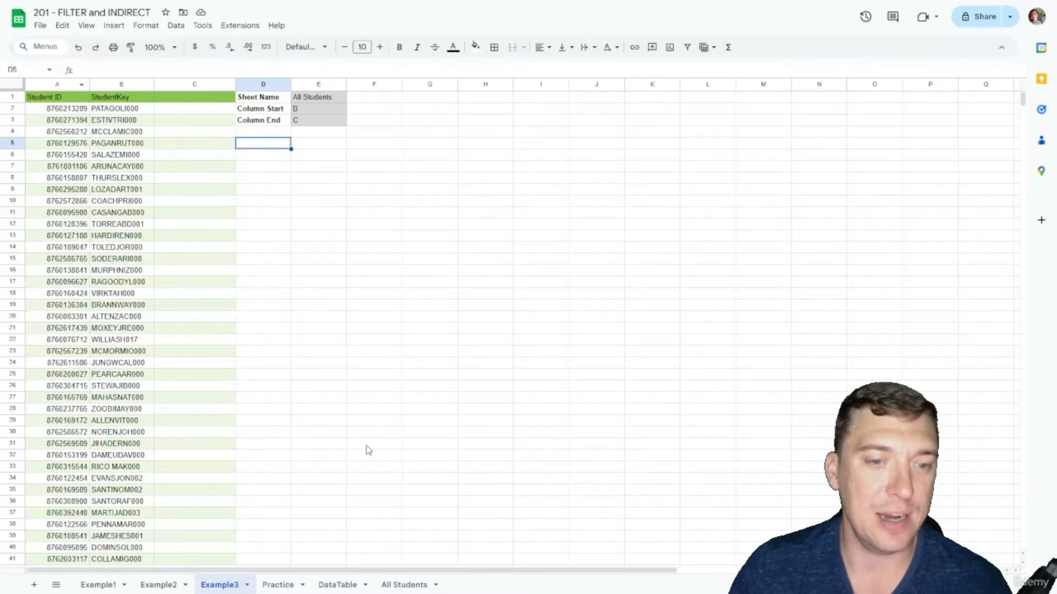
pyautogui.click(408, 583)
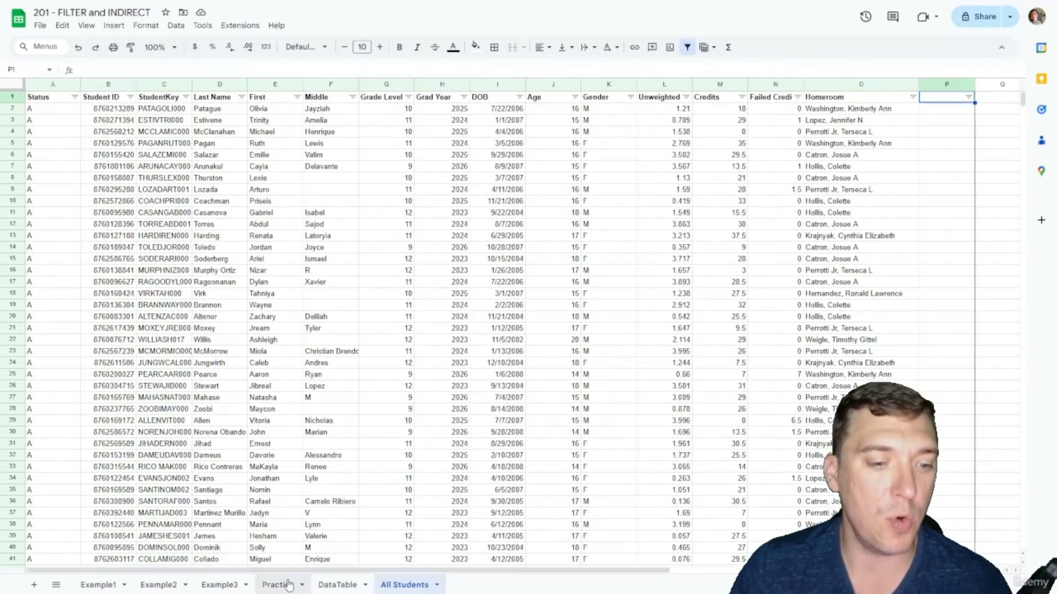
# Step: On Example3, change the Column End value in E3 to D
pyautogui.click(218, 584)
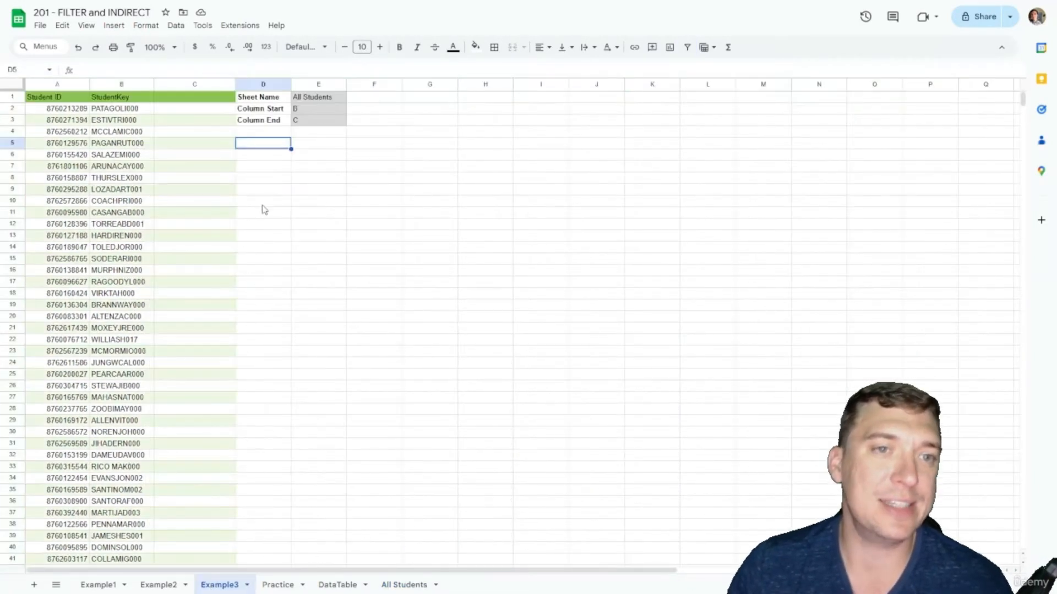
pyautogui.click(315, 122)
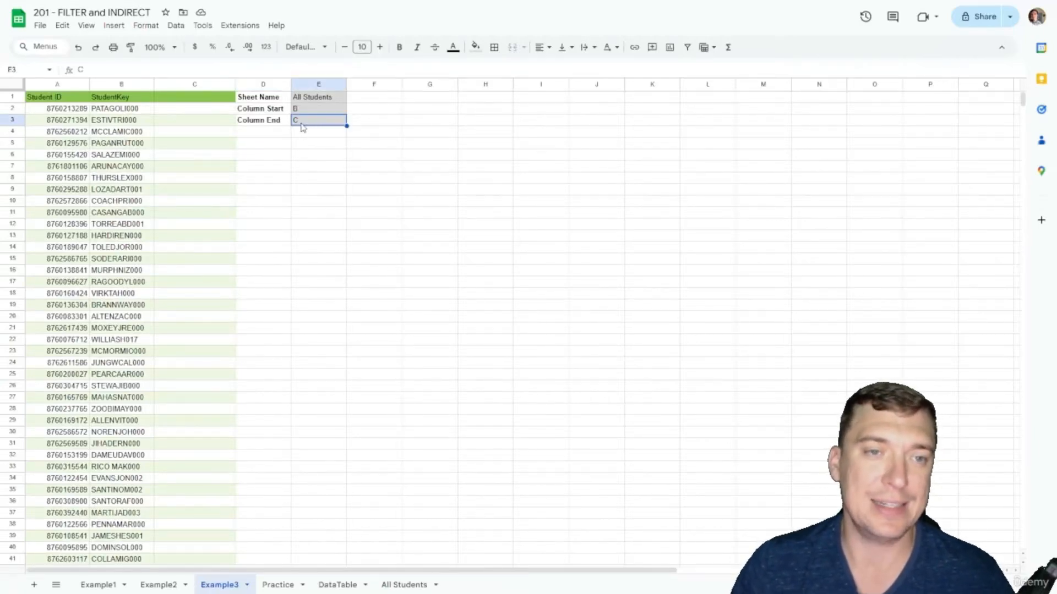
pyautogui.write('D')
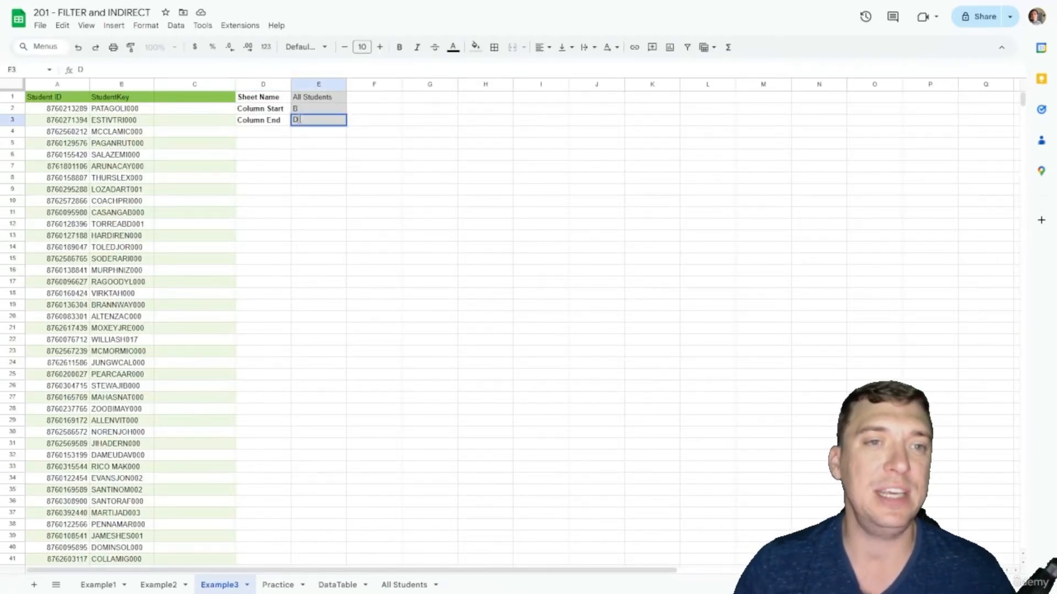
pyautogui.press('Return')
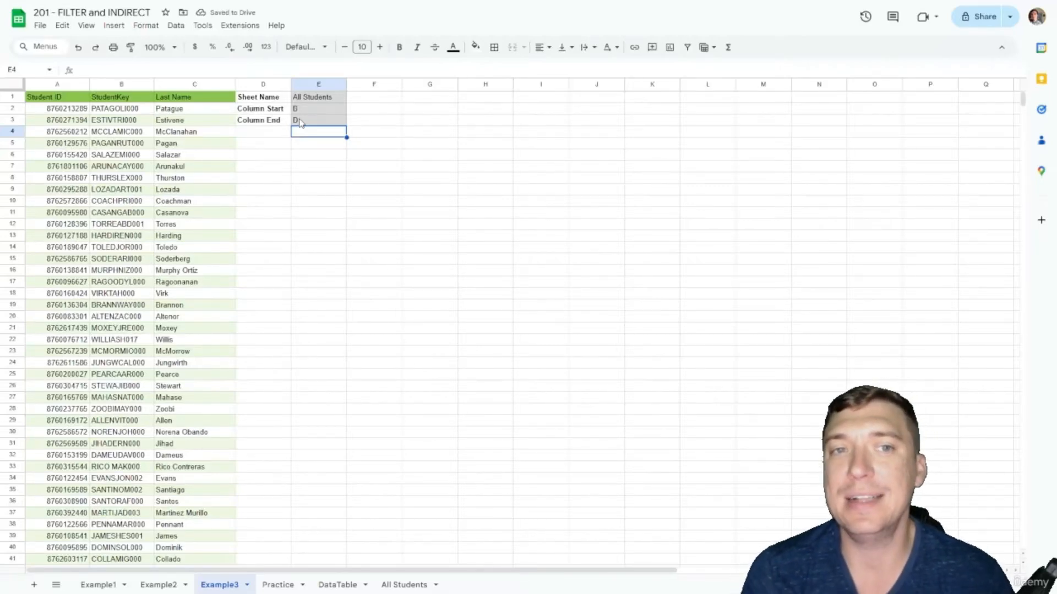
# Step: Try DataTable as the sheet name in E1, then restore it to All Students
pyautogui.press('Up')
pyautogui.press('Up')
pyautogui.press('Up')
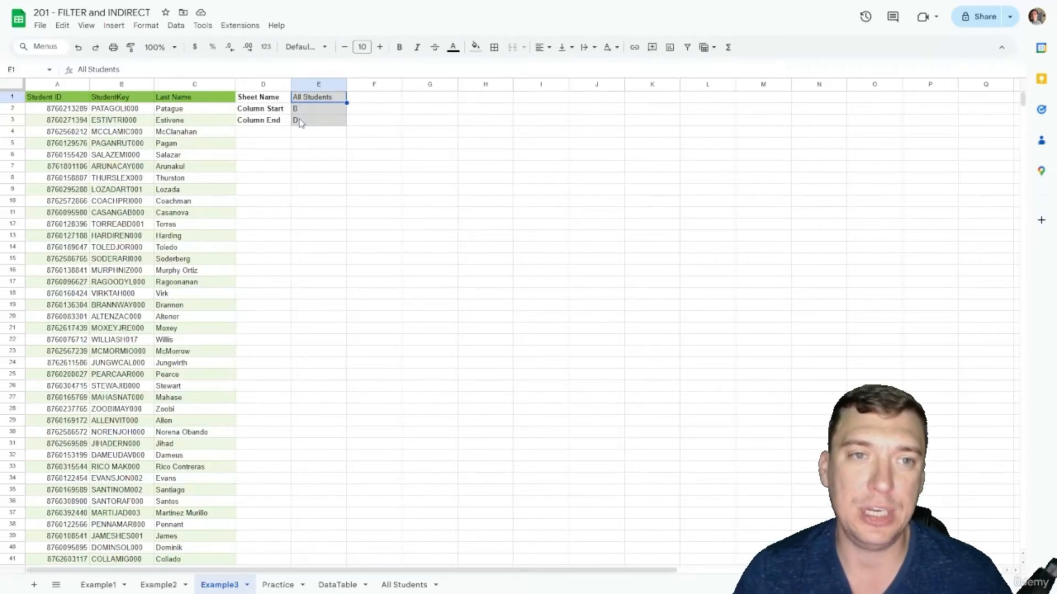
pyautogui.write('DataTable')
pyautogui.press('Return')
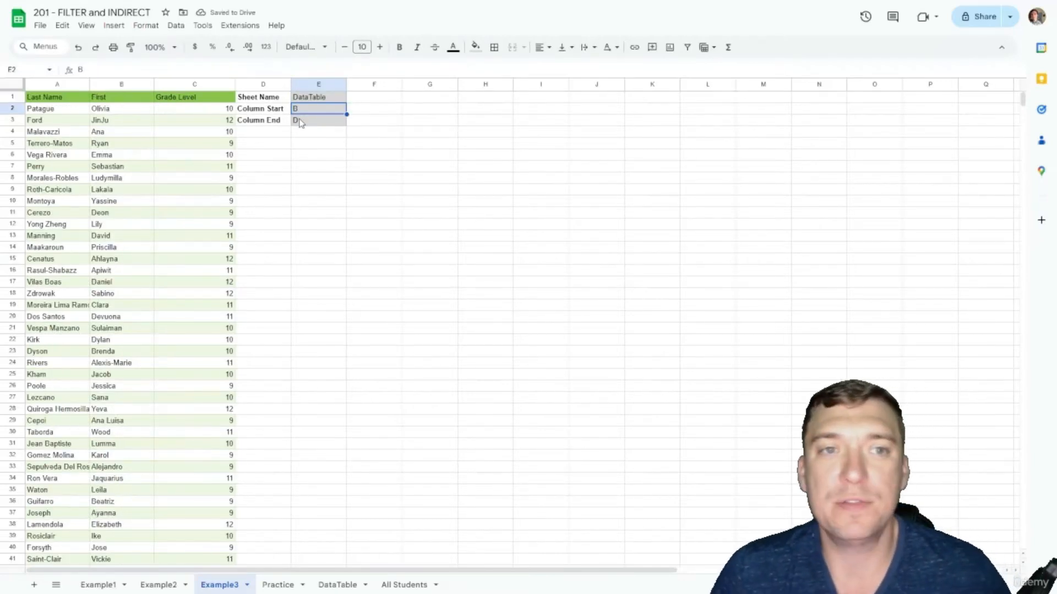
pyautogui.press('Up')
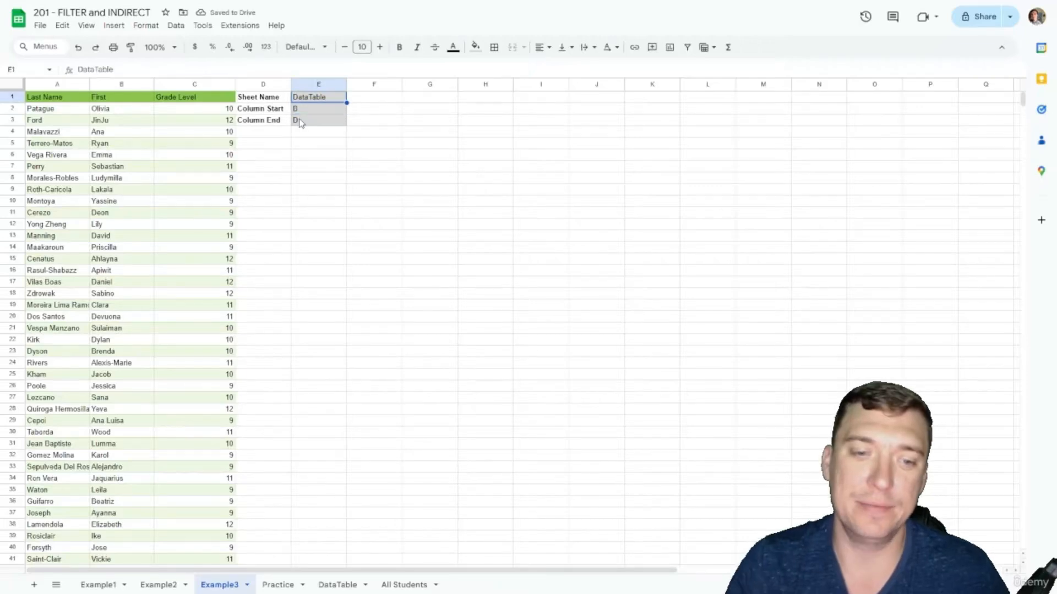
pyautogui.write('All Students')
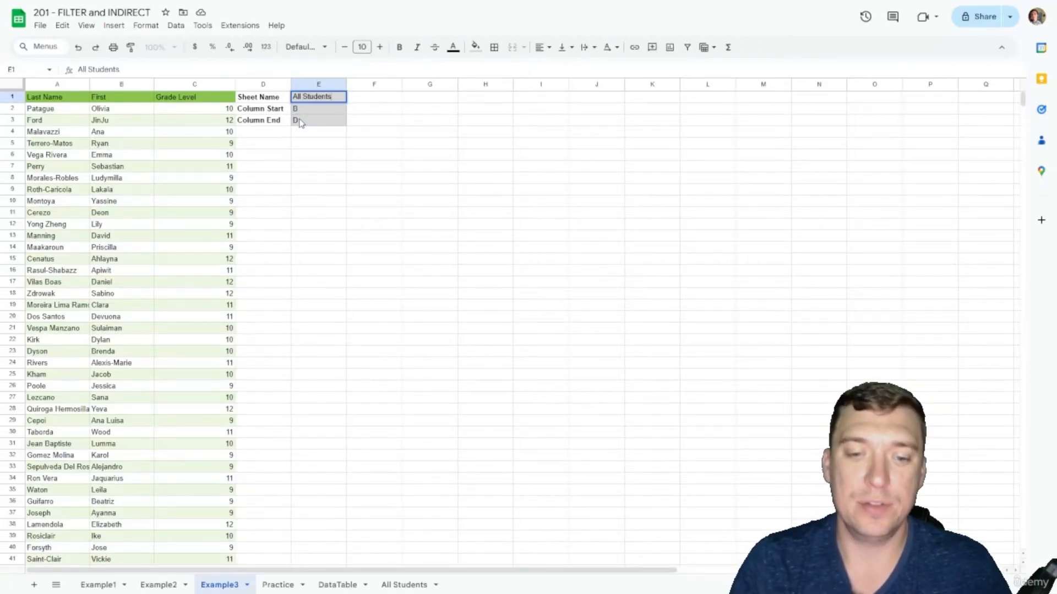
pyautogui.press('Return')
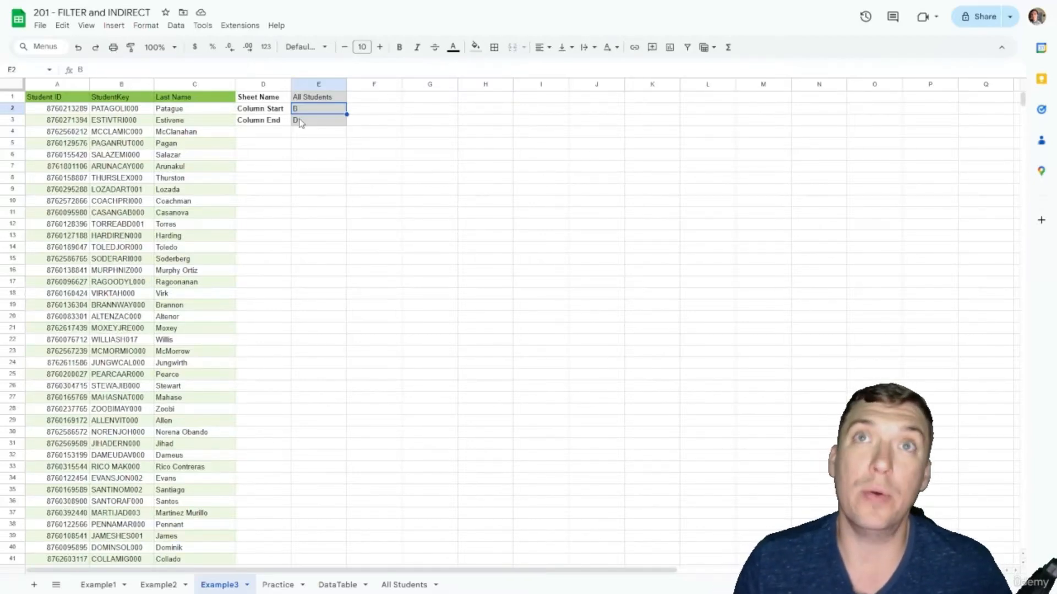
pyautogui.click(499, 194)
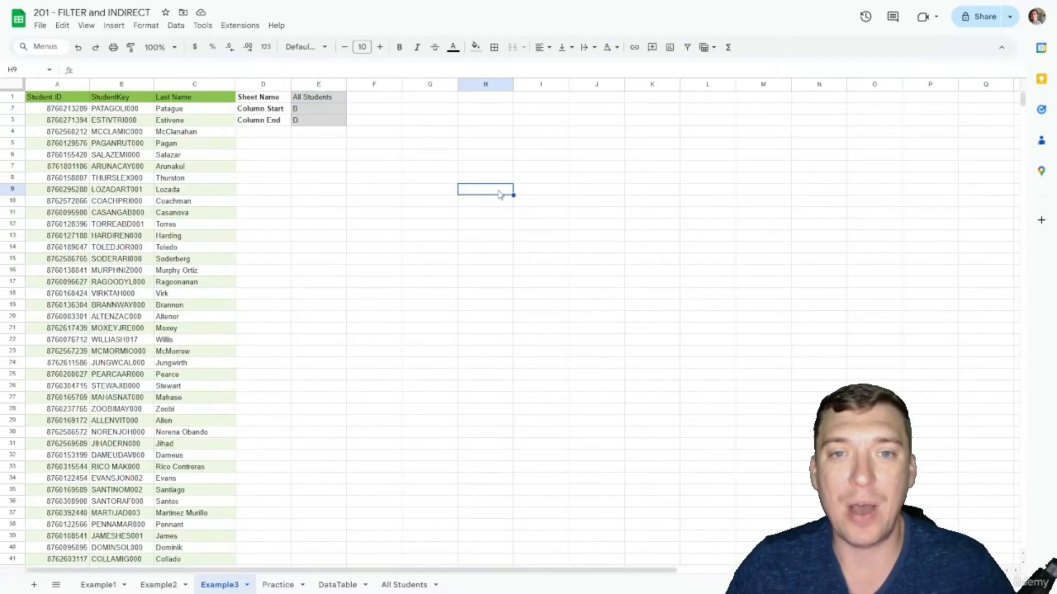
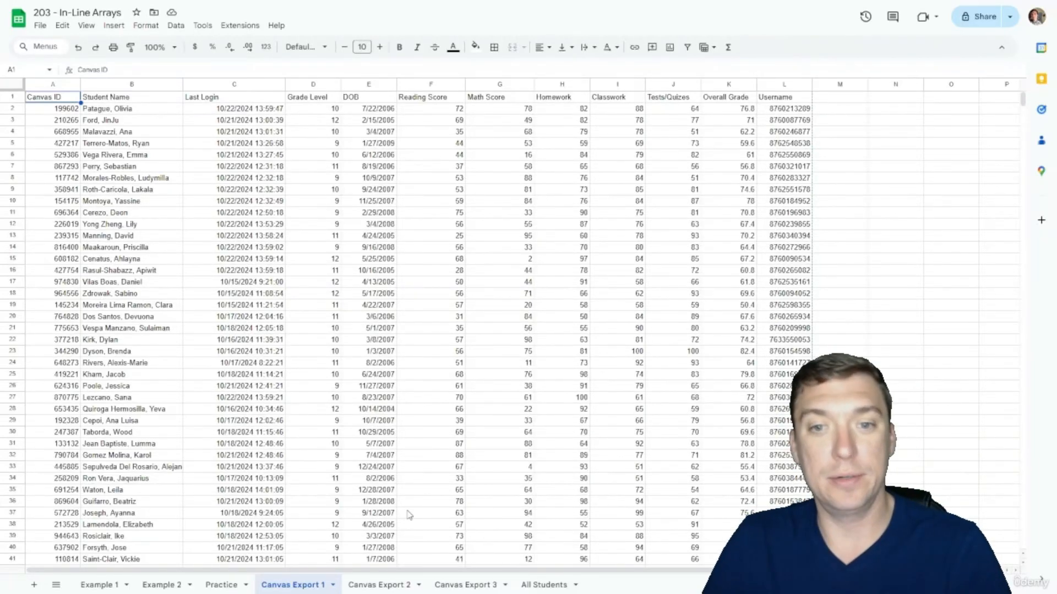
# Step: In Example 1 A1, enter an in-line array of Canvas Export 1 columns L:L, B:B and F:K
pyautogui.click(90, 587)
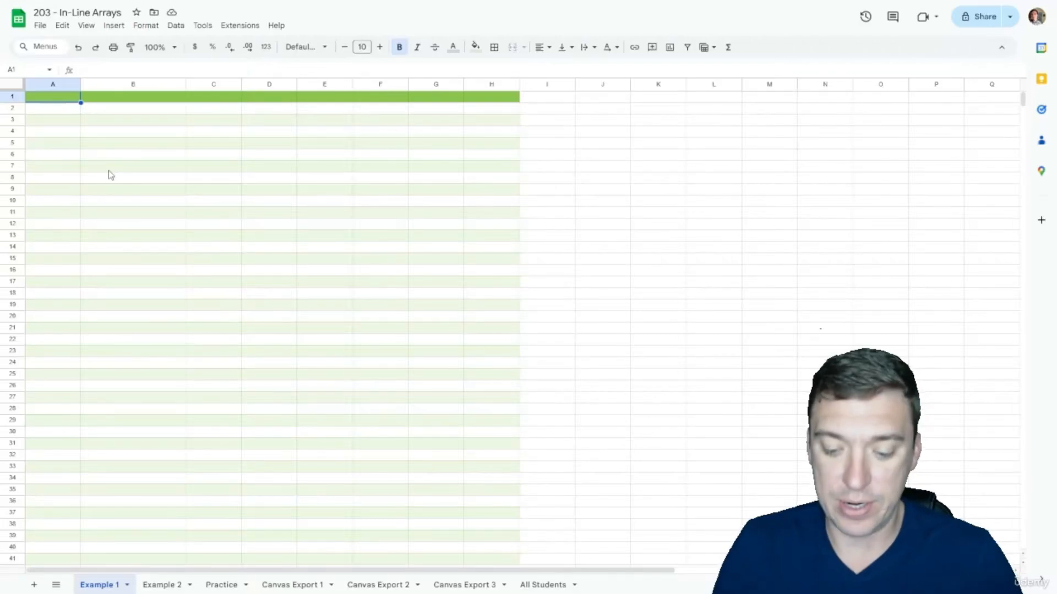
pyautogui.write('=')
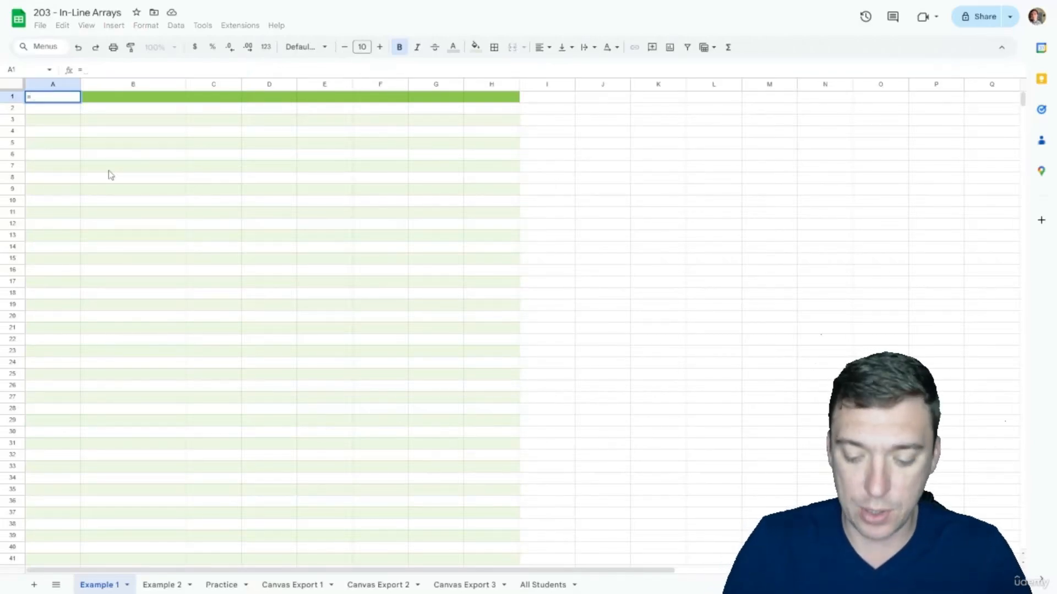
pyautogui.write('{')
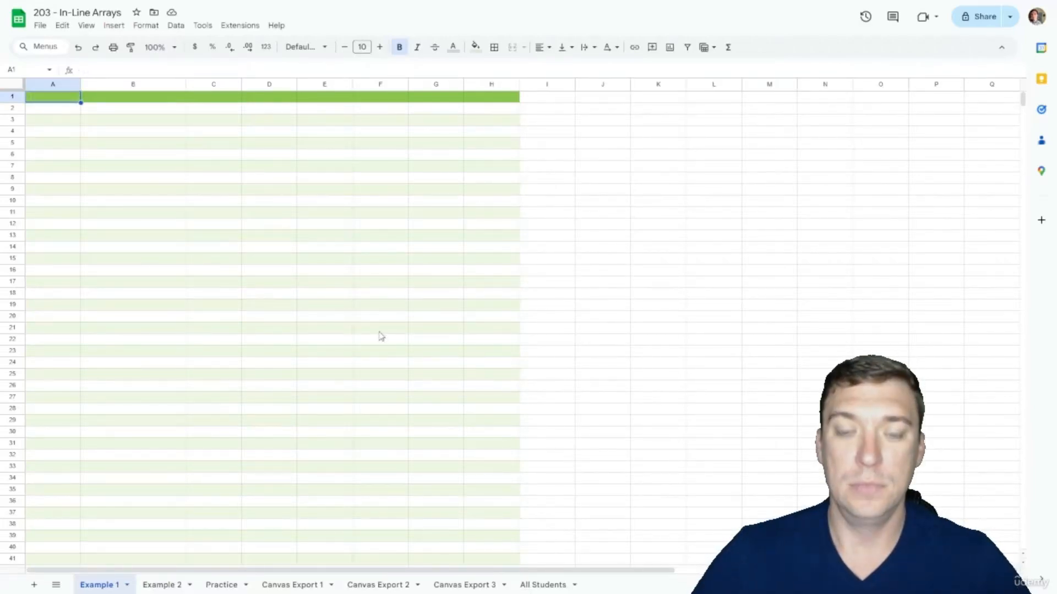
pyautogui.write('={')
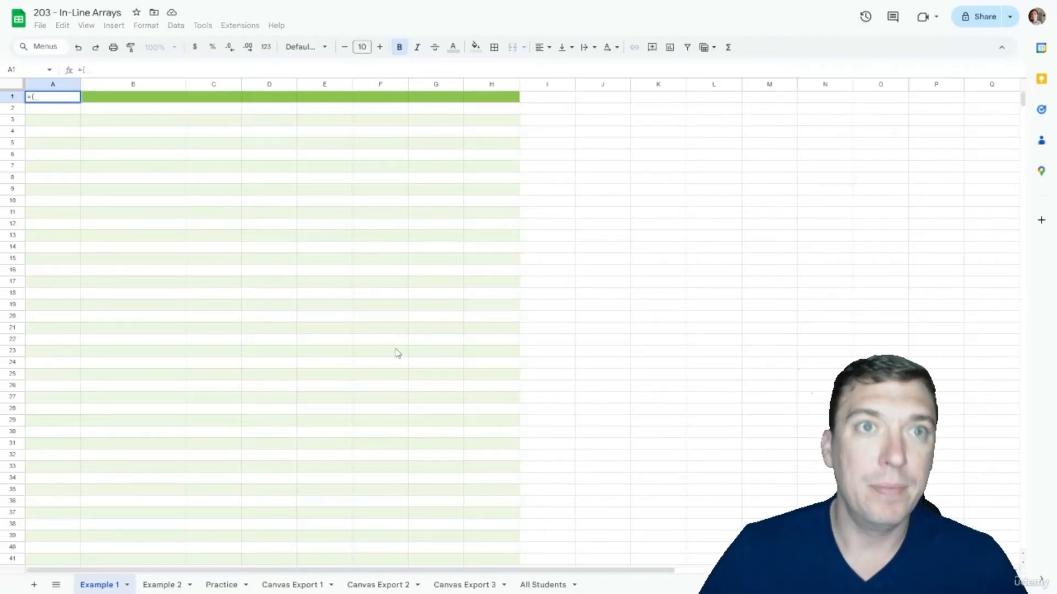
pyautogui.click(296, 582)
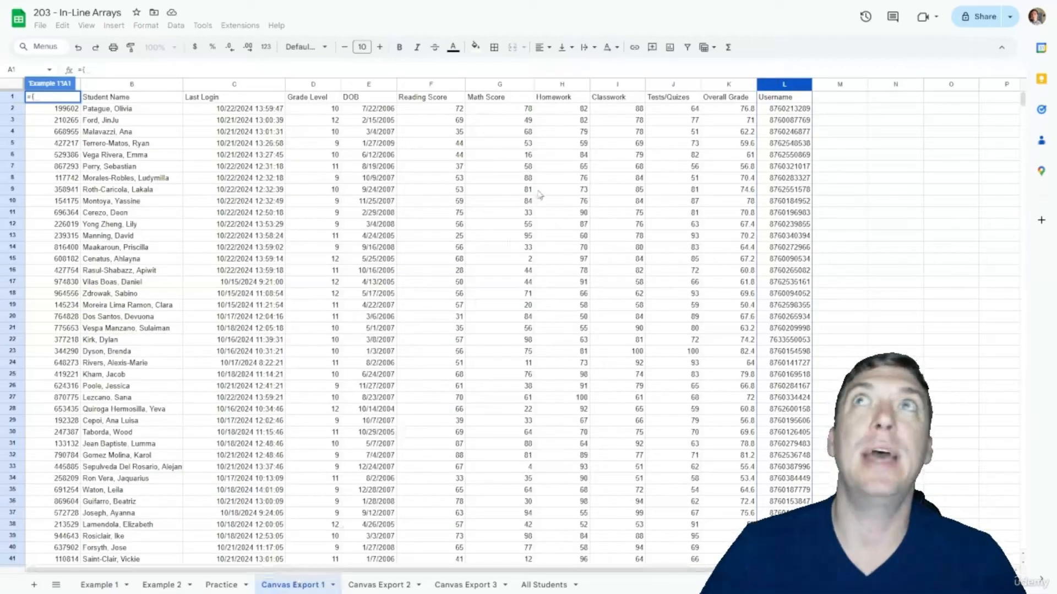
pyautogui.click(774, 87)
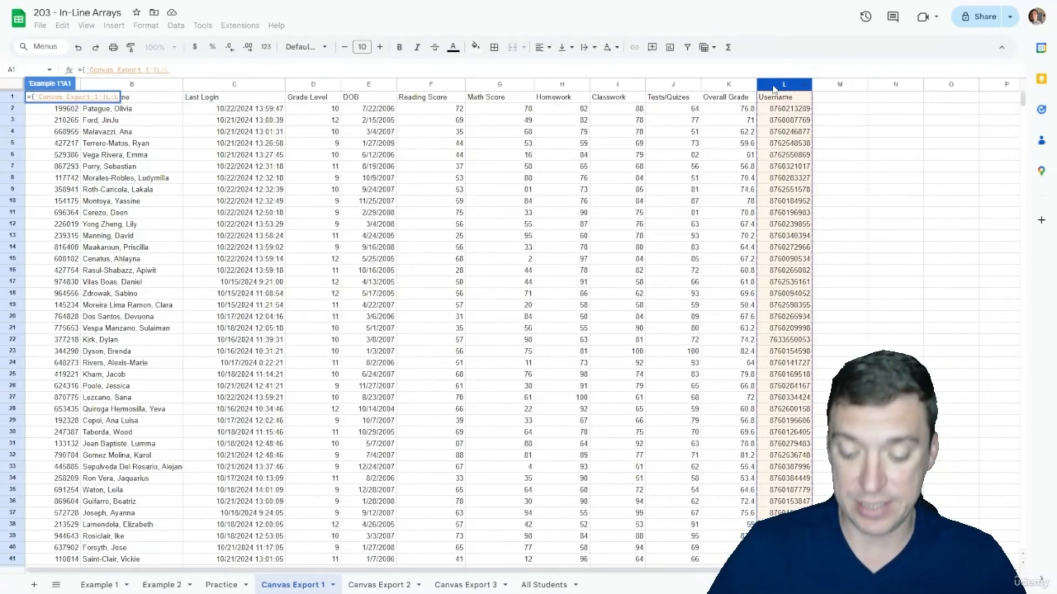
pyautogui.write(',')
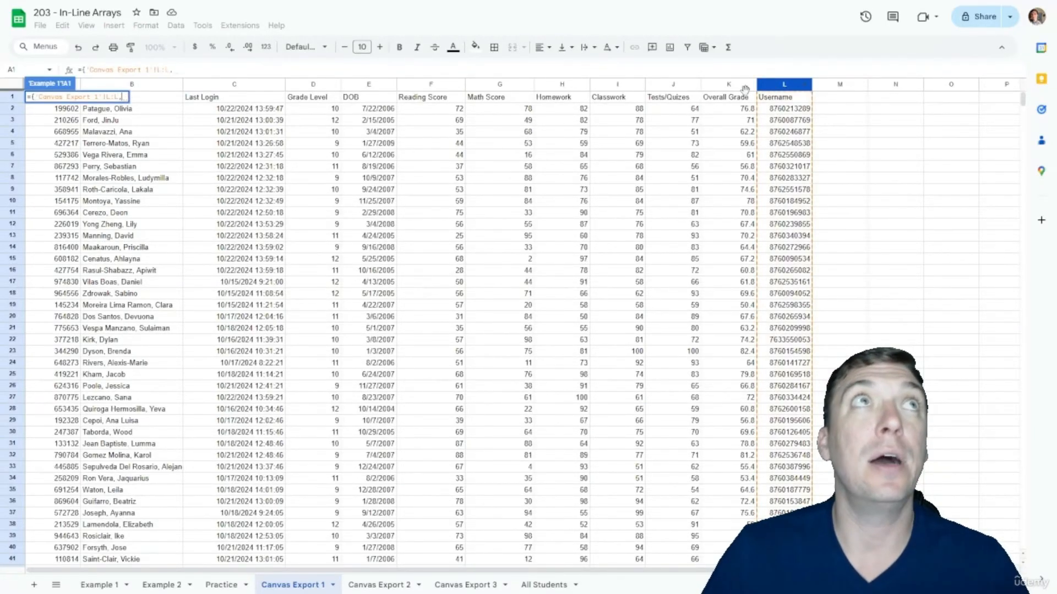
pyautogui.click(142, 87)
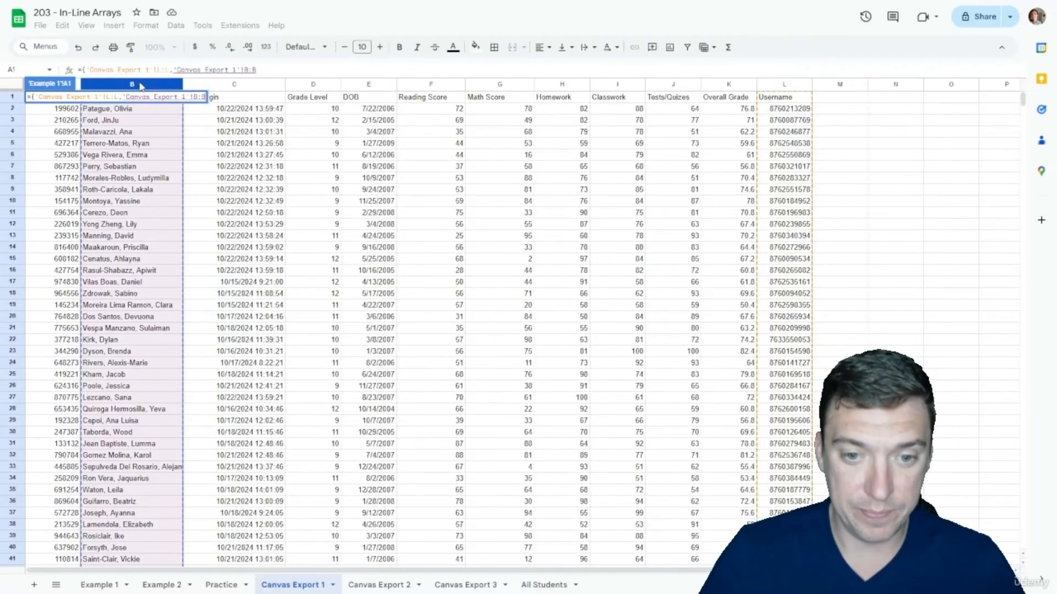
pyautogui.write(',')
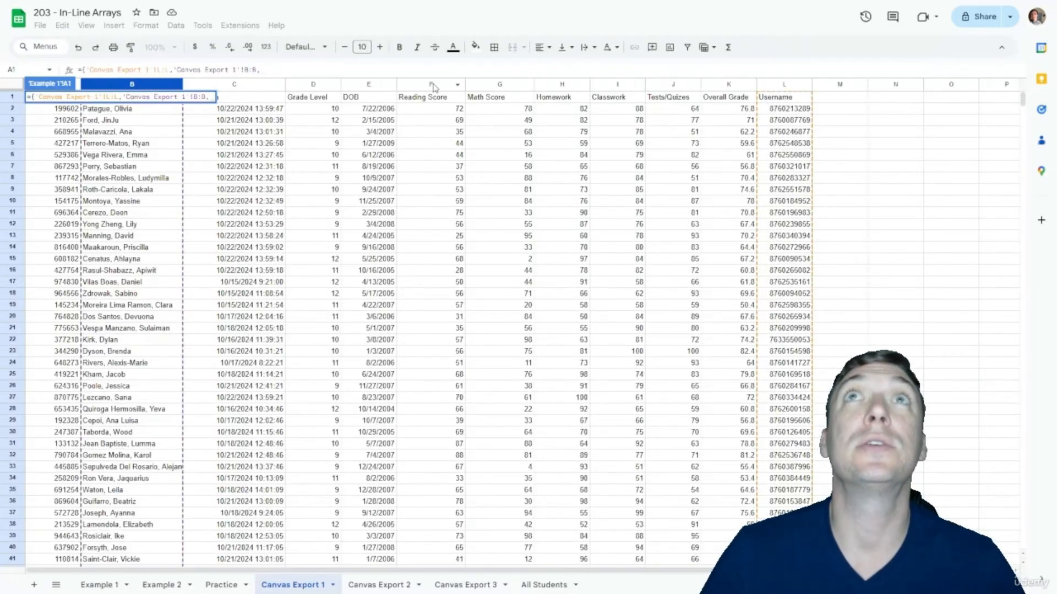
pyautogui.moveTo(438, 85); pyautogui.dragTo(715, 91)
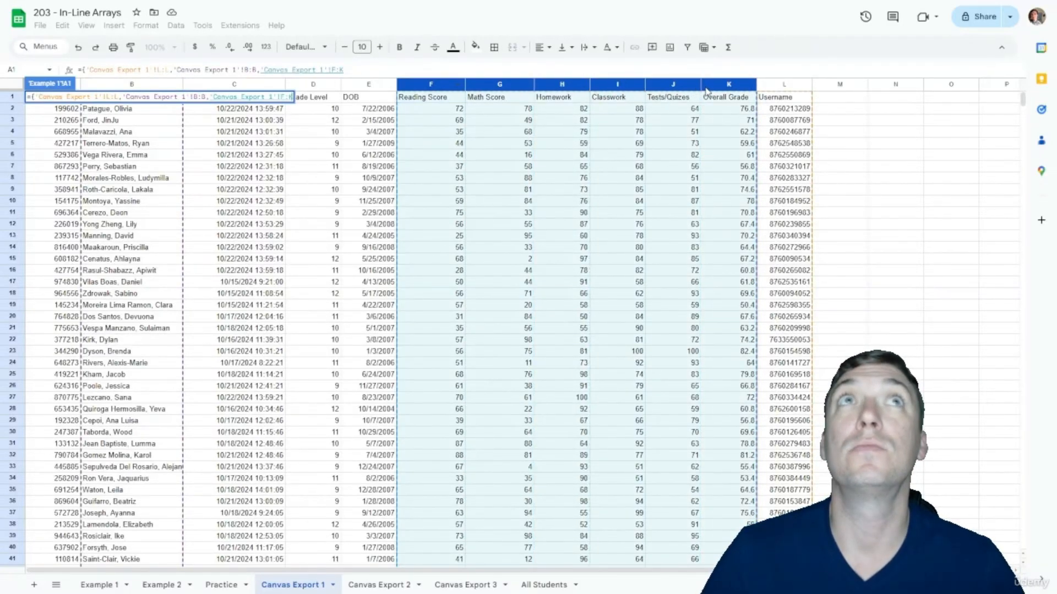
pyautogui.write('}')
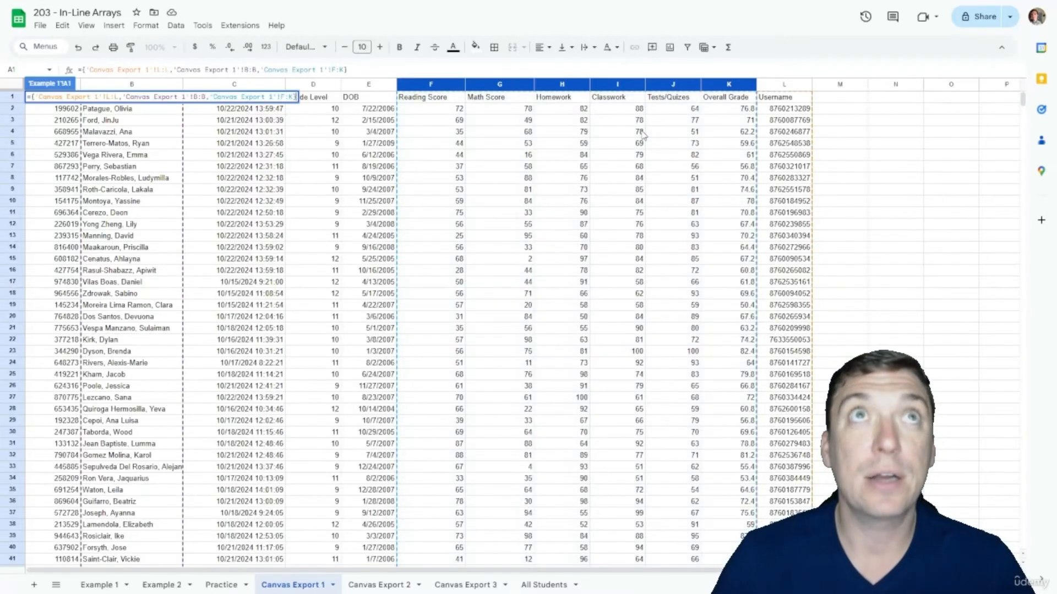
pyautogui.press('Return')
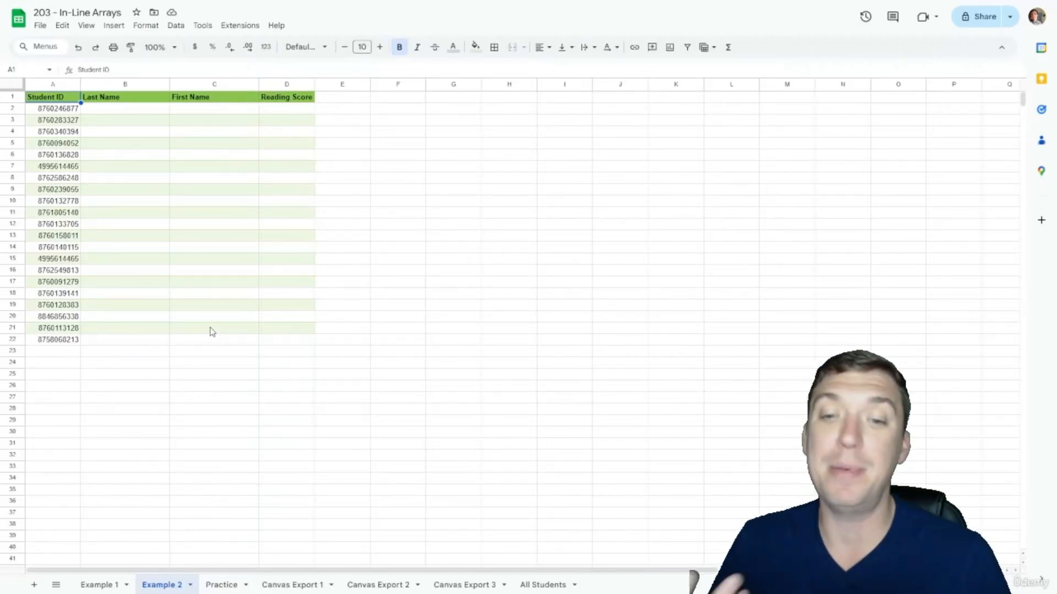
# Step: In Example 2 B2, enter =VLOOKUP($A2,'All Students'!$B:$E,3,FALSE) to return the last name
pyautogui.click(149, 113)
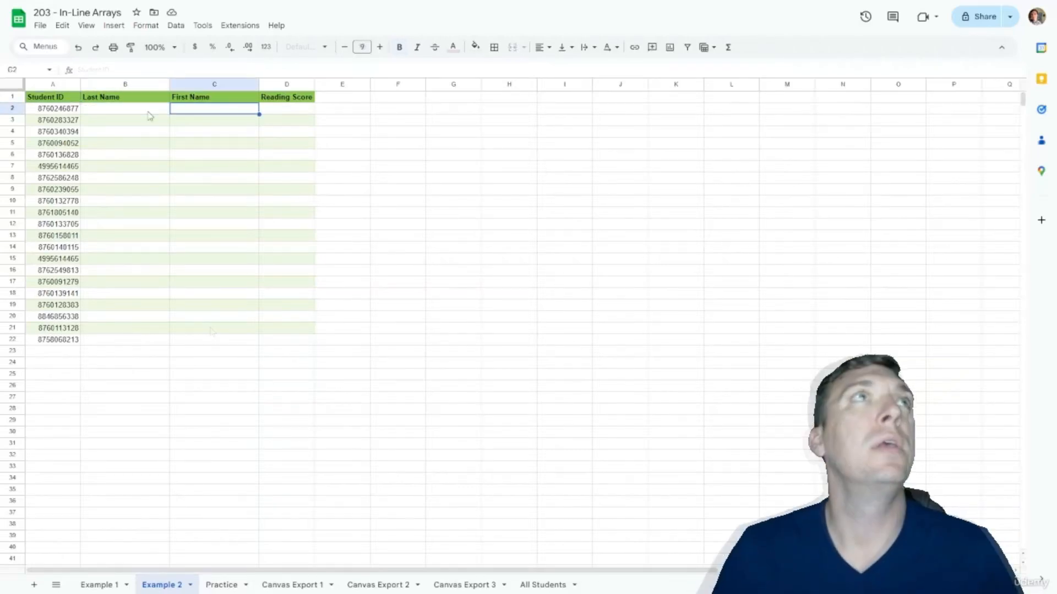
pyautogui.write('=VLOOKUP(')
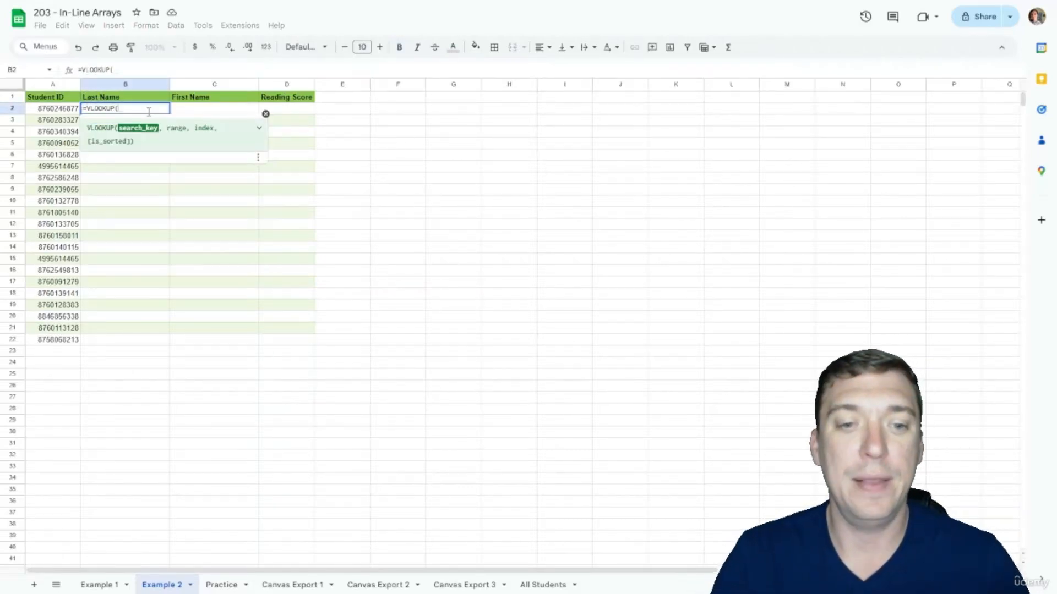
pyautogui.write('$A2')
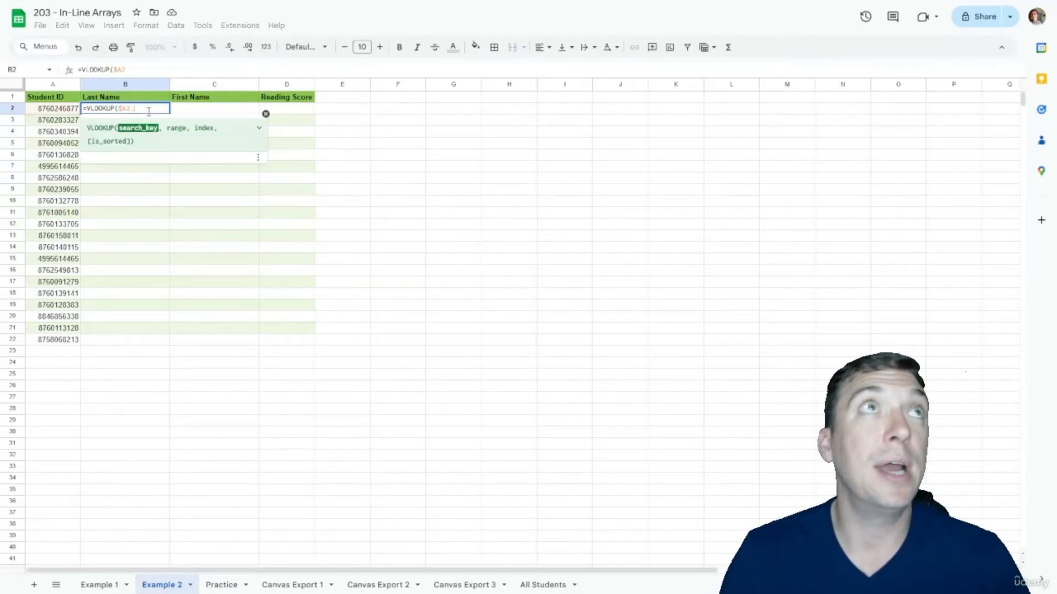
pyautogui.write(',')
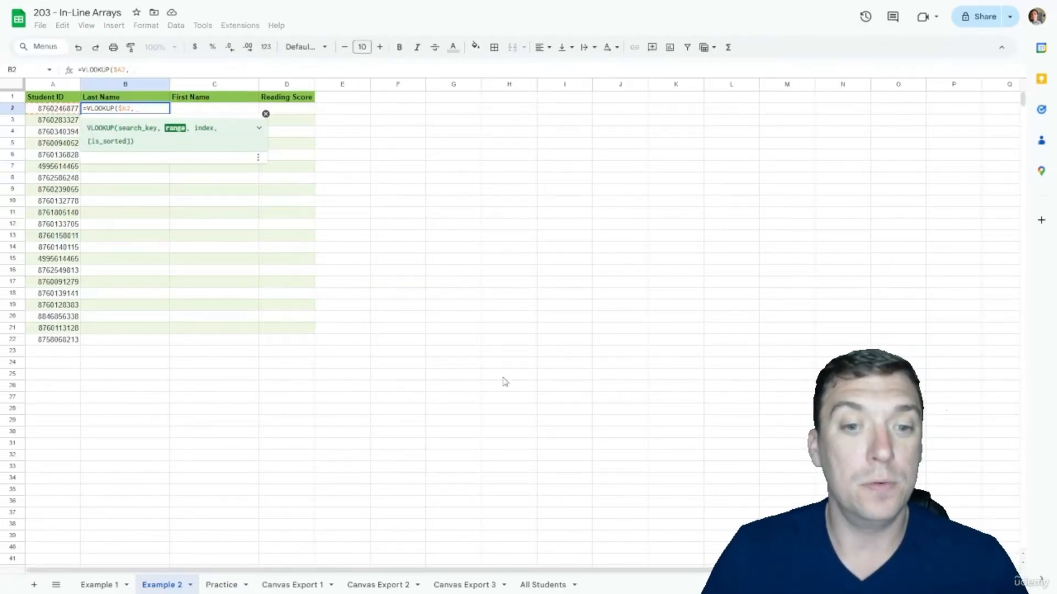
pyautogui.click(543, 584)
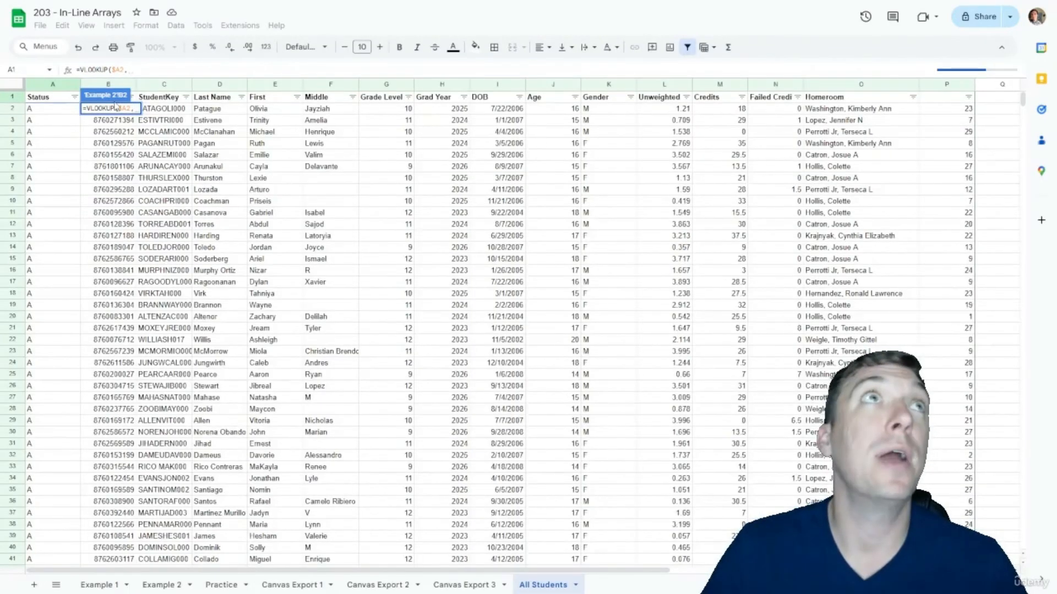
pyautogui.click(107, 84)
pyautogui.moveTo(107, 85); pyautogui.dragTo(291, 83)
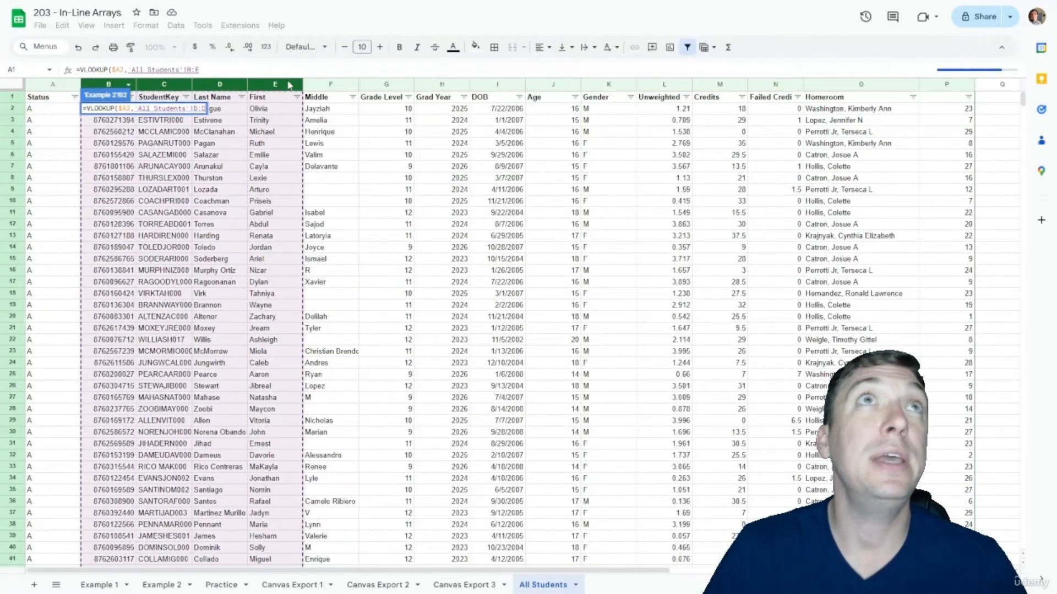
pyautogui.press('F4')
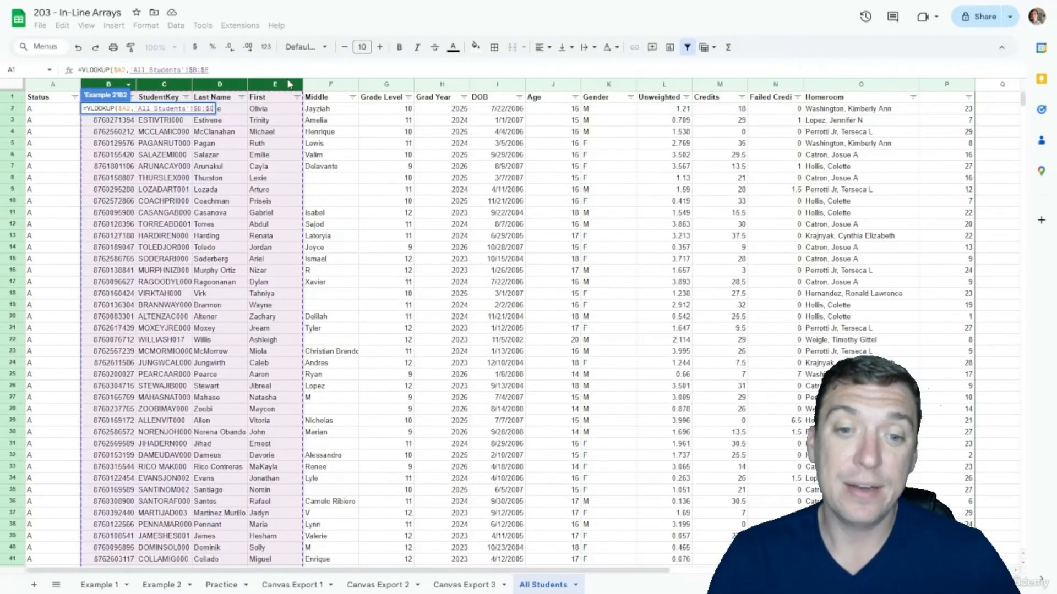
pyautogui.write(',')
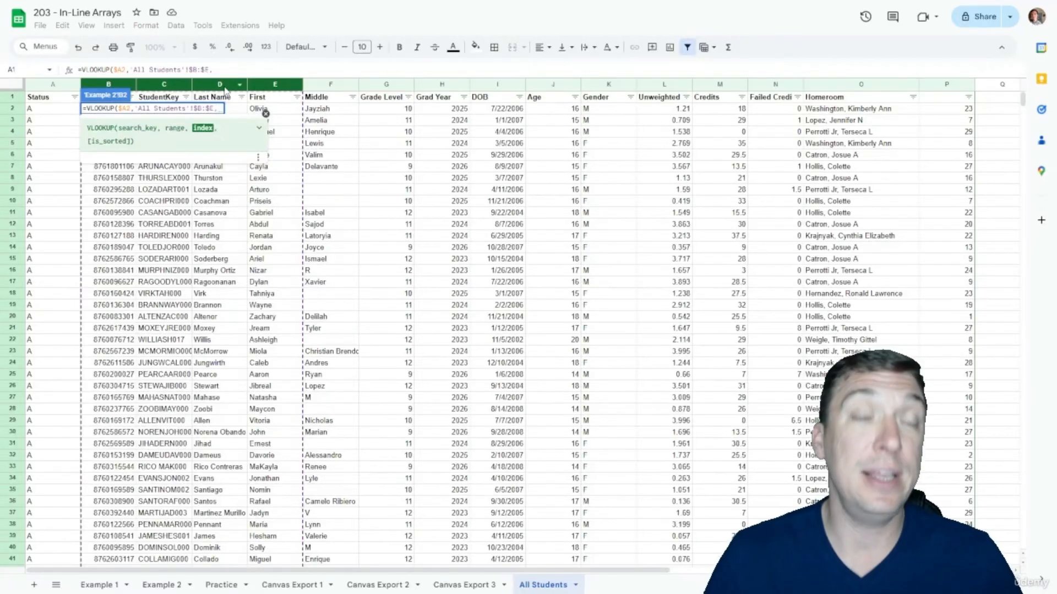
pyautogui.write('3')
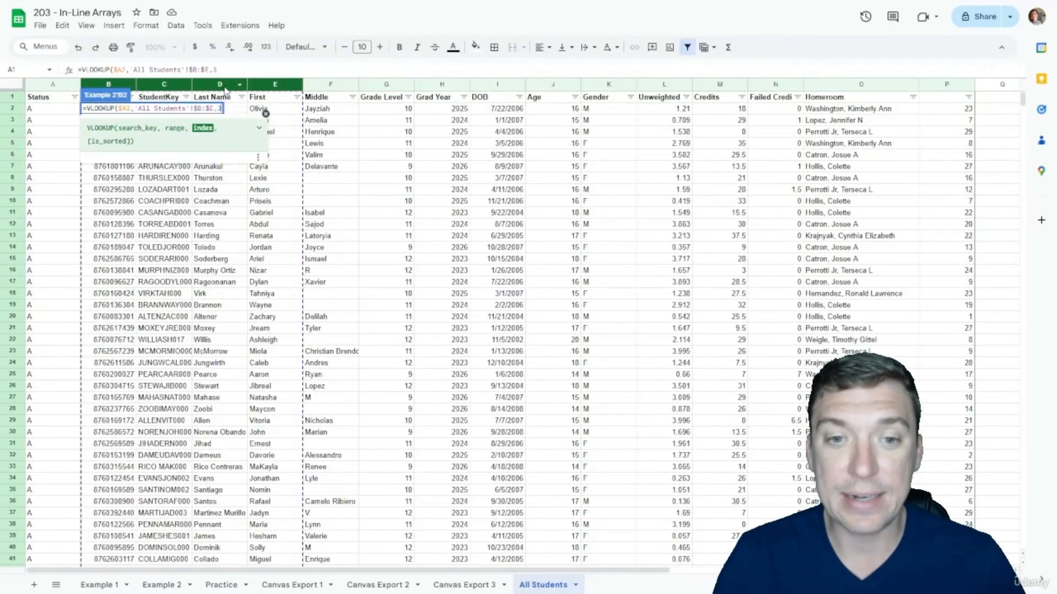
pyautogui.write(',FALSE')
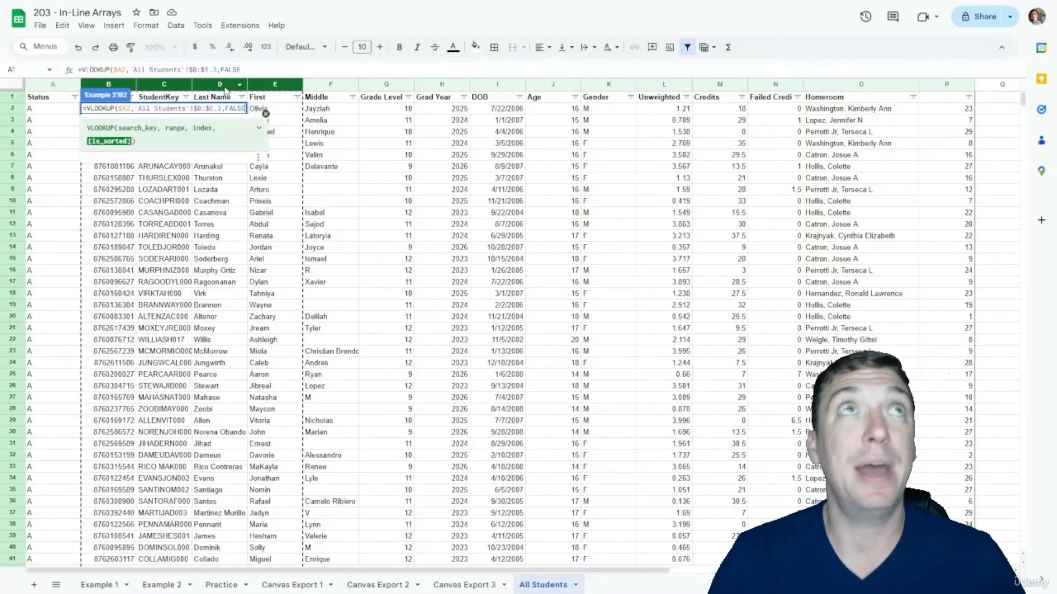
pyautogui.write(')')
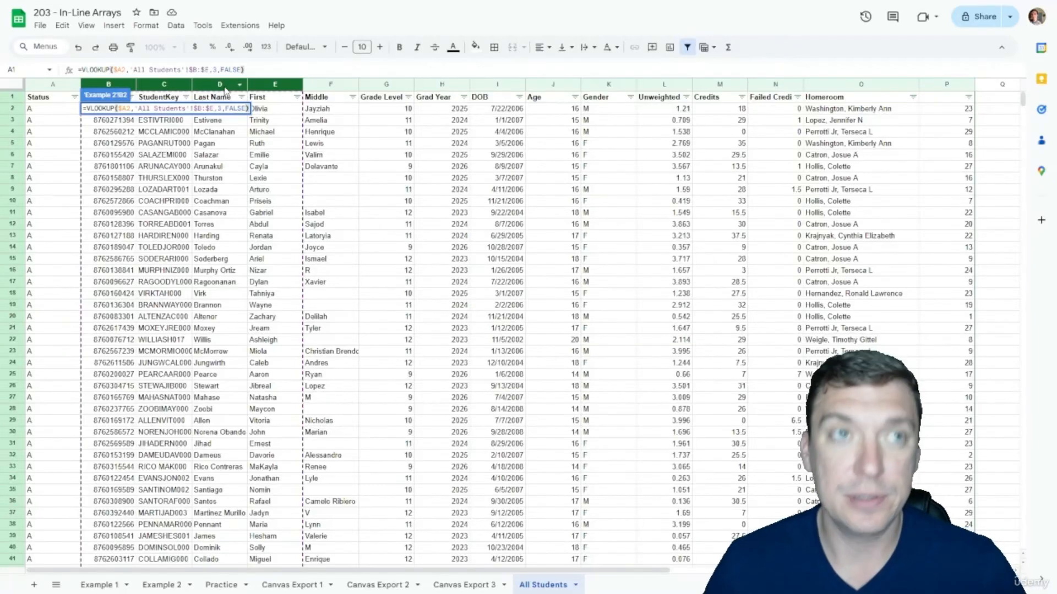
pyautogui.press('Return')
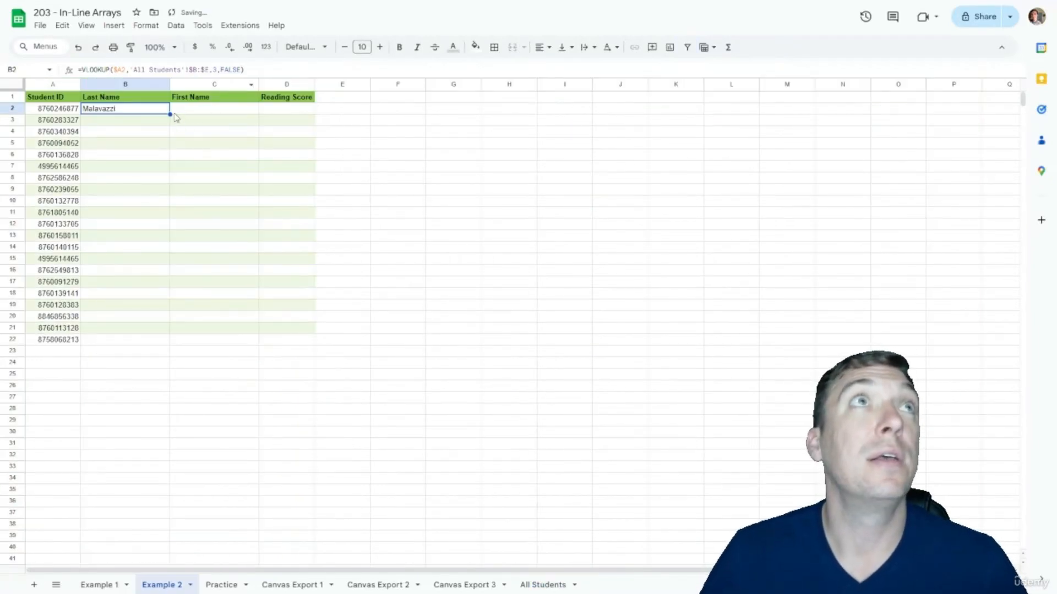
# Step: Copy the lookup into C2 and change its column index to 4 for the first name
pyautogui.moveTo(170, 114); pyautogui.dragTo(190, 111)
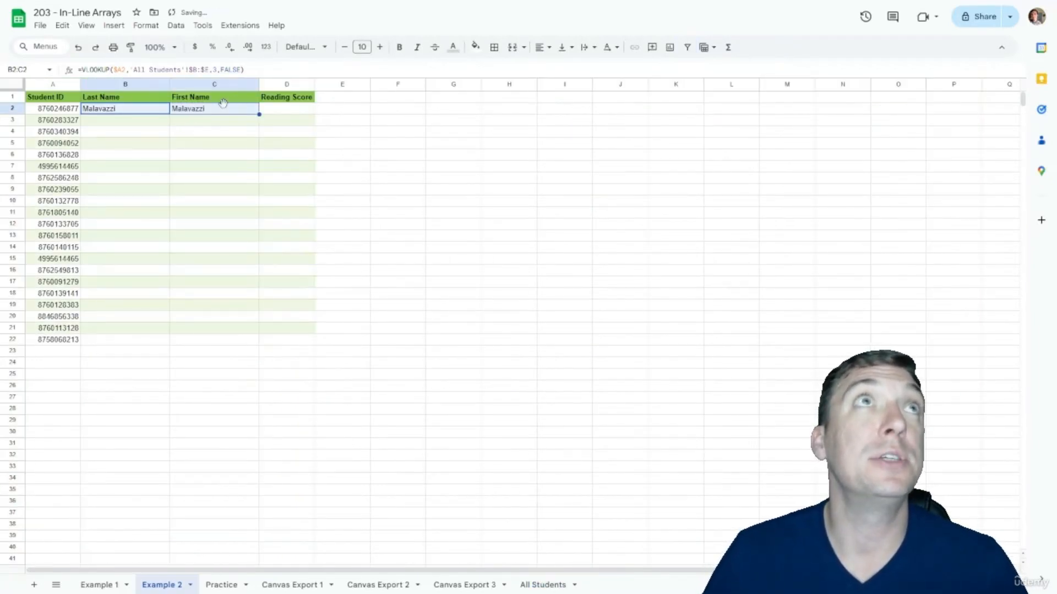
pyautogui.click(223, 110)
pyautogui.click(217, 70)
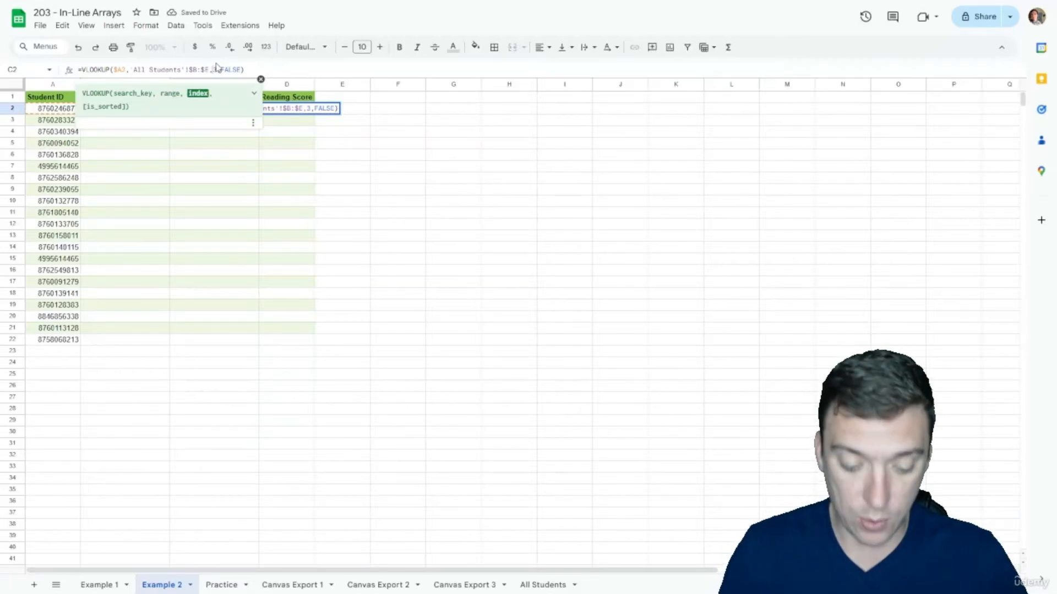
pyautogui.write('4')
pyautogui.press('Return')
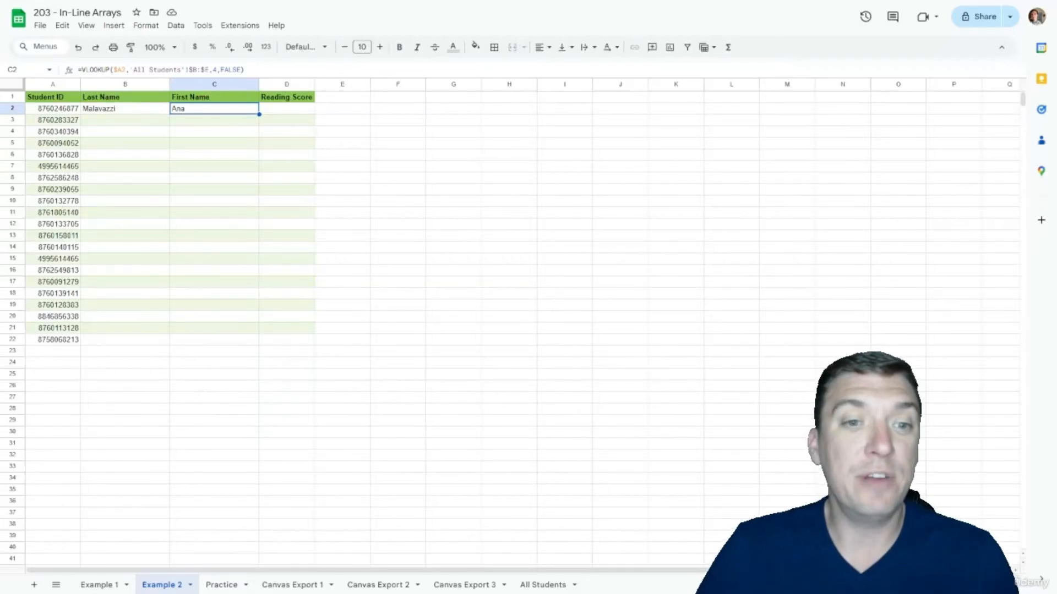
# Step: In D2, enter =VLOOKUP($A2,{'Canvas Export 1'!L:L,'Canvas Export 1'!F:F},2,FALSE) for Reading Score 35
pyautogui.click(307, 116)
pyautogui.write('=VLOO')
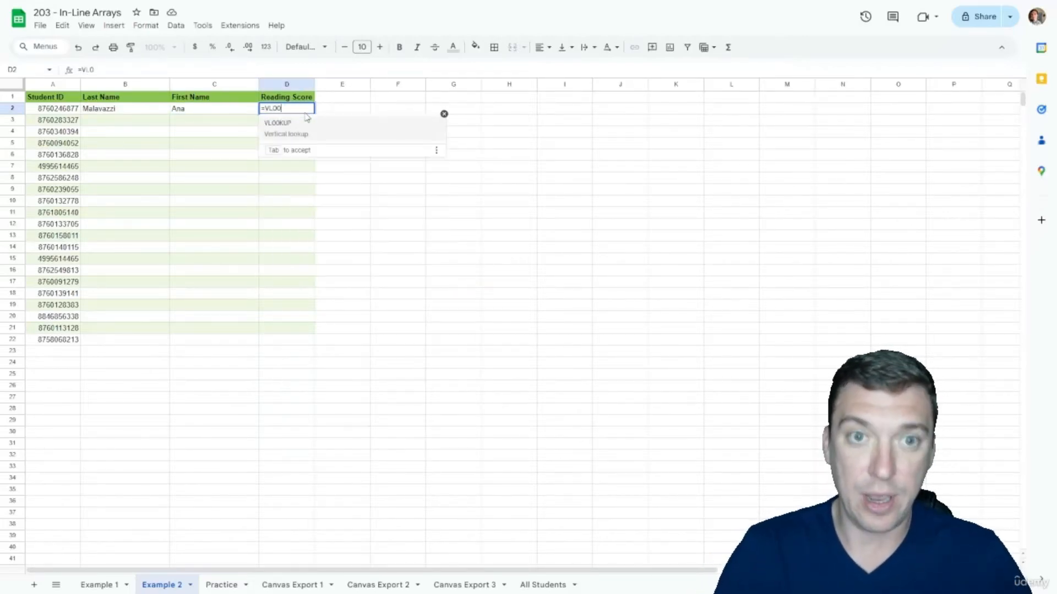
pyautogui.write('KUP(')
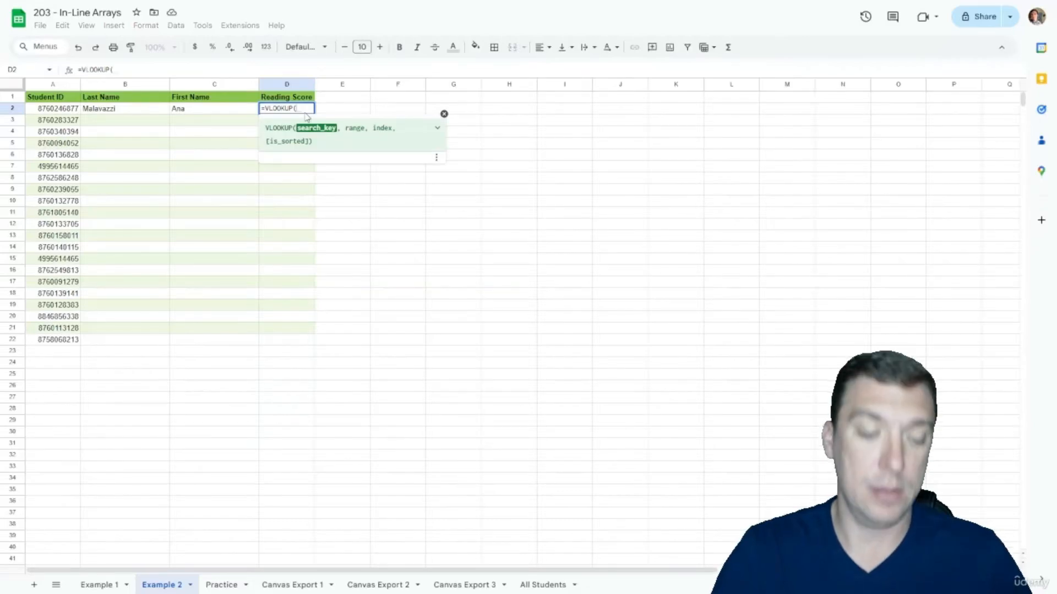
pyautogui.write('$A2')
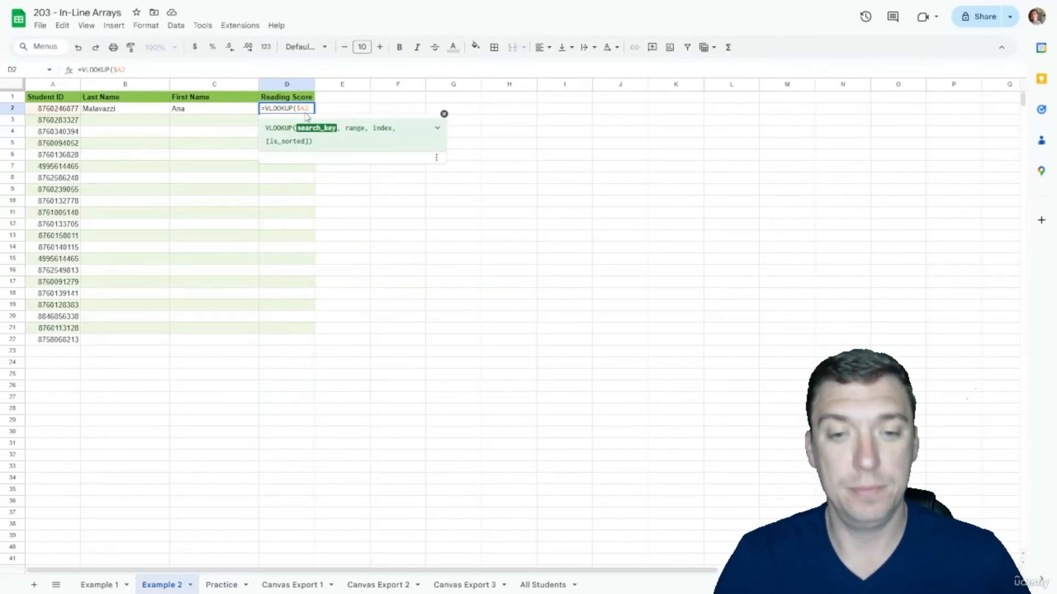
pyautogui.write(',')
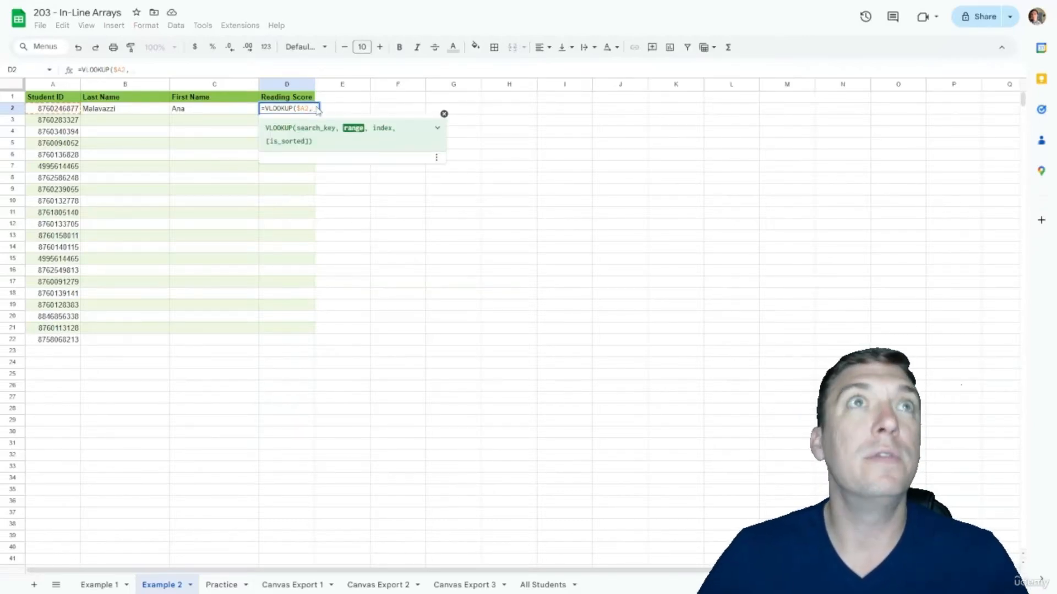
pyautogui.click(291, 585)
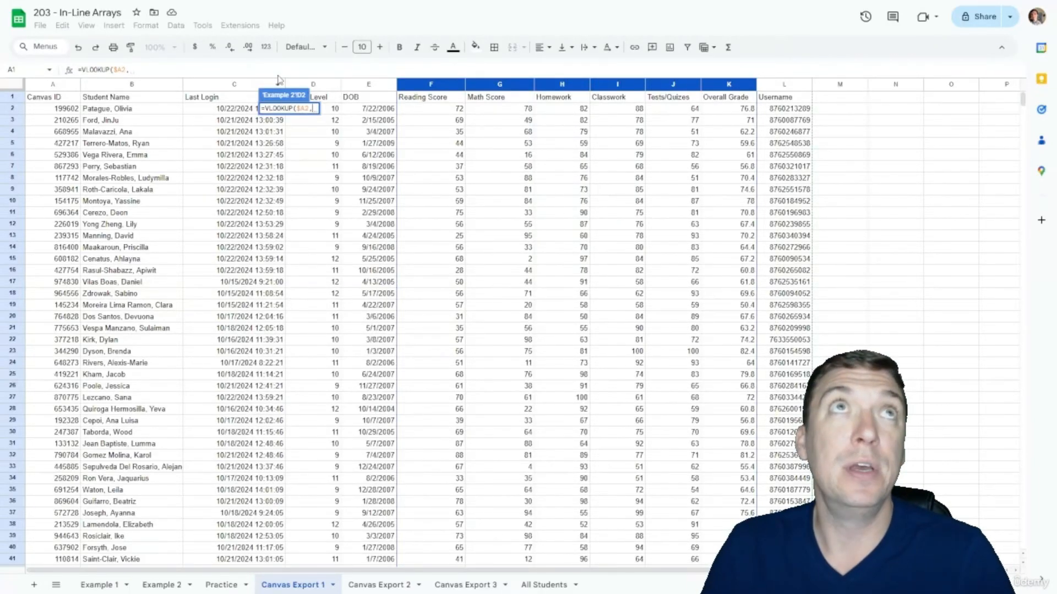
pyautogui.write('{')
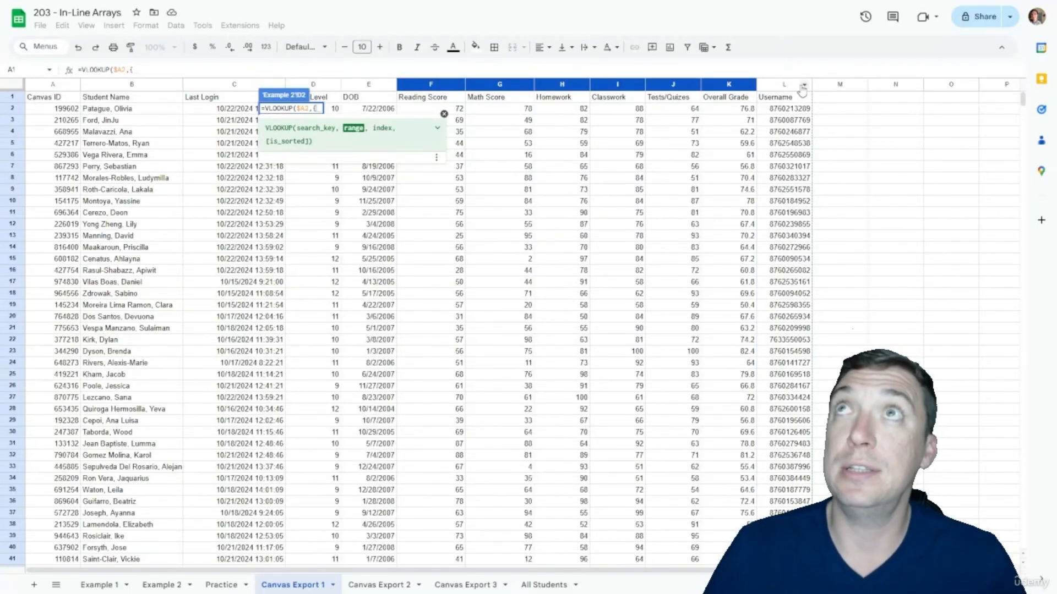
pyautogui.click(776, 85)
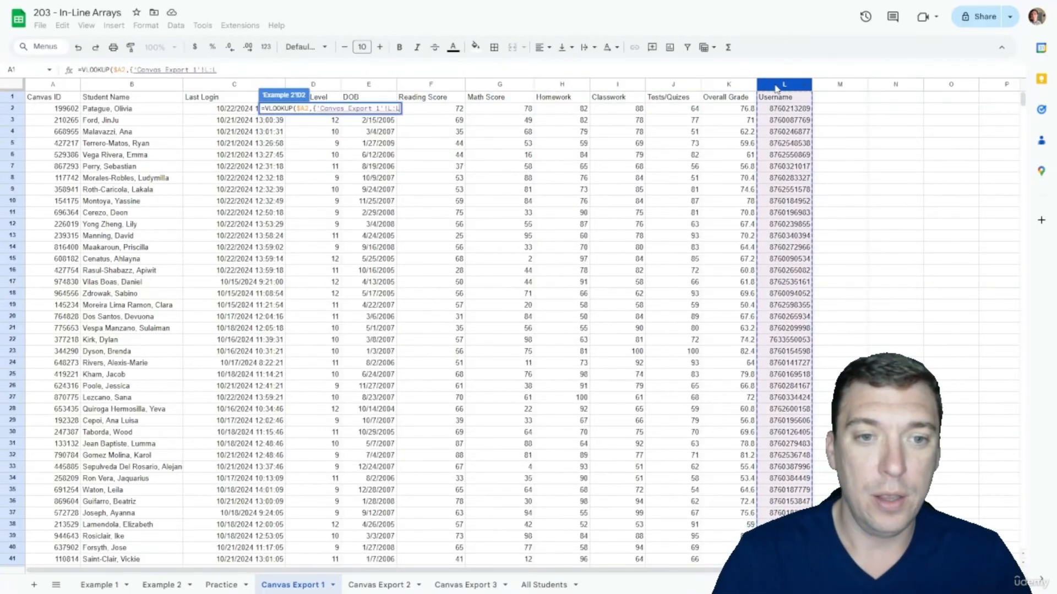
pyautogui.write(',')
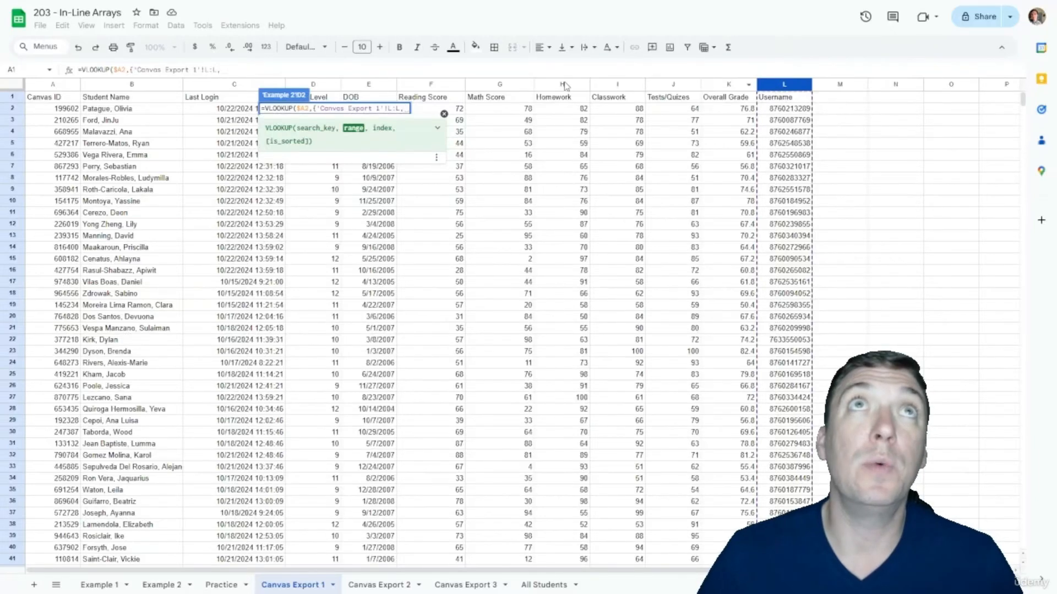
pyautogui.click(425, 85)
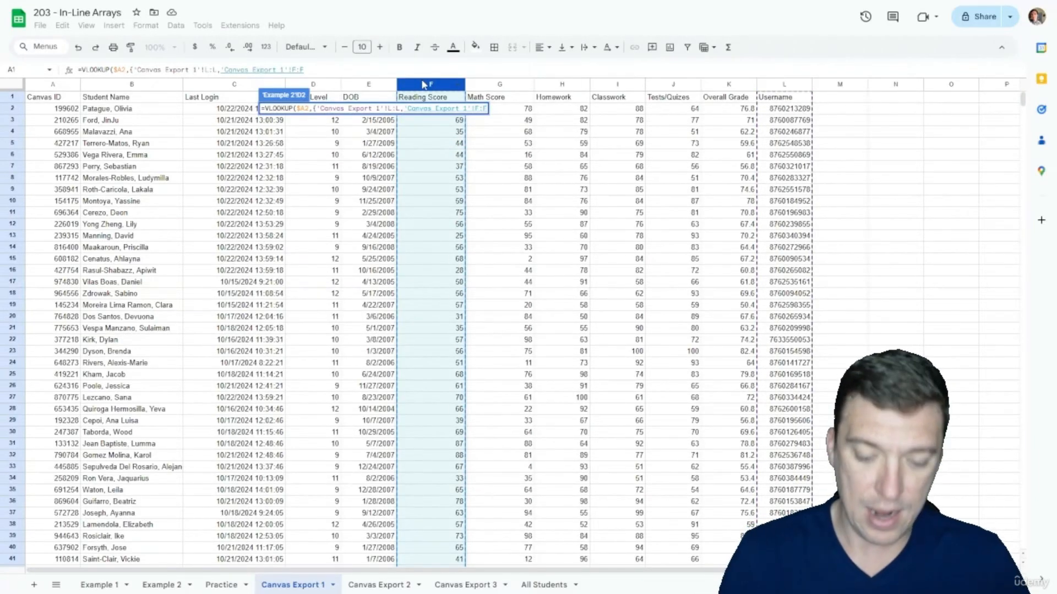
pyautogui.write('}')
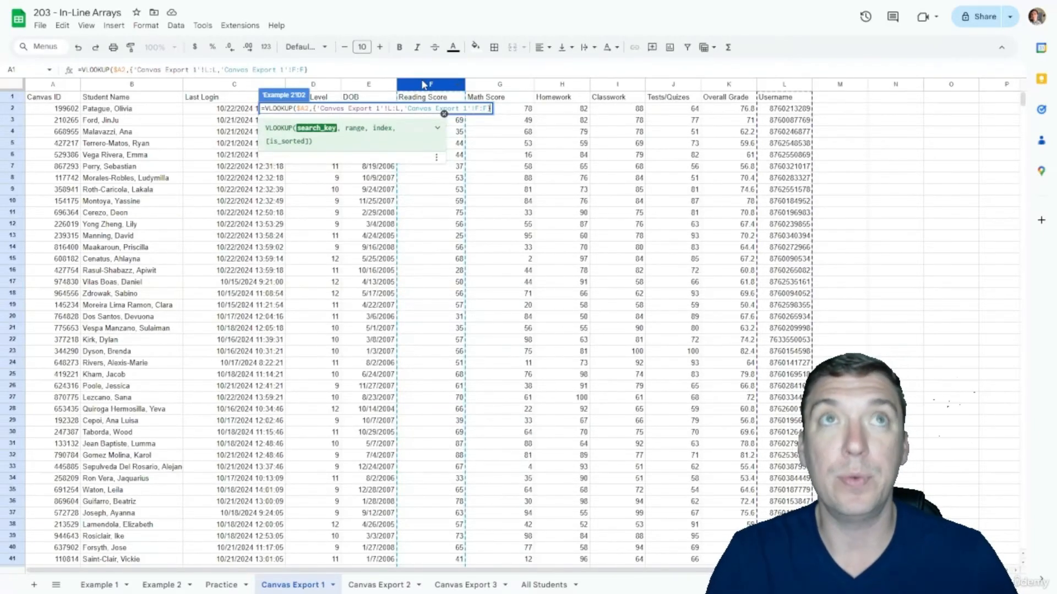
pyautogui.write(',2')
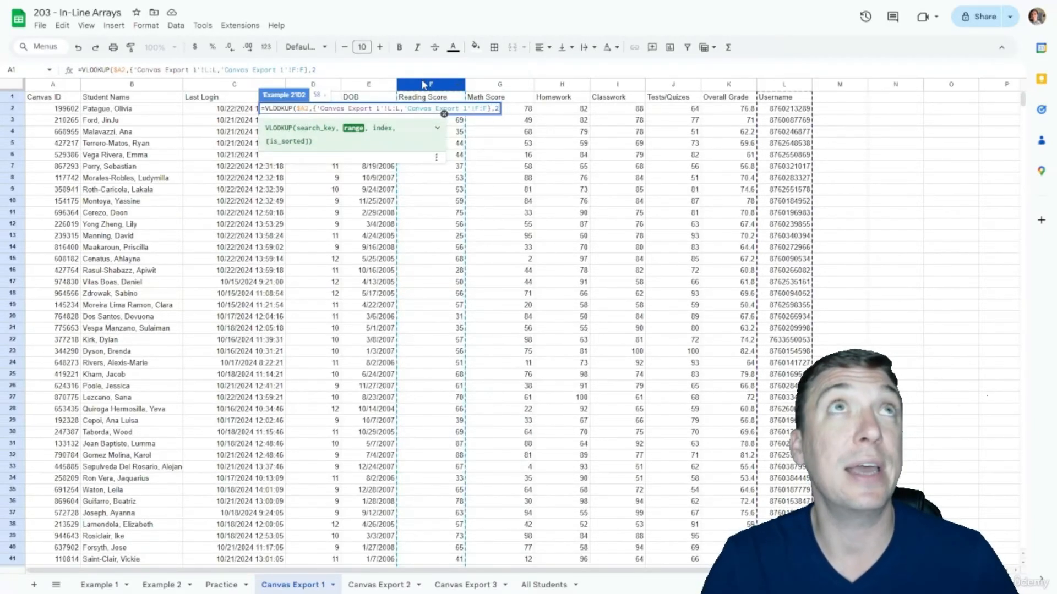
pyautogui.write(',F')
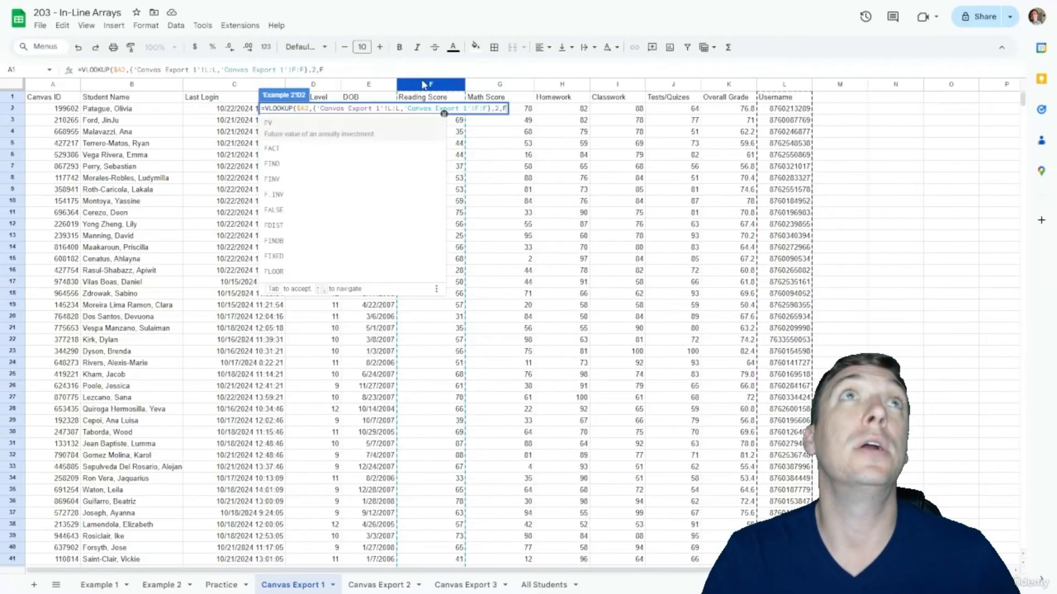
pyautogui.write('ALSE)')
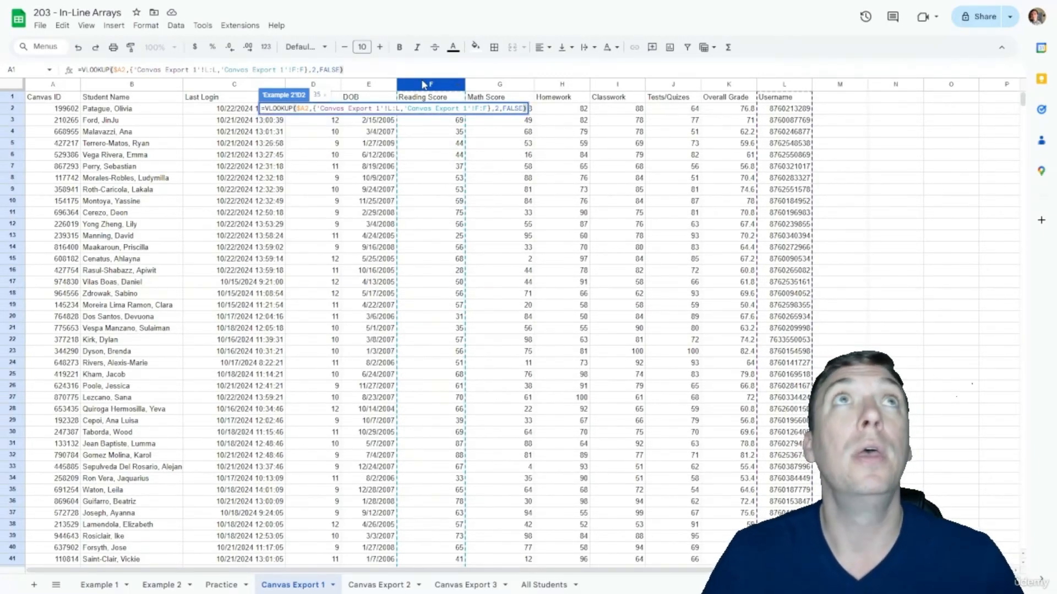
pyautogui.press('Return')
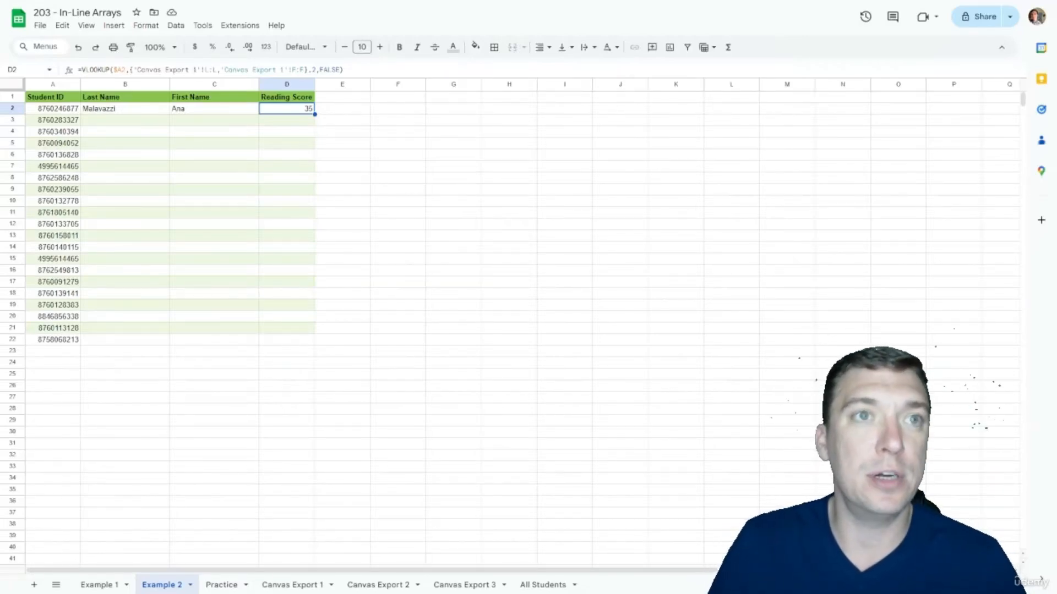
pyautogui.click(378, 586)
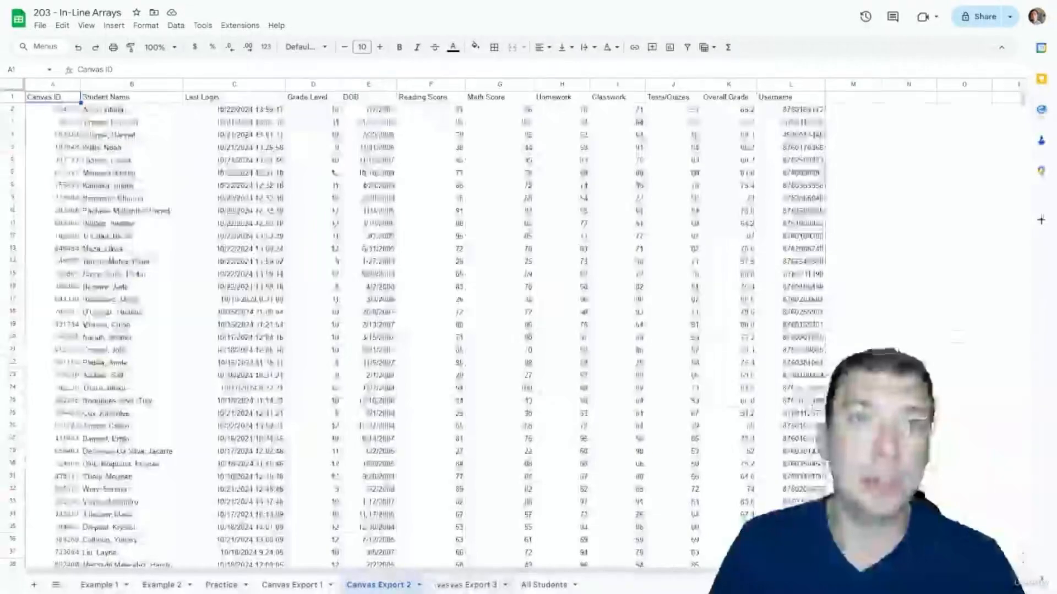
pyautogui.click(464, 586)
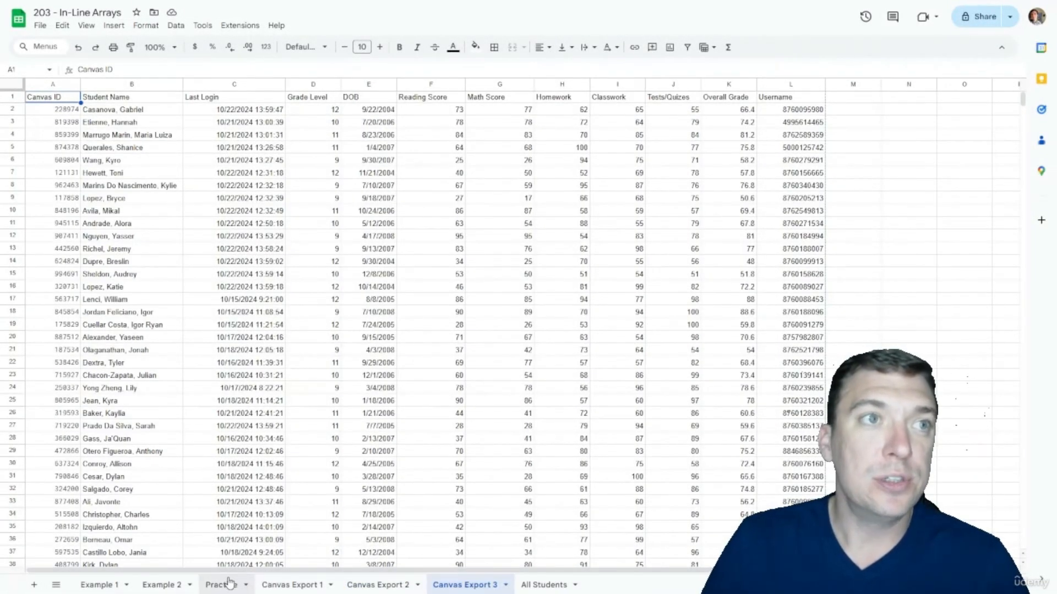
pyautogui.click(162, 585)
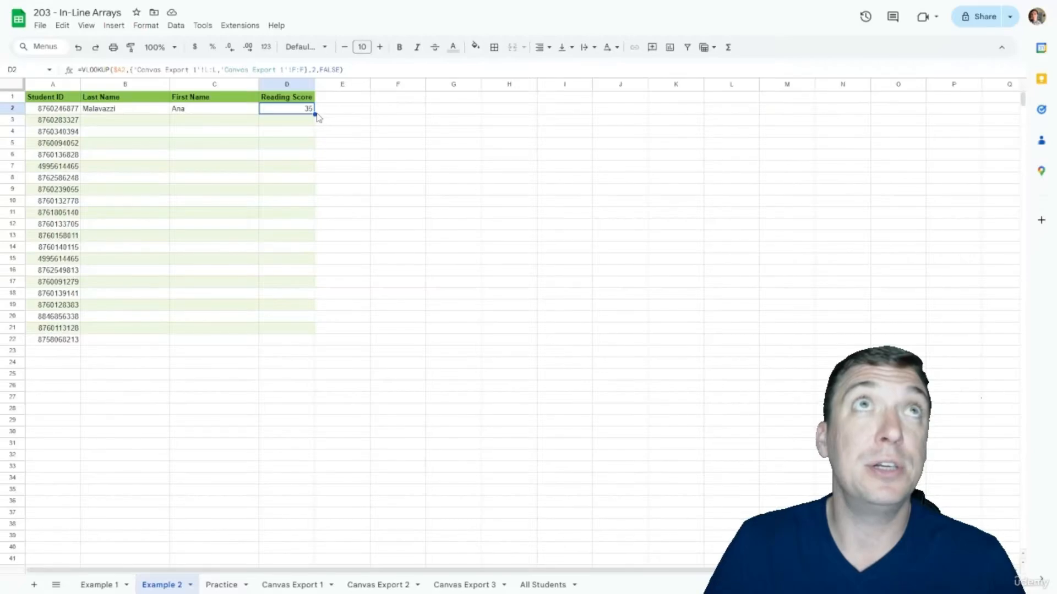
# Step: Fill D2's Reading Score lookup down to D22, check the #N/A in D7, and edit D2's formula
pyautogui.moveTo(314, 114); pyautogui.dragTo(307, 340)
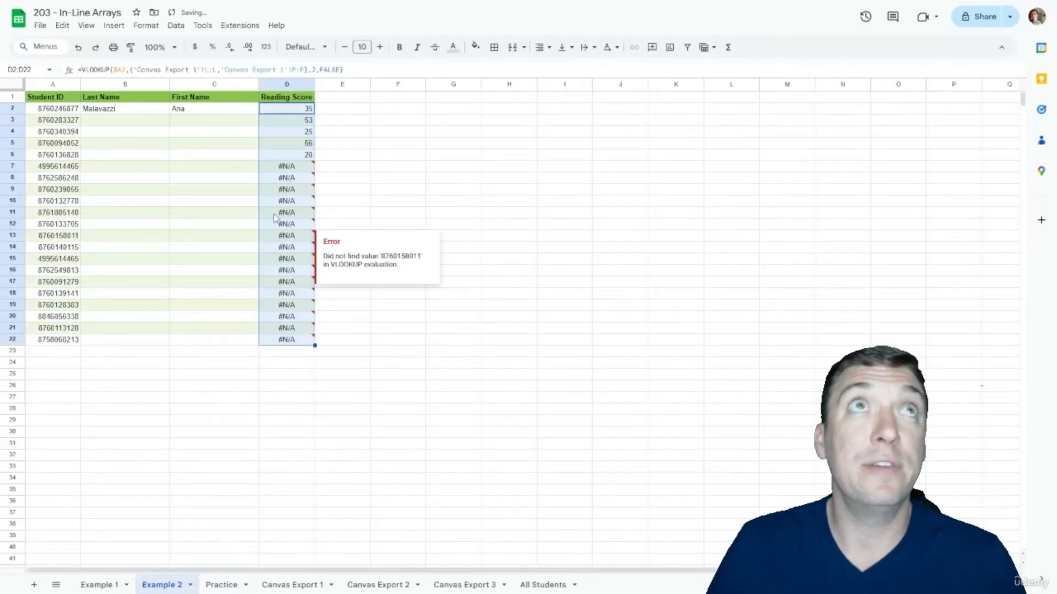
pyautogui.click(294, 166)
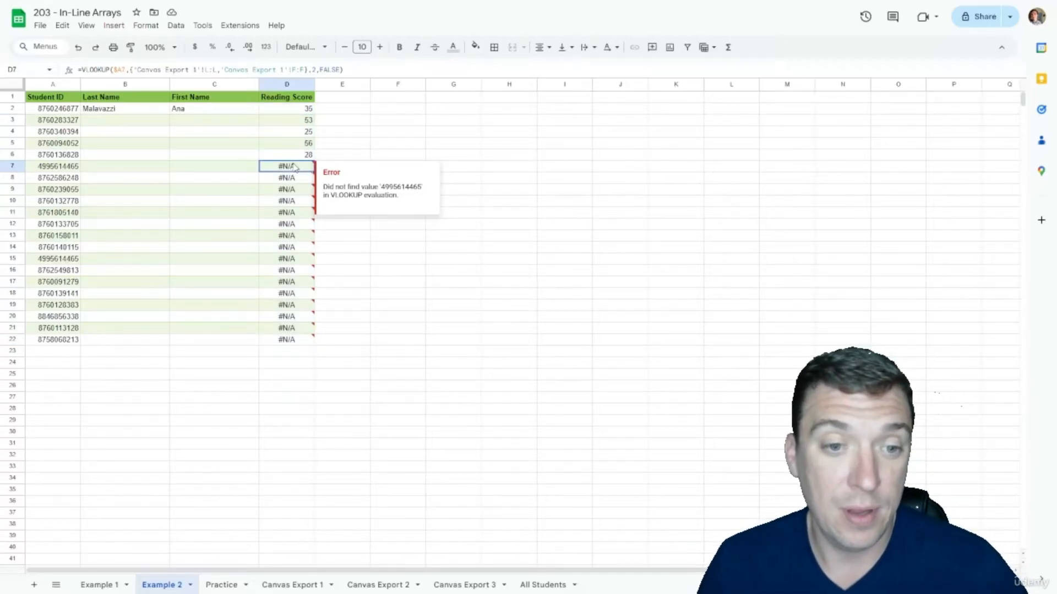
pyautogui.click(311, 109)
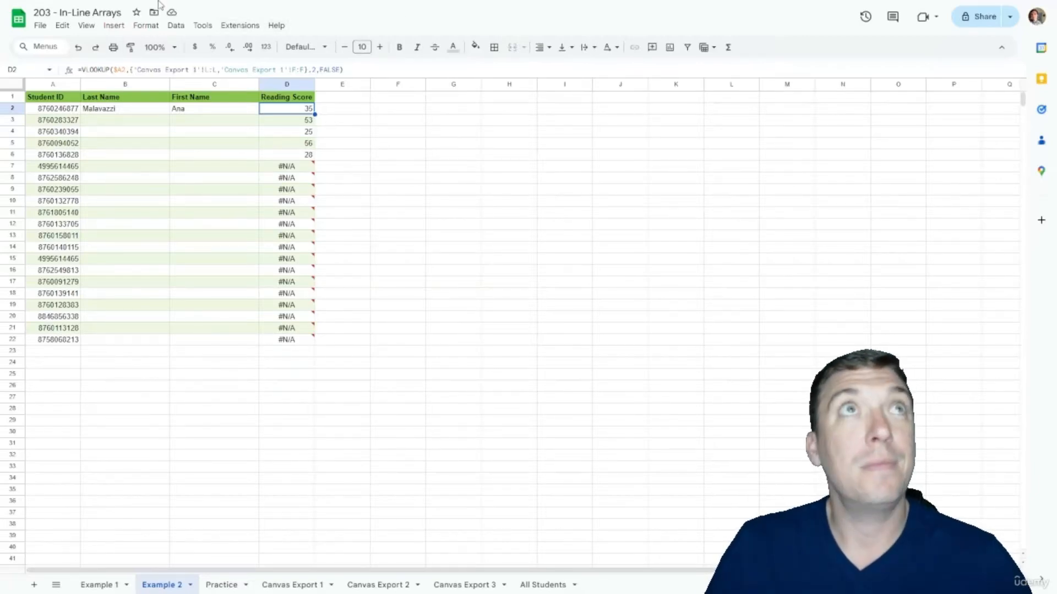
pyautogui.click(304, 70)
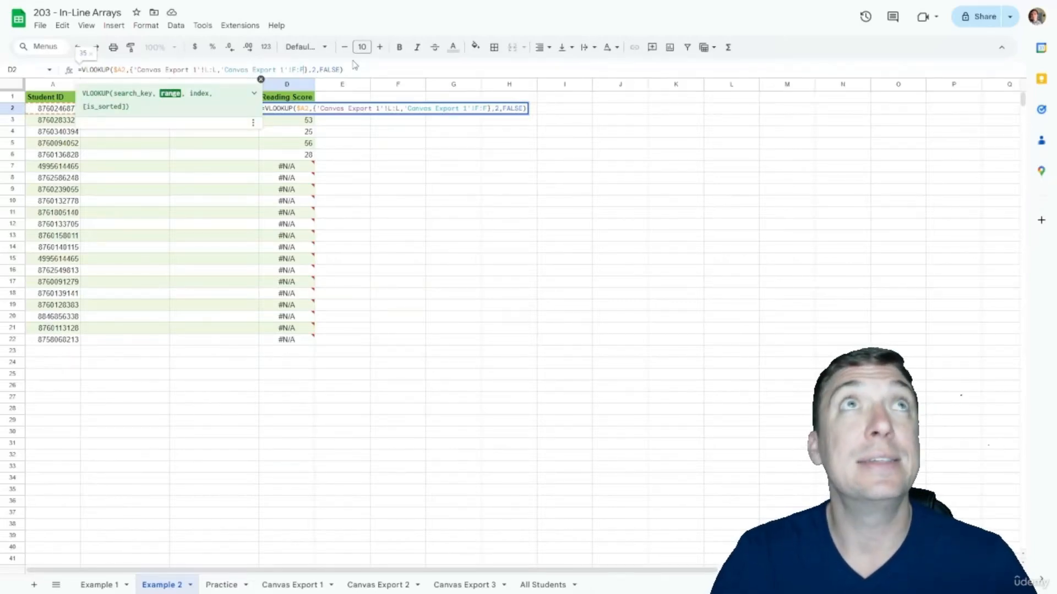
# Step: Stack Canvas Export 2's L:L and F:F columns into D2's lookup array after a semicolon
pyautogui.write(';')
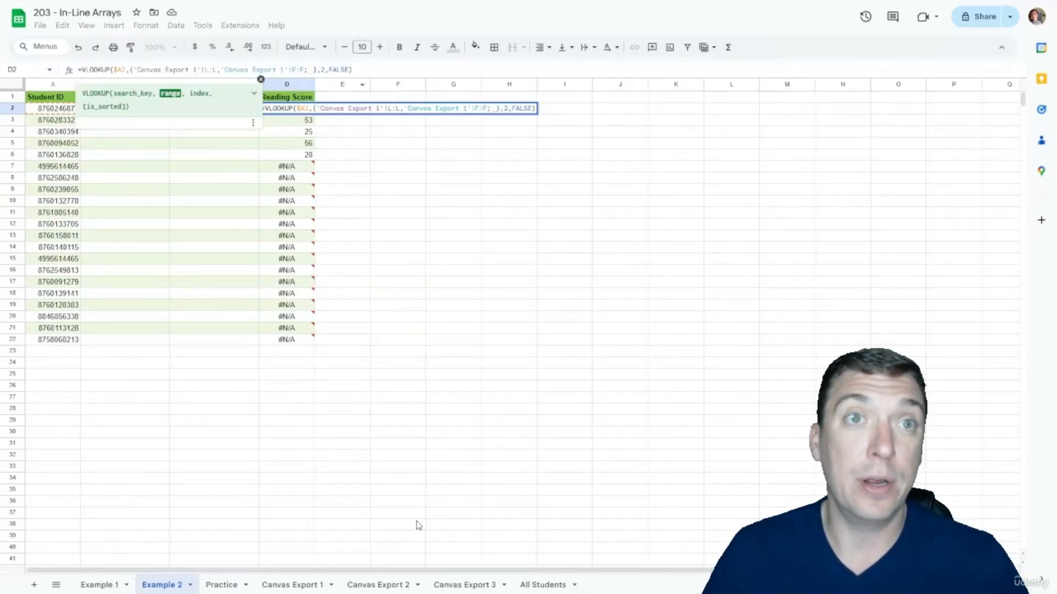
pyautogui.click(360, 582)
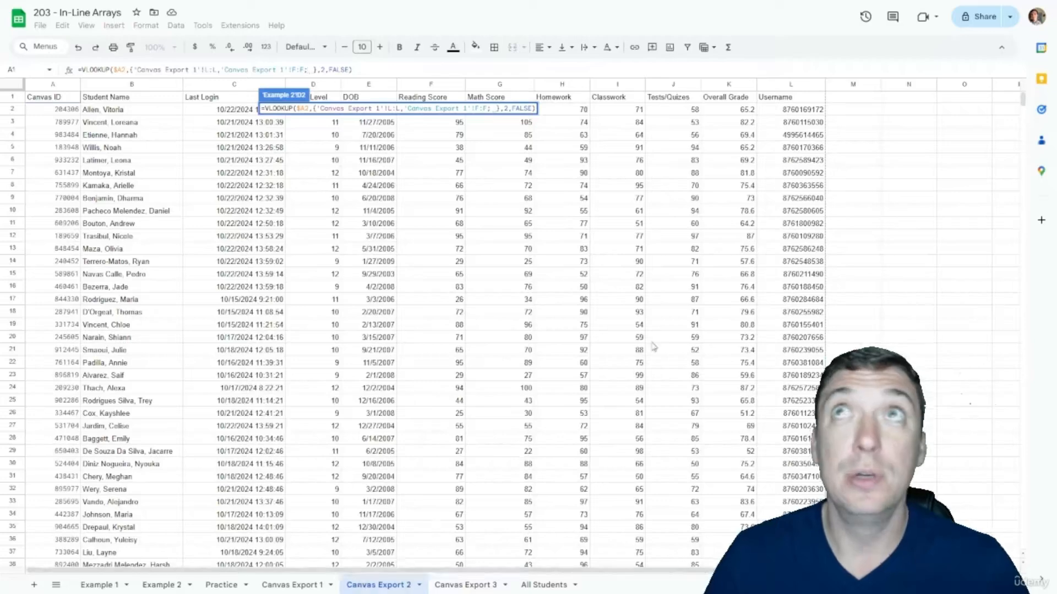
pyautogui.click(777, 84)
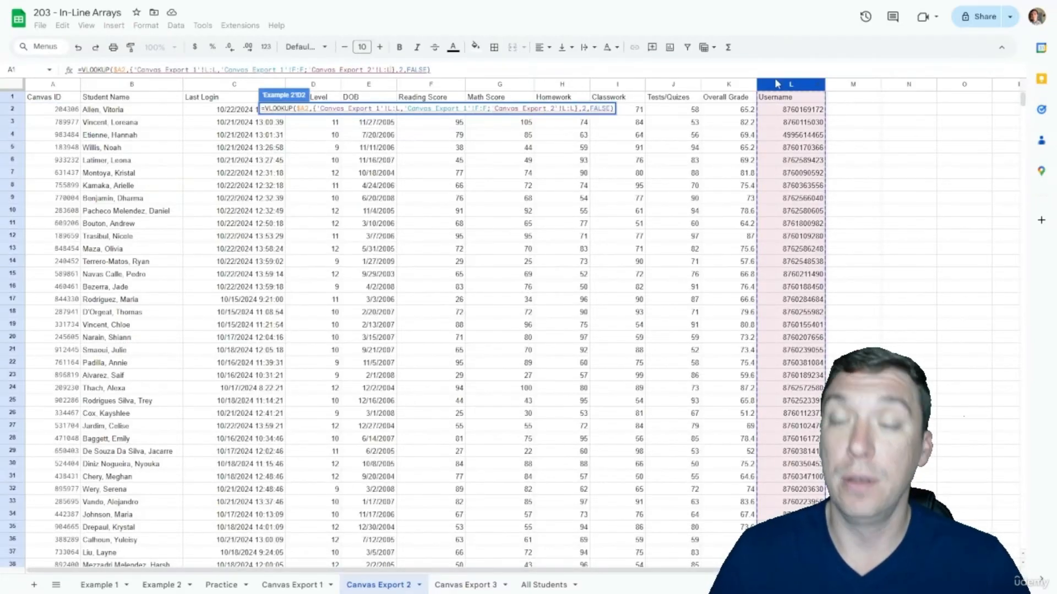
pyautogui.write(',')
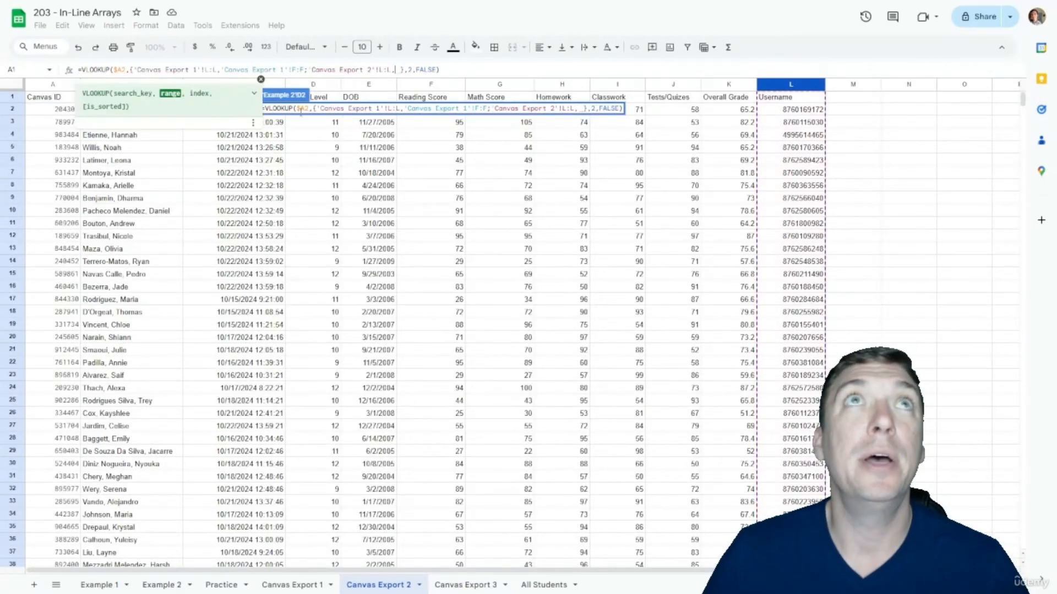
pyautogui.click(434, 84)
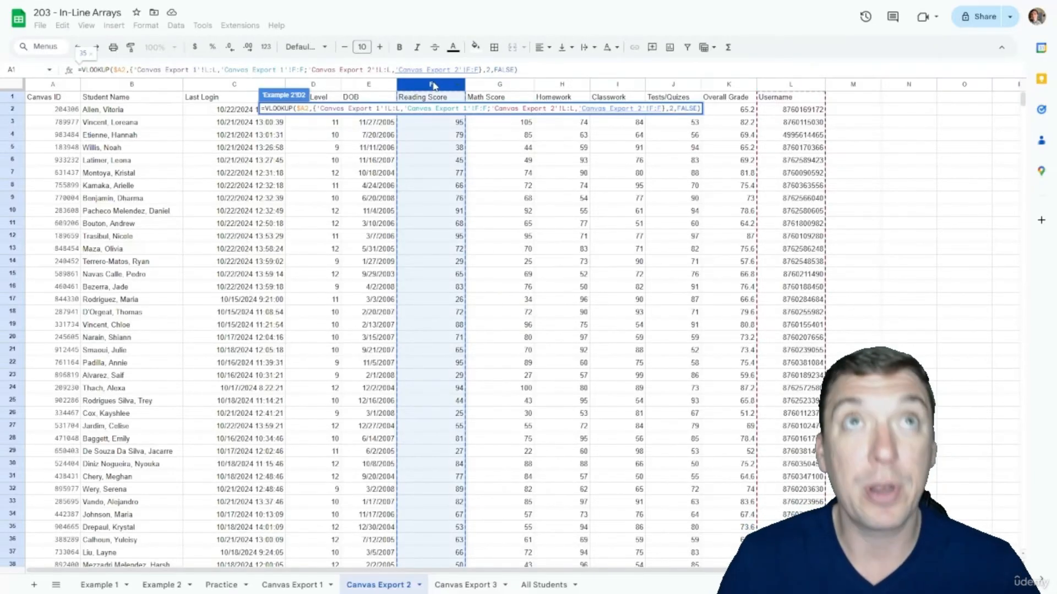
# Step: Stack Canvas Export 3's L:L and F:F columns into the array and fill D2 down to D22
pyautogui.write(';')
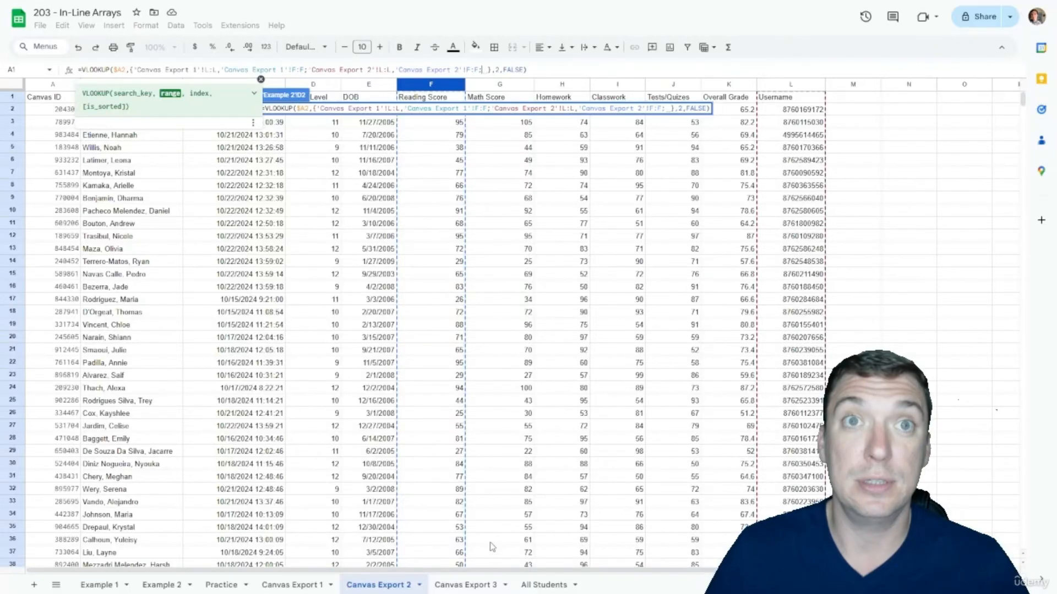
pyautogui.click(468, 586)
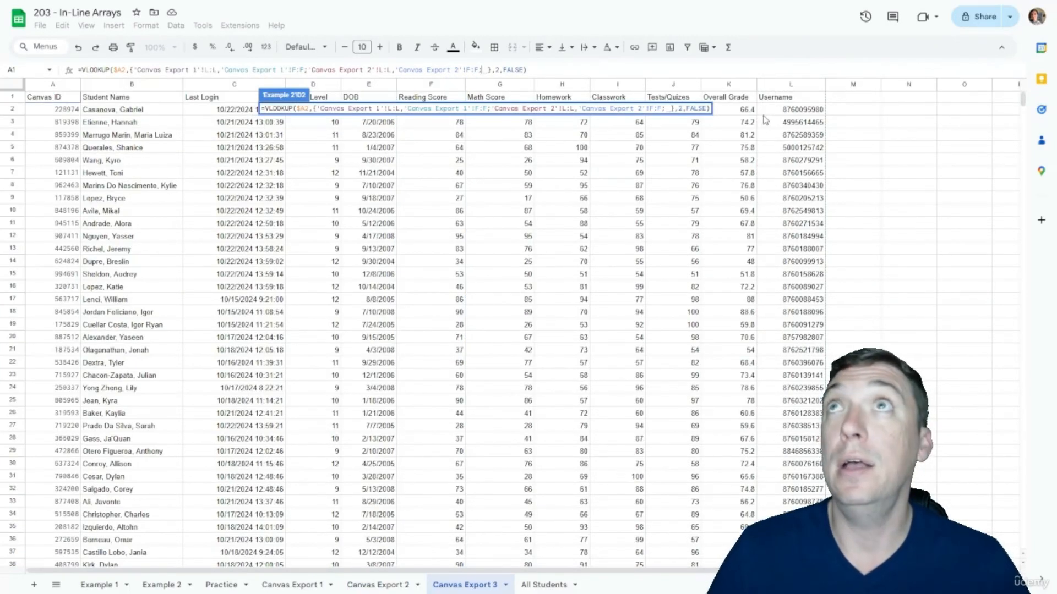
pyautogui.click(775, 85)
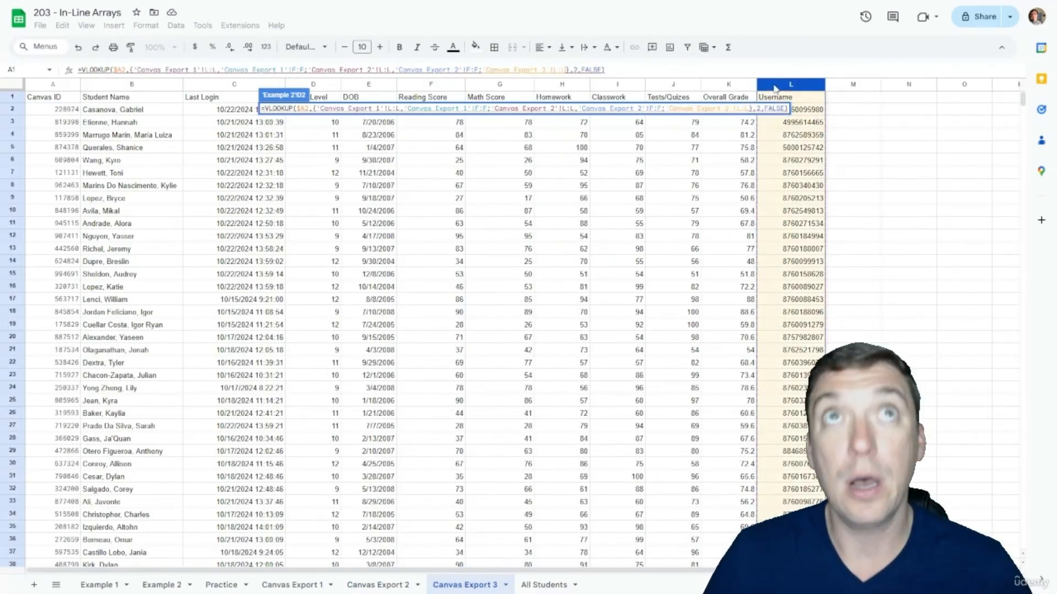
pyautogui.write(',')
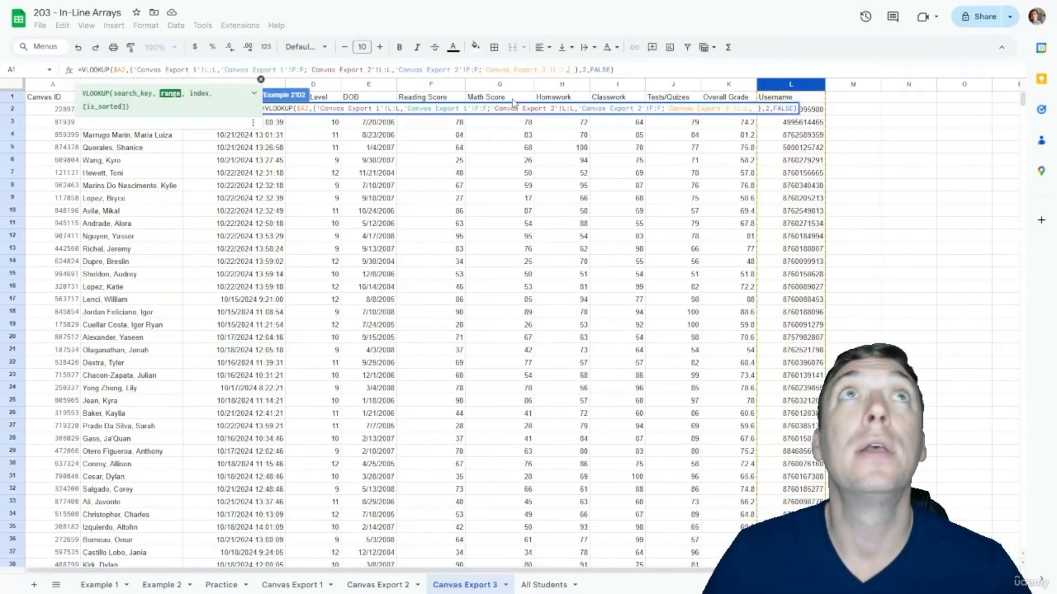
pyautogui.click(440, 85)
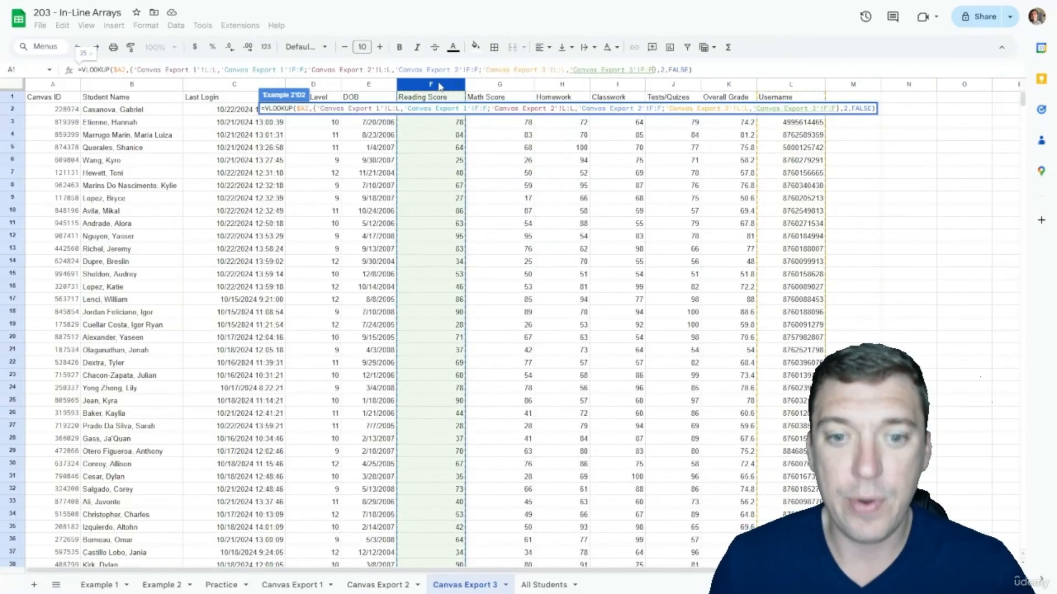
pyautogui.press('Return')
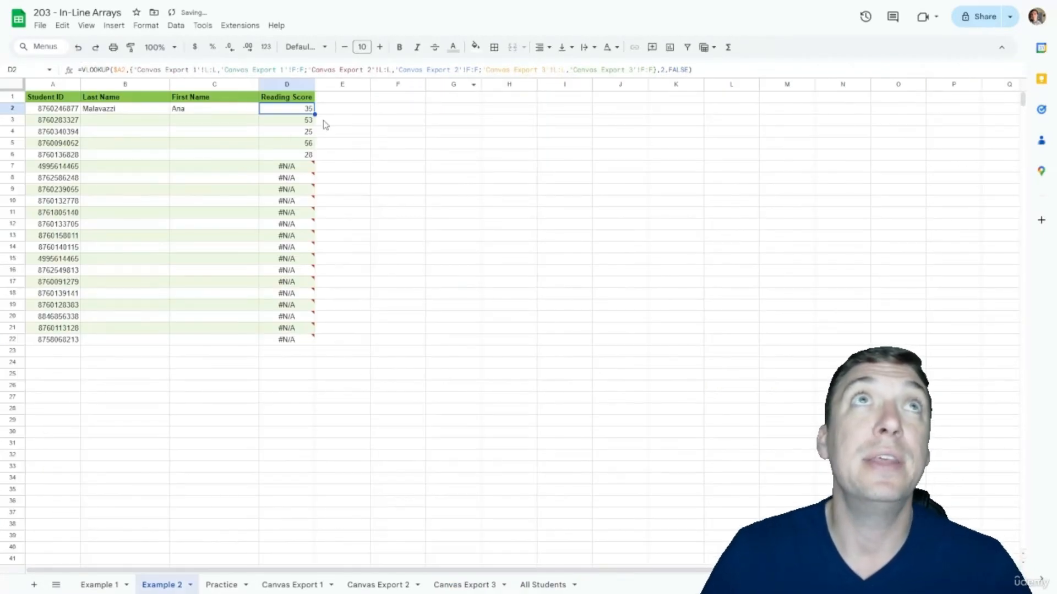
pyautogui.moveTo(315, 114); pyautogui.dragTo(296, 341)
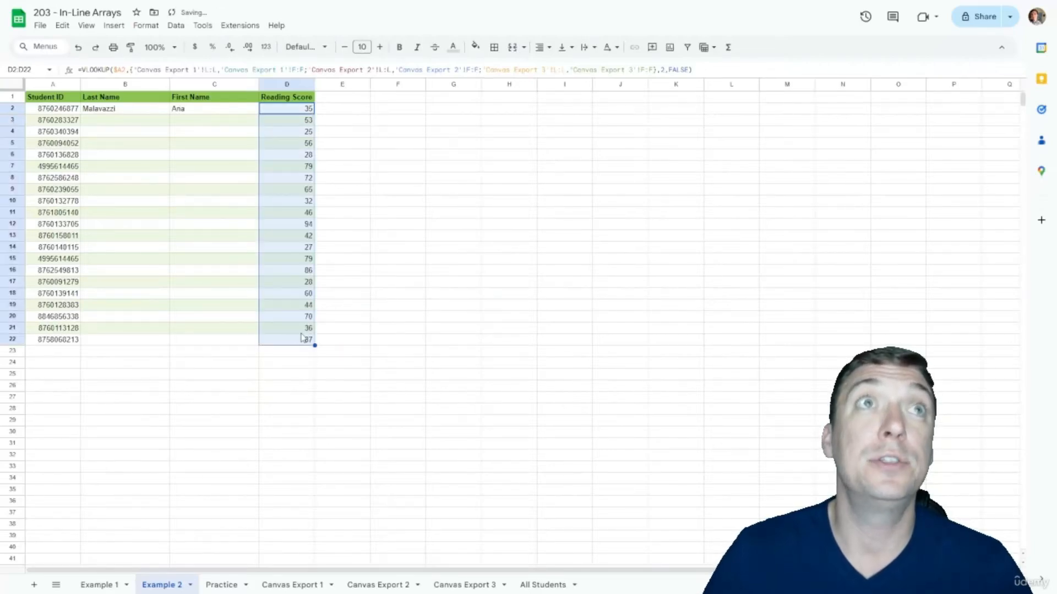
pyautogui.click(327, 296)
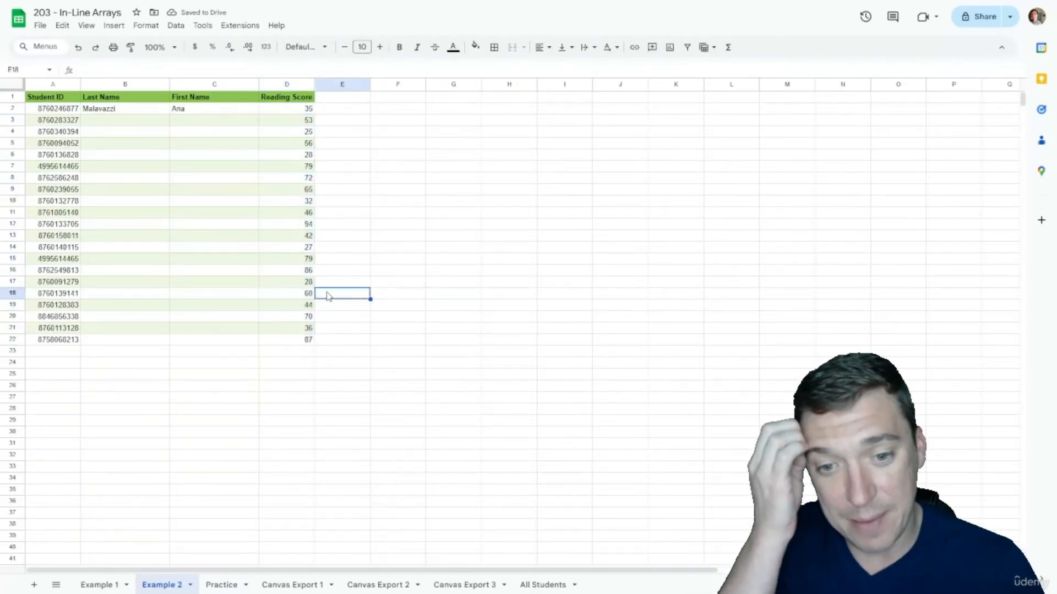
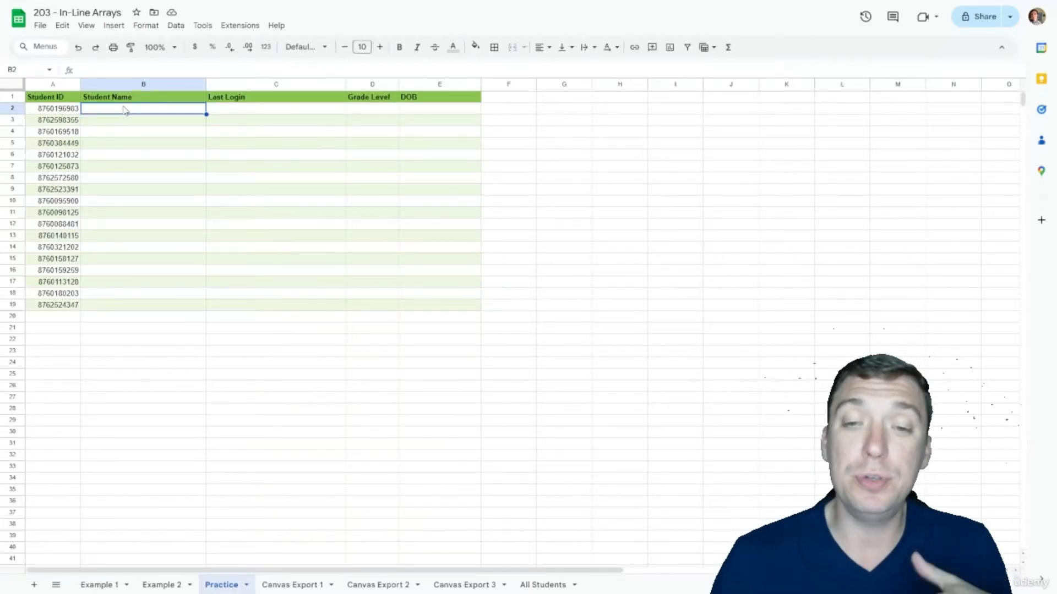
# Step: Enter a VLOOKUP in B2 matching A2 against Canvas Export 1's absolute column L and returning column B
pyautogui.write('=')
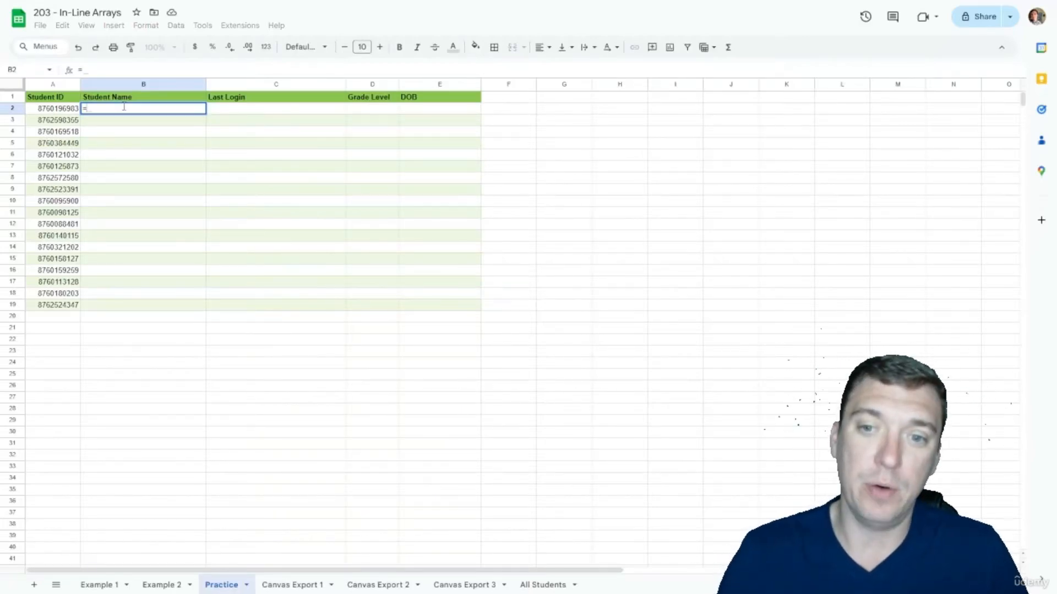
pyautogui.write('VLOOKUP(')
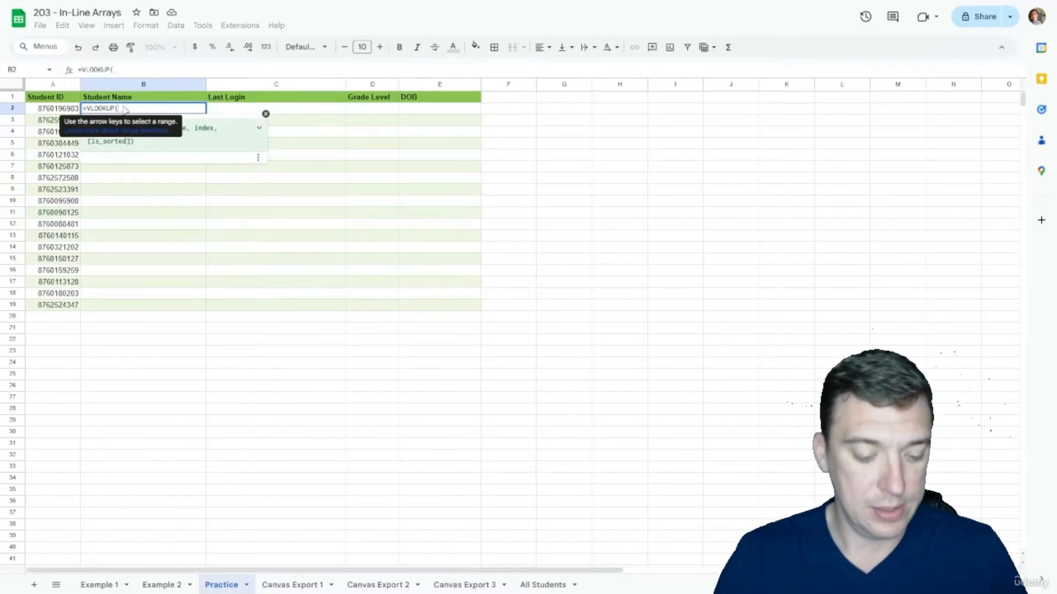
pyautogui.write('$A2,{')
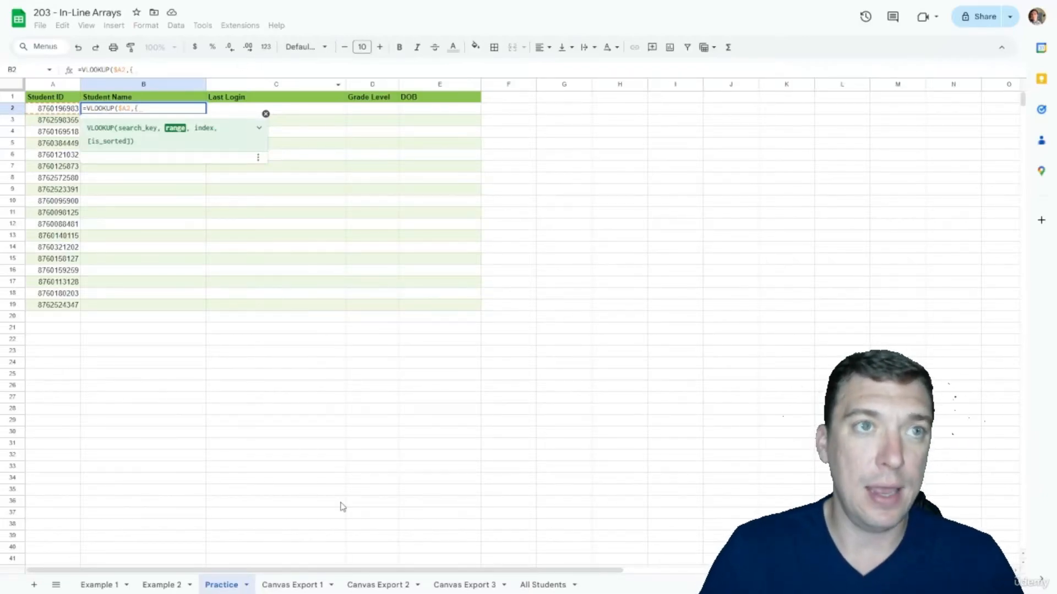
pyautogui.click(294, 585)
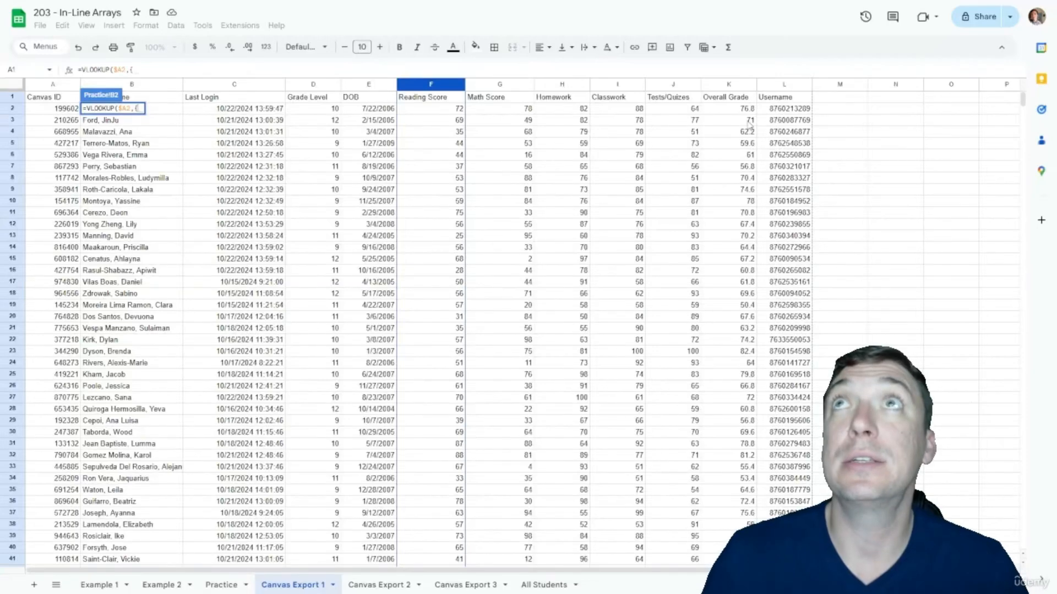
pyautogui.click(777, 85)
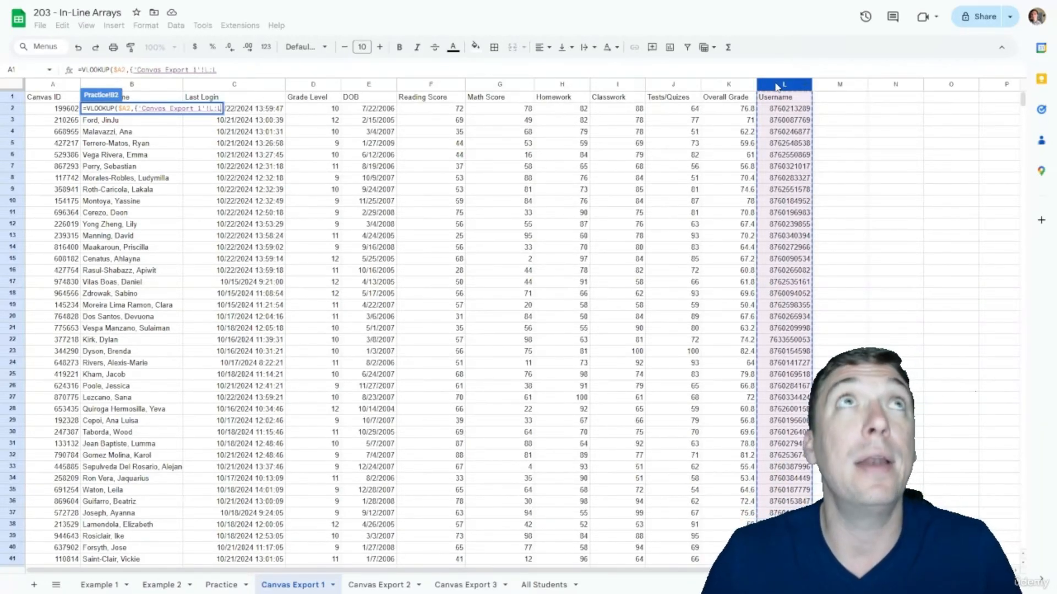
pyautogui.press('F4')
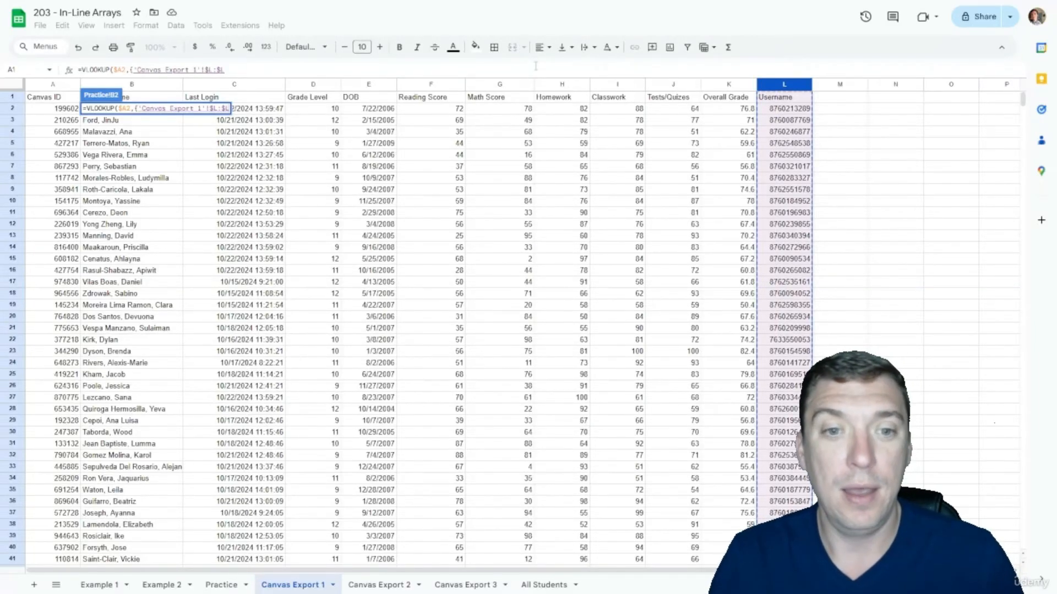
pyautogui.write(',')
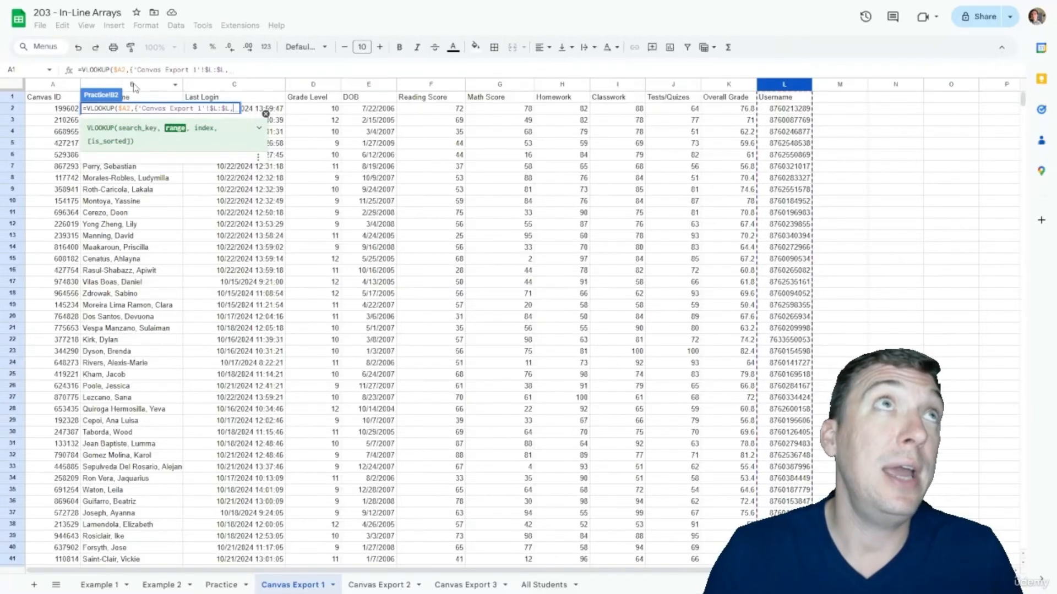
pyautogui.click(133, 86)
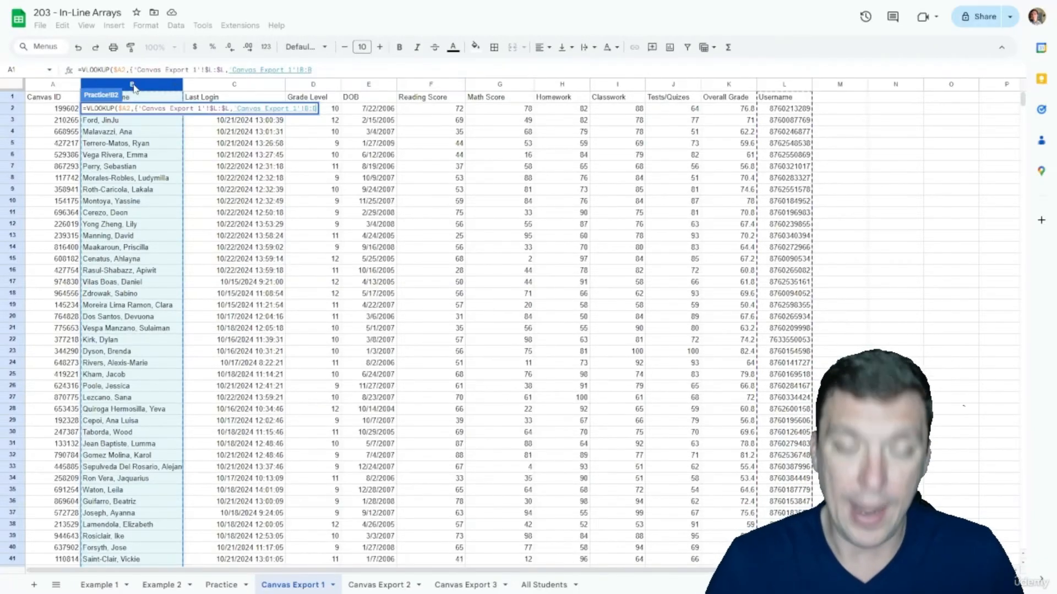
pyautogui.write('}')
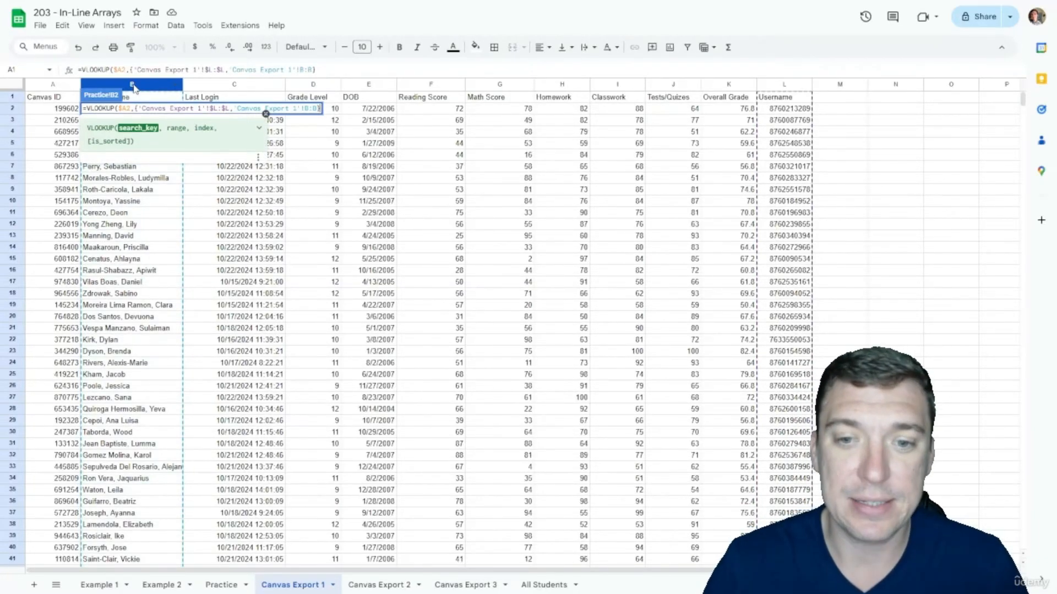
pyautogui.write(',2')
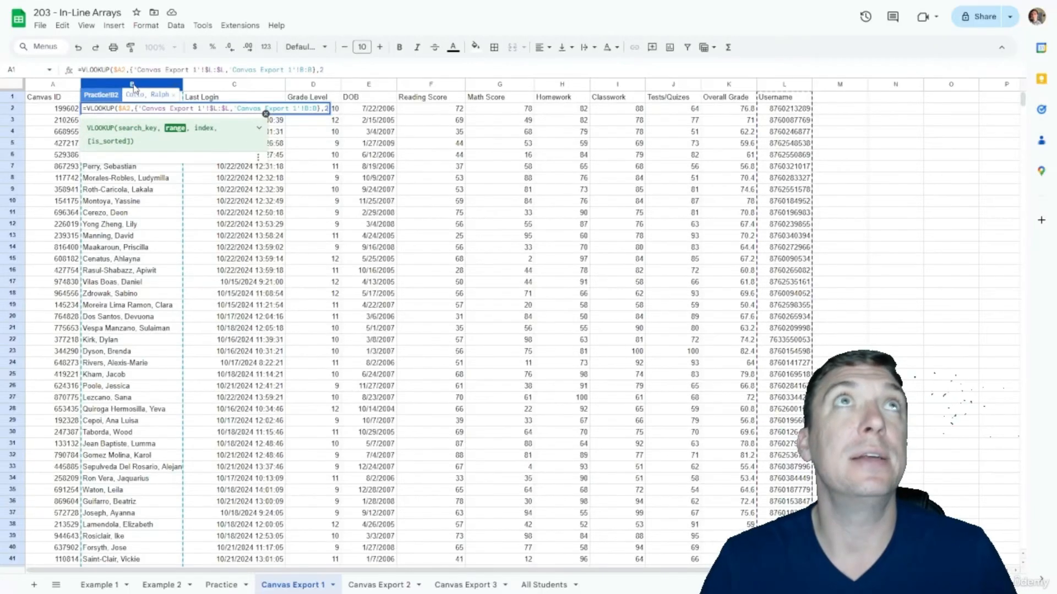
pyautogui.write(',FLASE)')
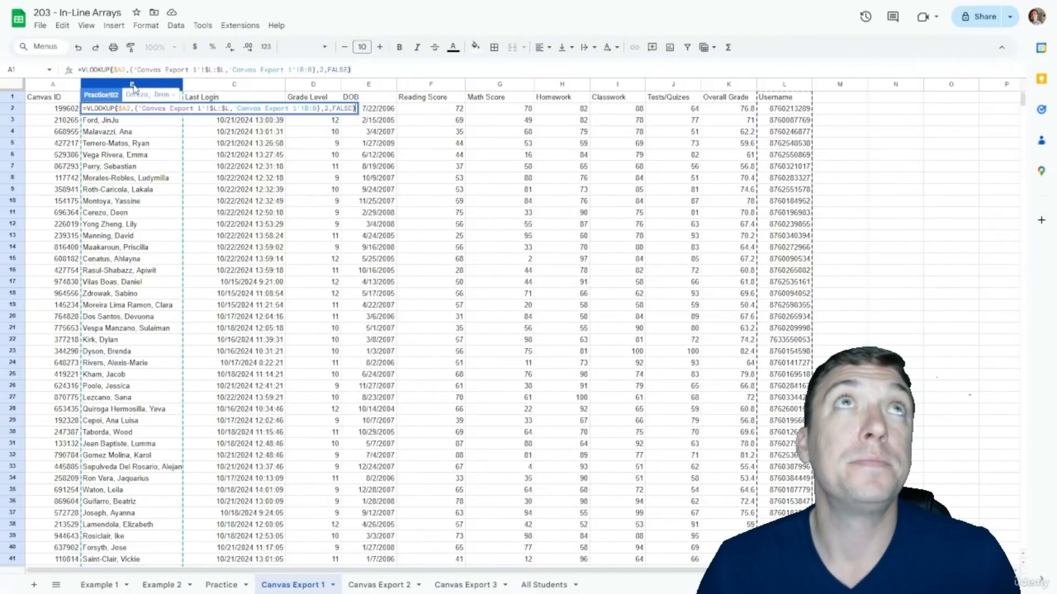
pyautogui.press('Return')
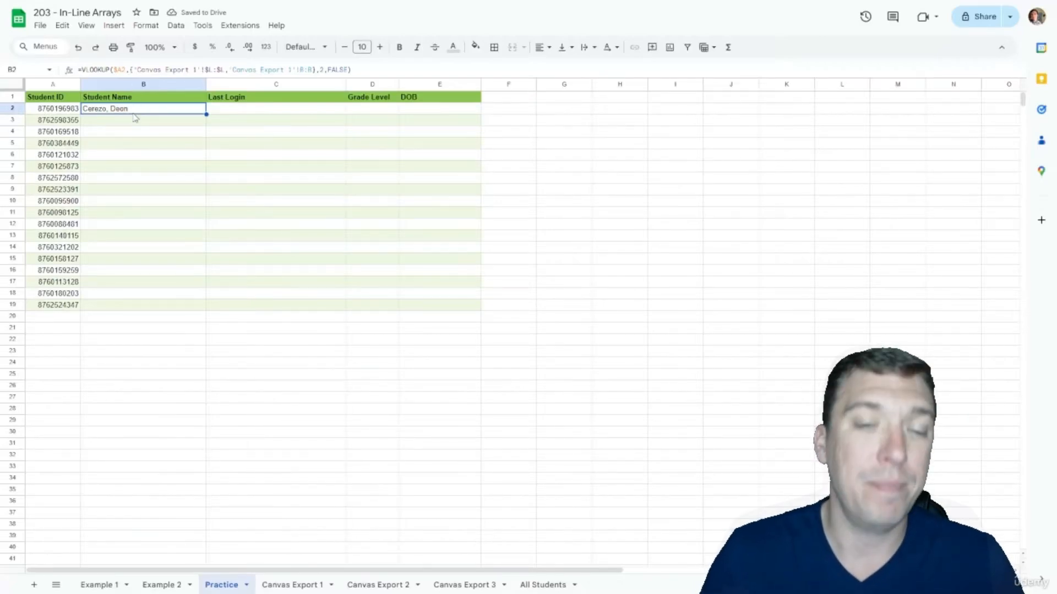
pyautogui.press('Delete')
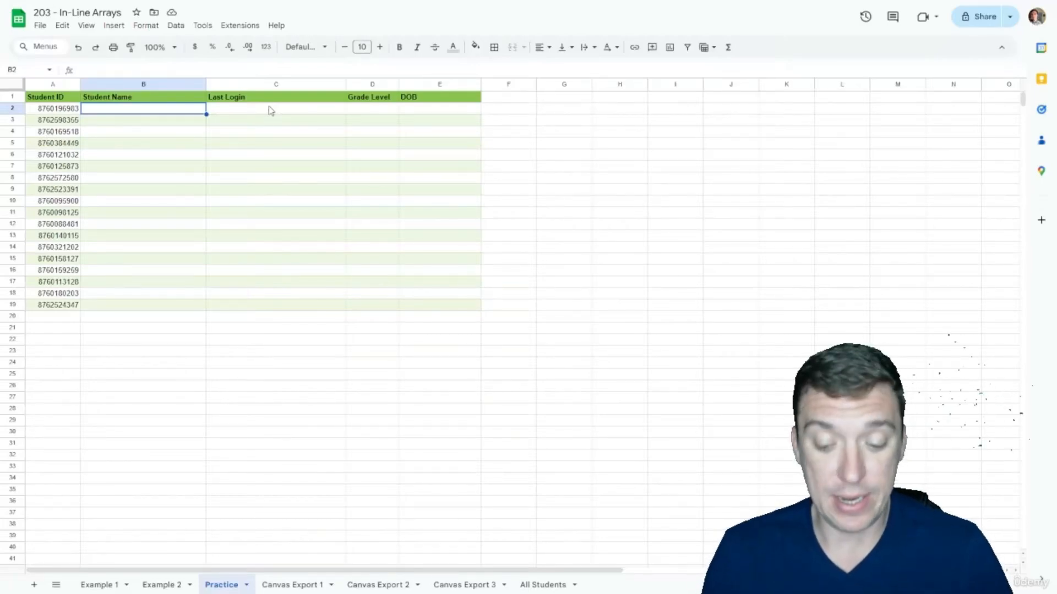
pyautogui.write('=VLOOKUP')
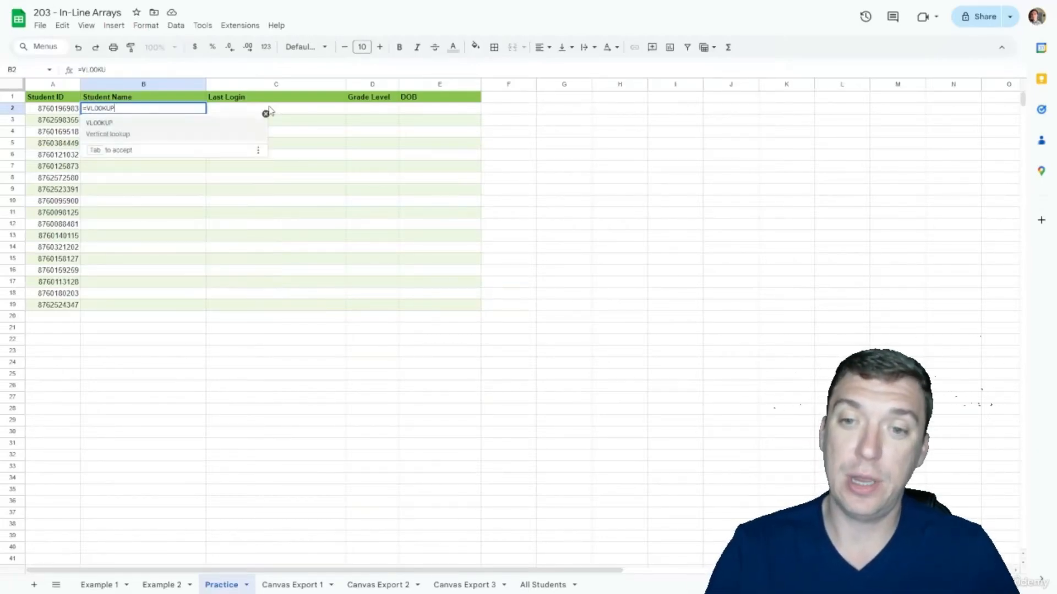
pyautogui.write('($A2')
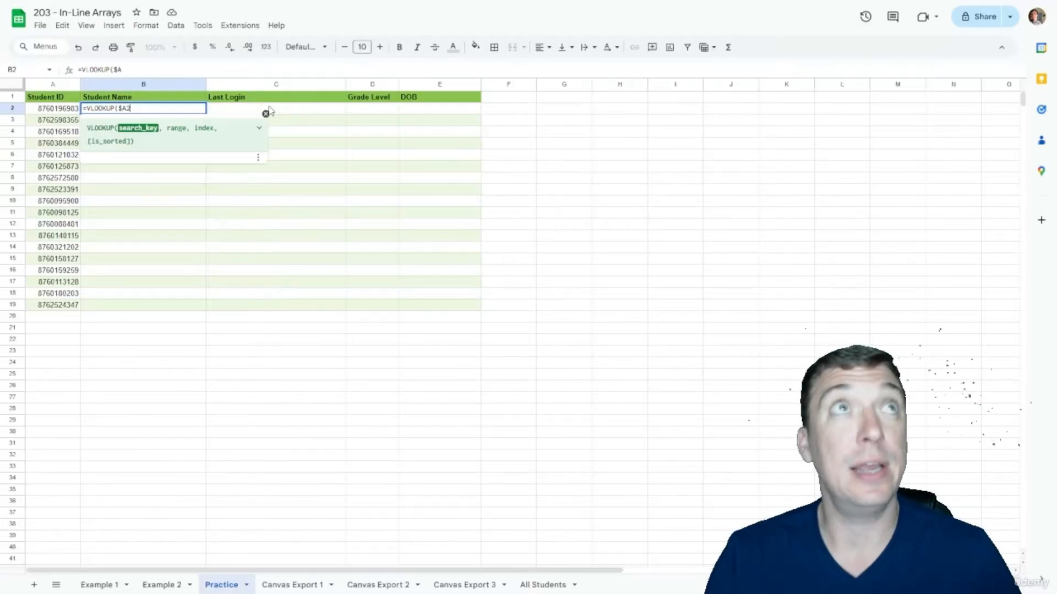
pyautogui.write(',{')
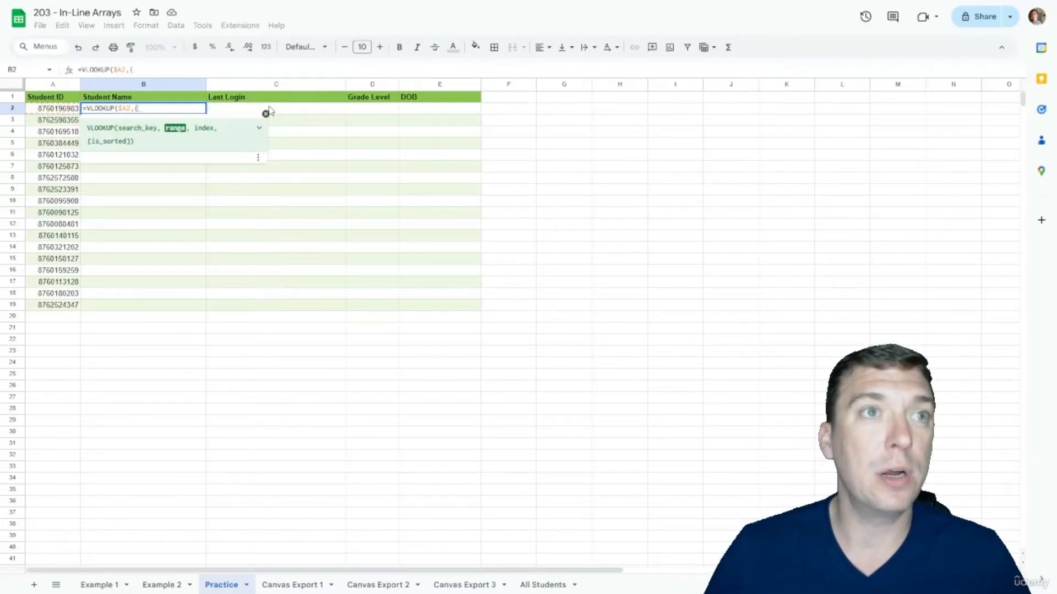
pyautogui.click(280, 585)
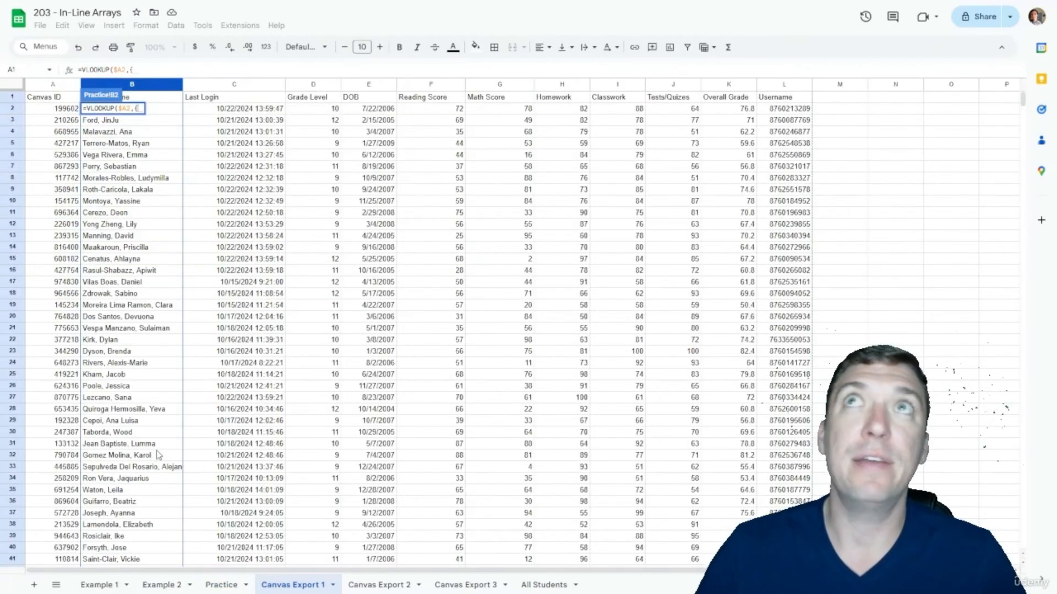
pyautogui.click(786, 85)
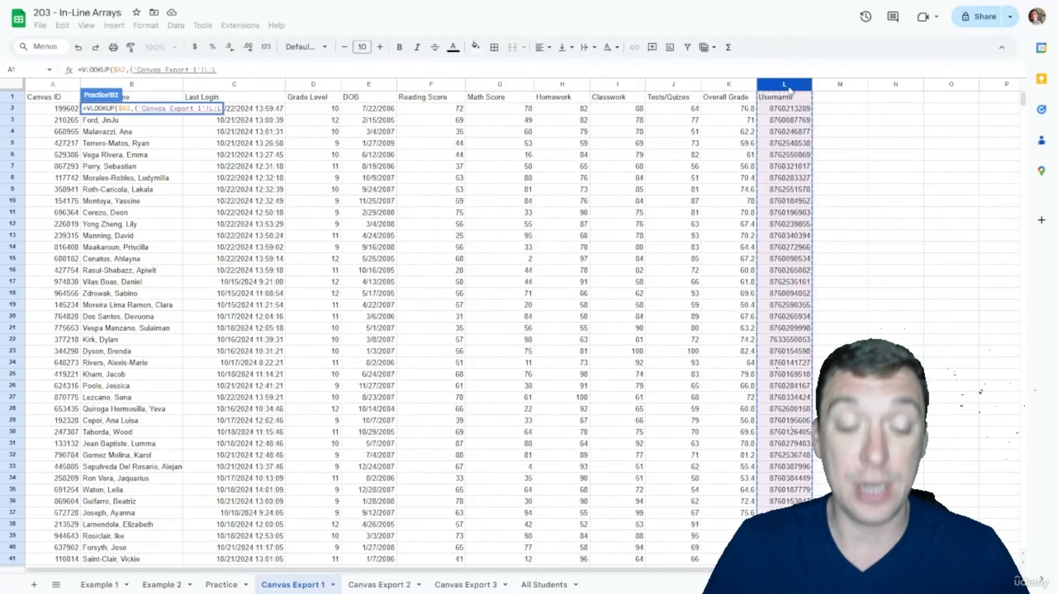
pyautogui.click(209, 70)
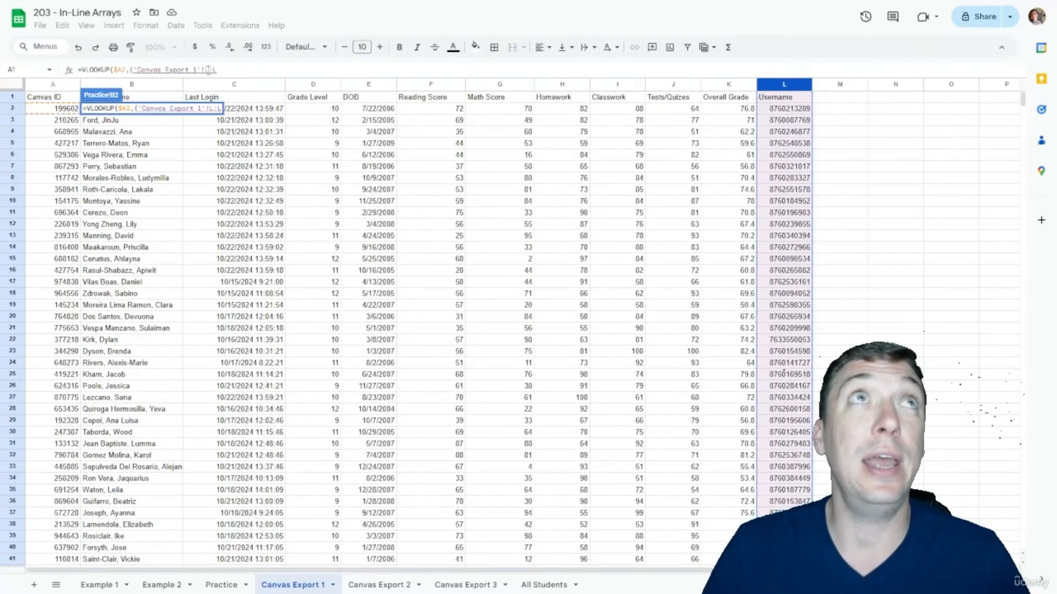
pyautogui.write('$L:')
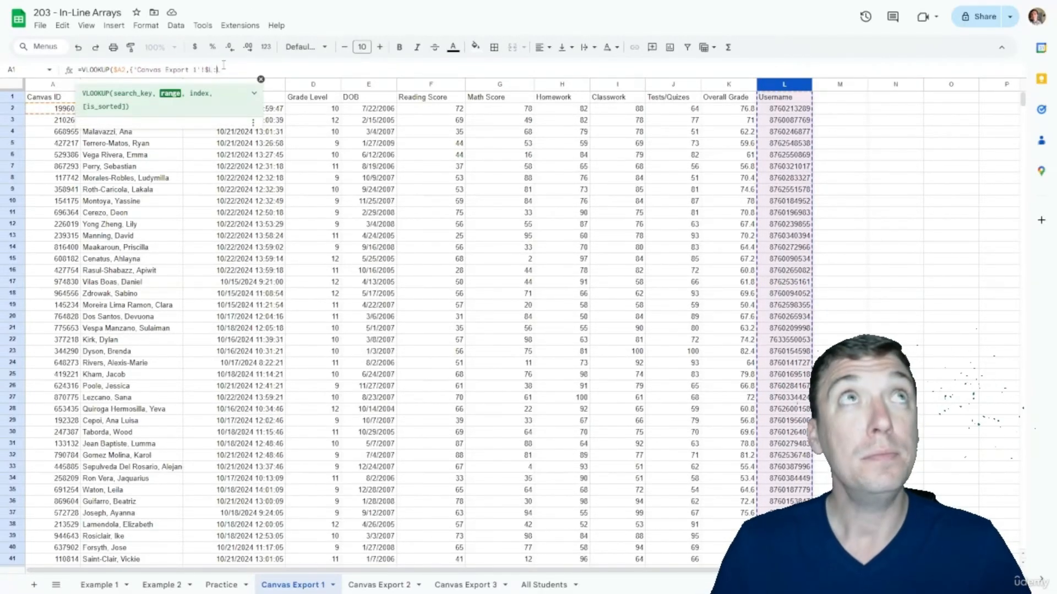
pyautogui.write('$L')
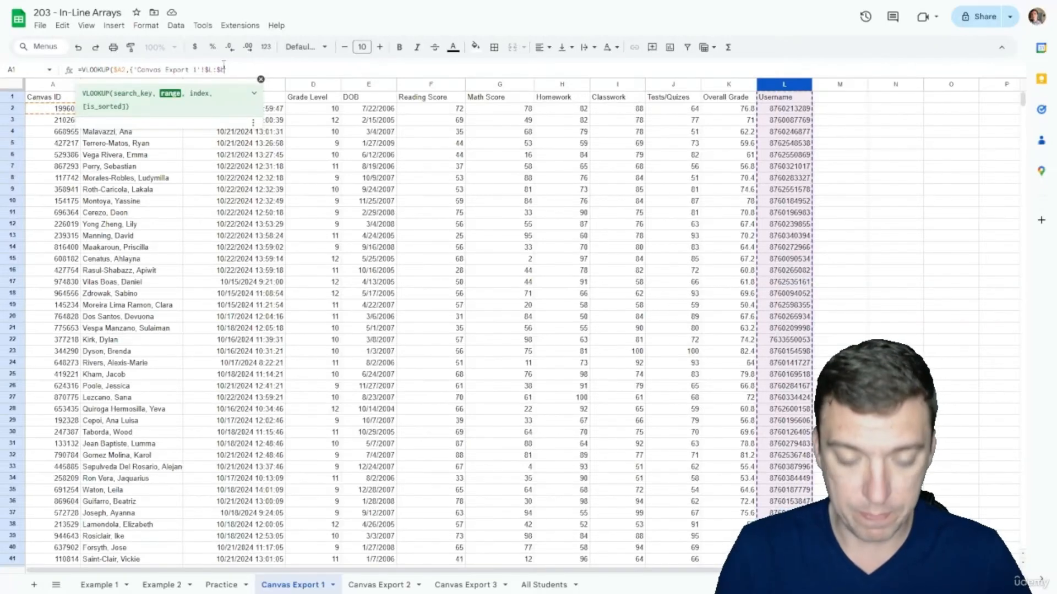
pyautogui.write(',')
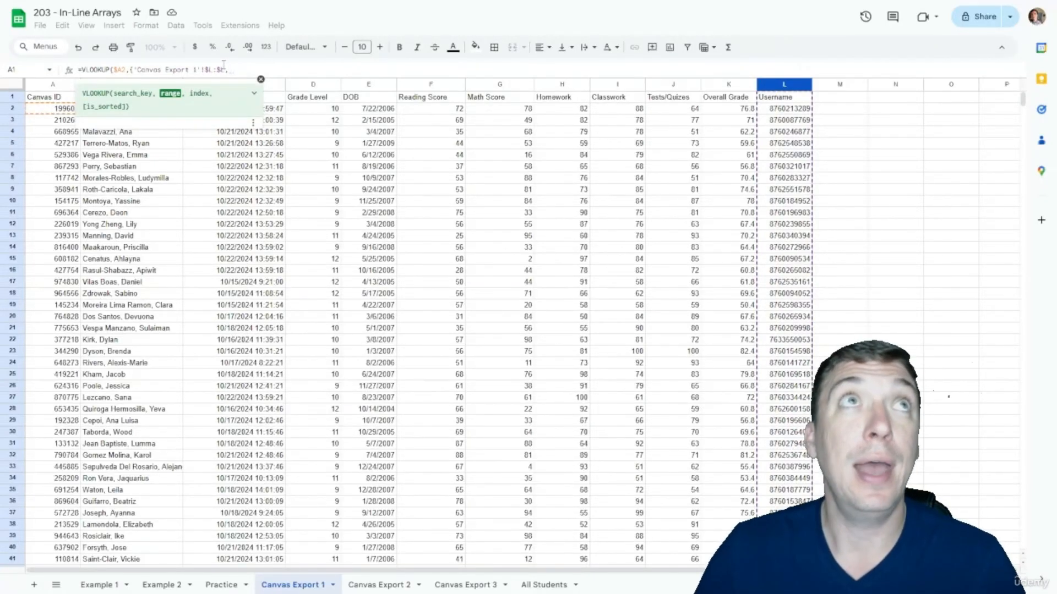
pyautogui.click(63, 84)
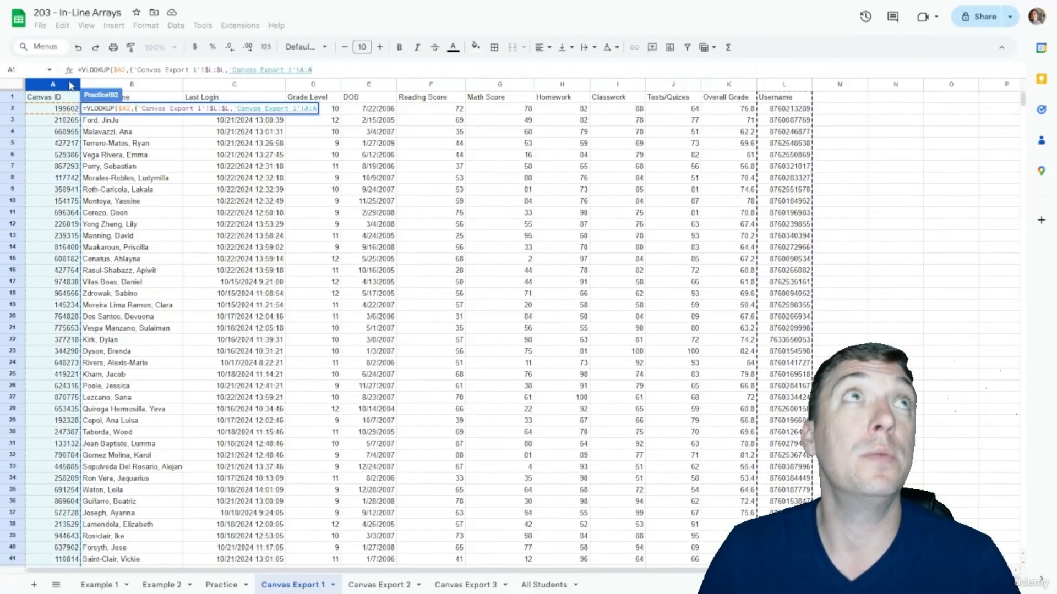
pyautogui.click(128, 84)
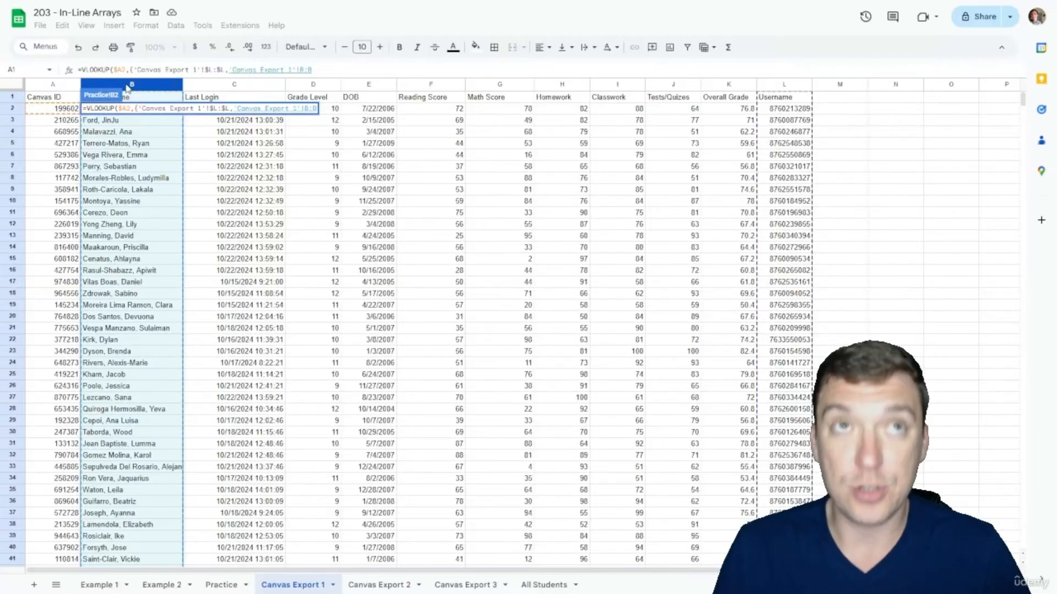
pyautogui.write('}')
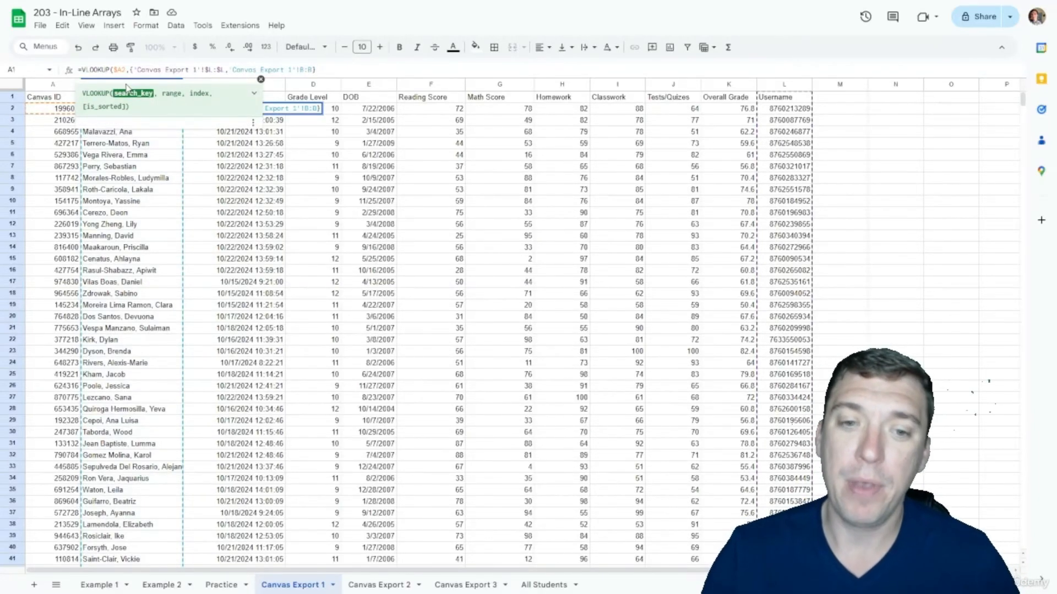
pyautogui.write(',')
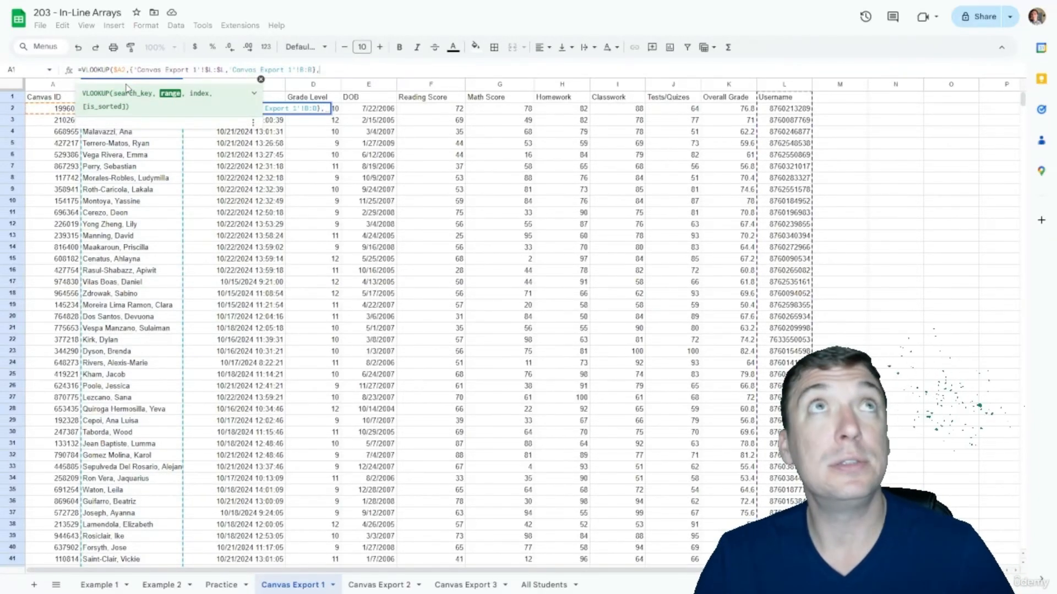
pyautogui.write('2,FALSE')
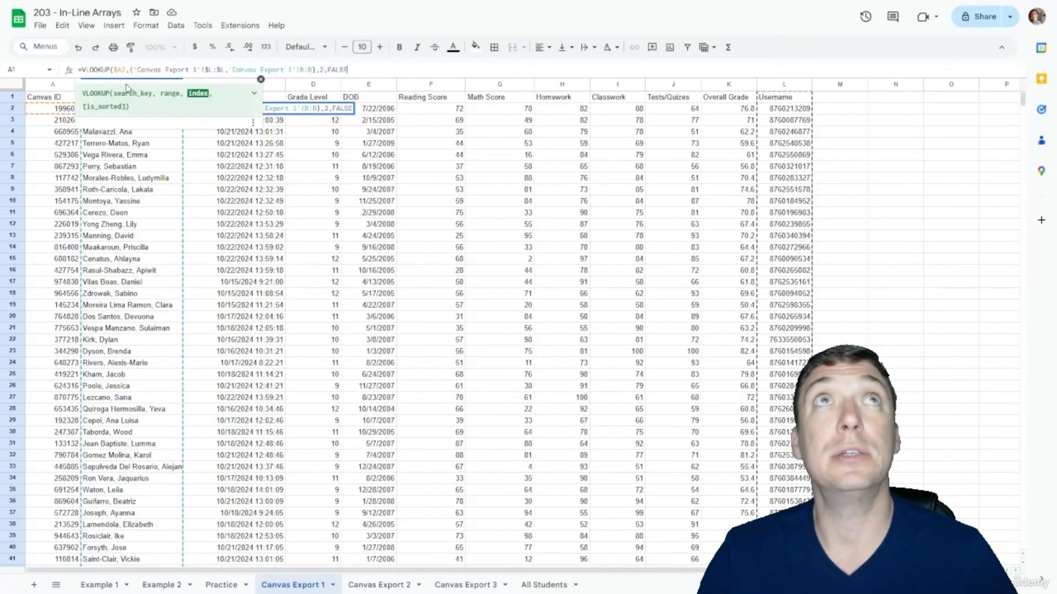
pyautogui.write(')')
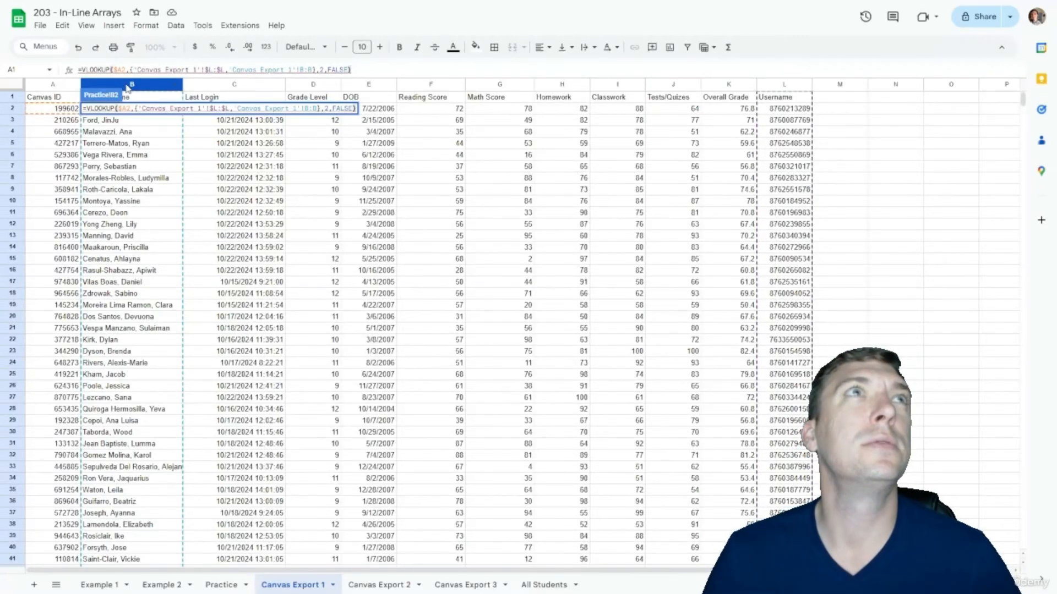
pyautogui.press('Return')
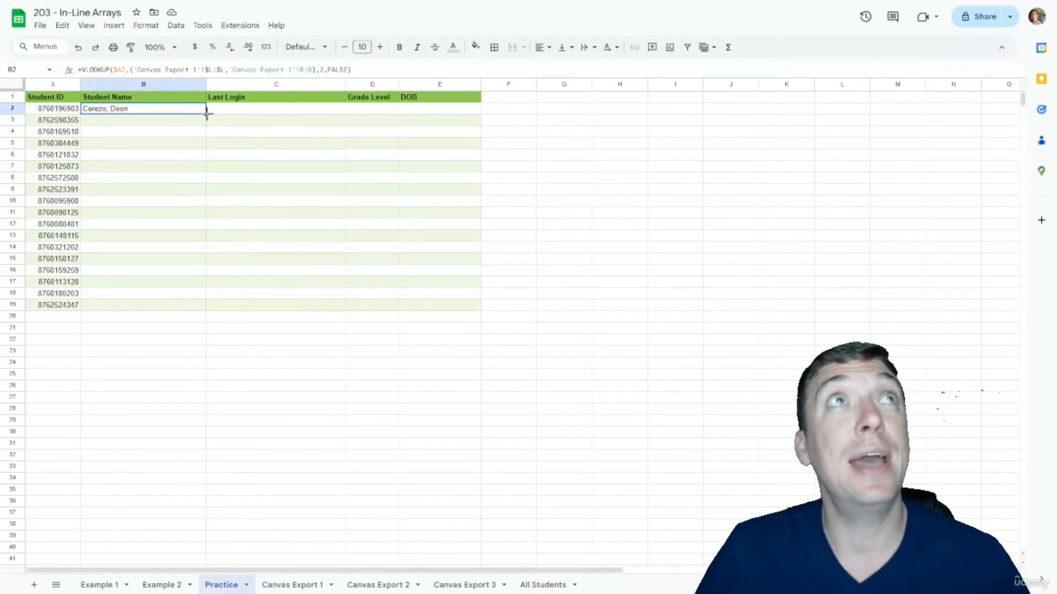
# Step: Copy B2's lookup into C2, compare the two formulas, then clear C2
pyautogui.moveTo(207, 115); pyautogui.dragTo(262, 118)
pyautogui.click(285, 109)
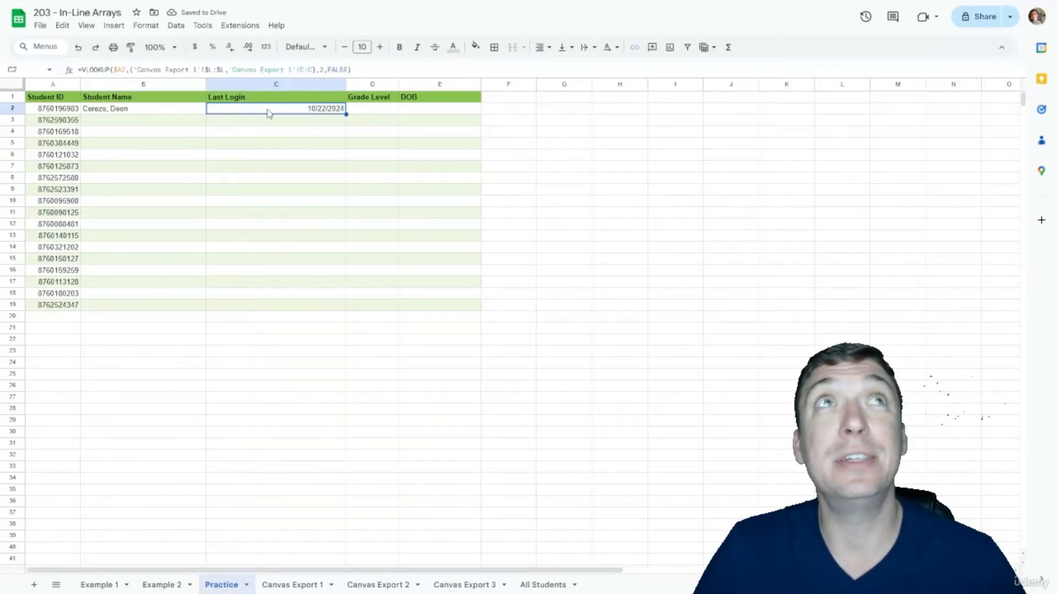
pyautogui.click(178, 112)
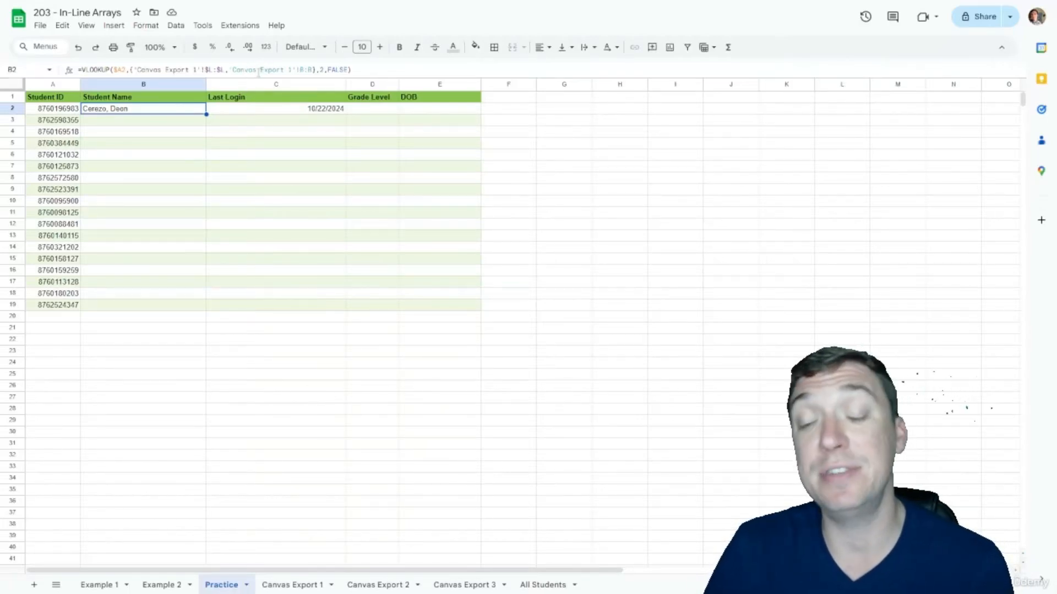
pyautogui.press('Right')
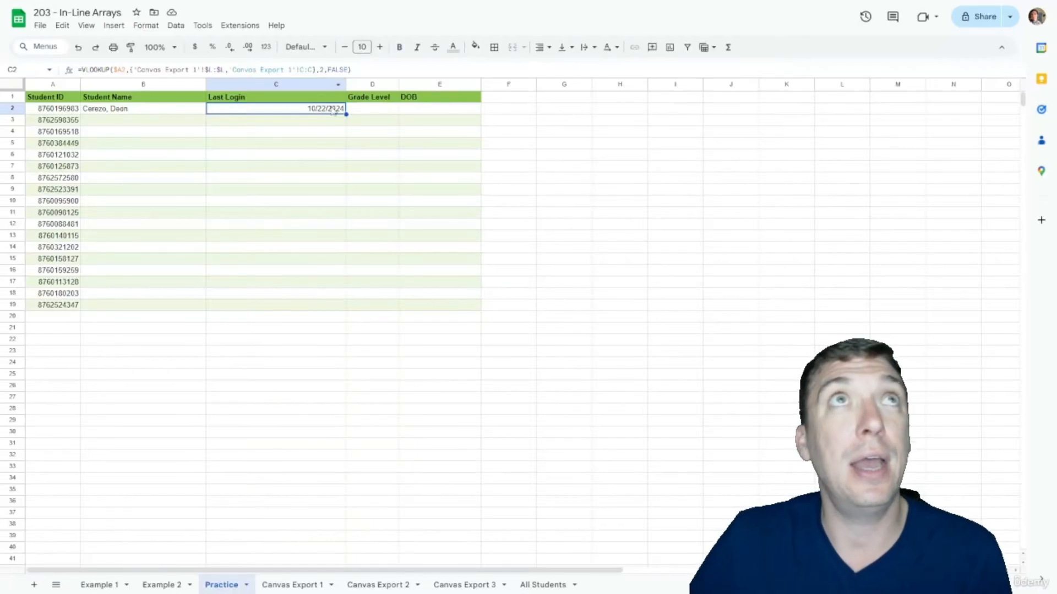
pyautogui.press('Delete')
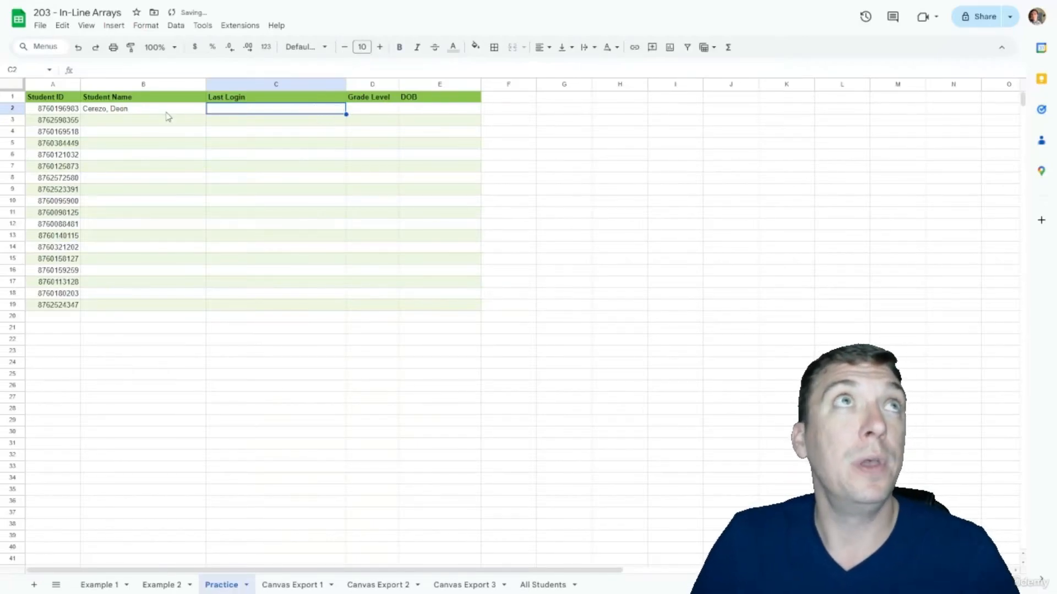
# Step: Stack Canvas Export 2's $L:$L and B:B columns into B2's lookup array after a semicolon
pyautogui.click(168, 112)
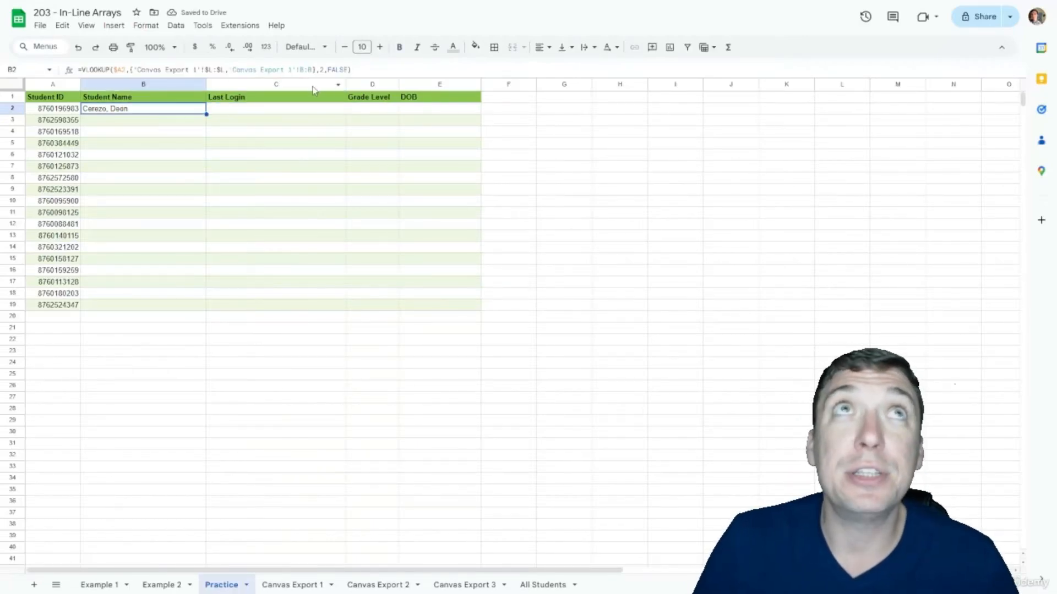
pyautogui.click(320, 70)
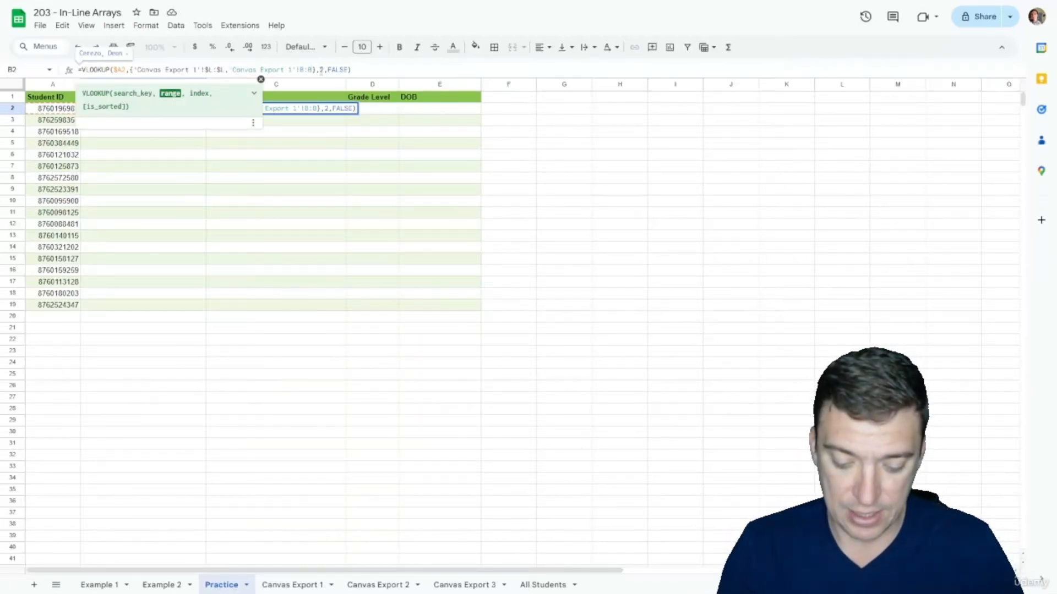
pyautogui.write(';')
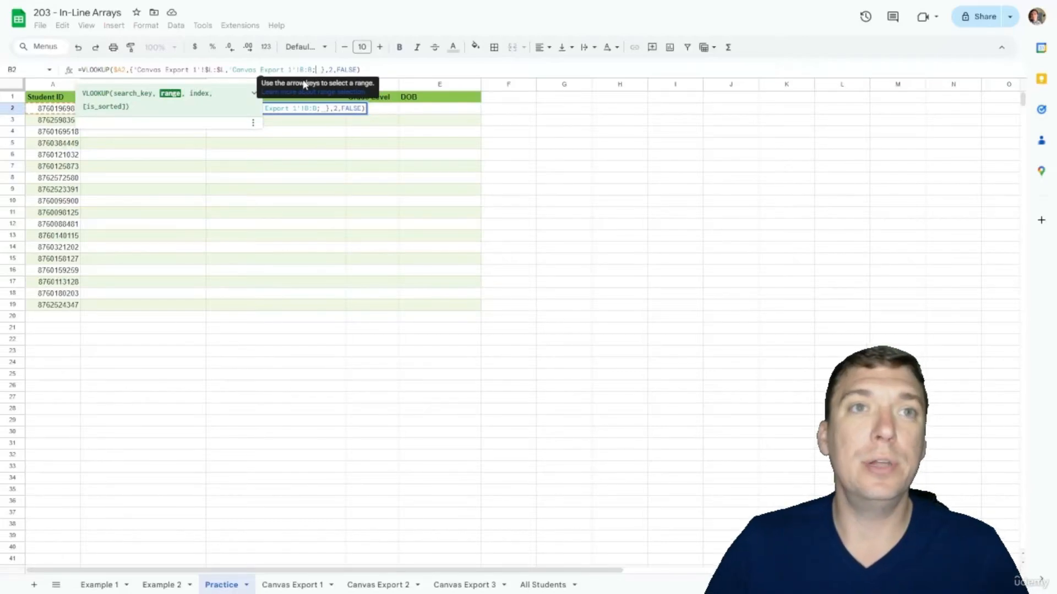
pyautogui.click(380, 583)
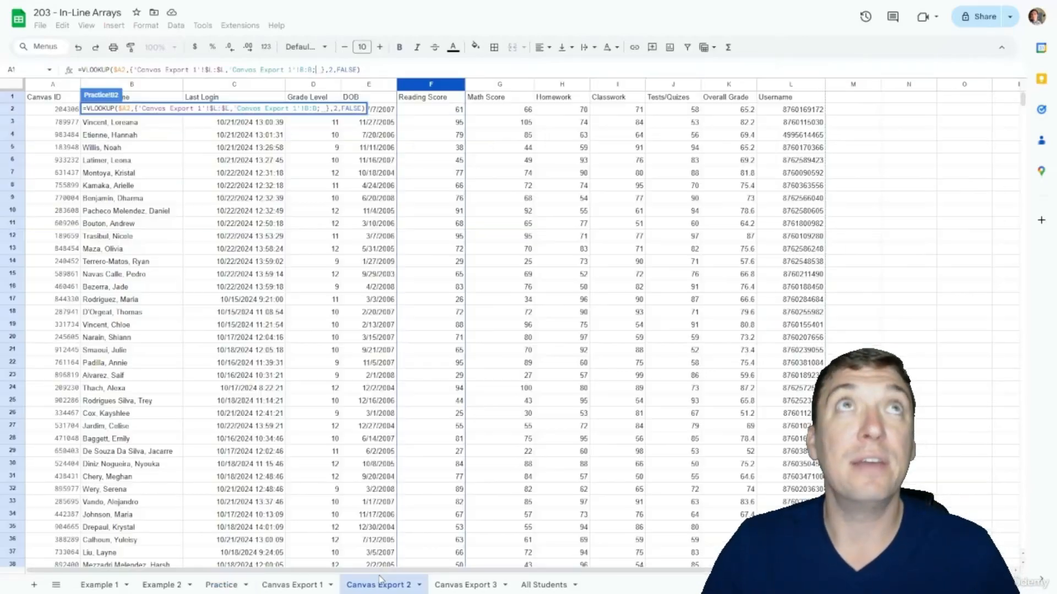
pyautogui.click(774, 88)
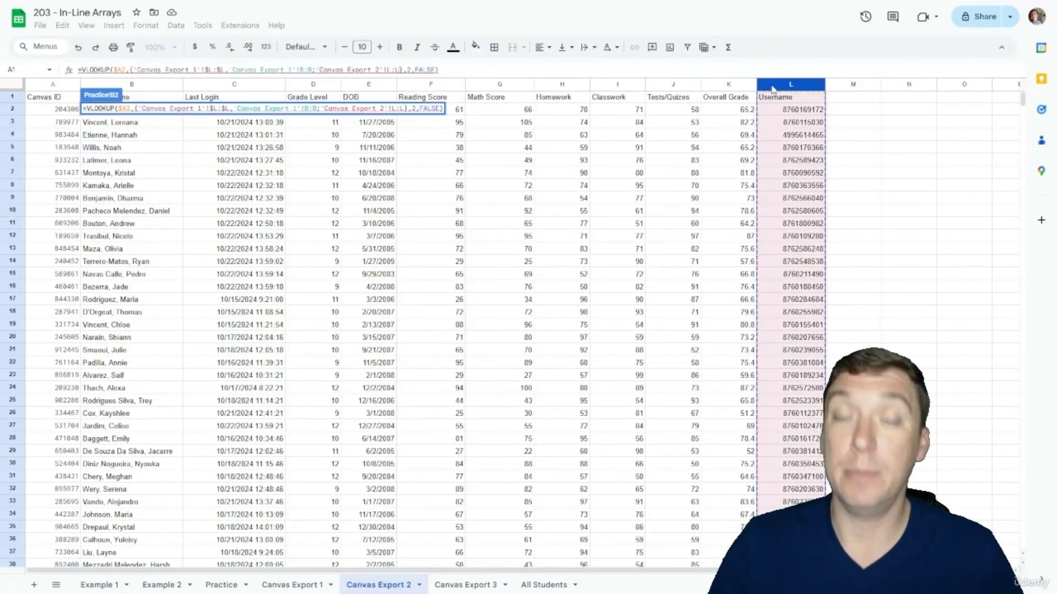
pyautogui.press('F4')
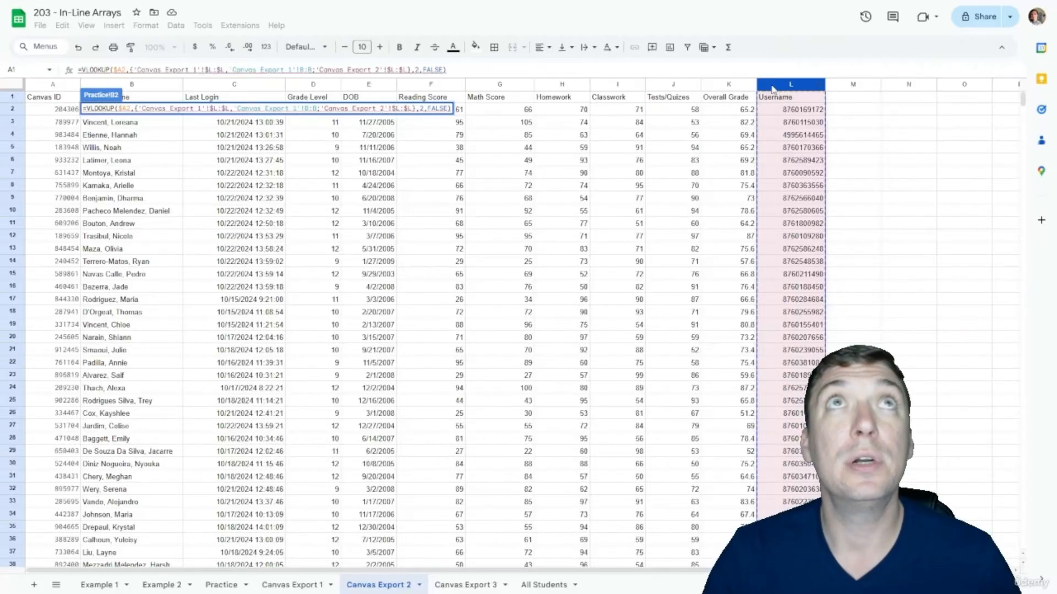
pyautogui.write(',')
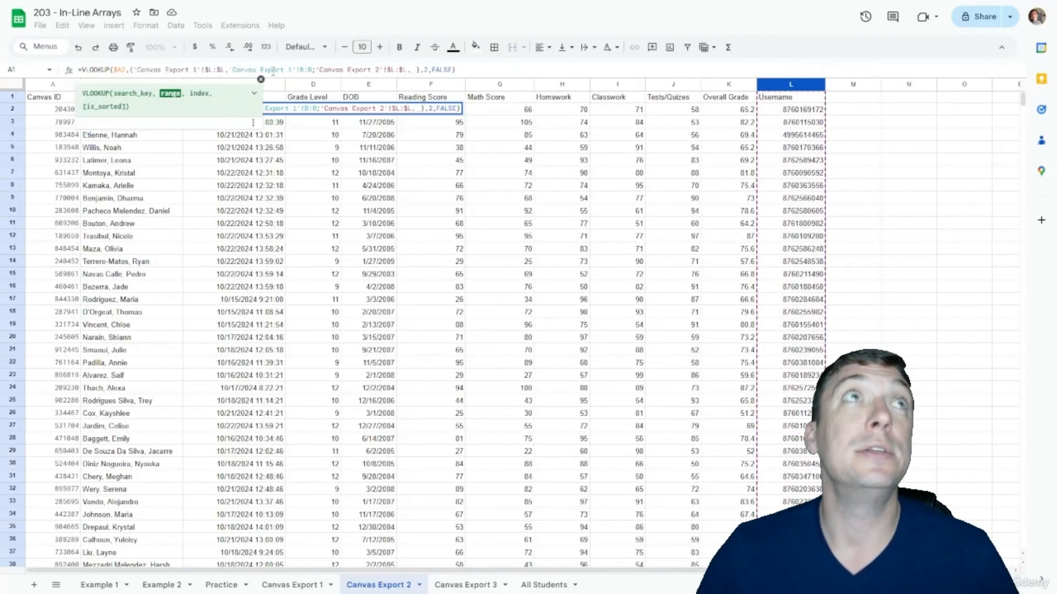
pyautogui.click(54, 87)
pyautogui.click(124, 85)
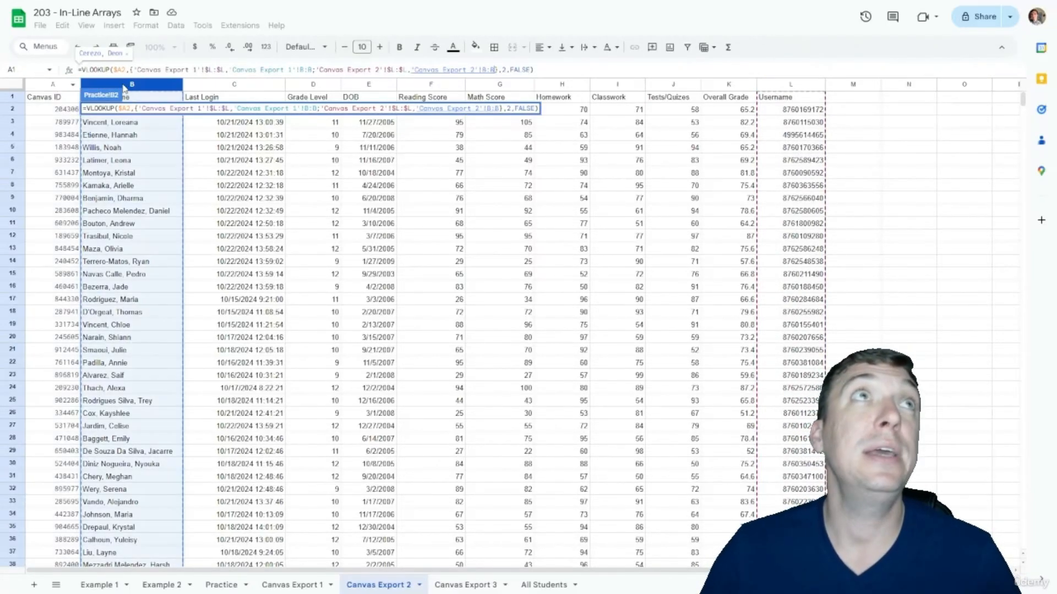
# Step: Stack Canvas Export 3's $L:$L and B:B columns into the array and commit the formula
pyautogui.write(';')
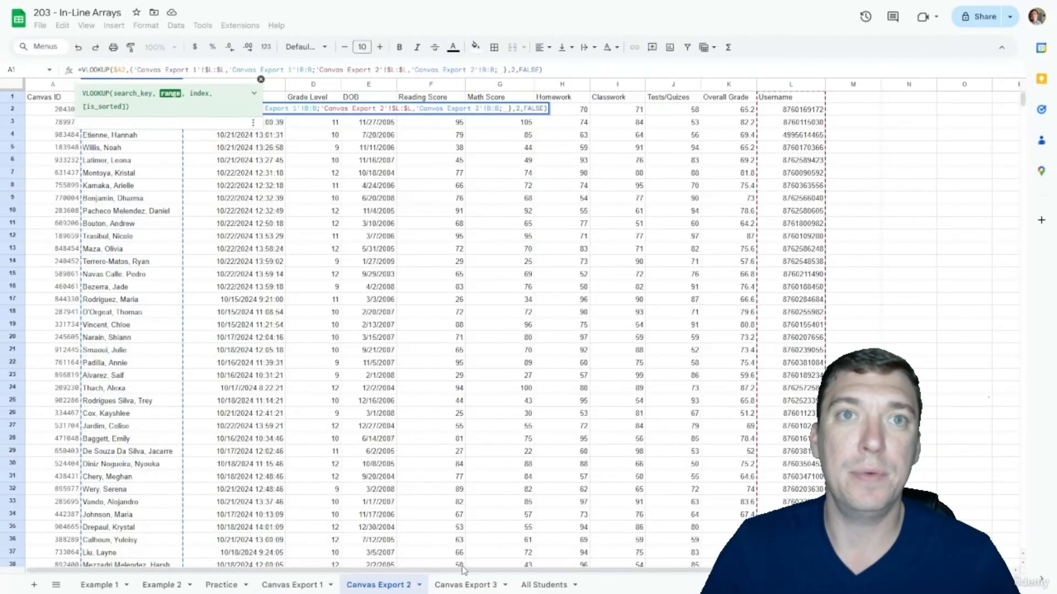
pyautogui.click(465, 585)
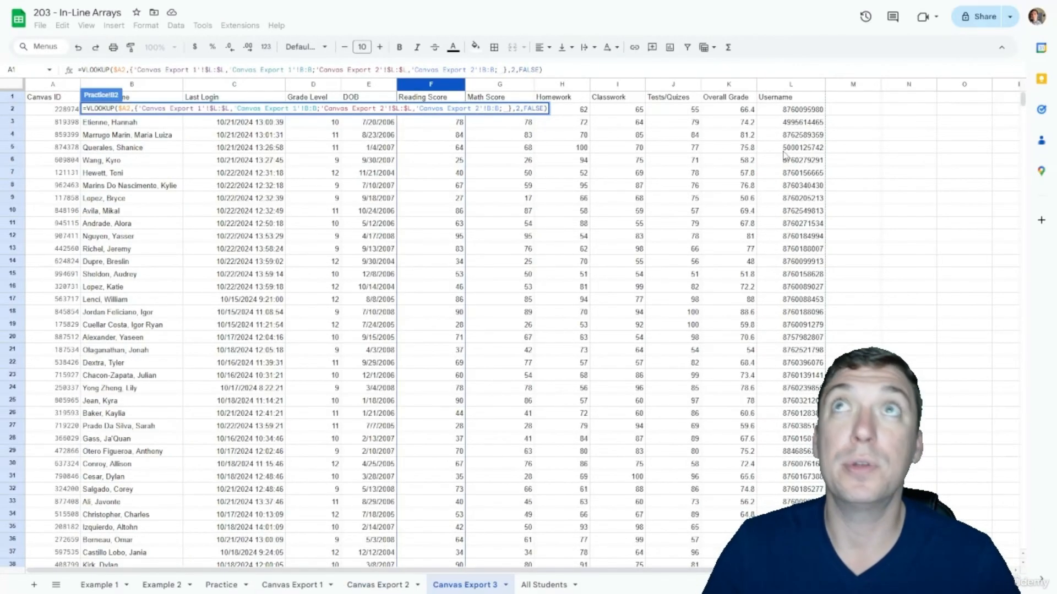
pyautogui.click(782, 85)
pyautogui.press('F4')
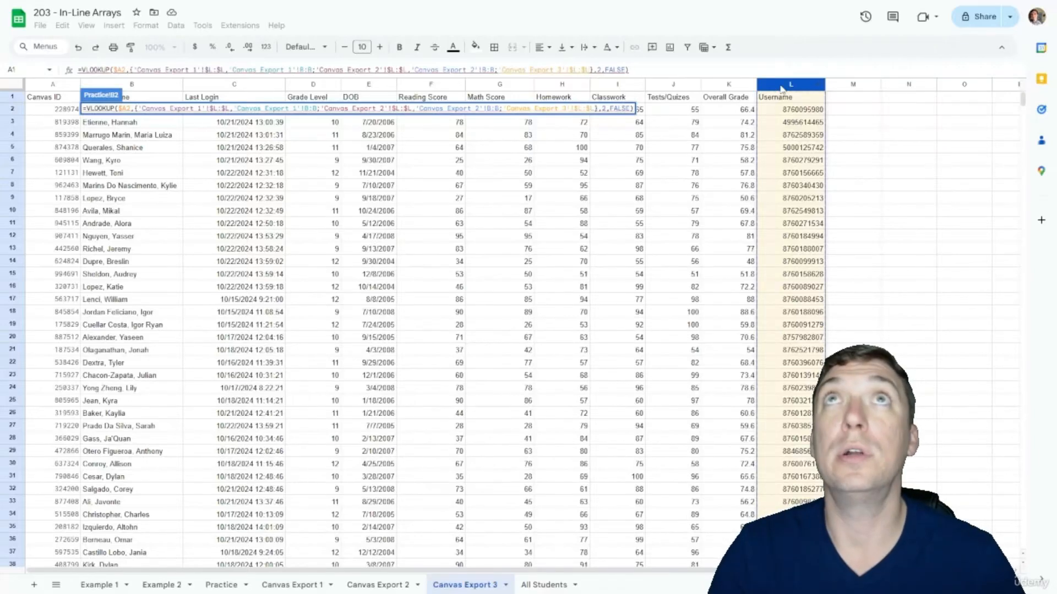
pyautogui.write(",'Canvas Export 3'!A:A")
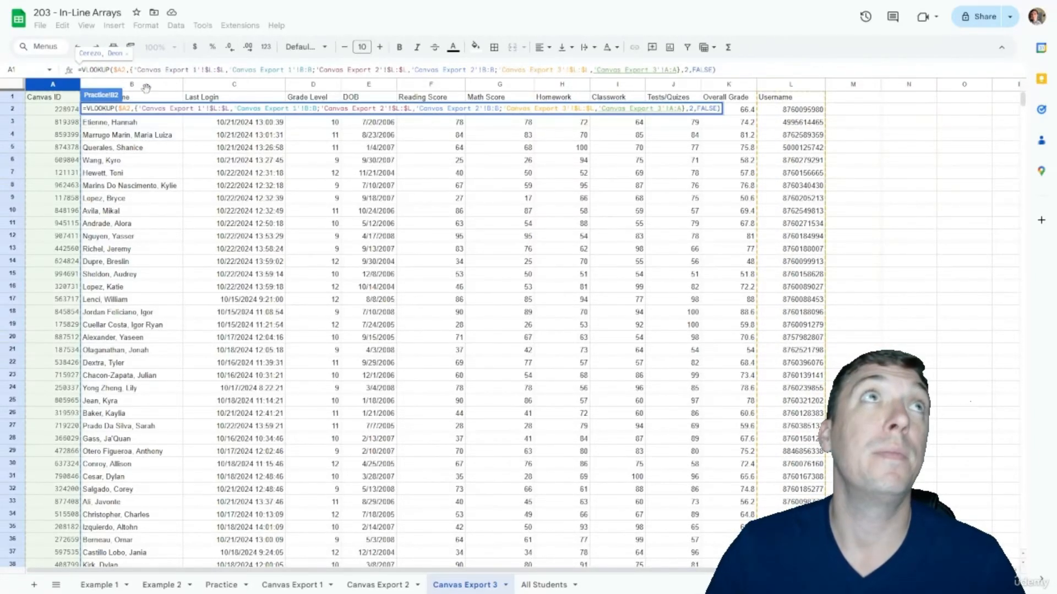
pyautogui.click(139, 84)
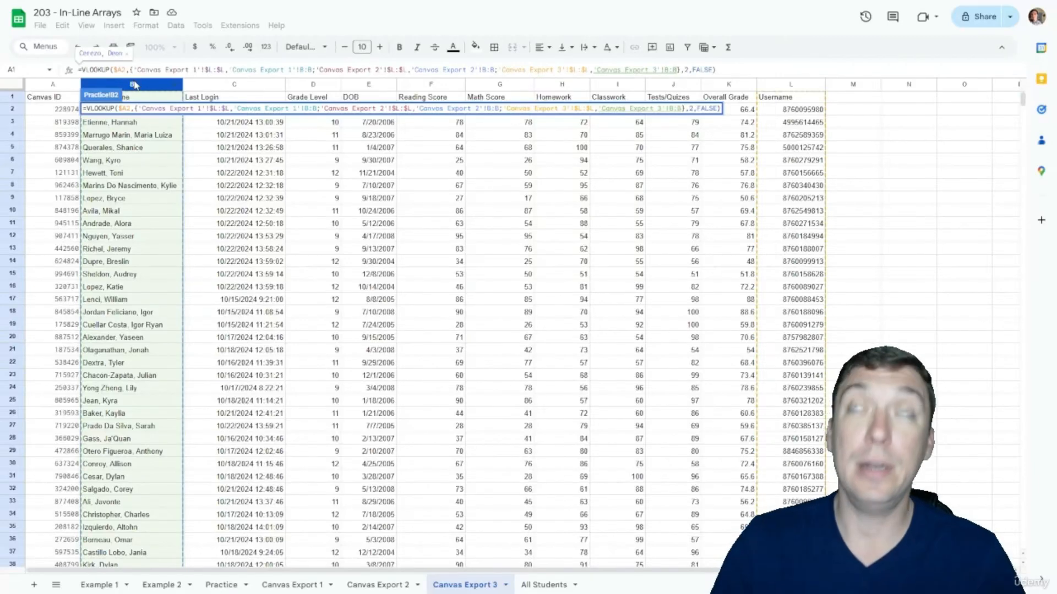
pyautogui.press('Return')
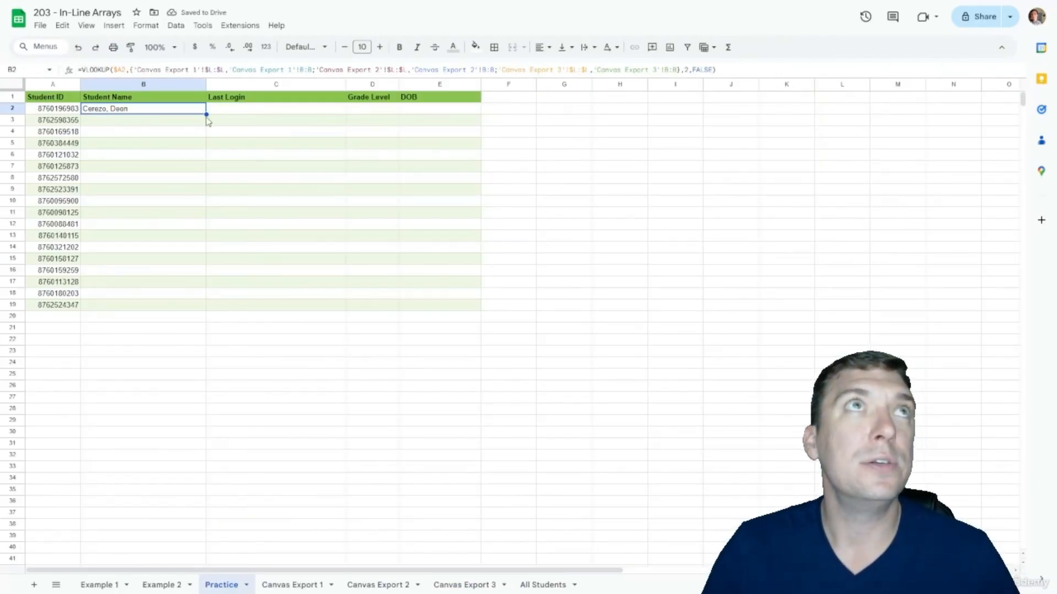
# Step: Copy B2's lookup across to E2 and format Grade Level column D as number 0
pyautogui.moveTo(206, 114); pyautogui.dragTo(403, 109)
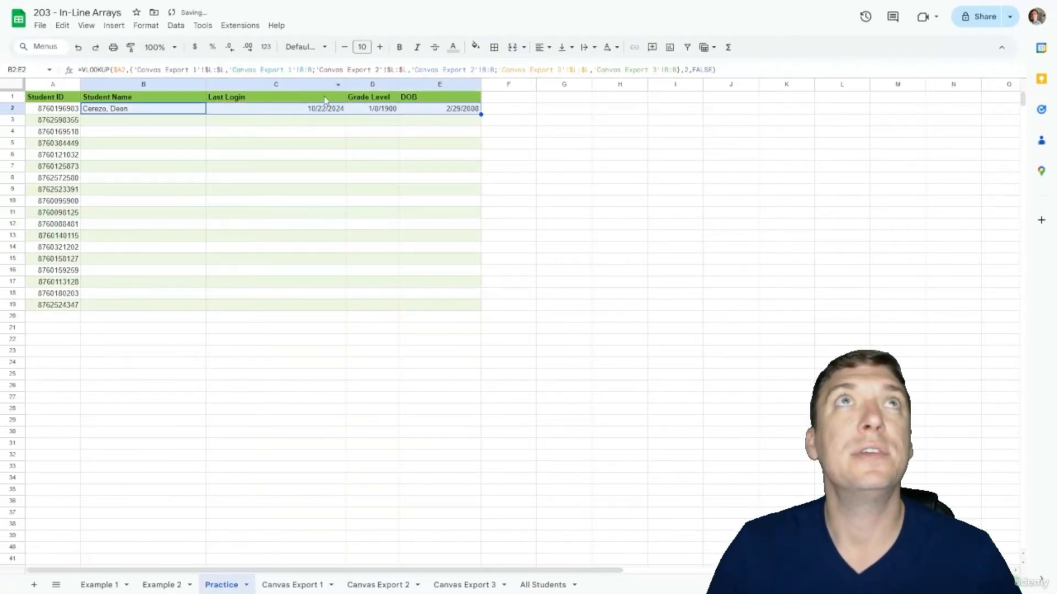
pyautogui.click(364, 81)
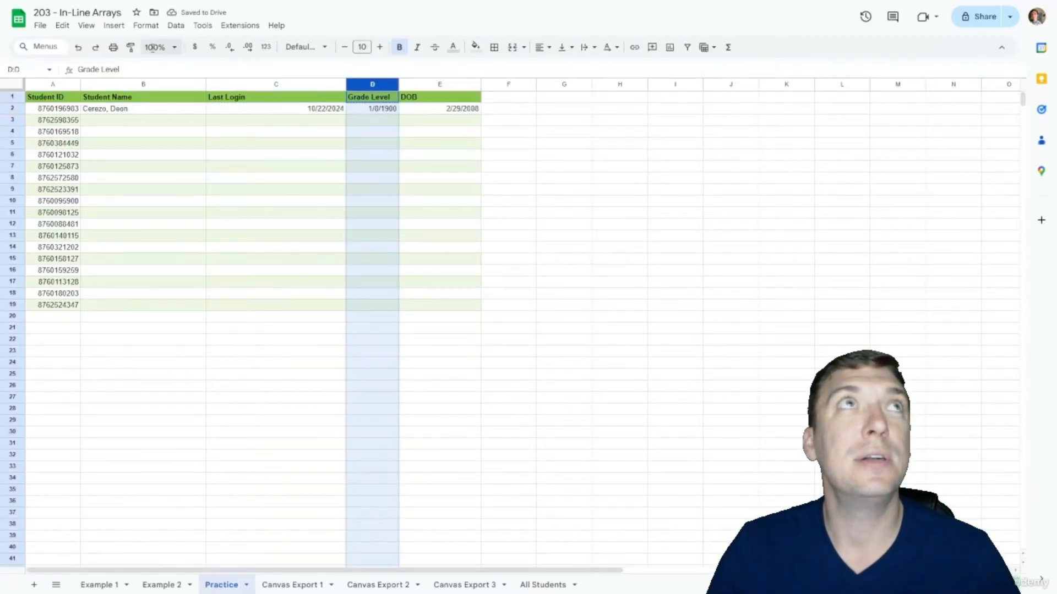
pyautogui.click(266, 47)
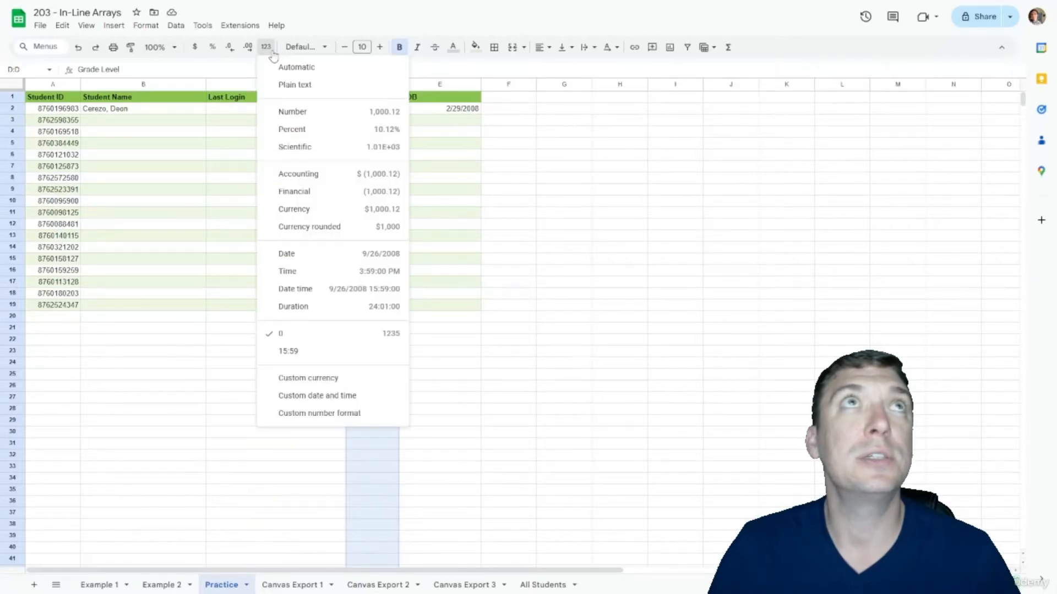
pyautogui.click(308, 334)
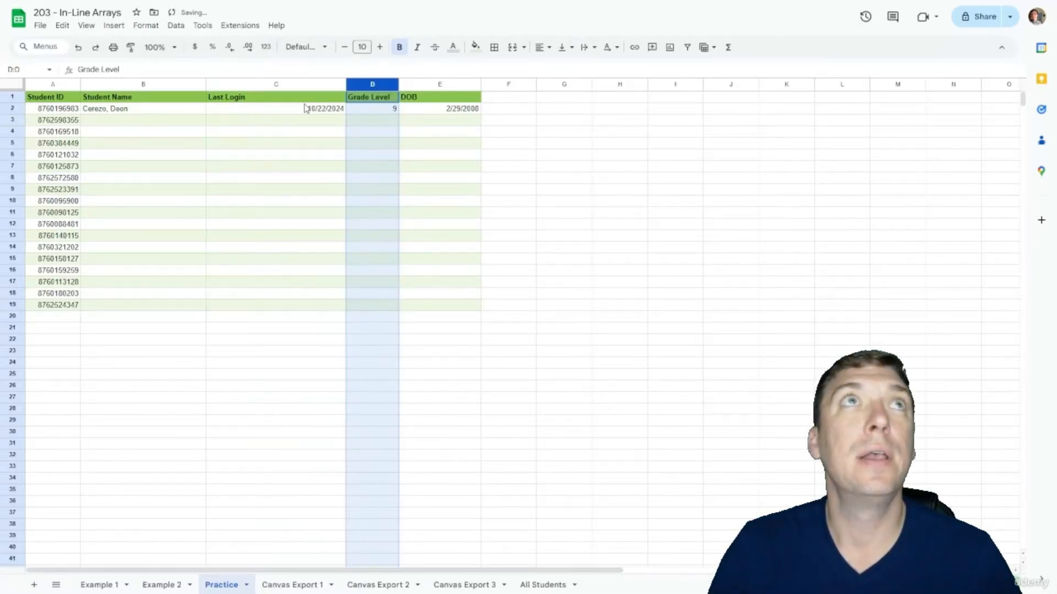
# Step: Format the Last Login column C as date time and select B2:E2
pyautogui.click(272, 84)
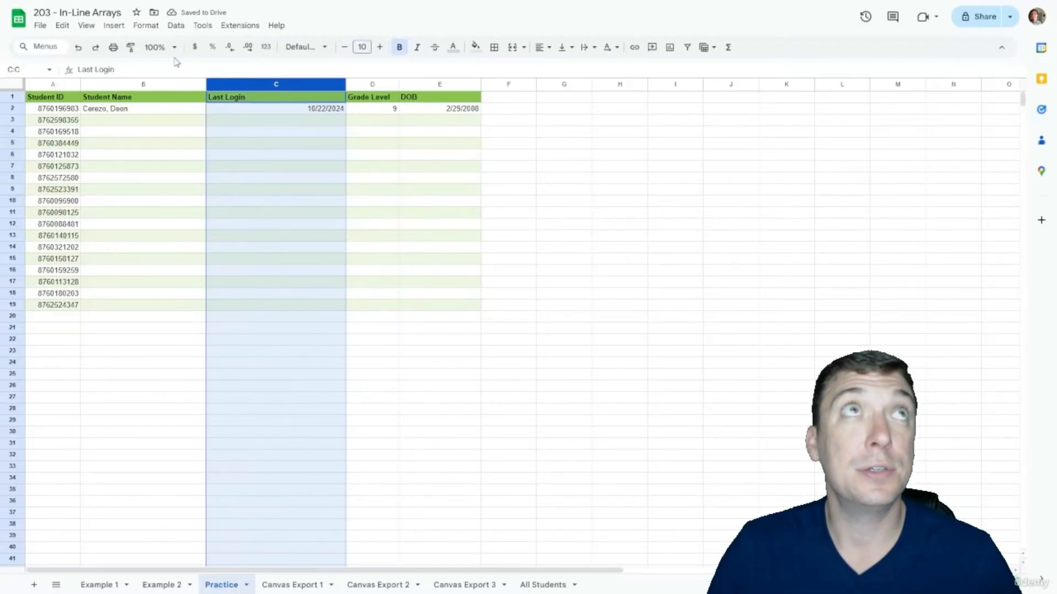
pyautogui.click(266, 47)
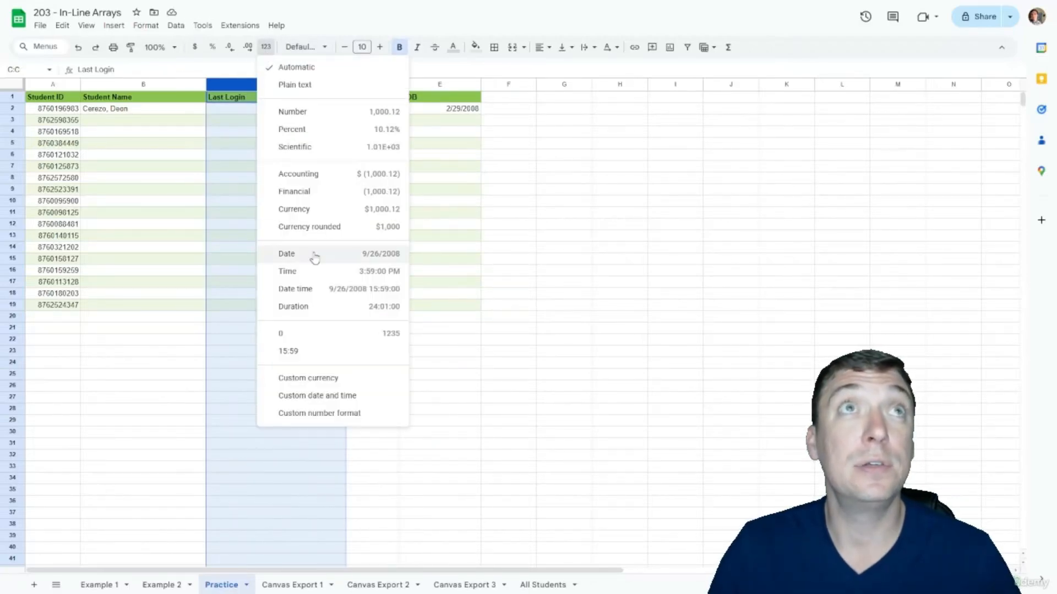
pyautogui.click(307, 288)
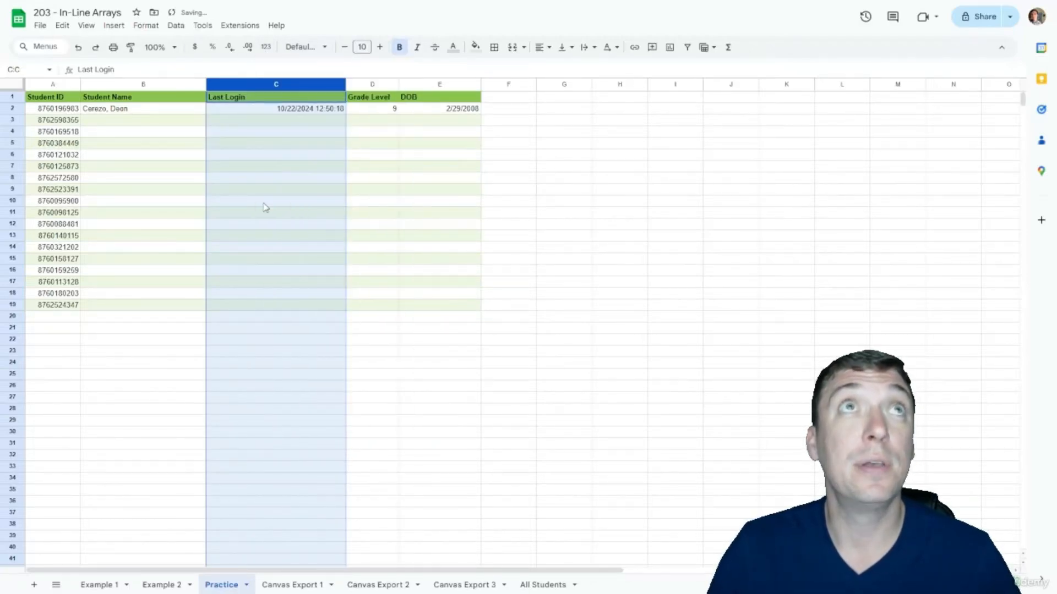
pyautogui.click(152, 108)
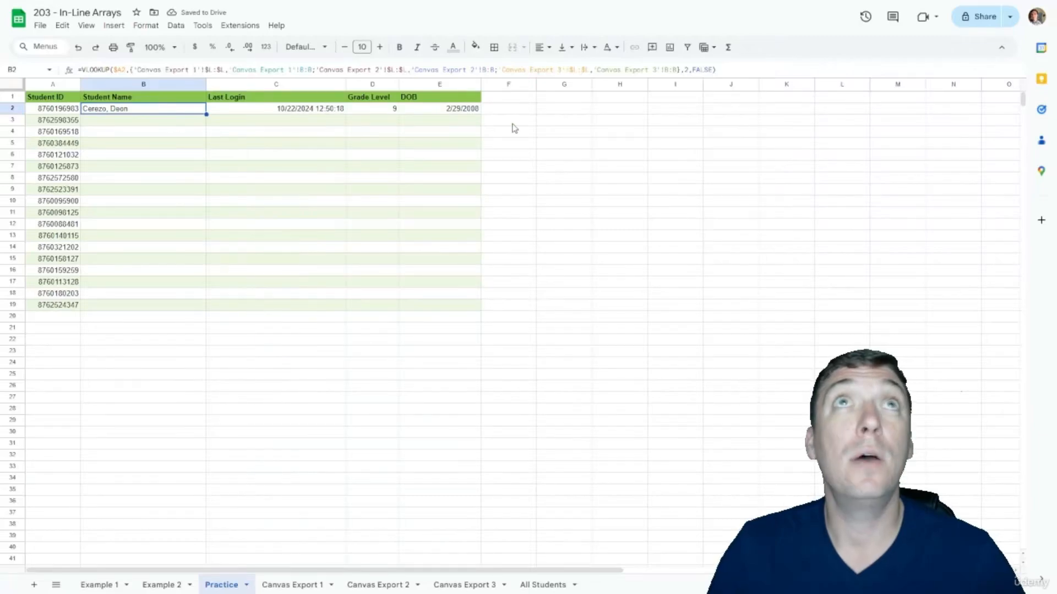
pyautogui.keyDown('shift'); pyautogui.click(452, 107); pyautogui.keyUp('shift')
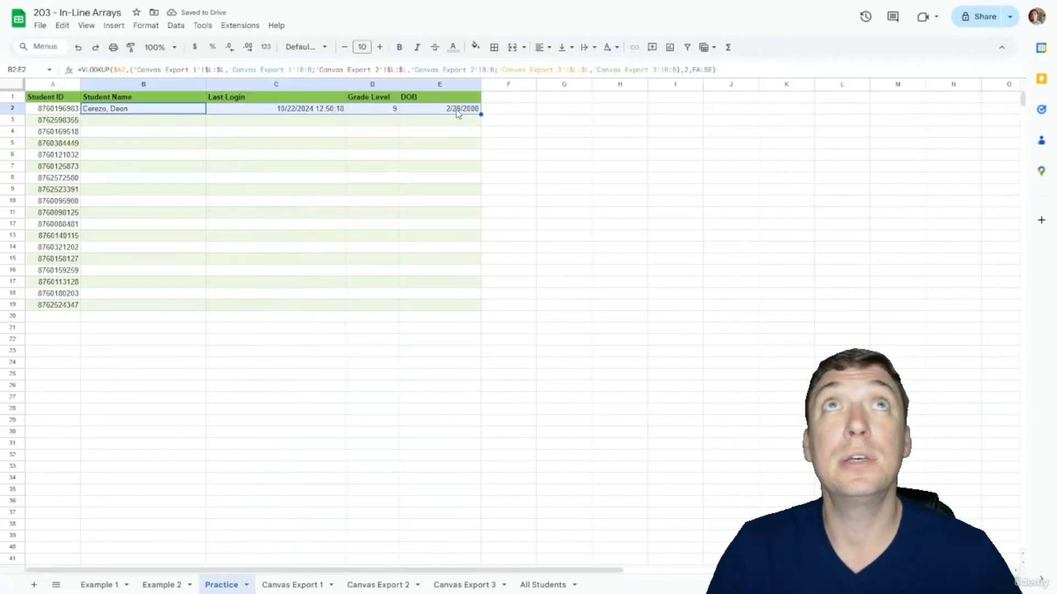
# Step: Fill B2:E2 down to row 19 and spot-check several filled formulas, ending at B2
pyautogui.moveTo(480, 114); pyautogui.dragTo(484, 303)
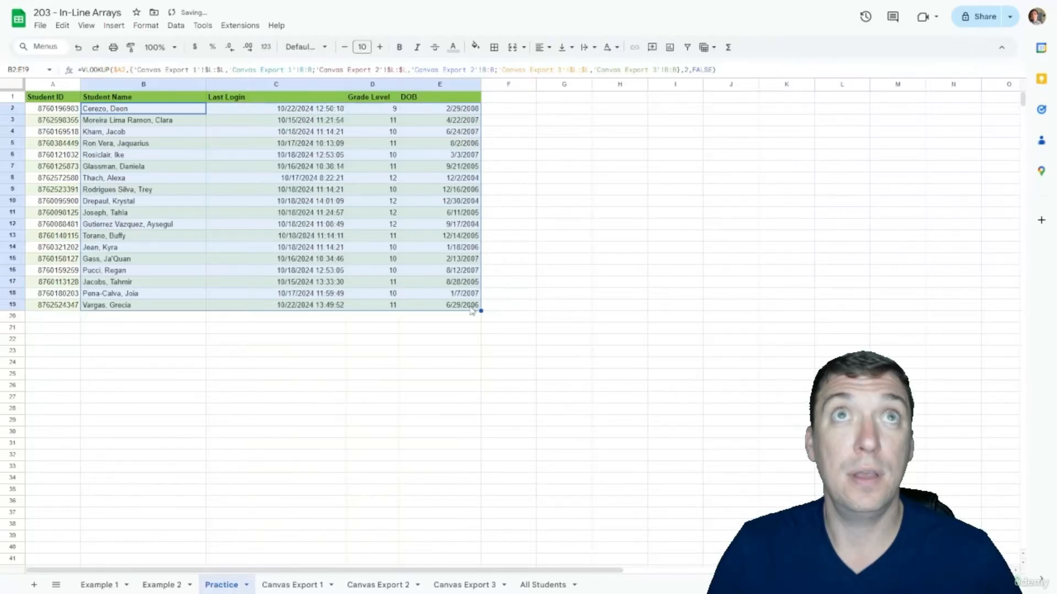
pyautogui.click(448, 319)
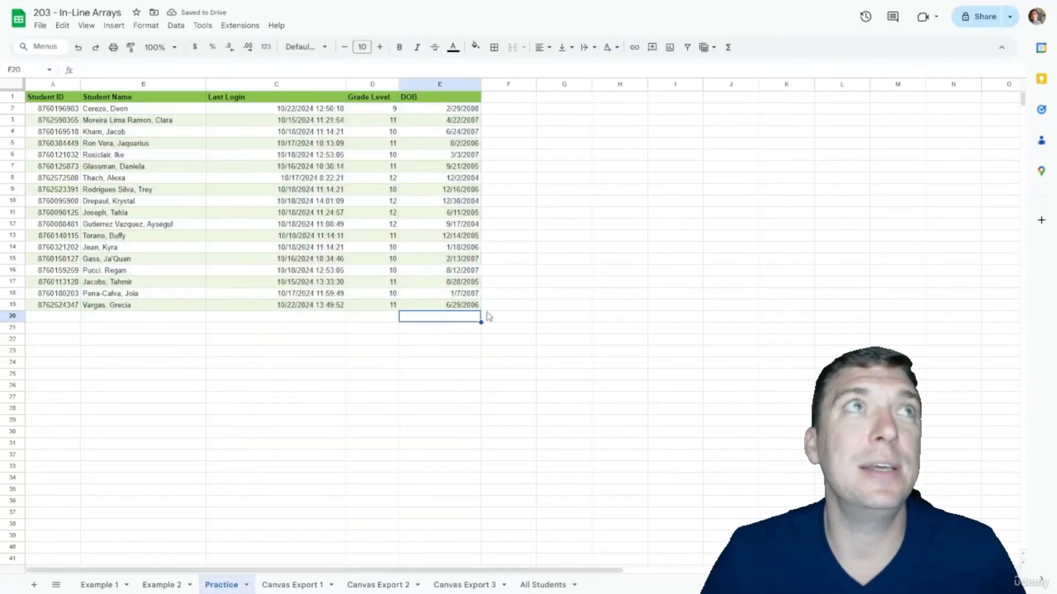
pyautogui.press('Up')
pyautogui.press('Left')
pyautogui.press('Left')
pyautogui.press('Up')
pyautogui.press('Up')
pyautogui.press('Up')
pyautogui.press('Up')
pyautogui.press('Left')
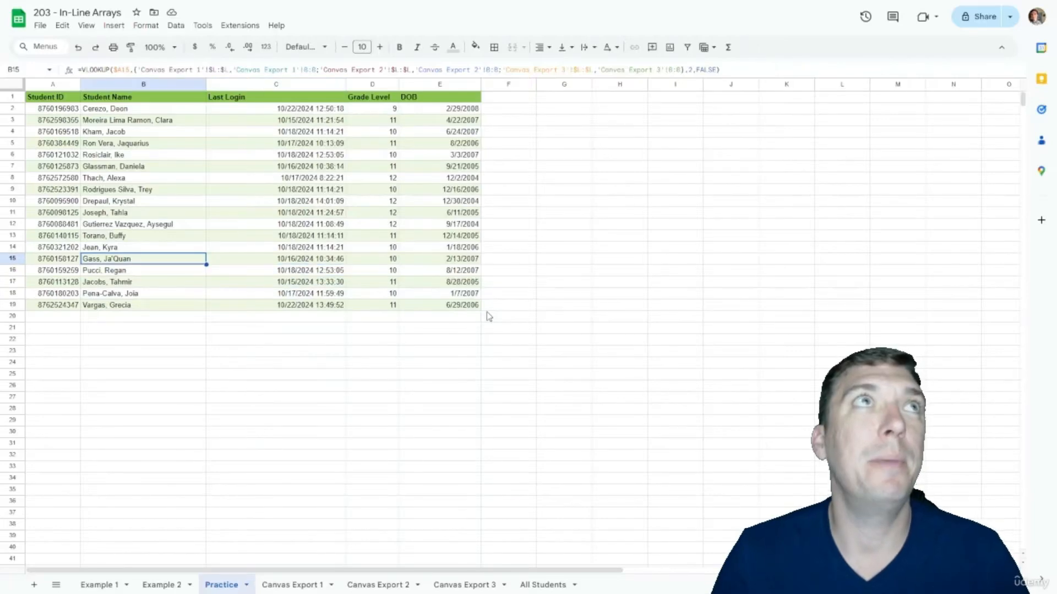
pyautogui.press('Up')
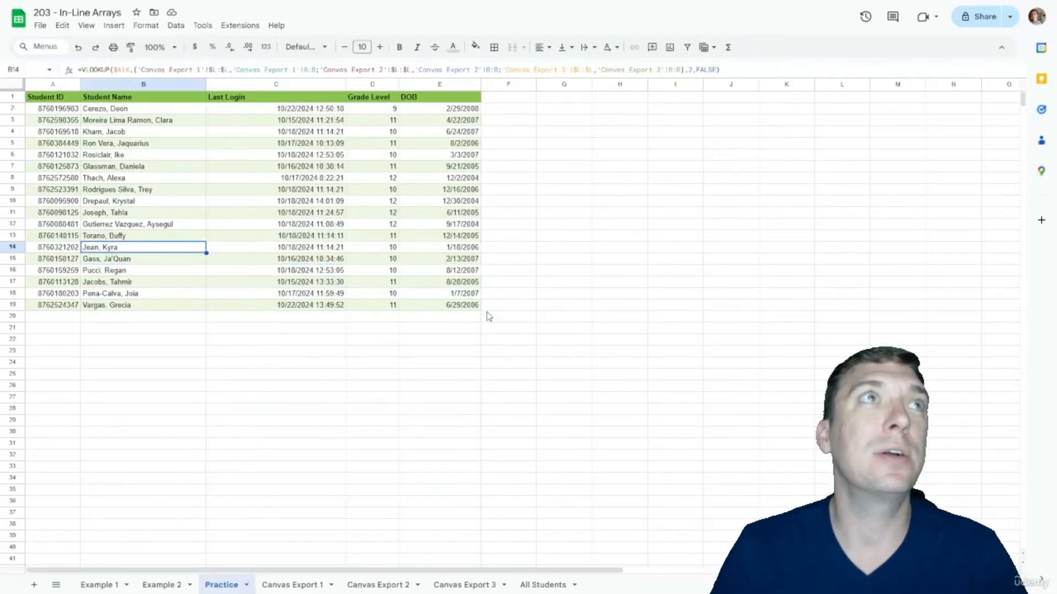
pyautogui.click(166, 112)
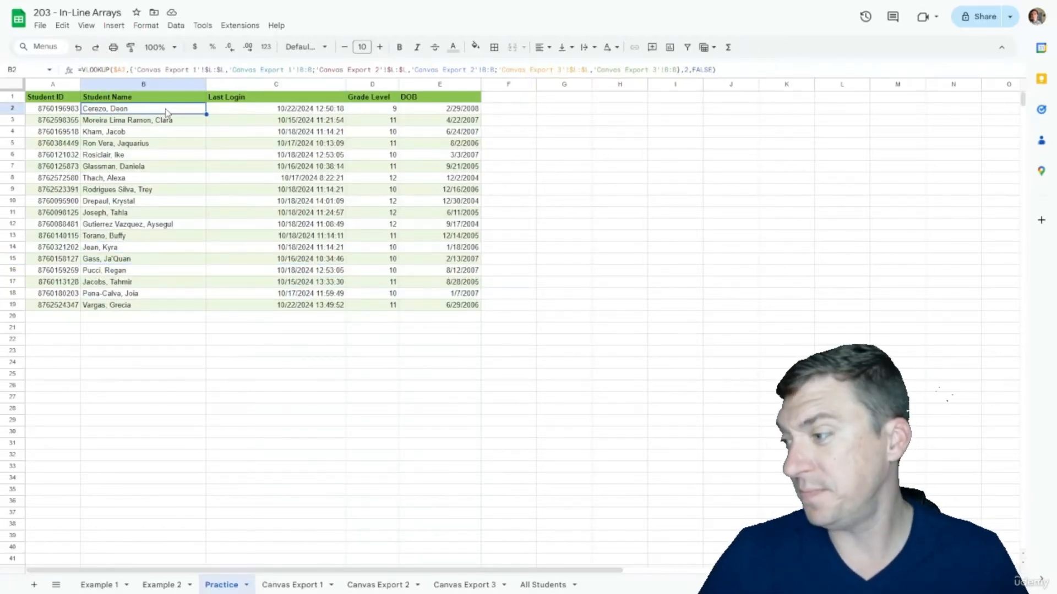
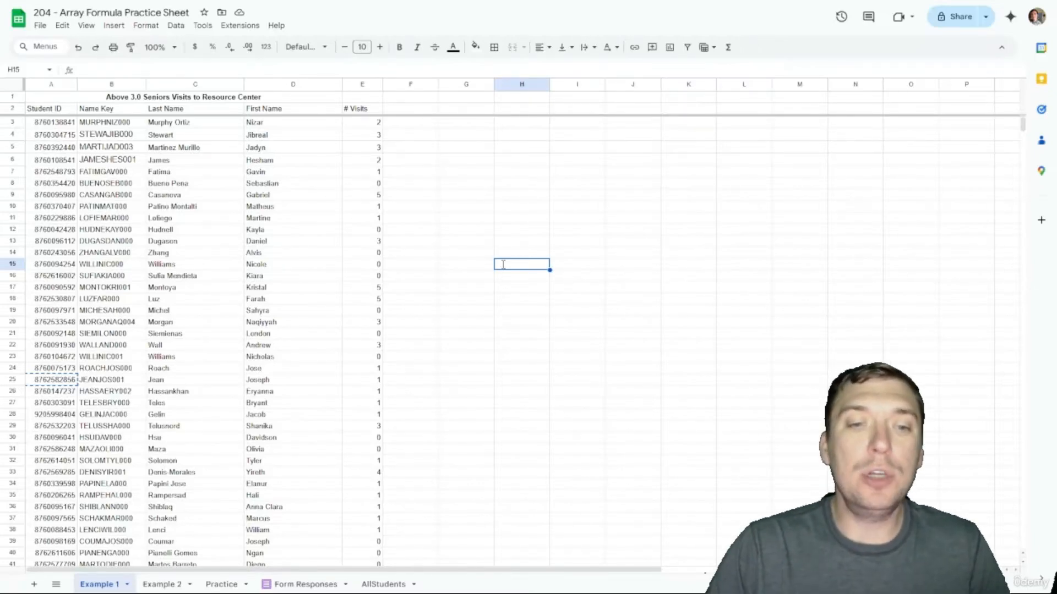
# Step: Inspect the FILTER formula in A3 and the COUNTIF visit counts down to row 272, then open AllStudents
pyautogui.click(53, 123)
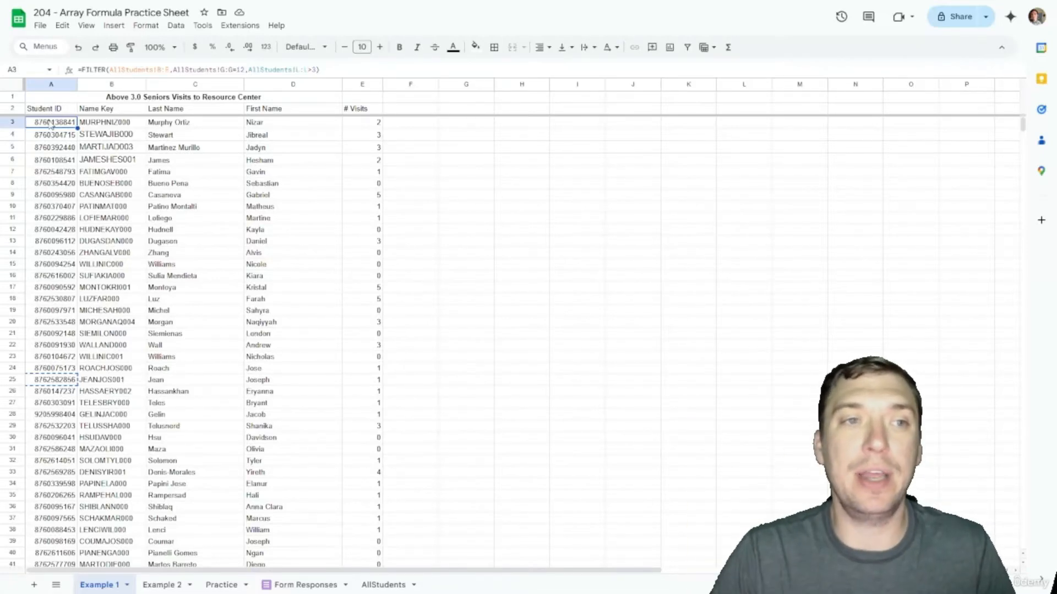
pyautogui.press('Right')
pyautogui.press('Right')
pyautogui.press('Right')
pyautogui.press('Right')
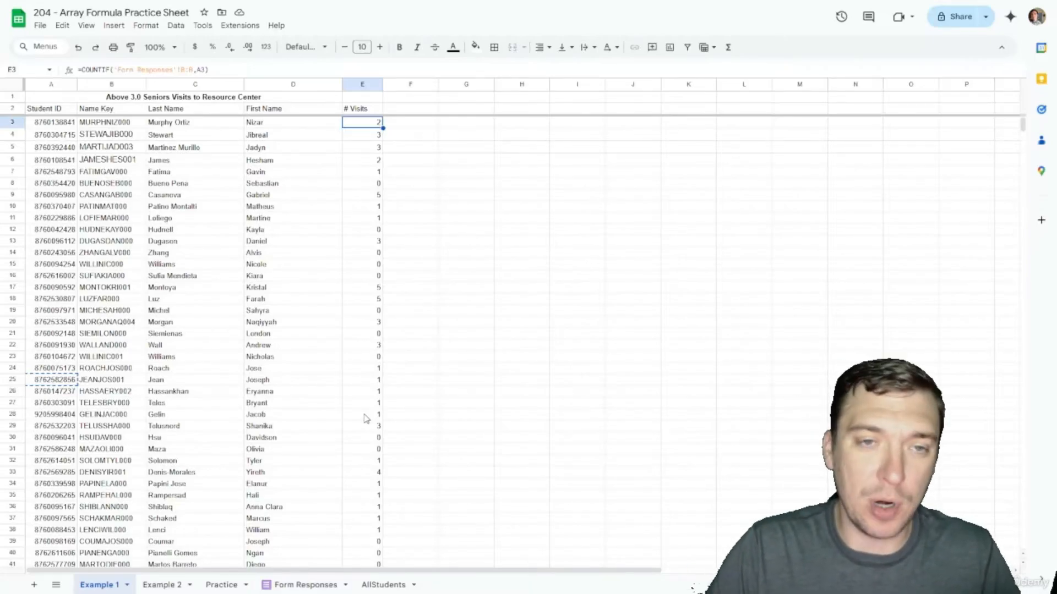
pyautogui.scroll(-20, 365, 418)
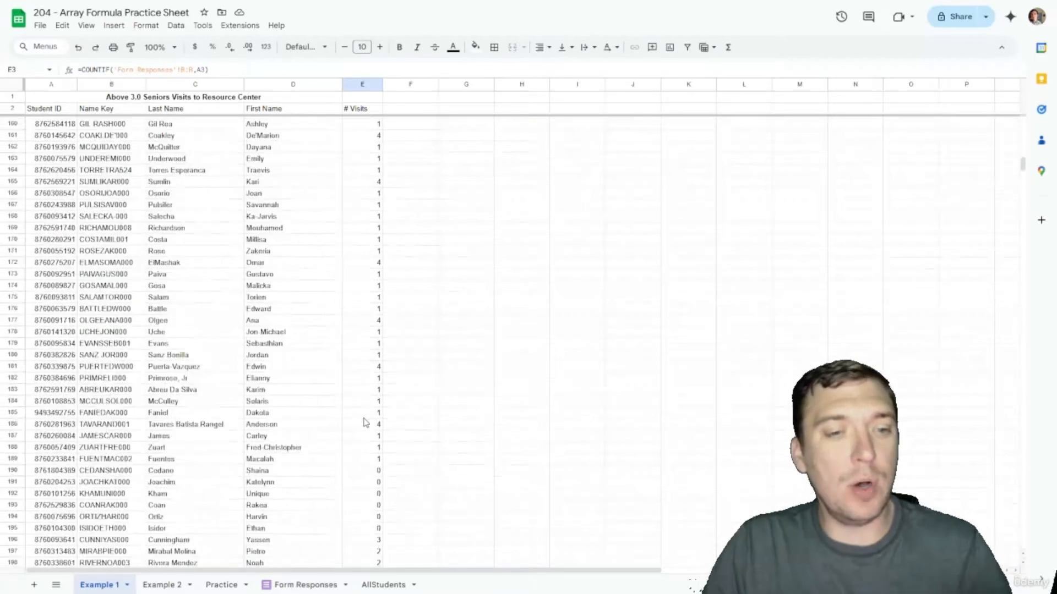
pyautogui.scroll(-15, 365, 423)
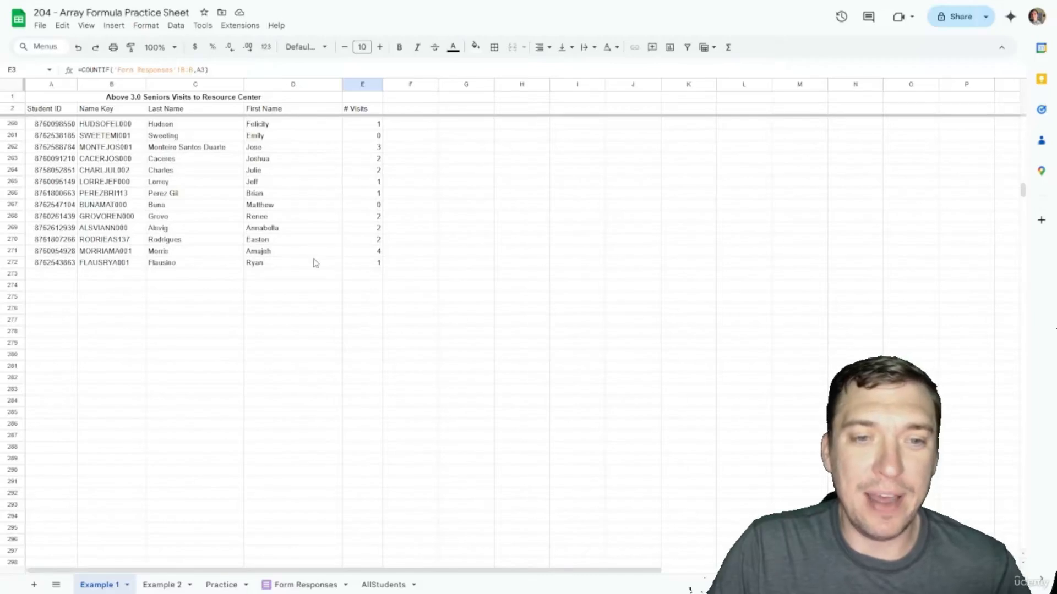
pyautogui.click(369, 263)
pyautogui.press('Down')
pyautogui.press('Down')
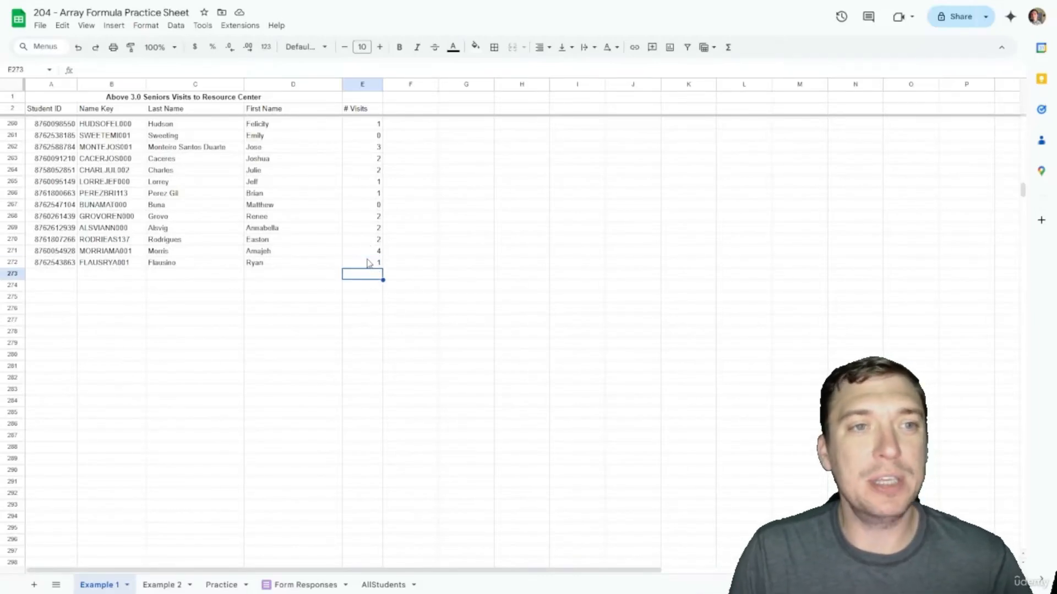
pyautogui.press('Up')
pyautogui.press('Up')
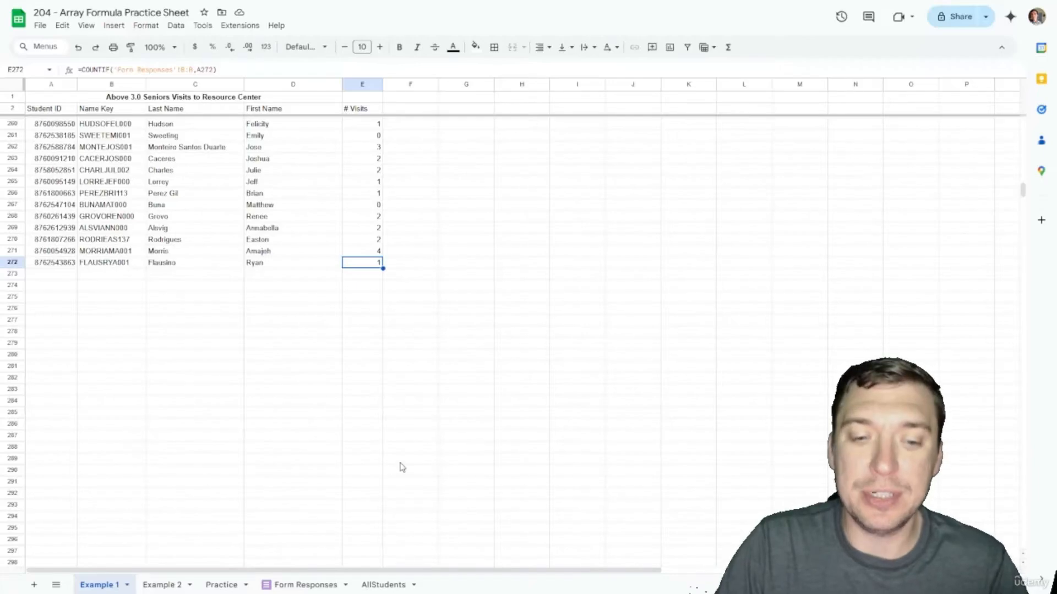
pyautogui.click(384, 584)
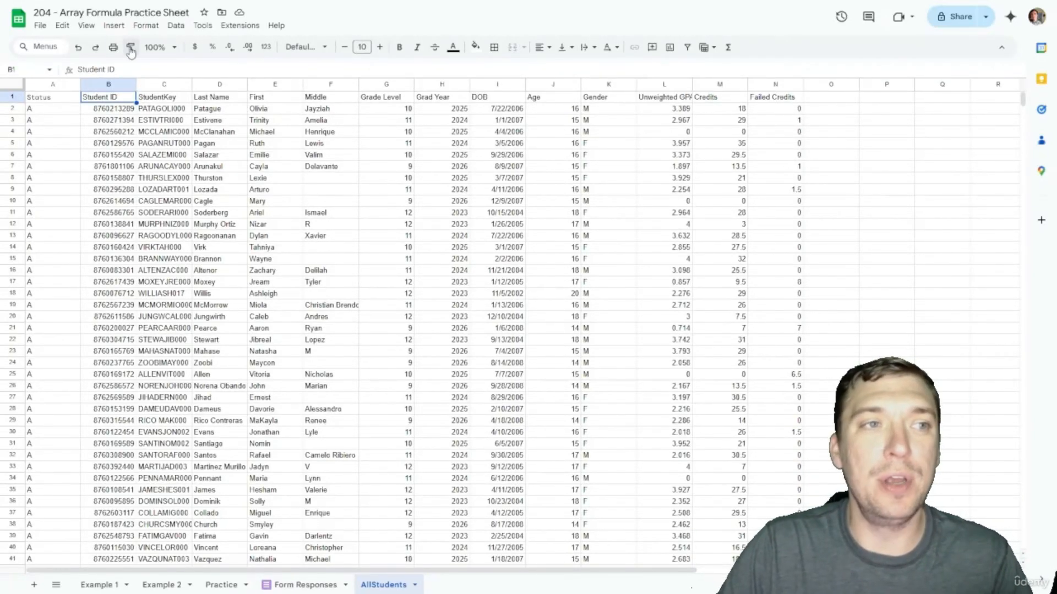
# Step: Upload All Students Update 1.csv with import location Replace current sheet, then return to Example 1
pyautogui.click(40, 25)
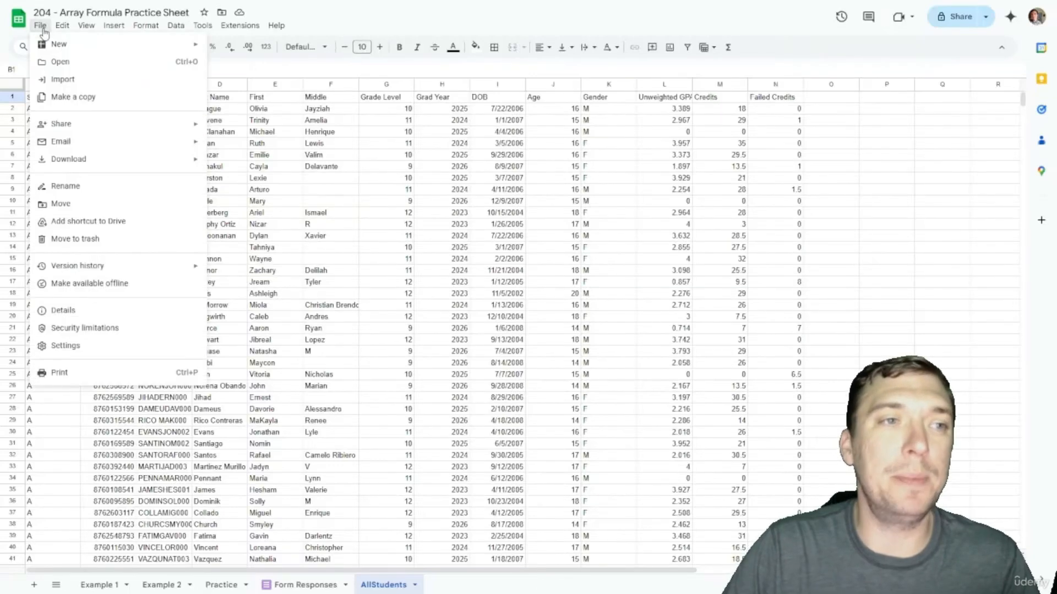
pyautogui.click(64, 79)
pyautogui.click(434, 174)
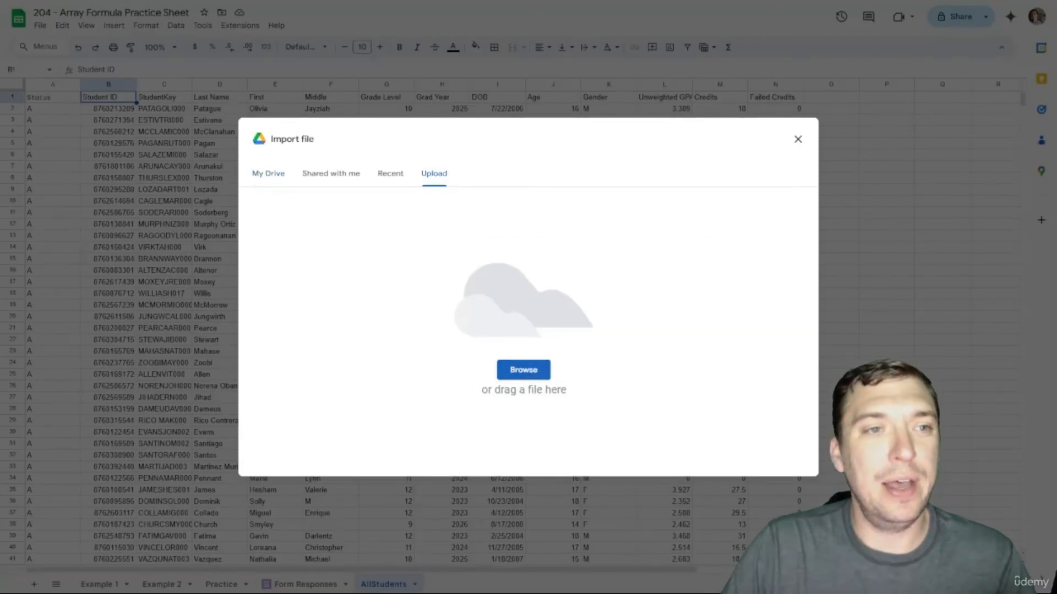
pyautogui.click(615, 402)
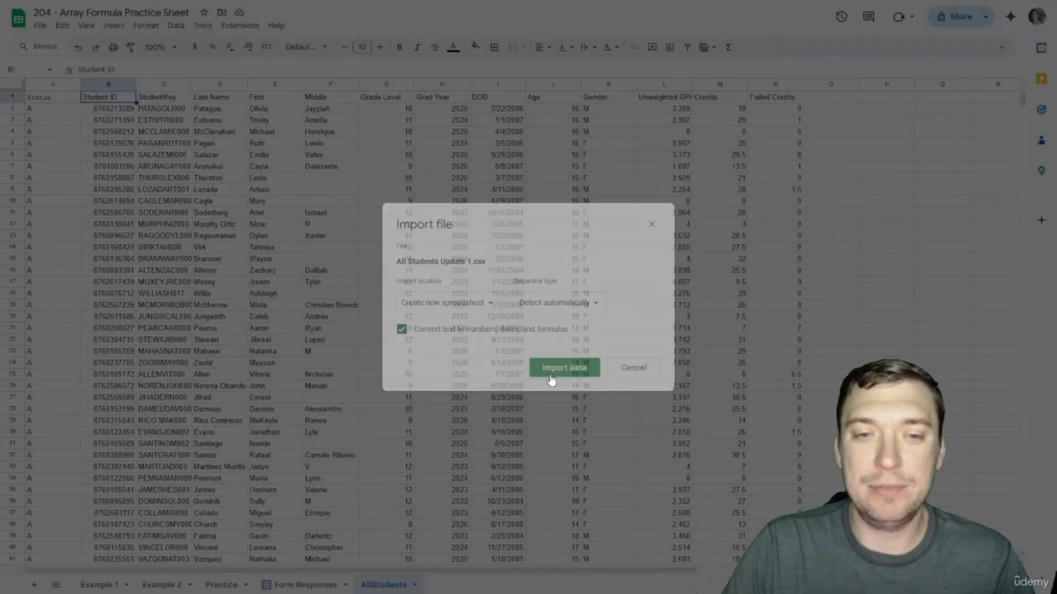
pyautogui.click(473, 305)
pyautogui.click(454, 354)
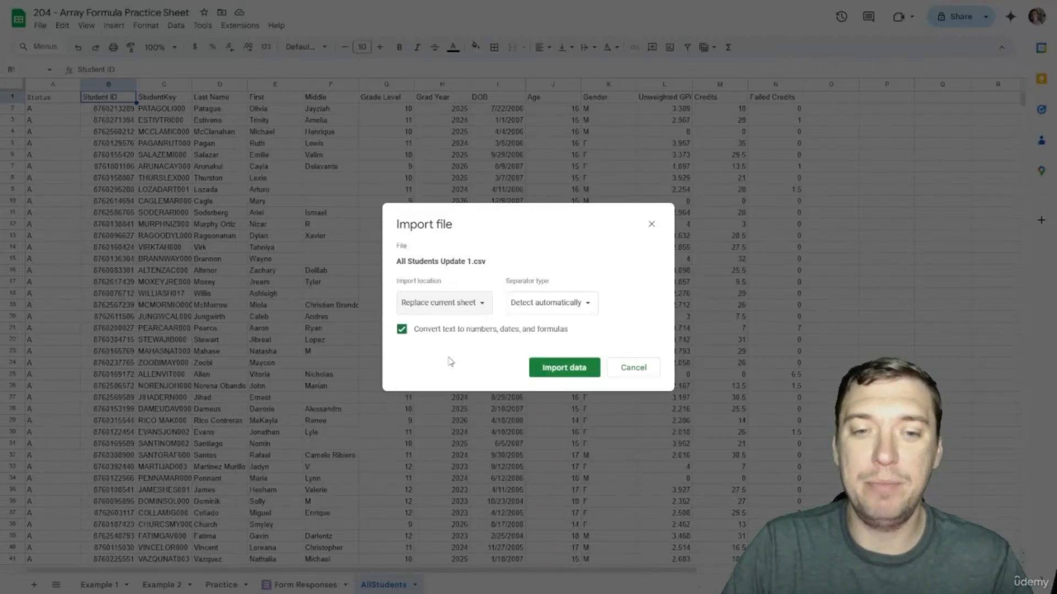
pyautogui.click(534, 368)
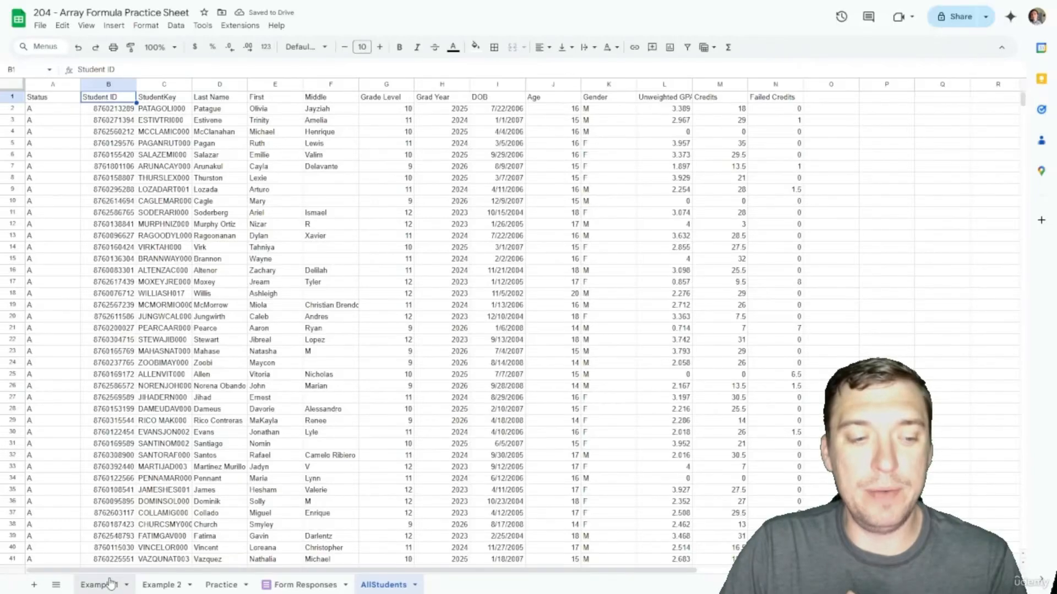
pyautogui.click(107, 584)
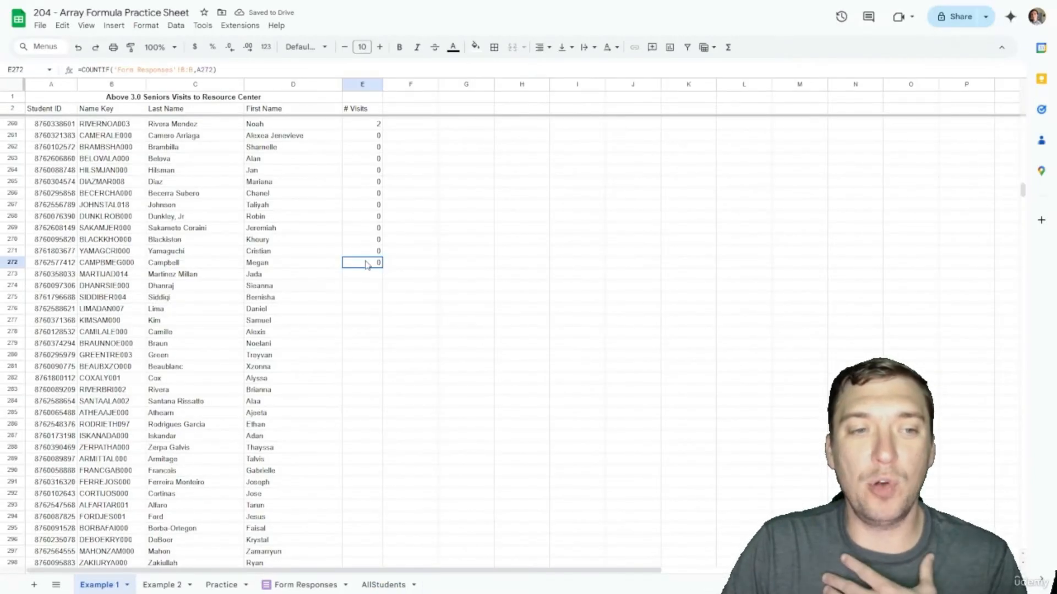
# Step: Copy E272's COUNTIF visit-count formula down through row 355 with the fill handle
pyautogui.scroll(-18, 368, 264)
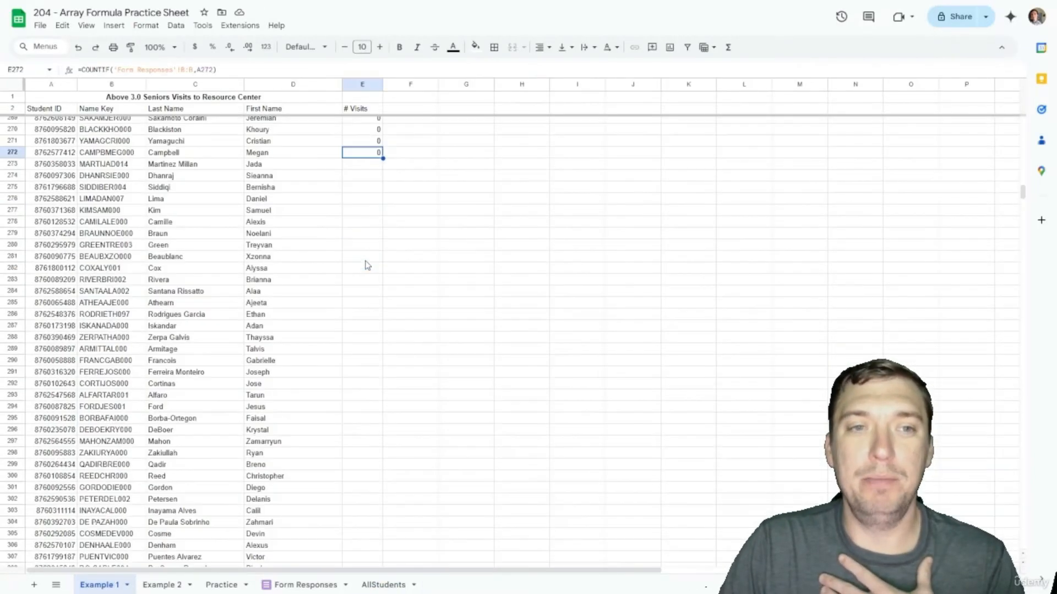
pyautogui.scroll(18, 368, 265)
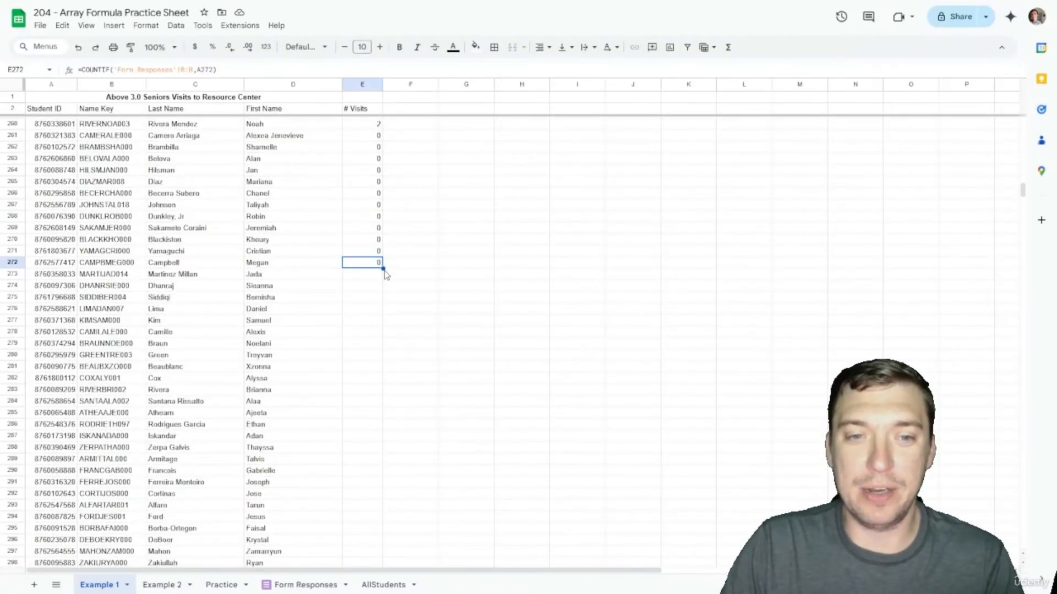
pyautogui.doubleClick(382, 269)
pyautogui.scroll(-16, 334, 317)
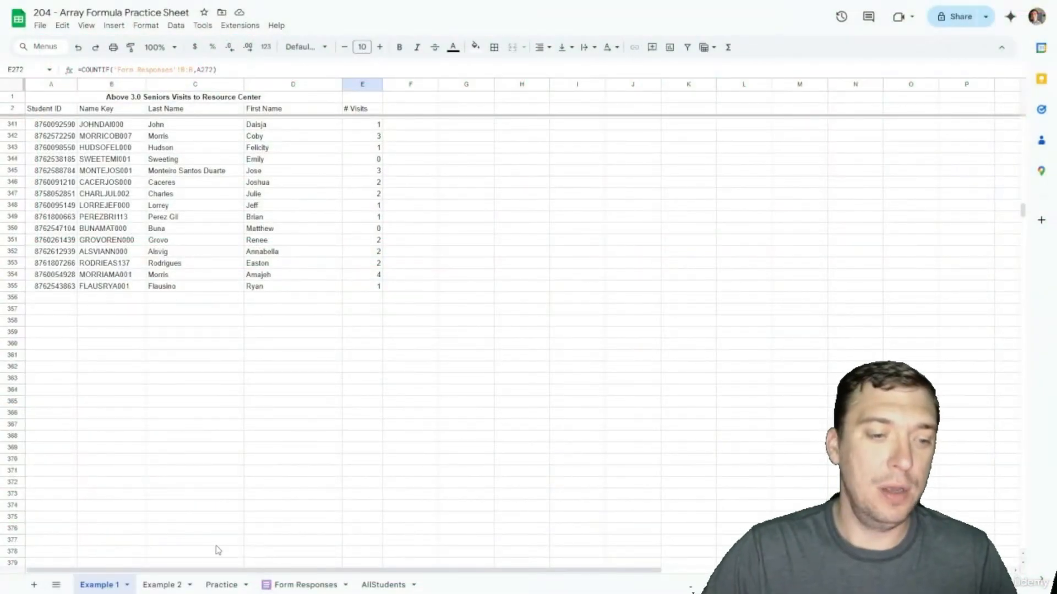
# Step: On Example 2, start E2's ARRAYFORMULA(COUNTIF( using Form Responses column B as the counted range
pyautogui.click(158, 583)
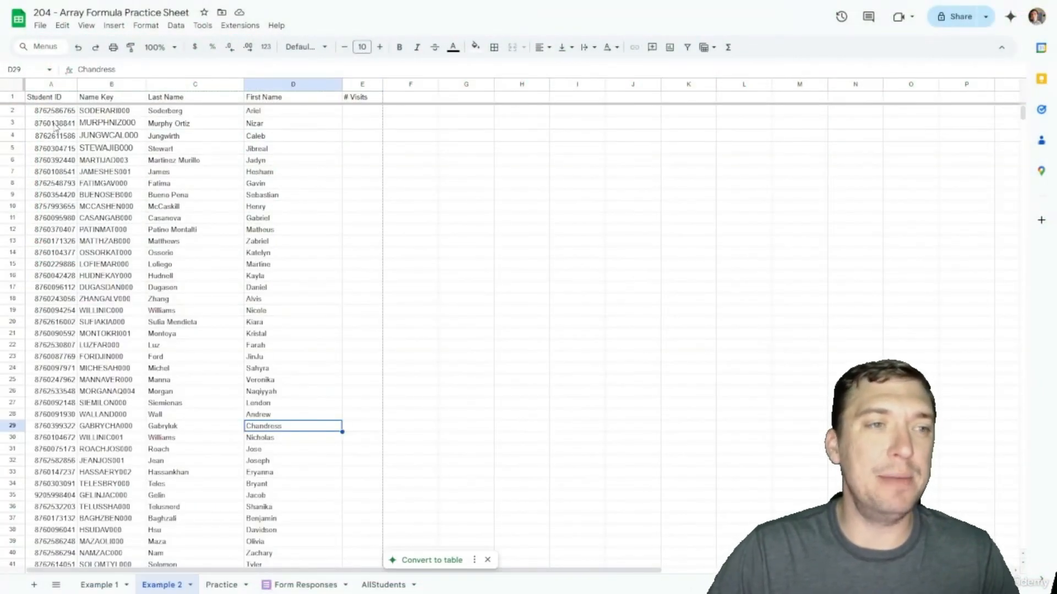
pyautogui.click(358, 115)
pyautogui.click(397, 112)
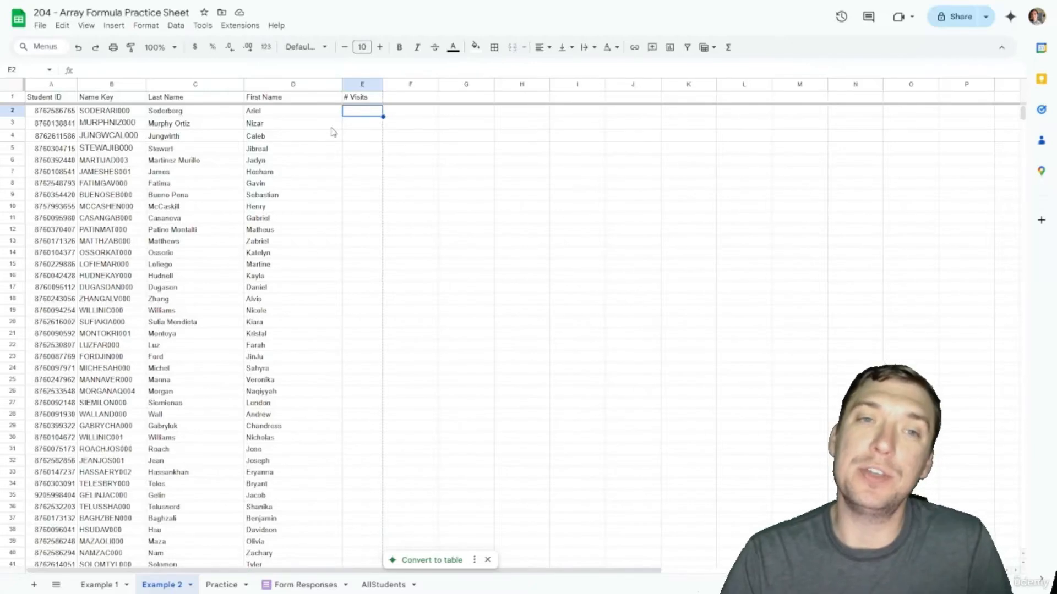
pyautogui.write('=A')
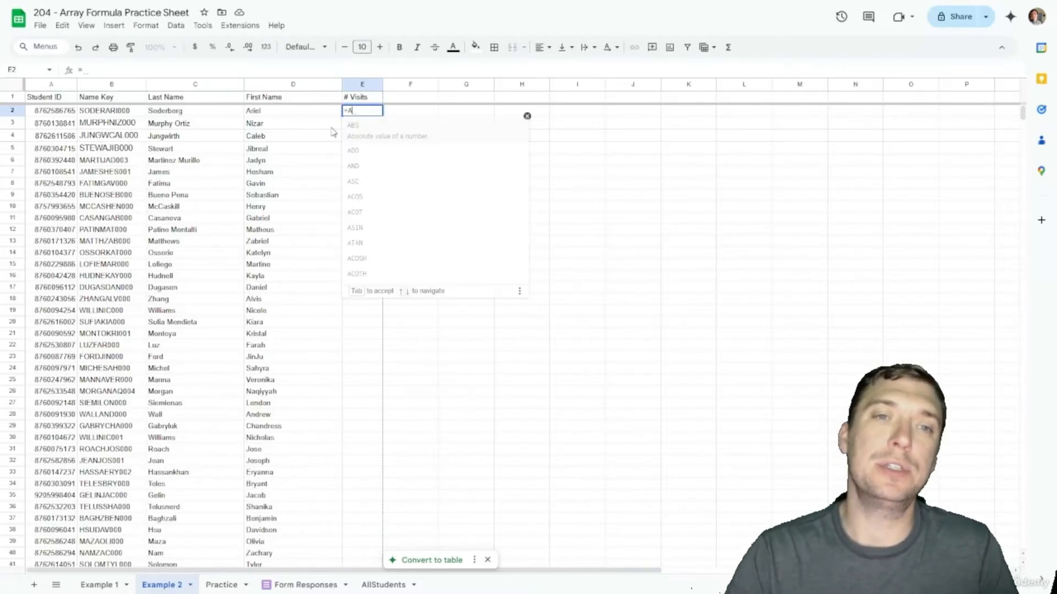
pyautogui.write('RRAYFRRMU')
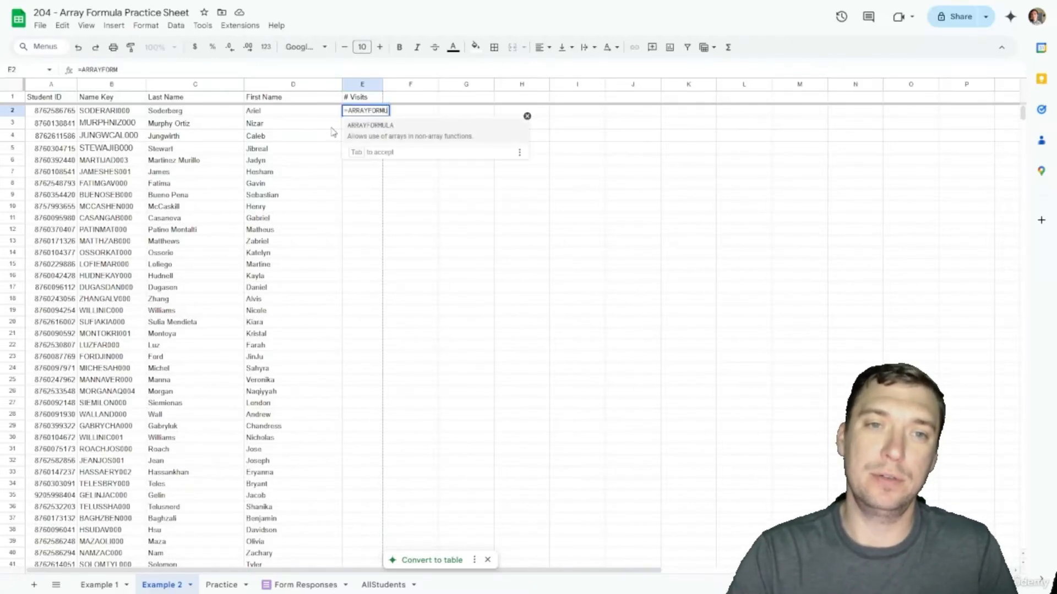
pyautogui.write('LA(CO')
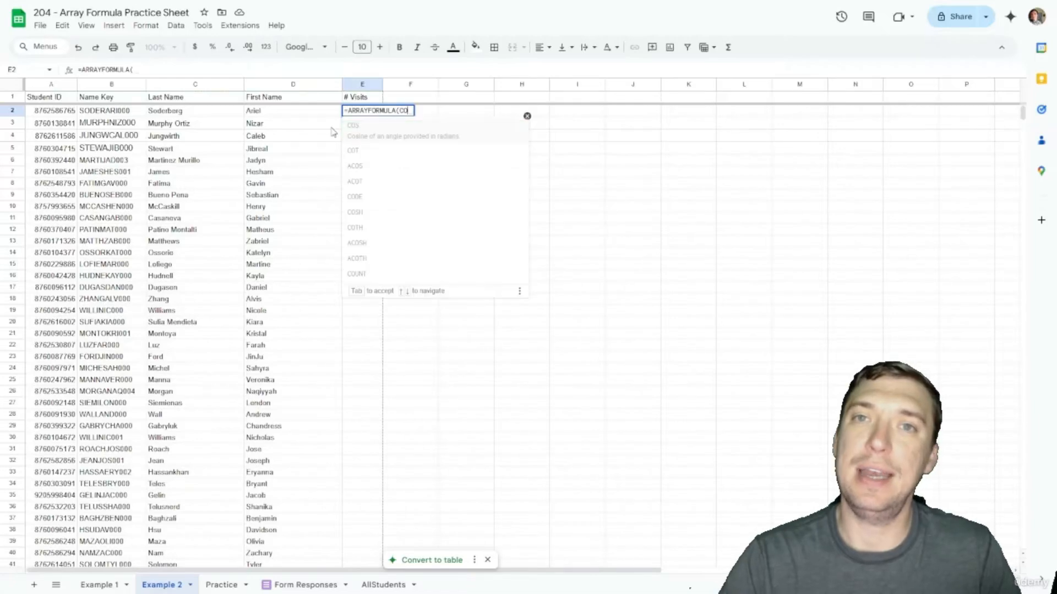
pyautogui.write('UNTIF(')
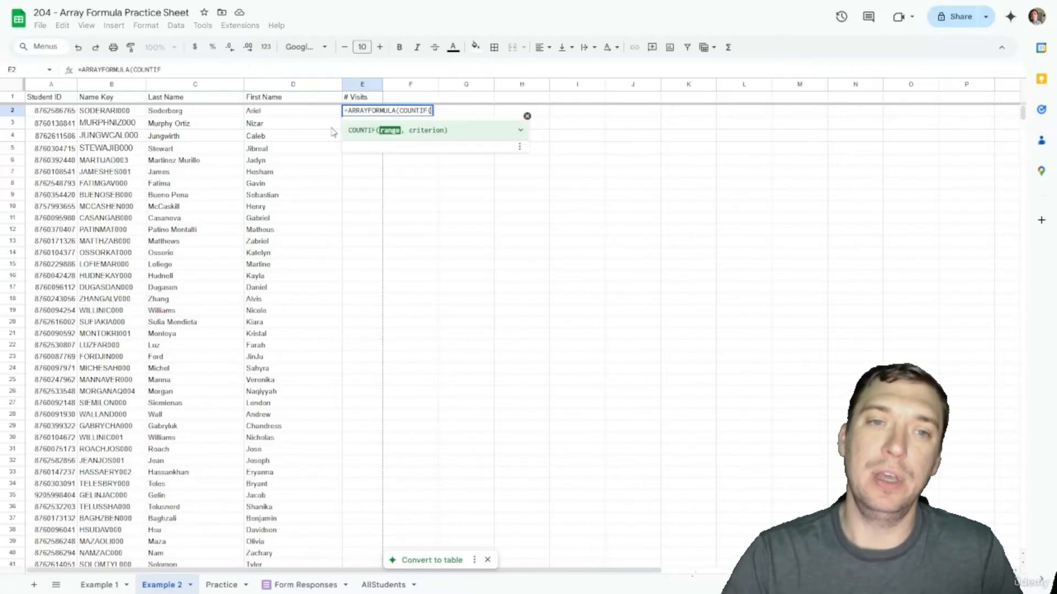
pyautogui.click(304, 584)
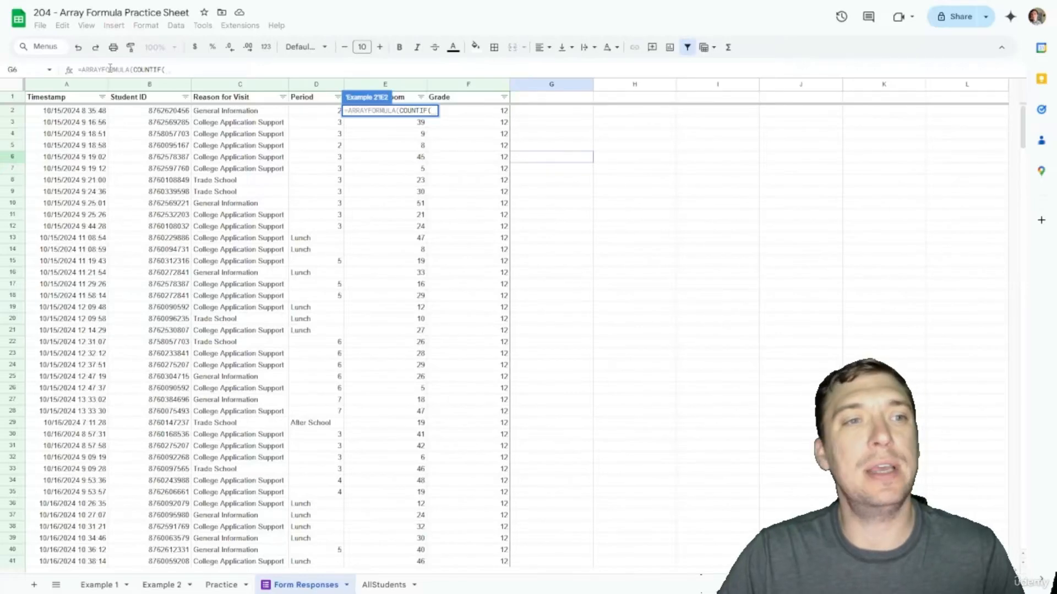
pyautogui.click(133, 87)
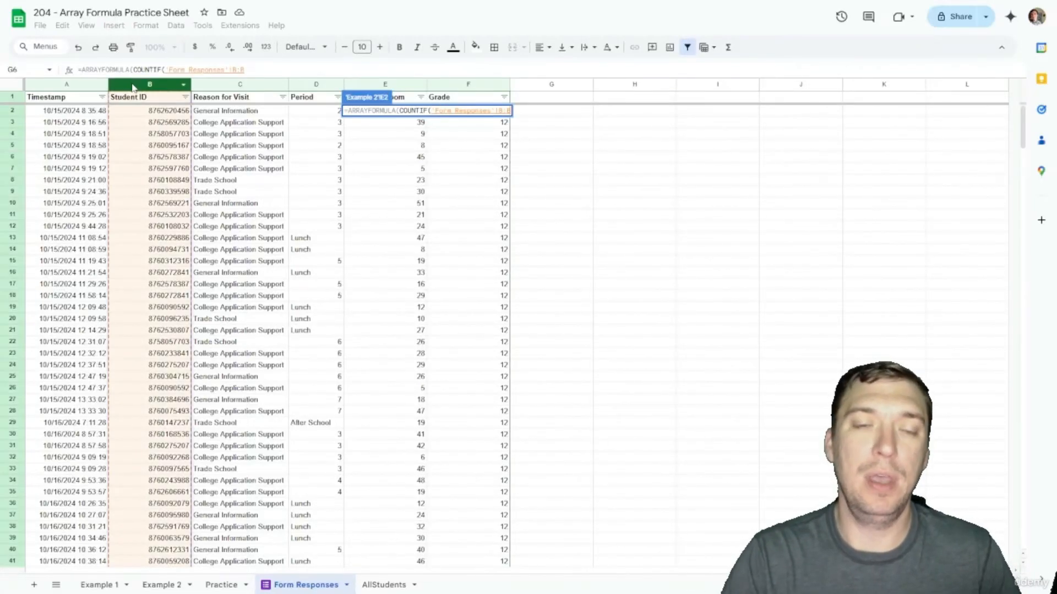
pyautogui.write(',')
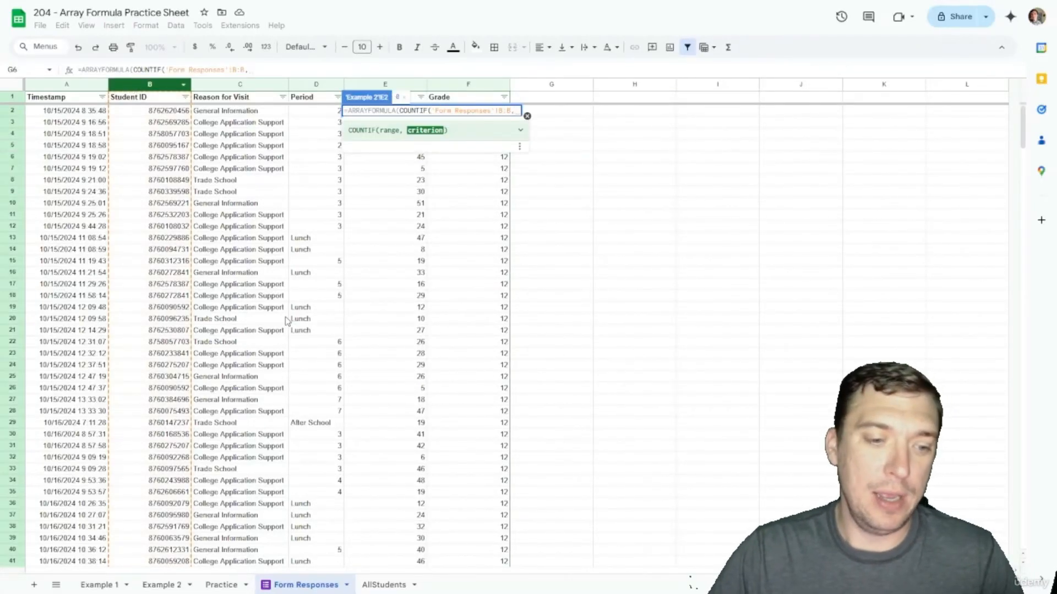
# Step: Add the A2:A criterion to complete =ARRAYFORMULA(COUNTIF('Form Responses'!B:B,A2:A)) in E2
pyautogui.click(159, 585)
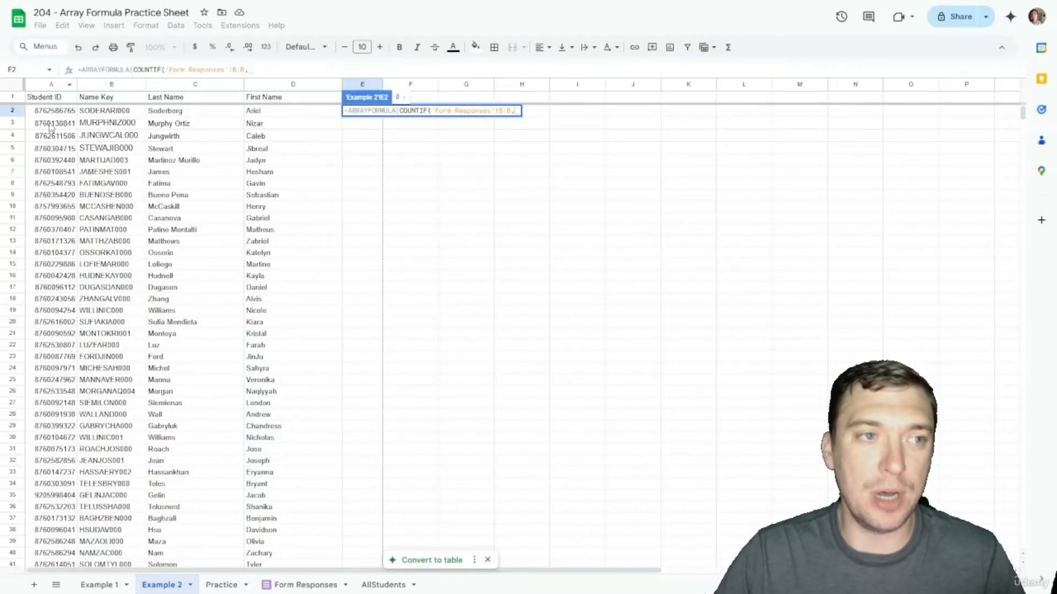
pyautogui.click(258, 73)
pyautogui.write('A2:A')
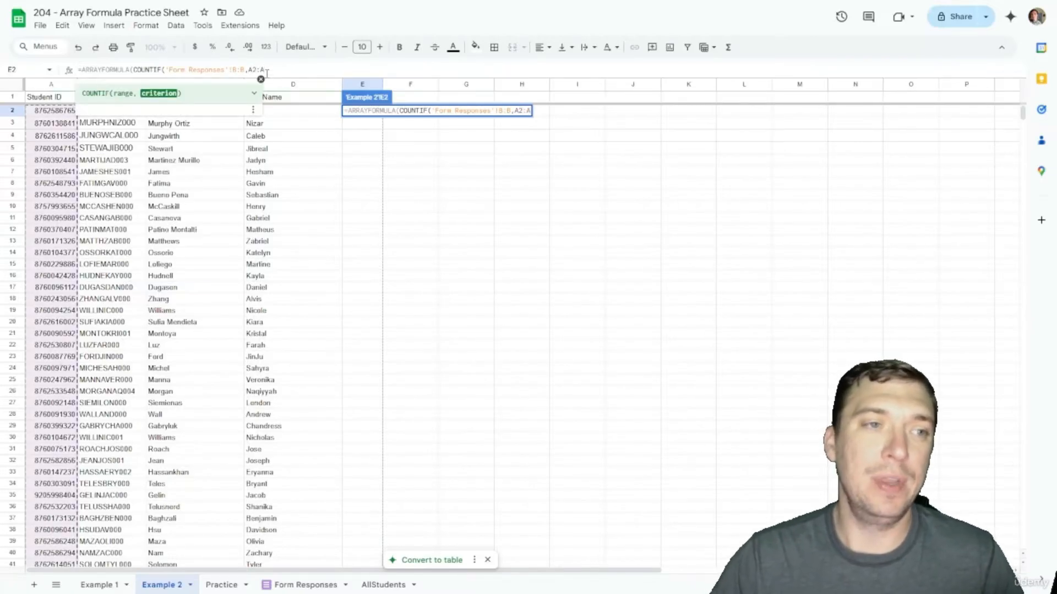
pyautogui.scroll(-20, 111, 232)
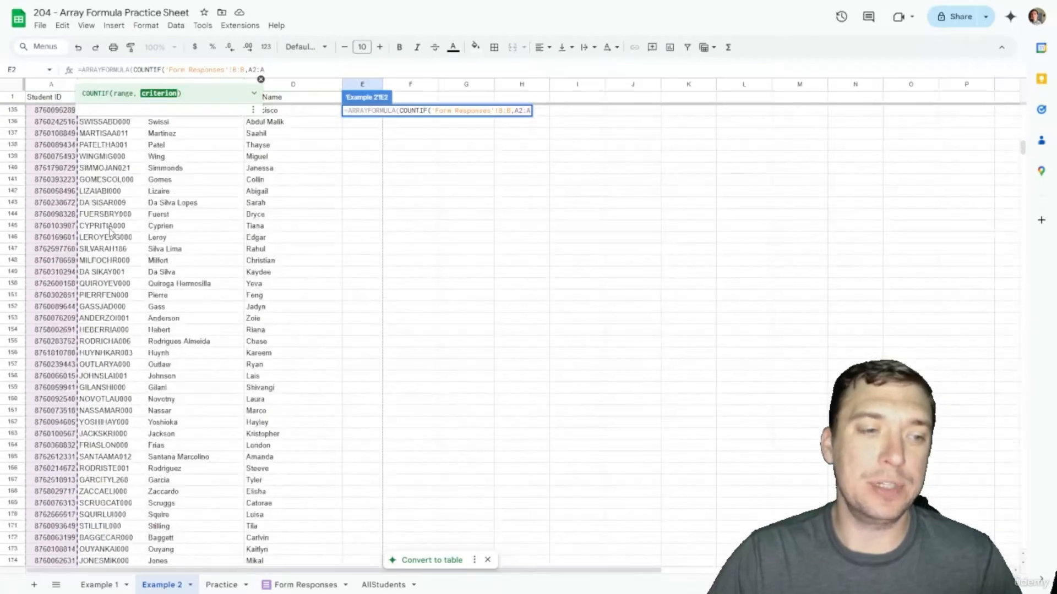
pyautogui.scroll(20, 112, 231)
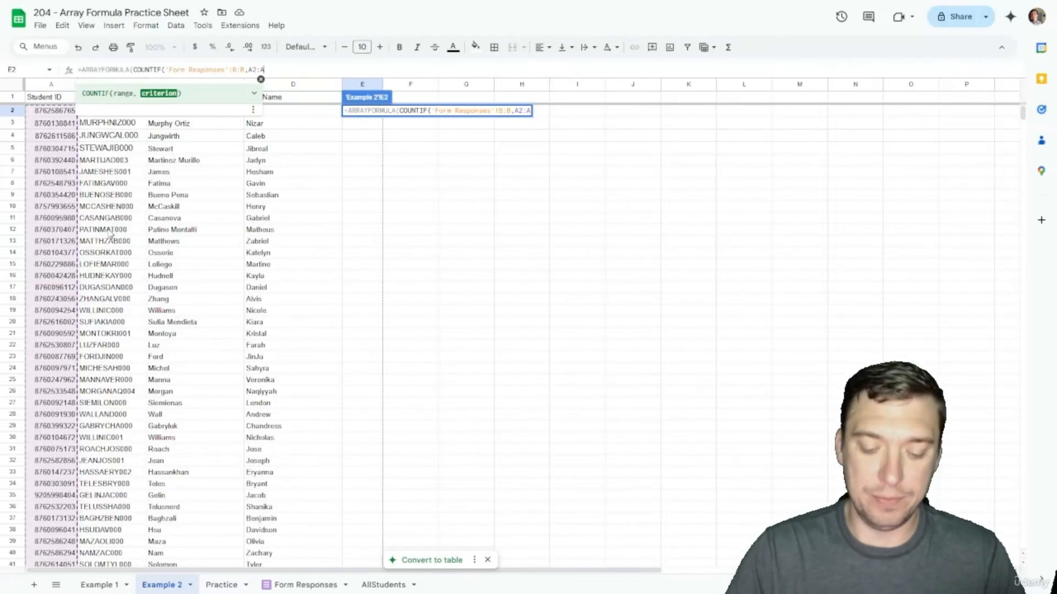
pyautogui.write('))')
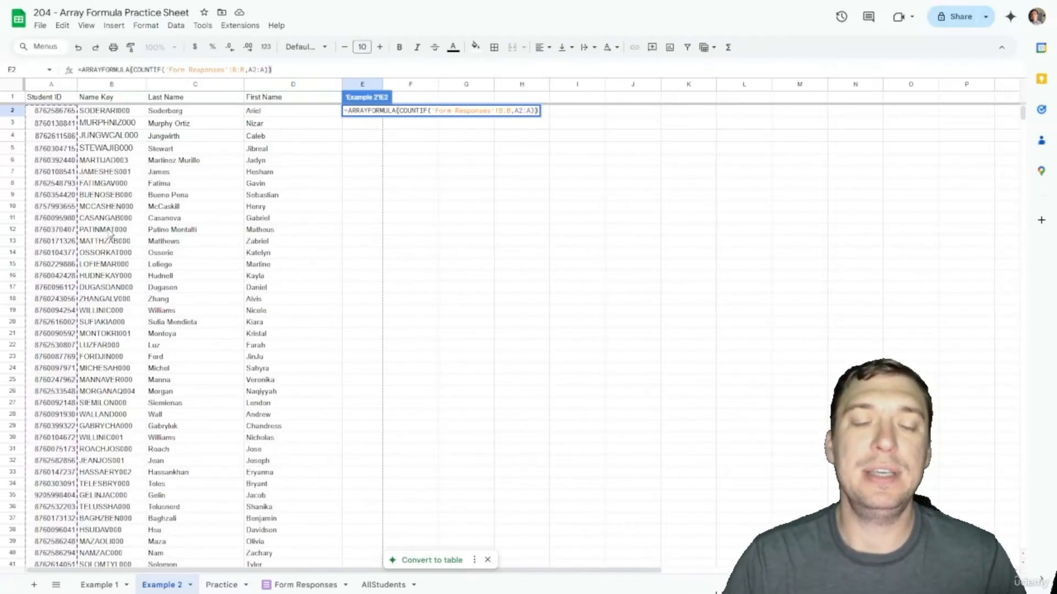
pyautogui.press('Return')
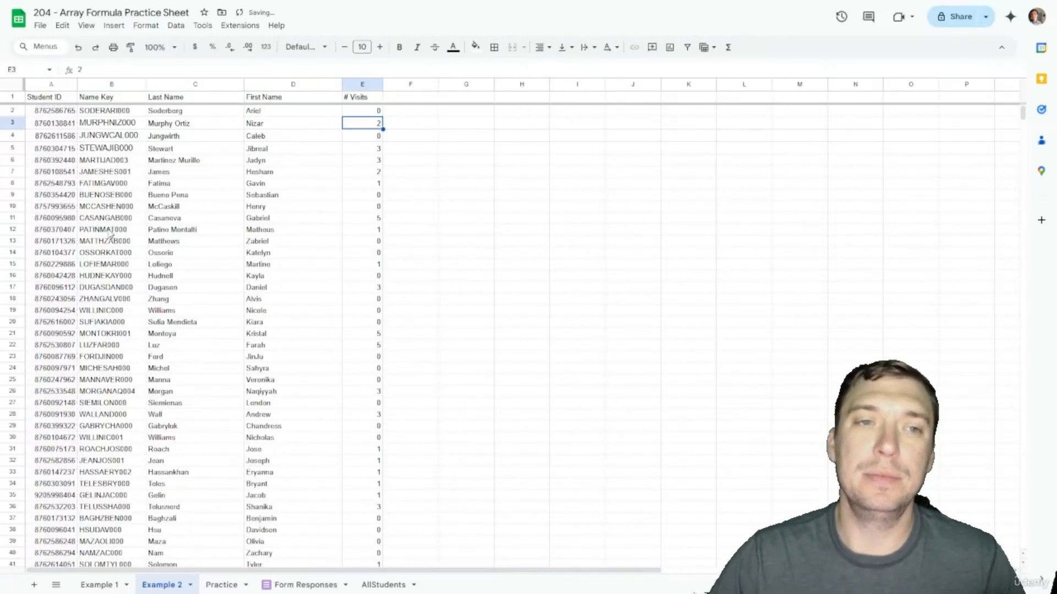
# Step: Scroll through Example 2's column E visit counts, then switch to AllStudents
pyautogui.scroll(-8, 380, 163)
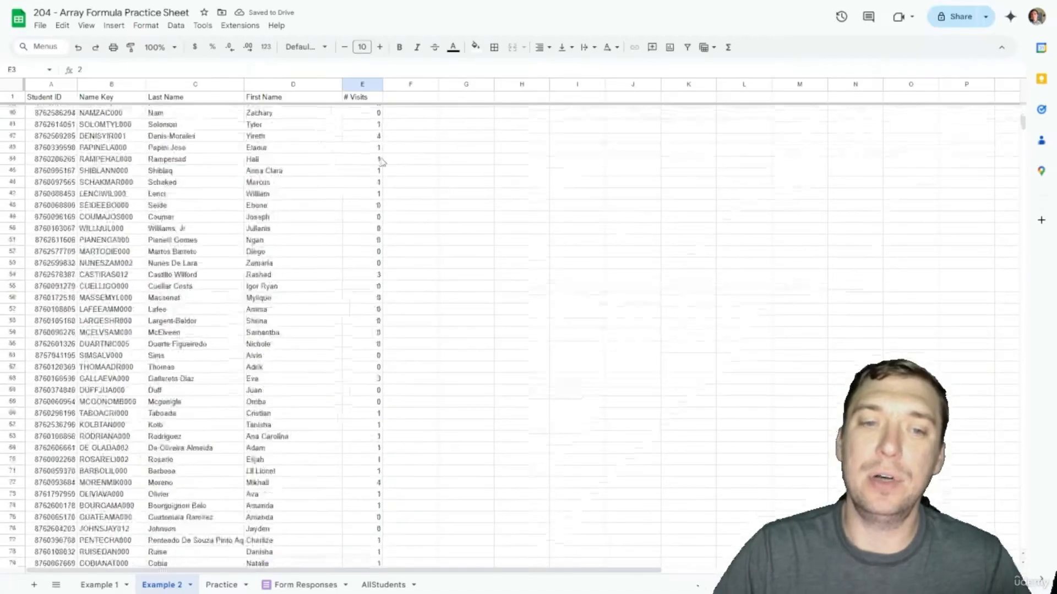
pyautogui.scroll(-20, 380, 162)
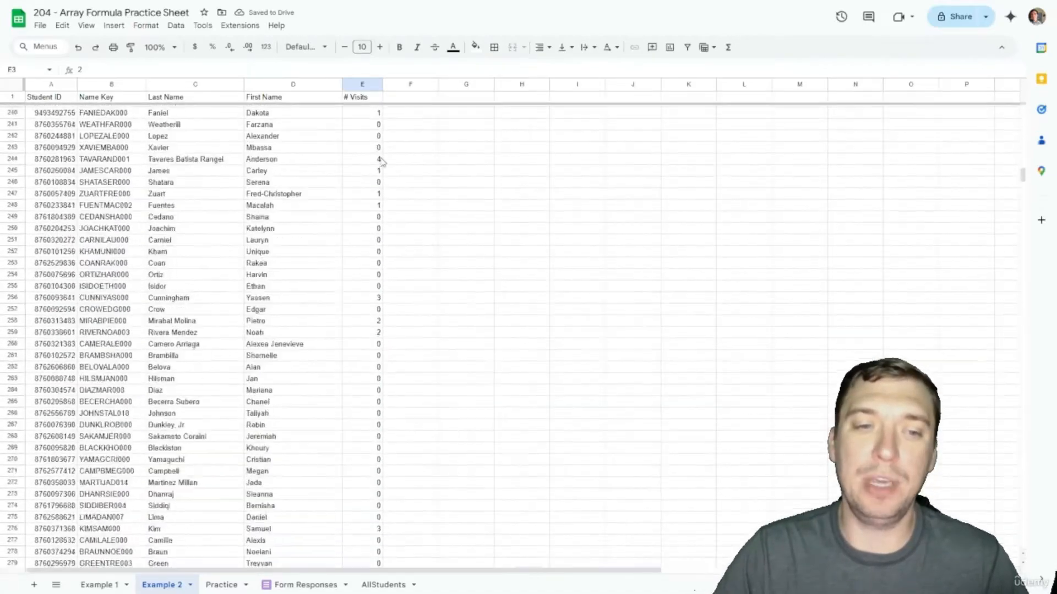
pyautogui.scroll(-19, 380, 161)
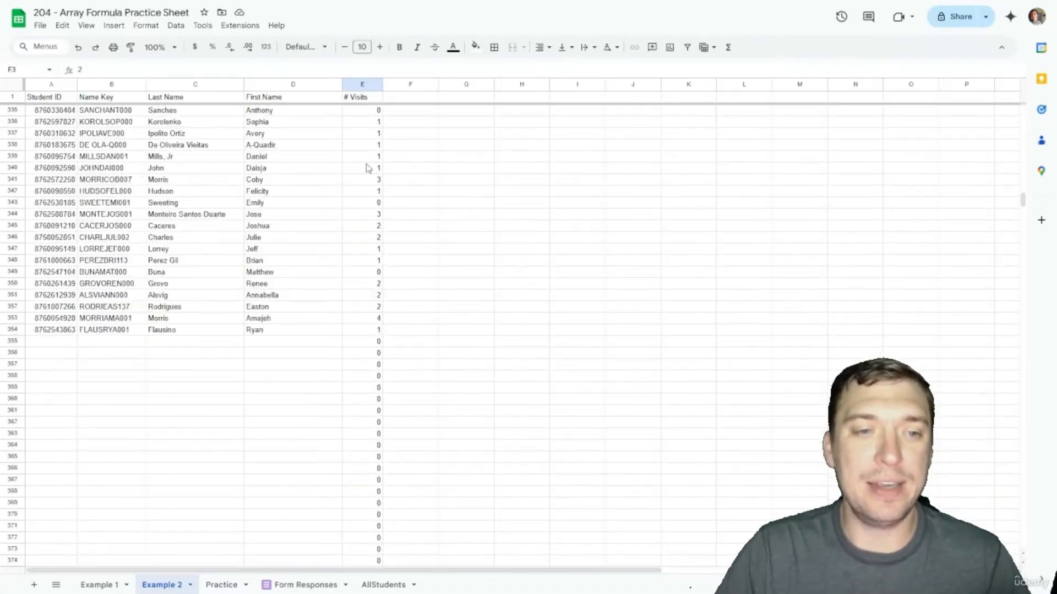
pyautogui.scroll(2, 367, 168)
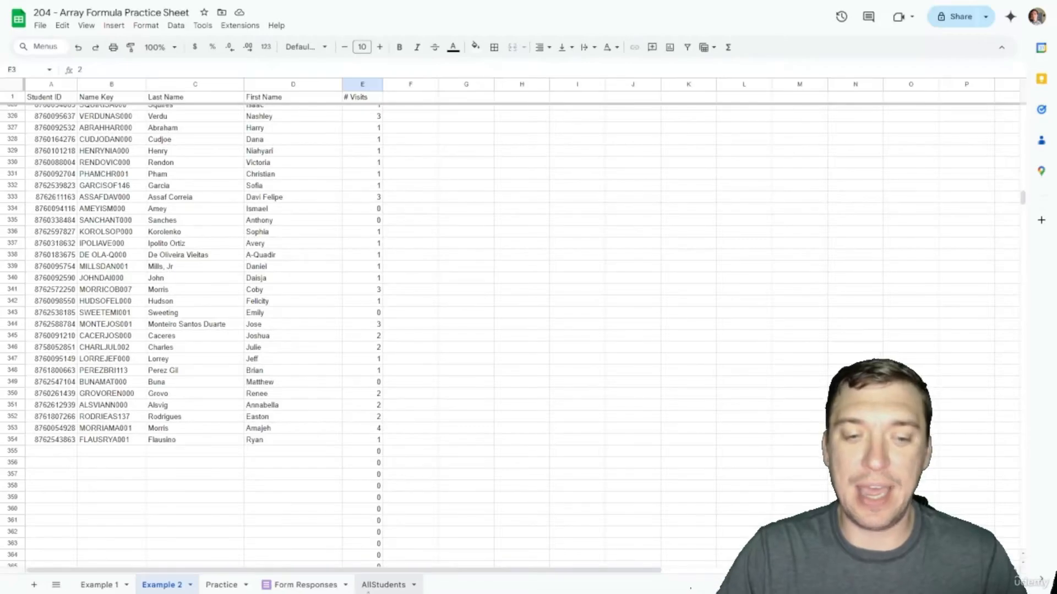
pyautogui.click(368, 589)
# Step: Upload All Students Update 2.csv into AllStudents with import location Replace current sheet
pyautogui.click(40, 25)
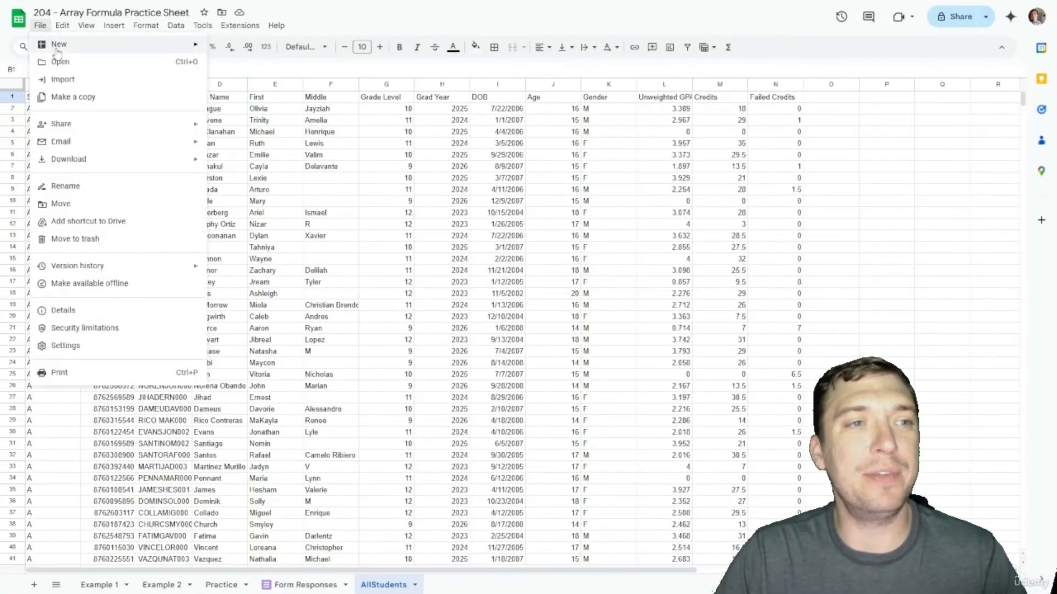
pyautogui.click(63, 79)
pyautogui.click(434, 174)
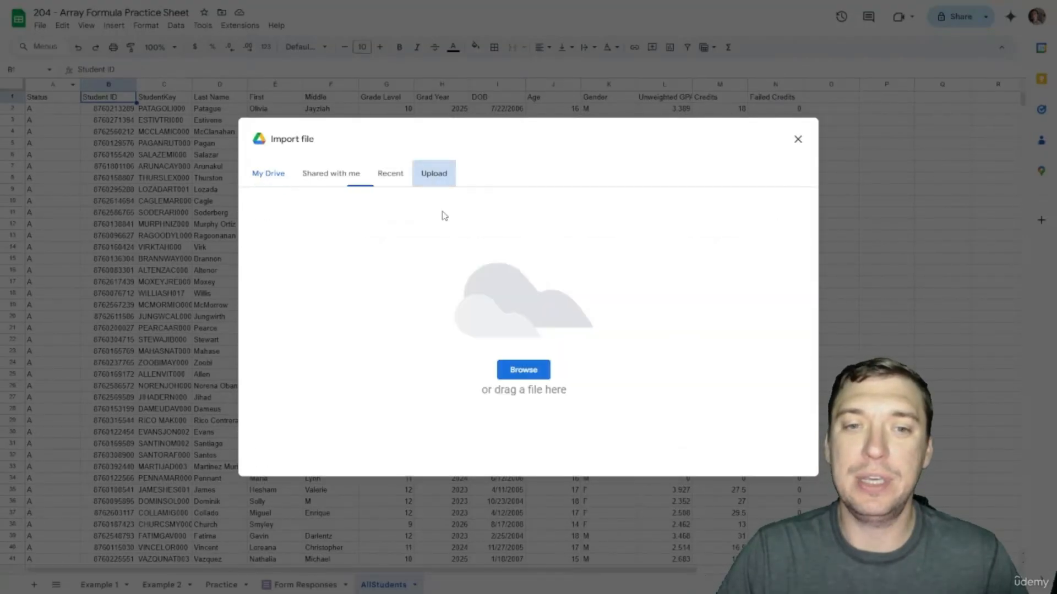
pyautogui.click(528, 374)
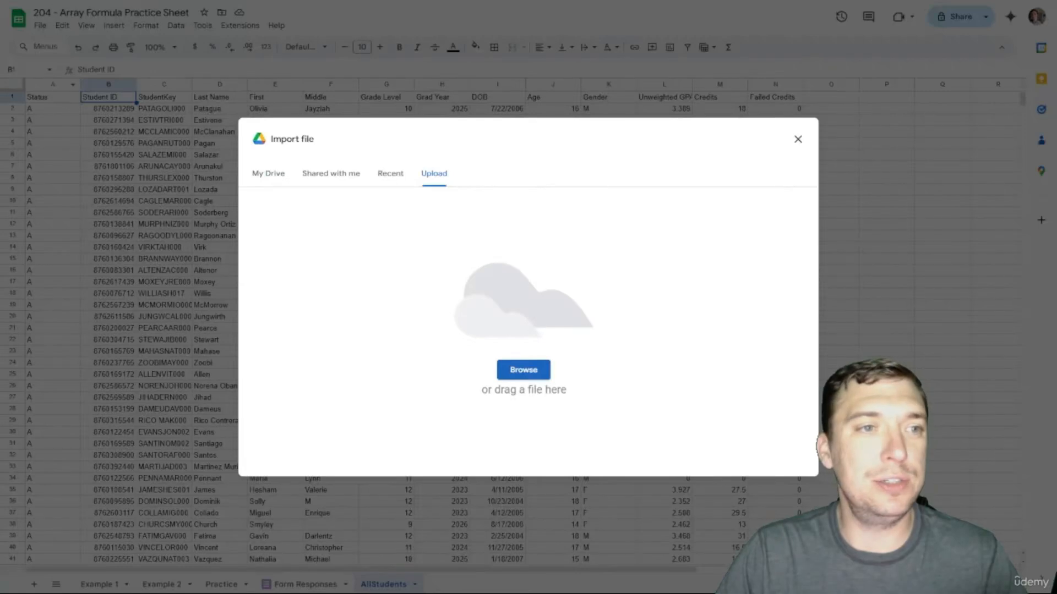
pyautogui.doubleClick(335, 251)
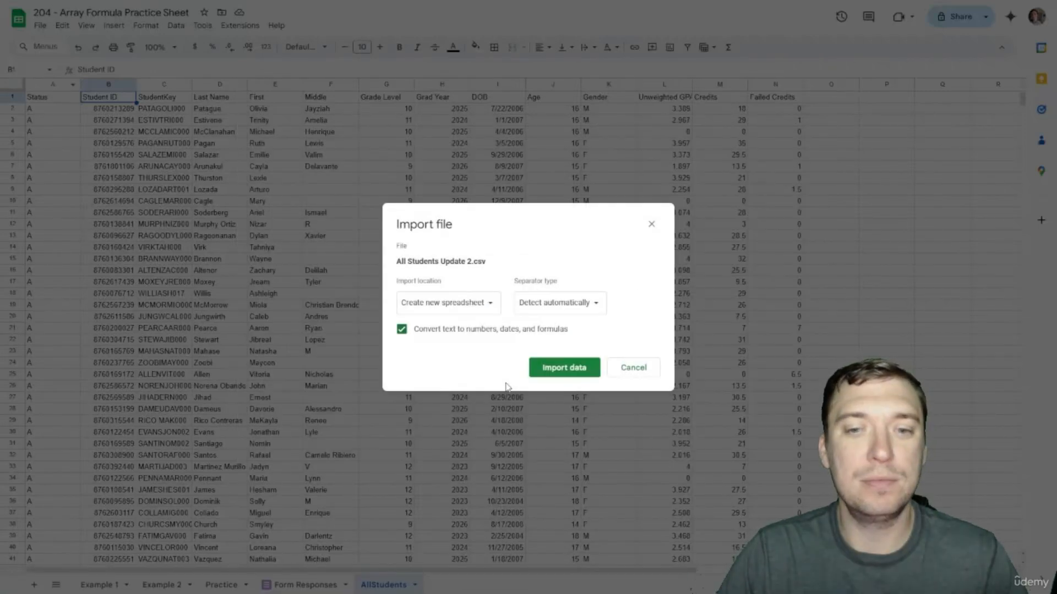
pyautogui.click(492, 306)
pyautogui.click(479, 357)
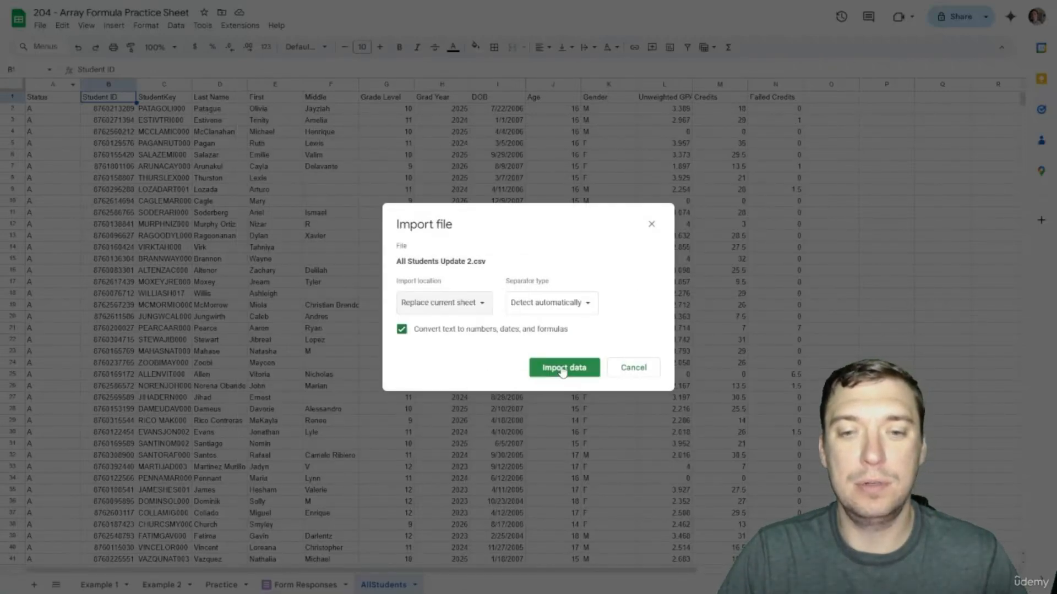
pyautogui.click(559, 369)
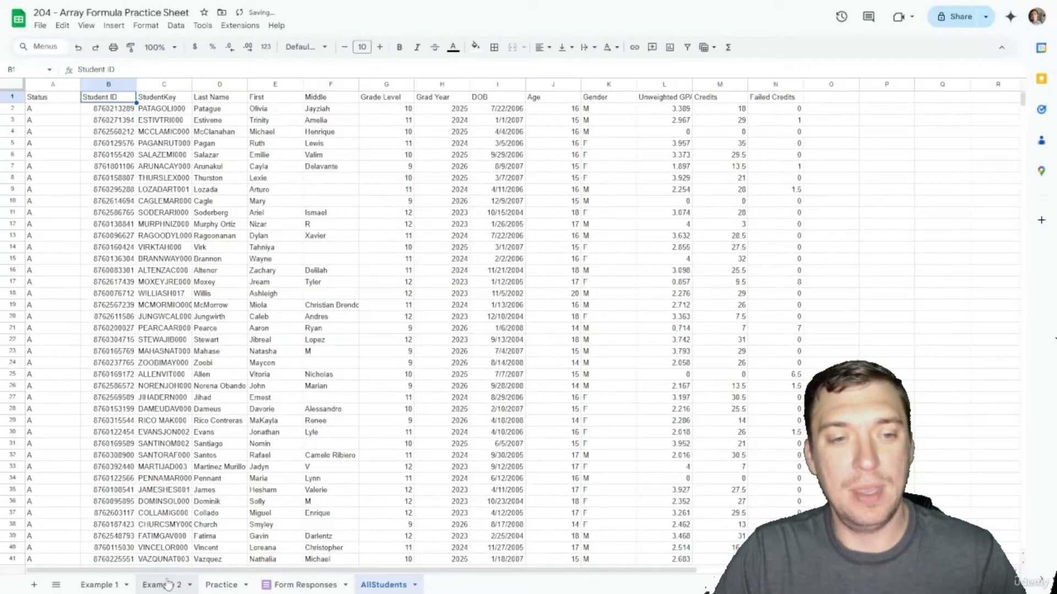
# Step: Scroll Example 2 to confirm visit counts now reach row 454, then go to Form Responses
pyautogui.click(168, 584)
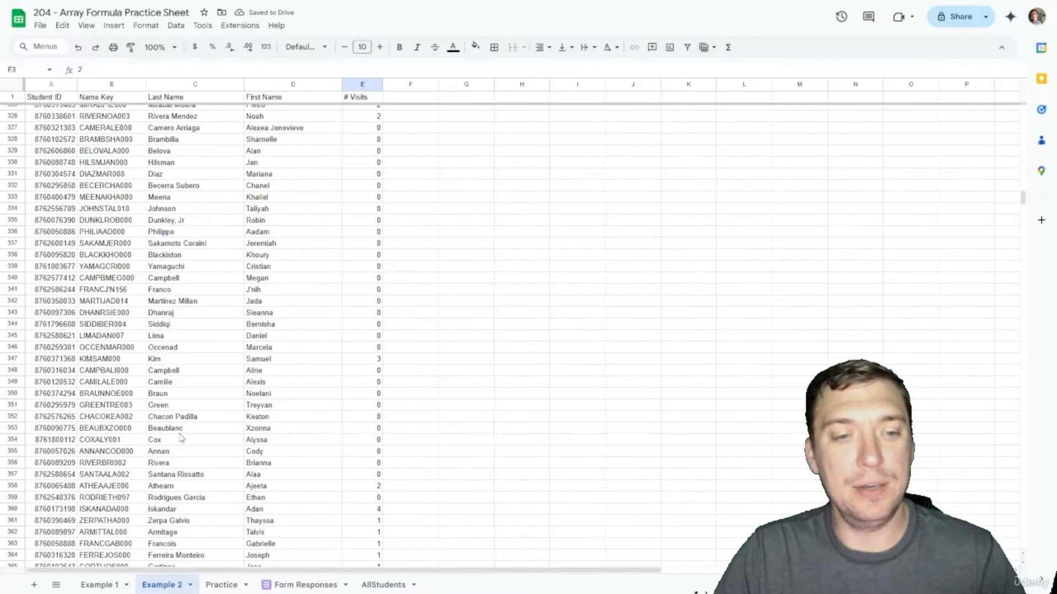
pyautogui.scroll(-5, 232, 393)
pyautogui.scroll(-10, 297, 305)
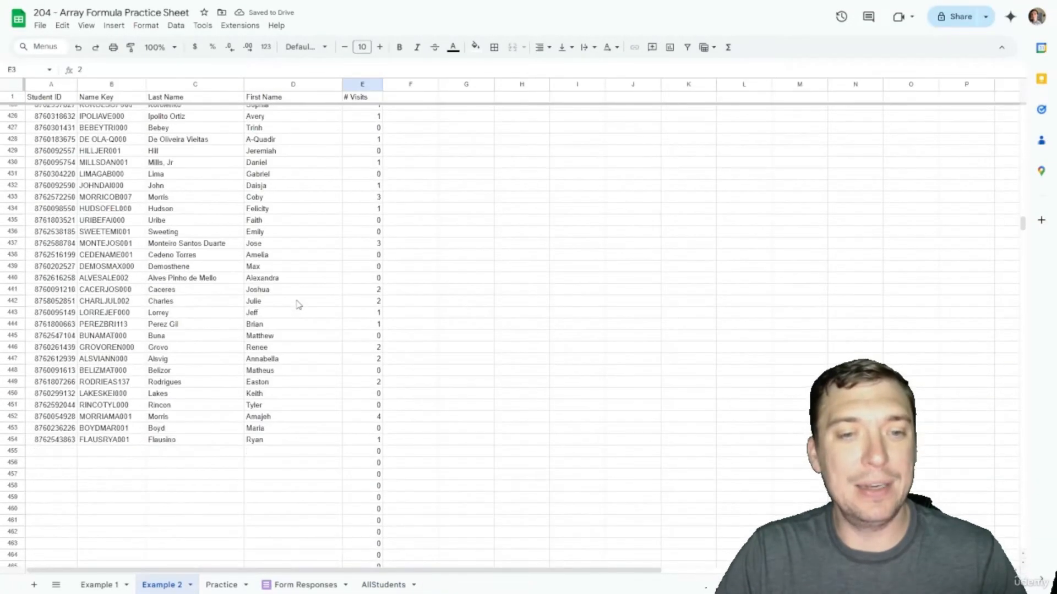
pyautogui.scroll(20, 323, 337)
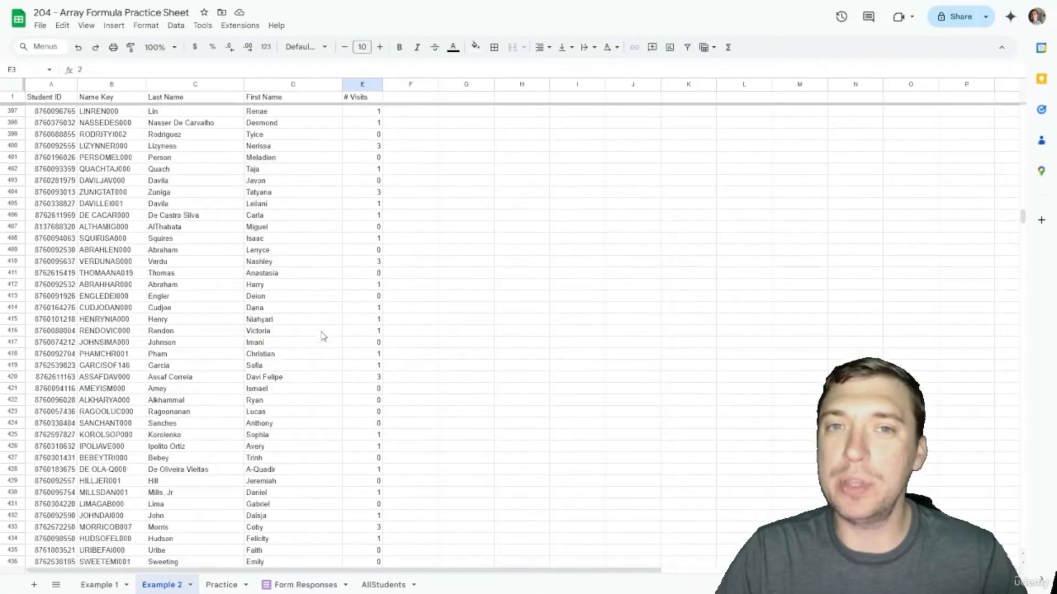
pyautogui.scroll(20, 324, 336)
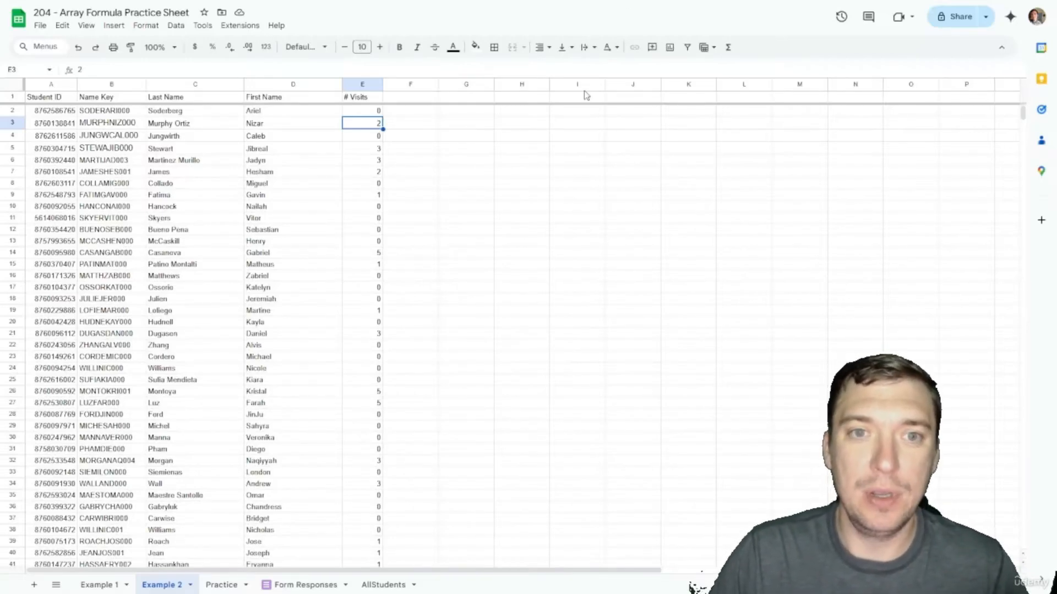
pyautogui.click(523, 210)
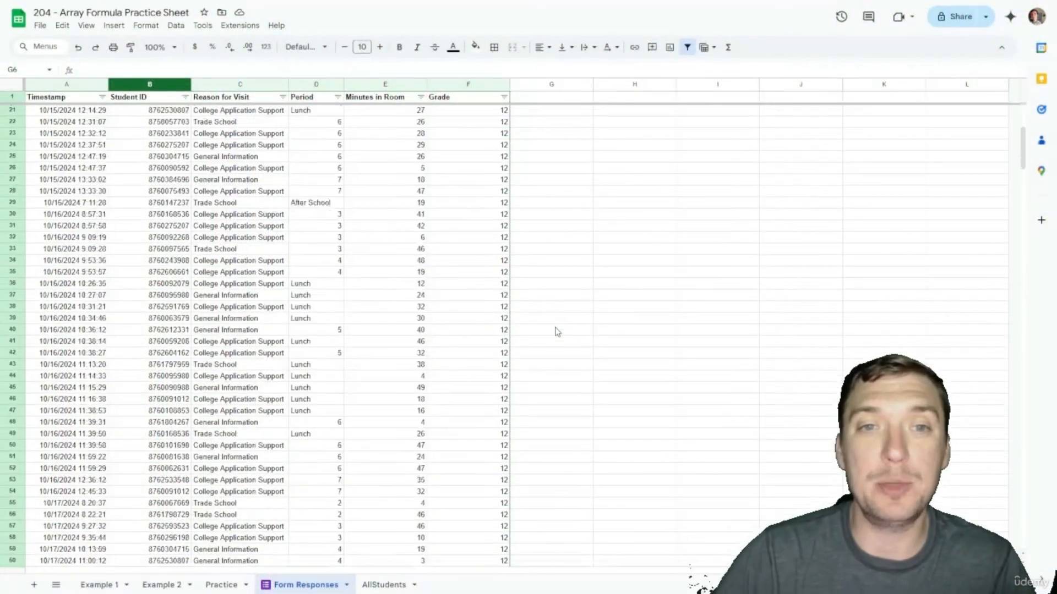
# Step: Inspect F302's Grade VLOOKUP, the blank Grade in F303 and the #N/A in F304
pyautogui.scroll(-20, 557, 331)
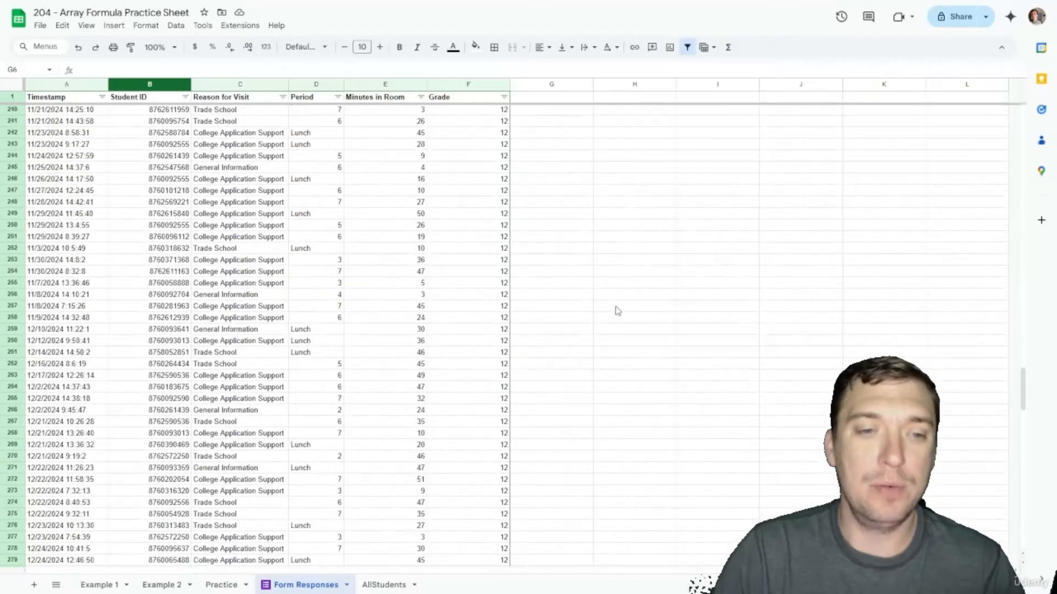
pyautogui.scroll(-8, 618, 311)
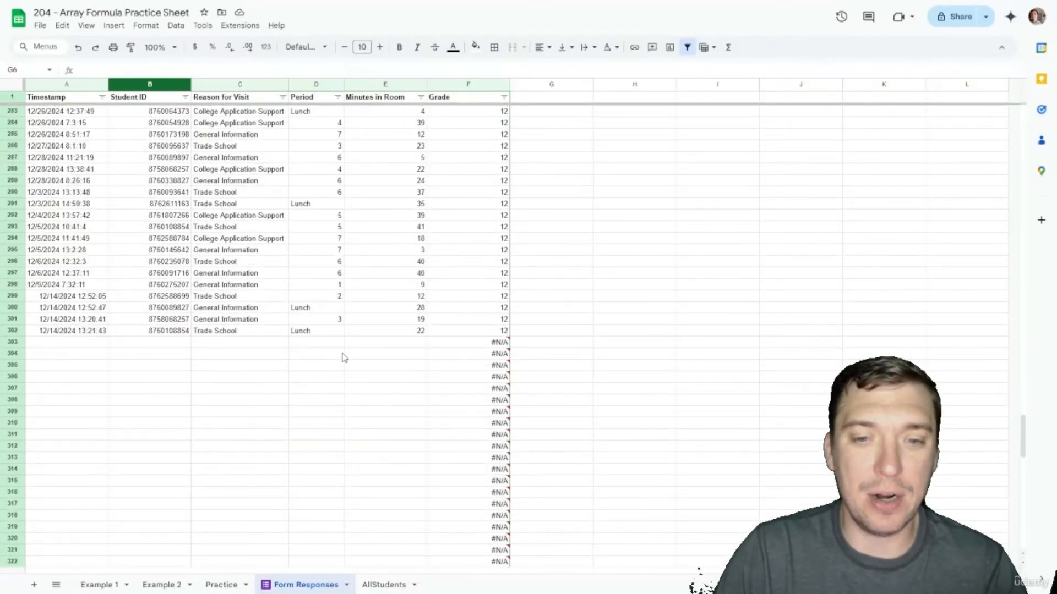
pyautogui.moveTo(452, 348)
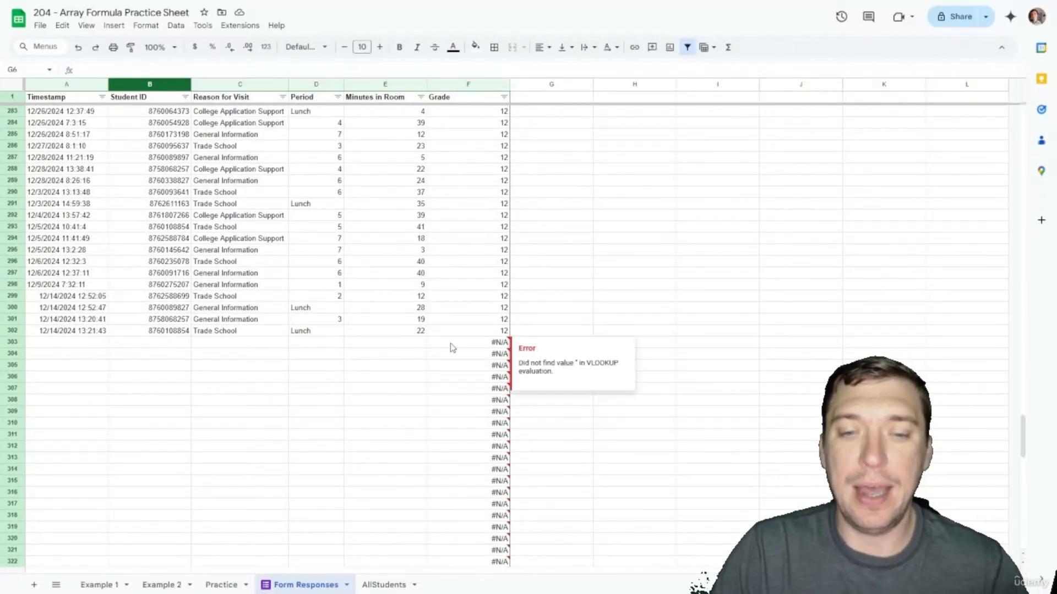
pyautogui.click(491, 333)
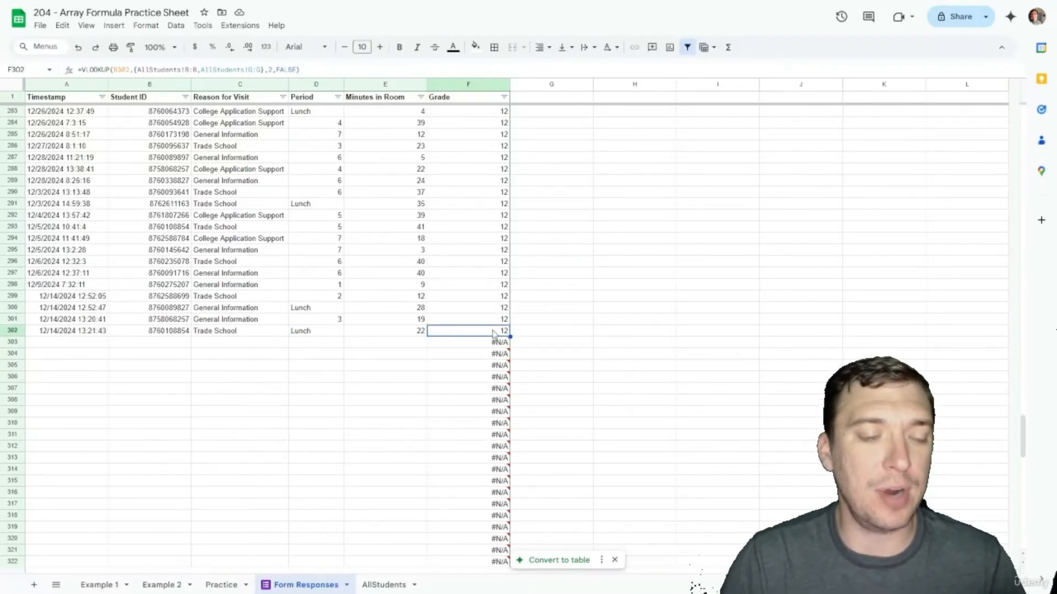
pyautogui.press('Left')
pyautogui.press('Left')
pyautogui.press('Left')
pyautogui.press('Right')
pyautogui.press('Right')
pyautogui.press('Right')
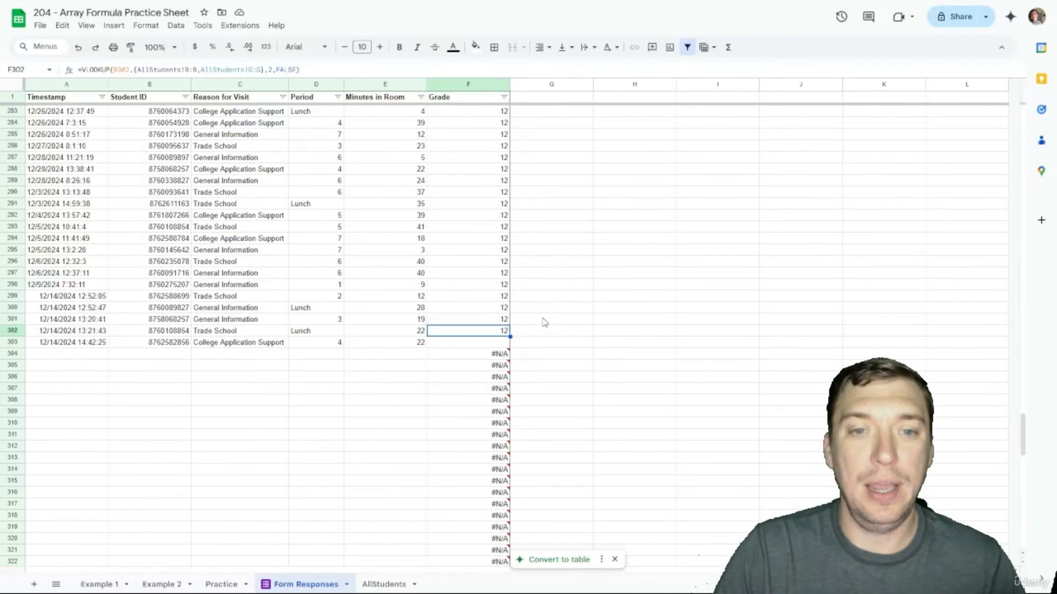
pyautogui.click(467, 344)
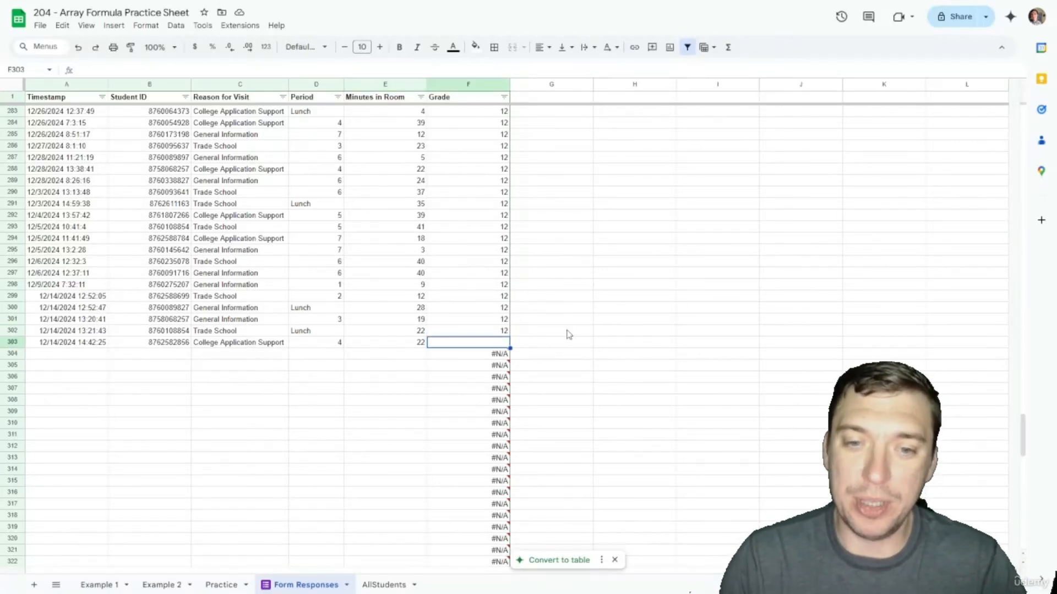
pyautogui.press('Down')
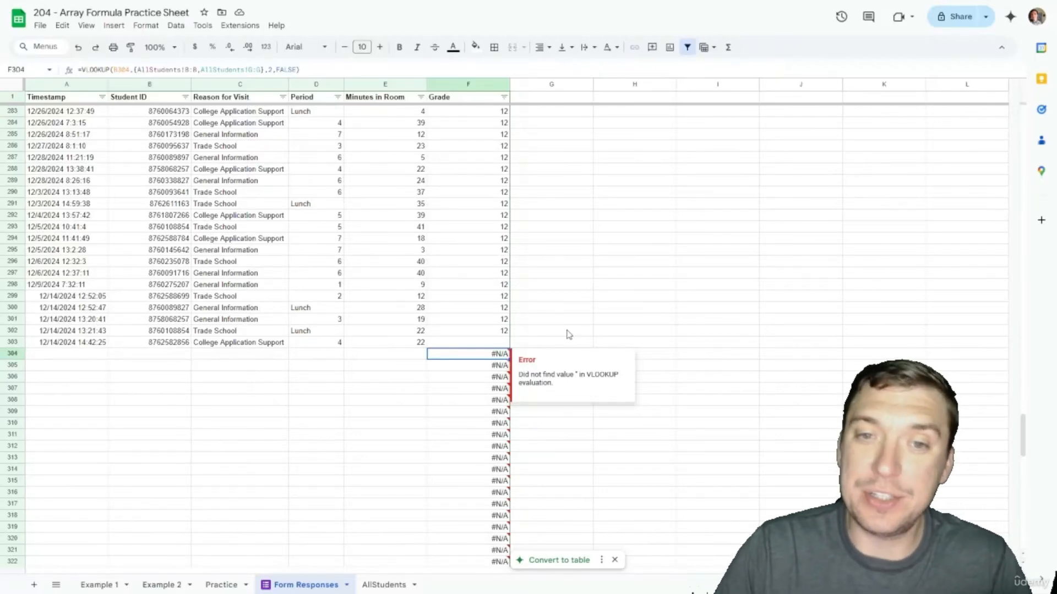
# Step: Scroll back to the top and select the whole Grade column F
pyautogui.scroll(5, 590, 330)
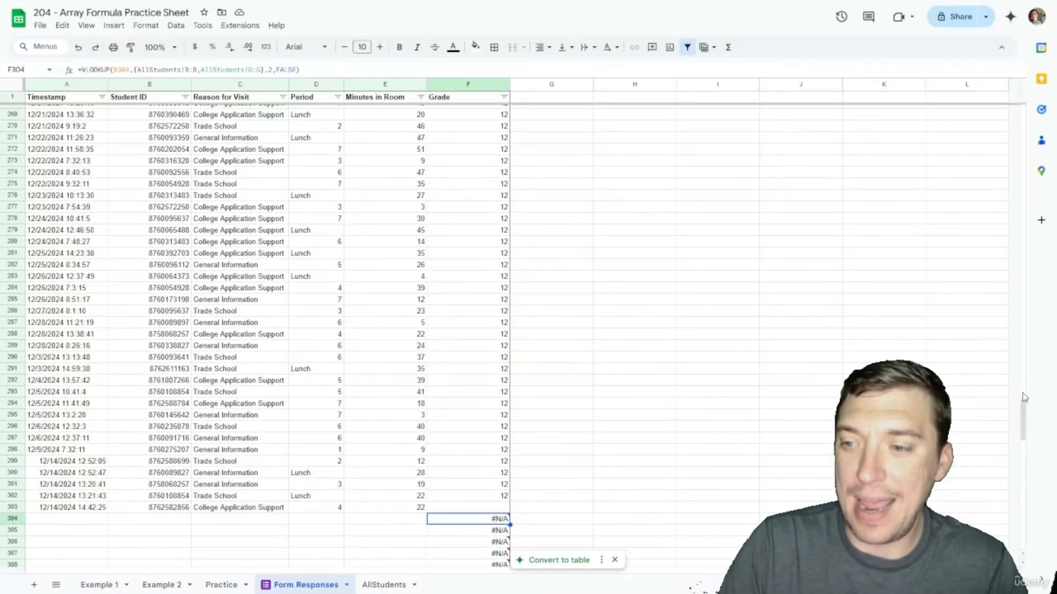
pyautogui.moveTo(1023, 412); pyautogui.dragTo(1023, 118)
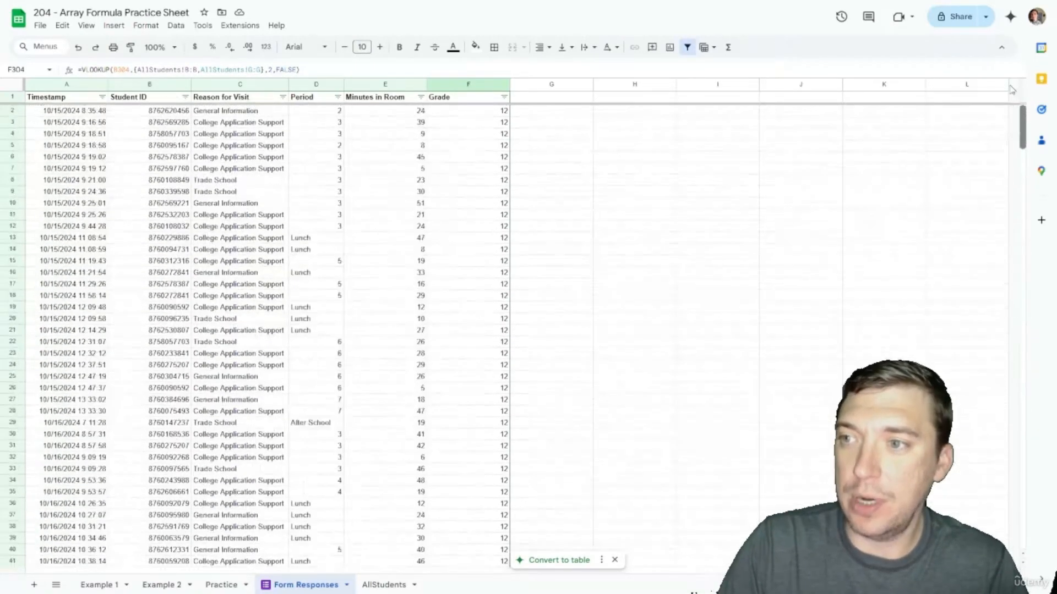
pyautogui.click(461, 84)
# Step: Clear column F and re-enter the header 'Grade' in F1
pyautogui.press('Delete')
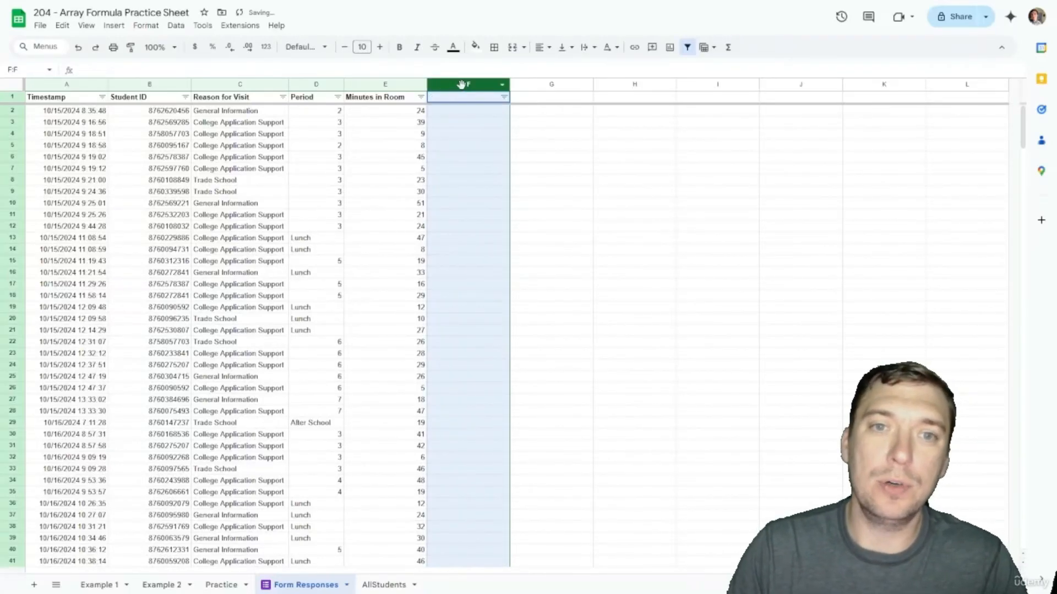
pyautogui.write('Grade')
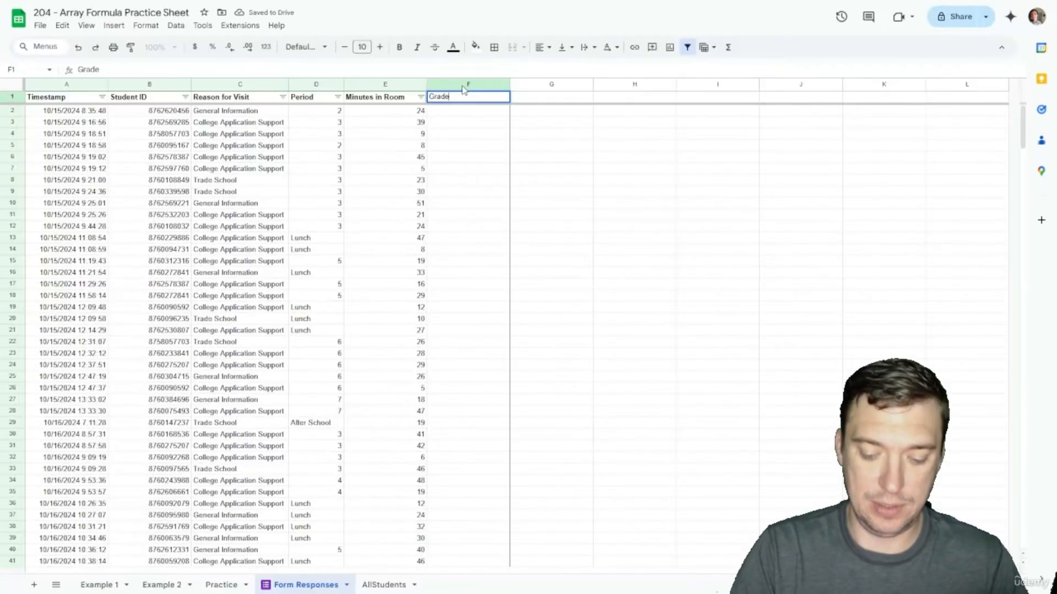
pyautogui.press('Return')
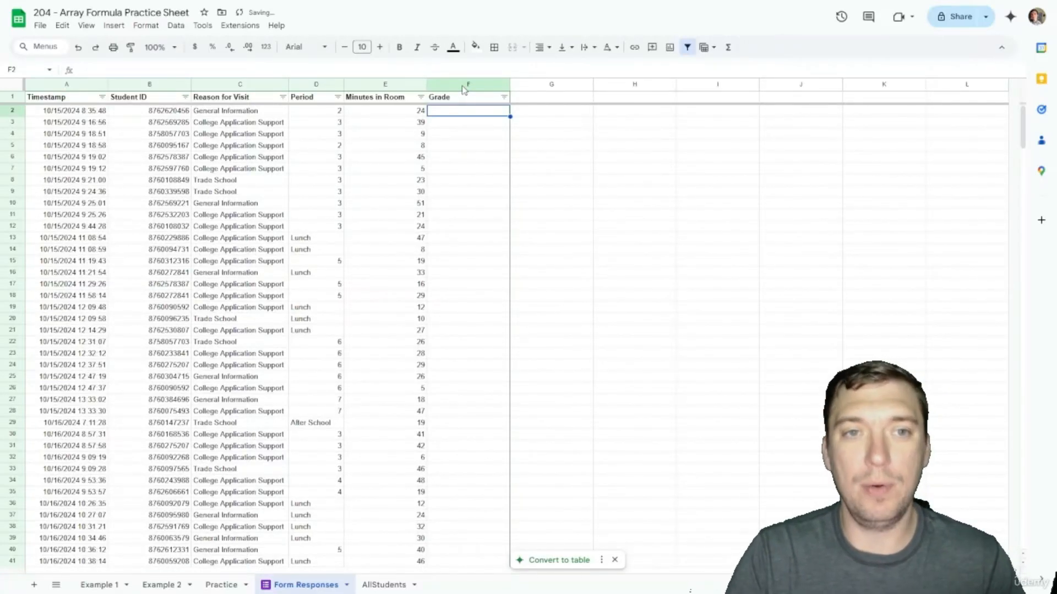
# Step: Enter =ARRAYFORMULA(VLOOKUP(B2:B,AllStudents!B:G,6,FALSE)) in F2
pyautogui.write('=ARRAYFO')
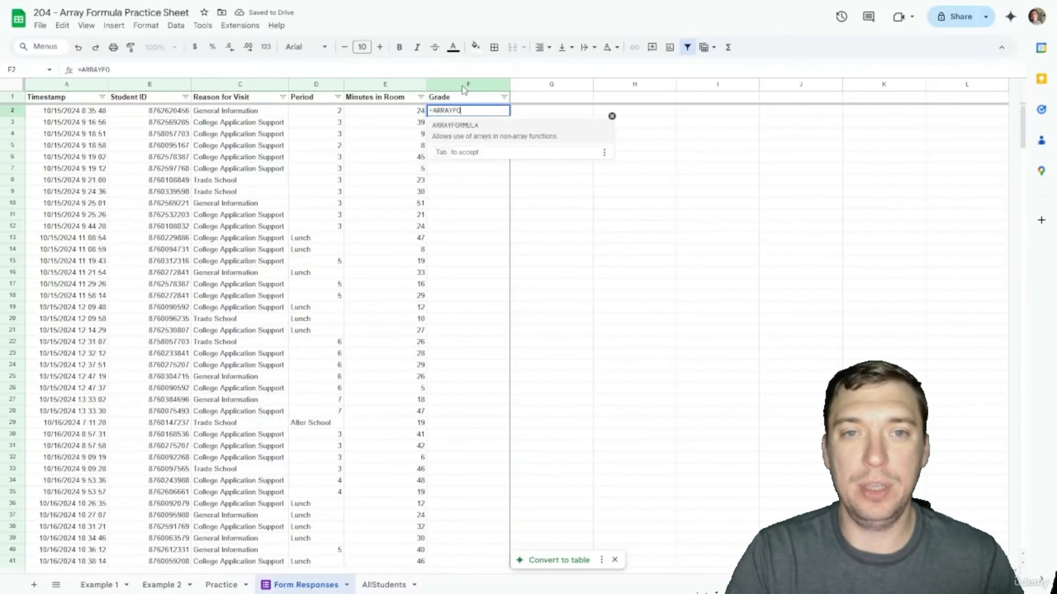
pyautogui.write('RMULA(')
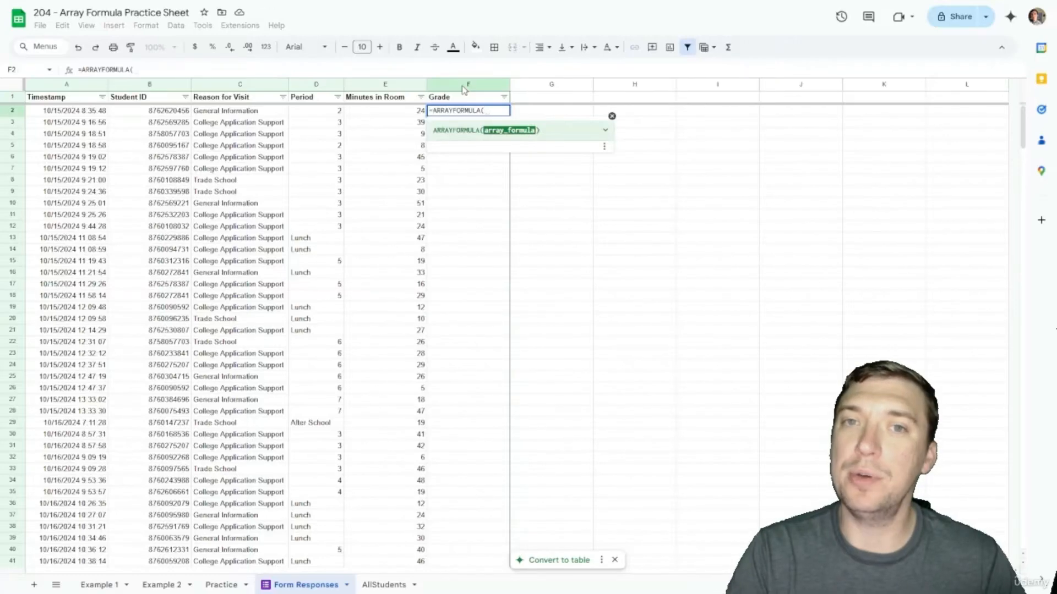
pyautogui.write('VLOOKUP(')
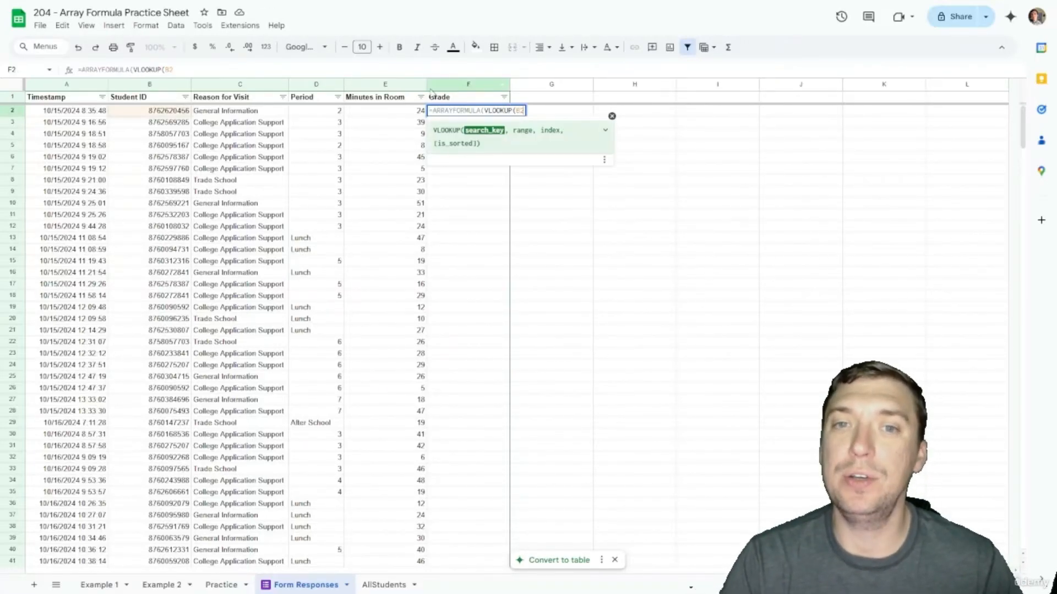
pyautogui.write('B2:B')
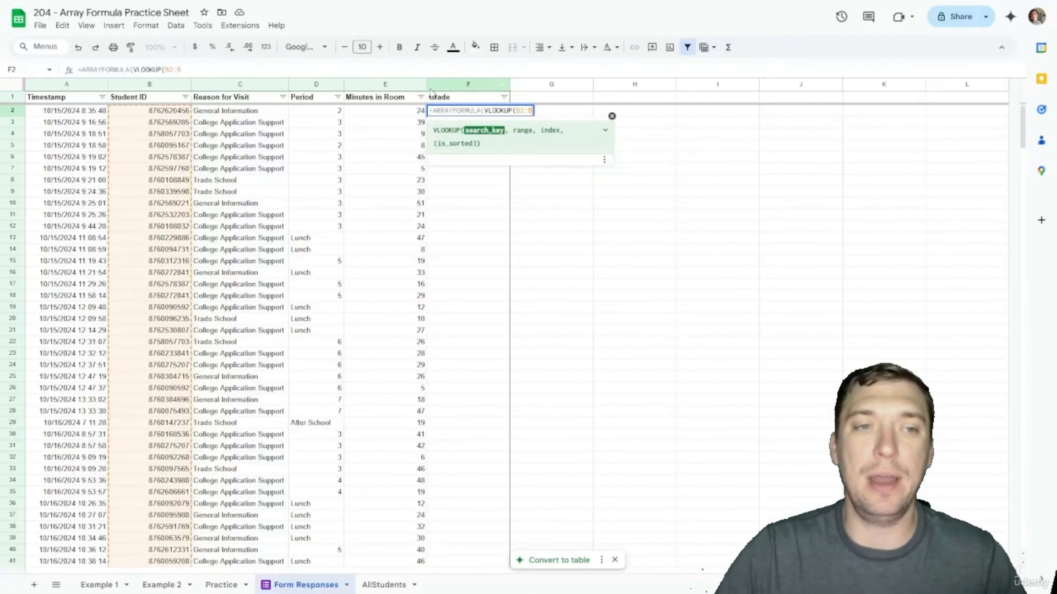
pyautogui.write(',')
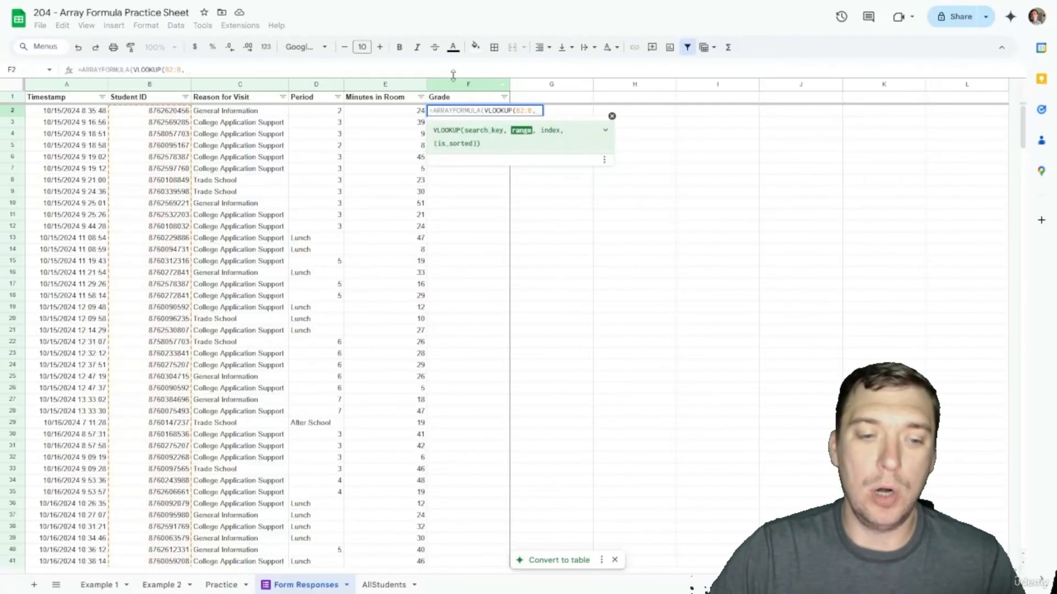
pyautogui.click(384, 585)
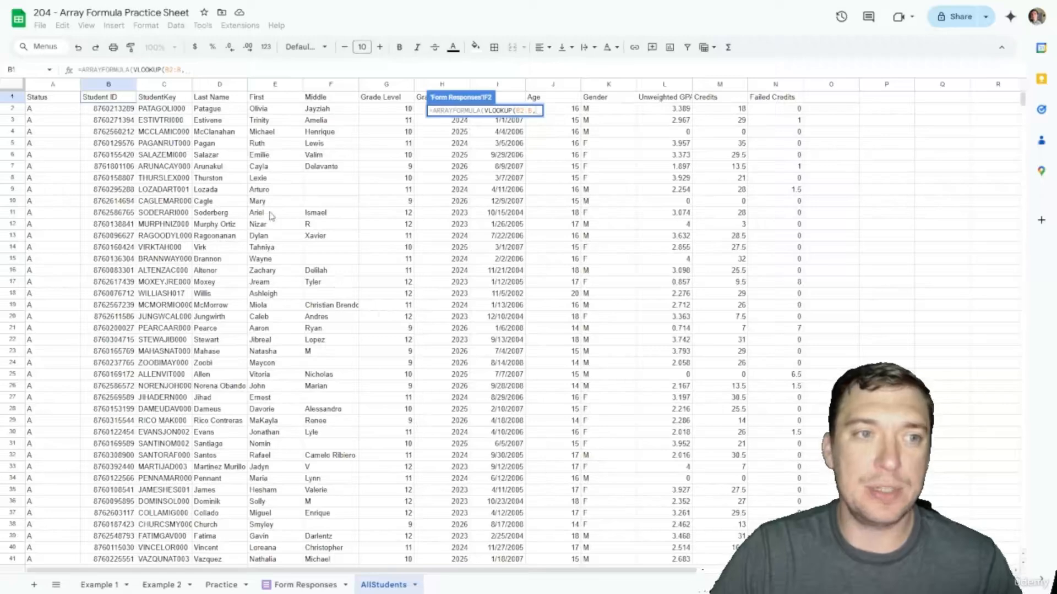
pyautogui.moveTo(102, 85); pyautogui.dragTo(407, 112)
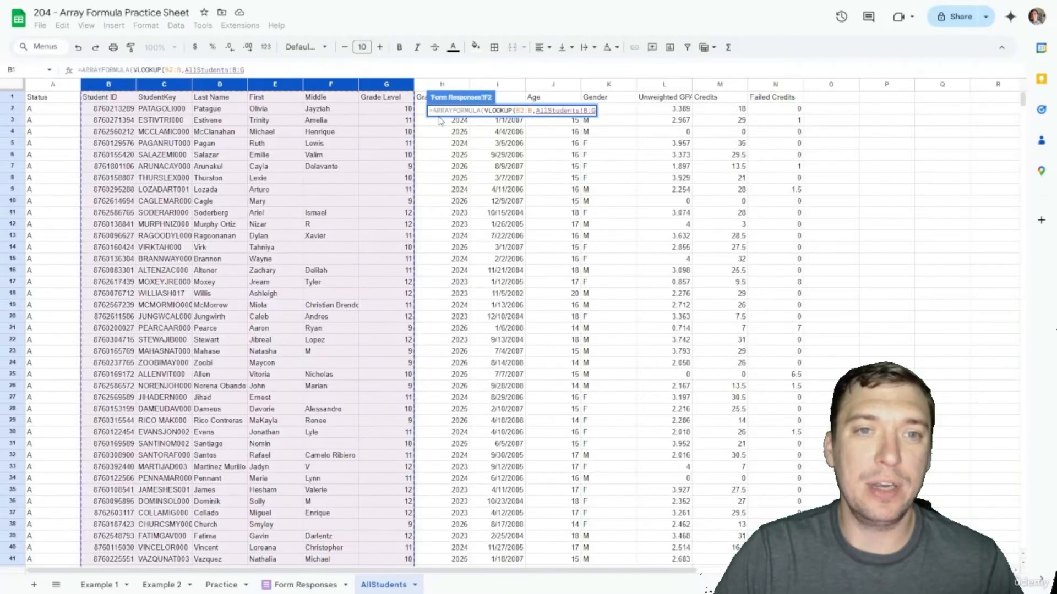
pyautogui.click(319, 70)
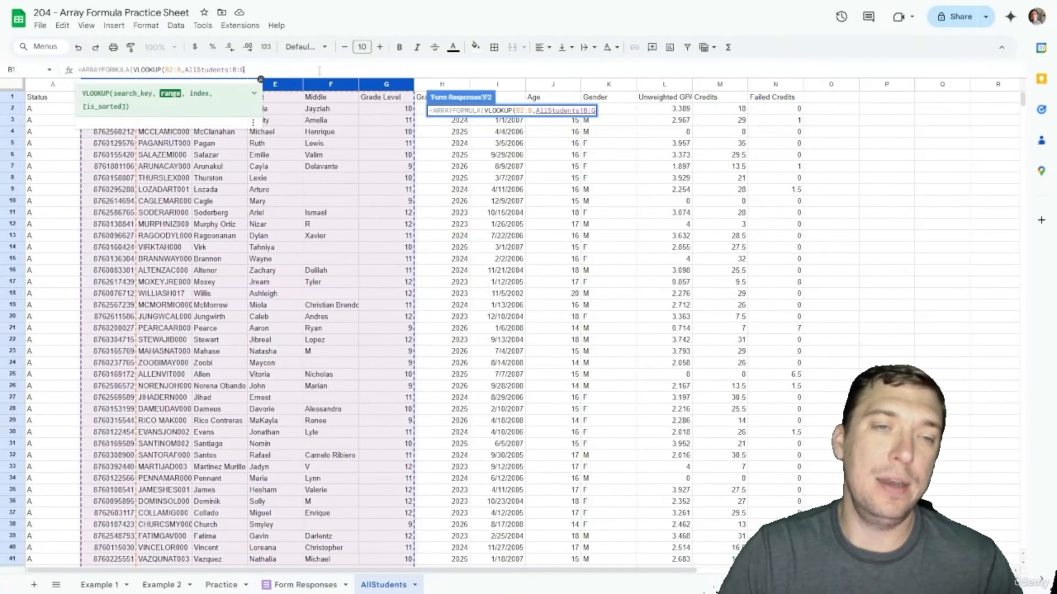
pyautogui.write(',6')
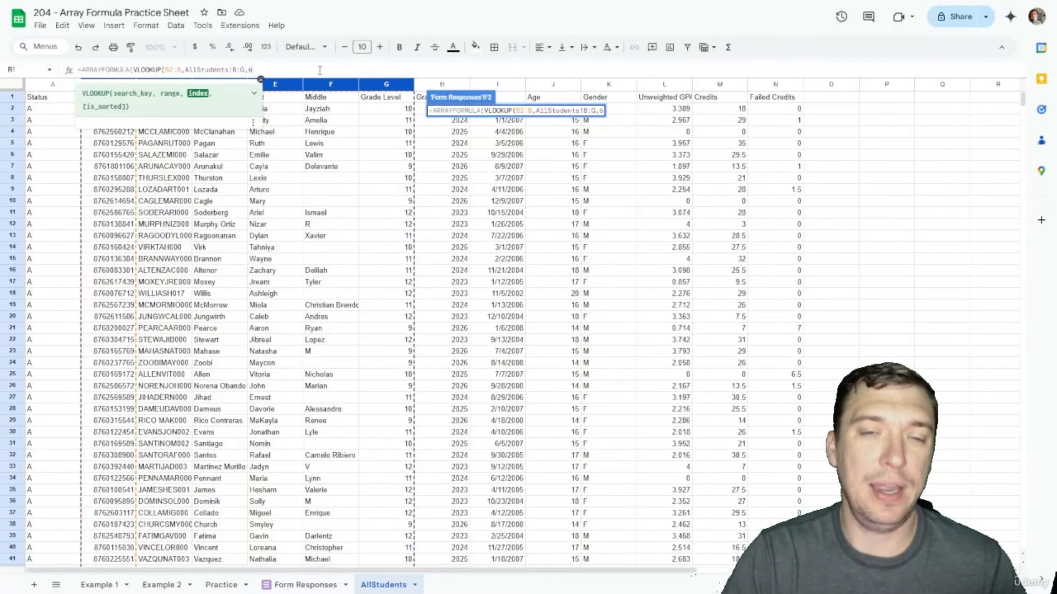
pyautogui.write(',FALSE)')
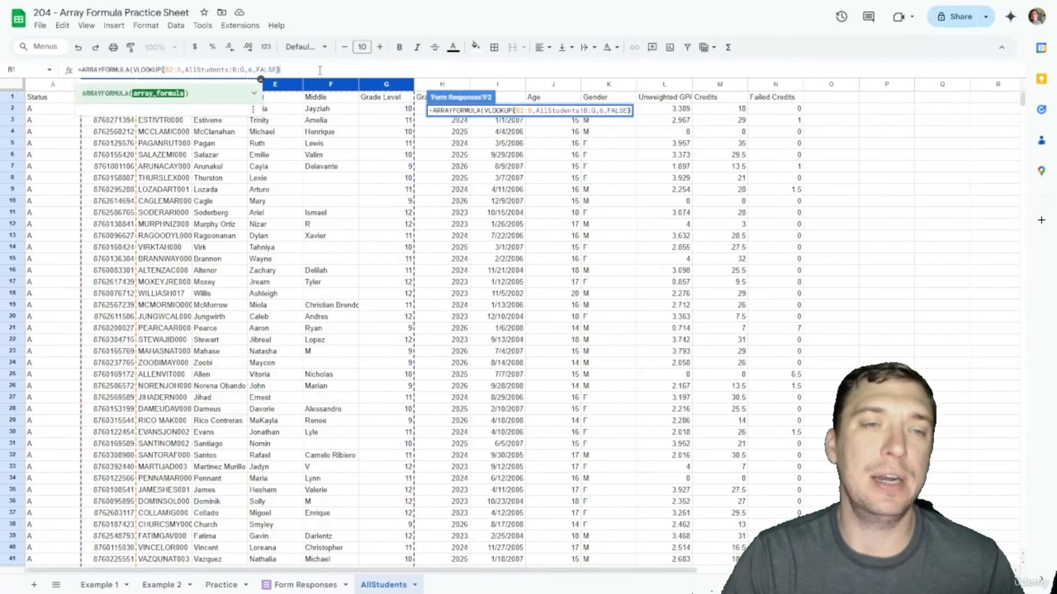
pyautogui.write(')')
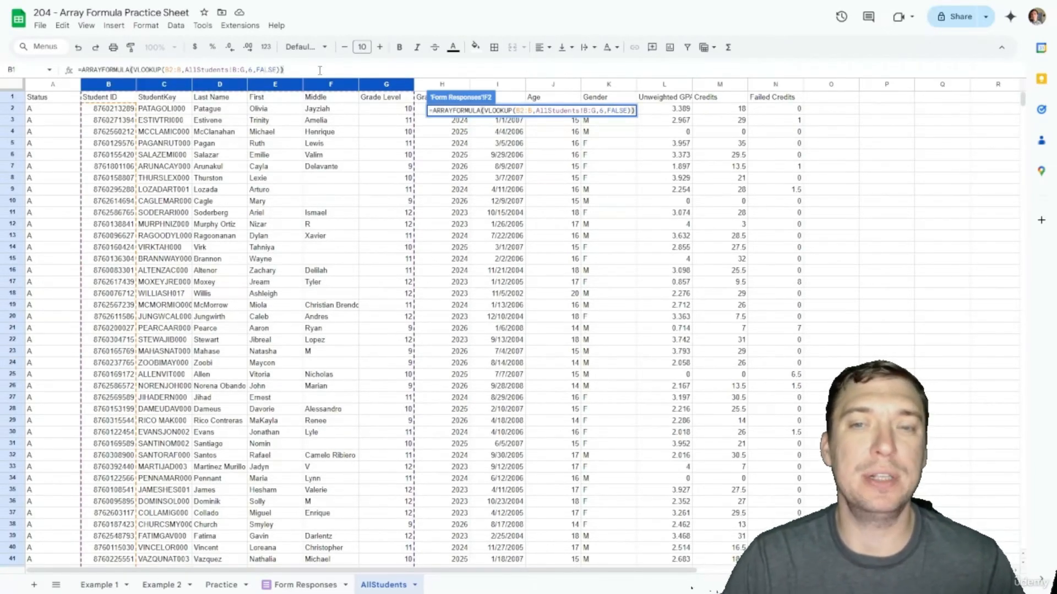
pyautogui.press('Return')
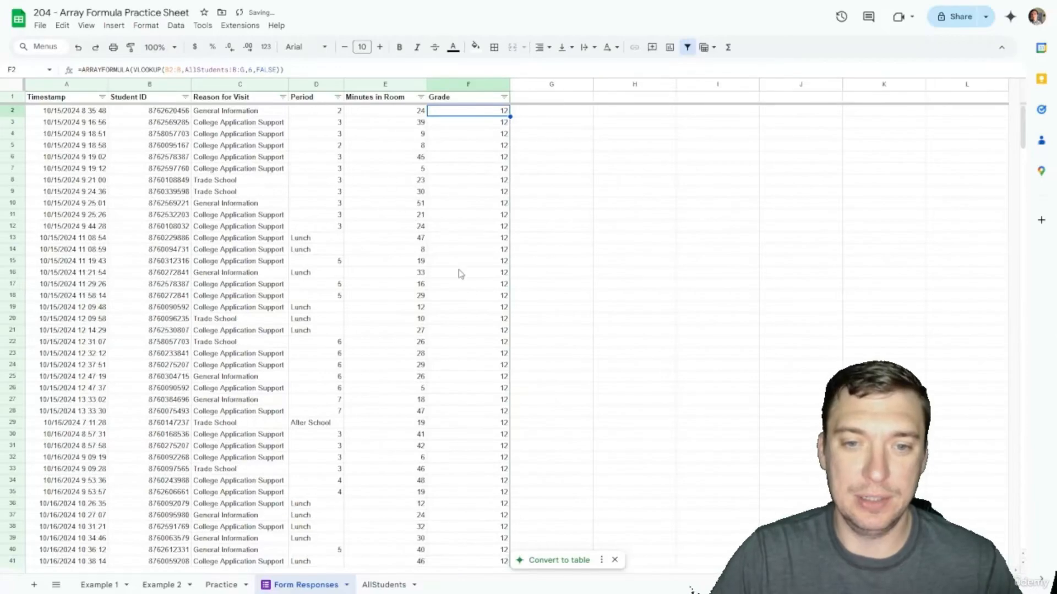
# Step: Copy B289's Student ID, confirm new row 304 shows Grade 12, then revisit F2's array formula
pyautogui.scroll(-20, 462, 293)
pyautogui.scroll(-20, 461, 293)
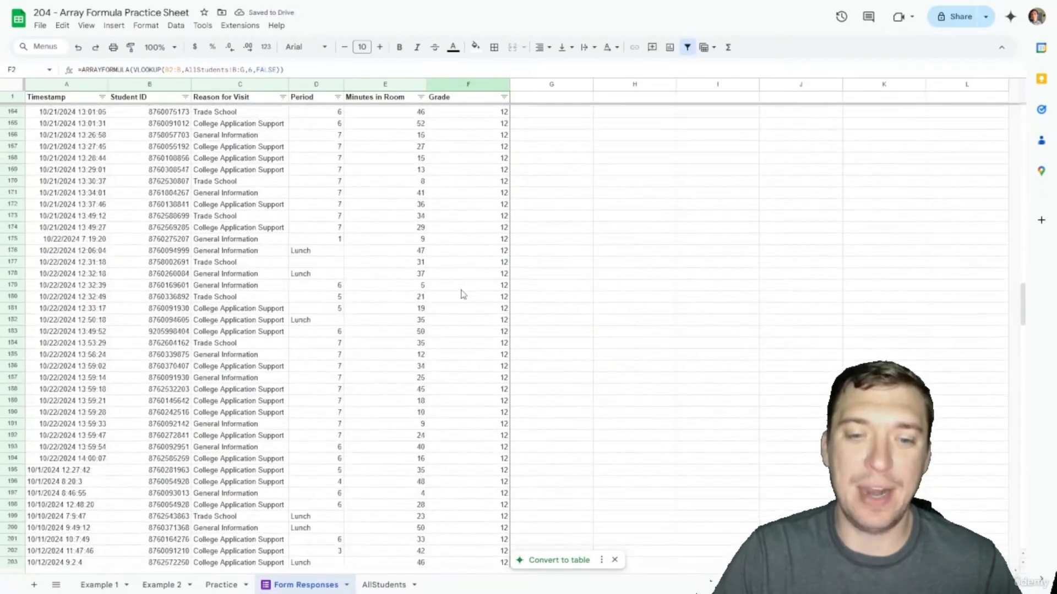
pyautogui.scroll(-2, 461, 293)
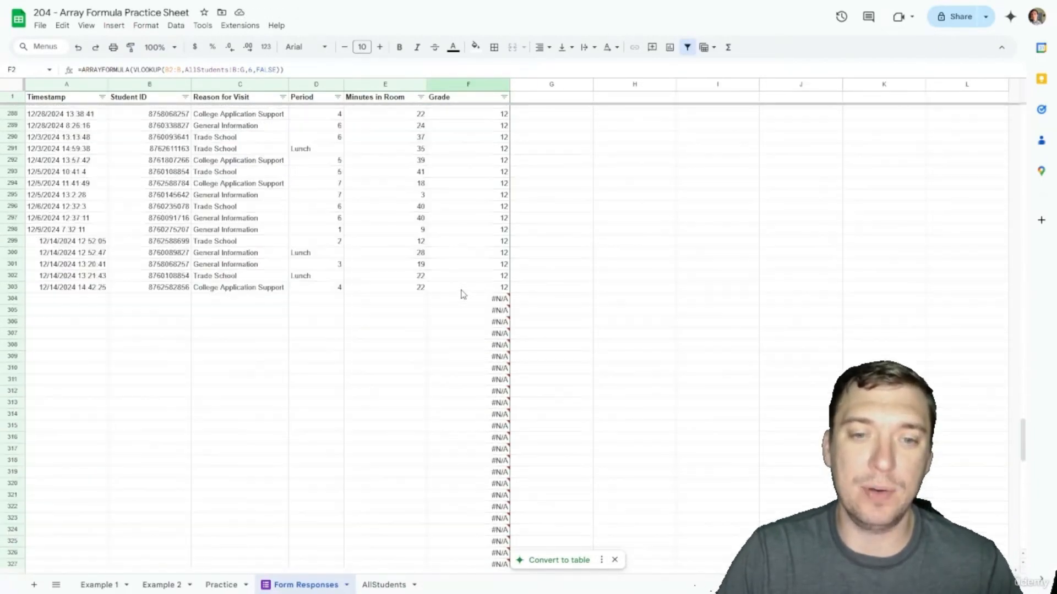
pyautogui.scroll(2, 443, 344)
pyautogui.scroll(2, 432, 259)
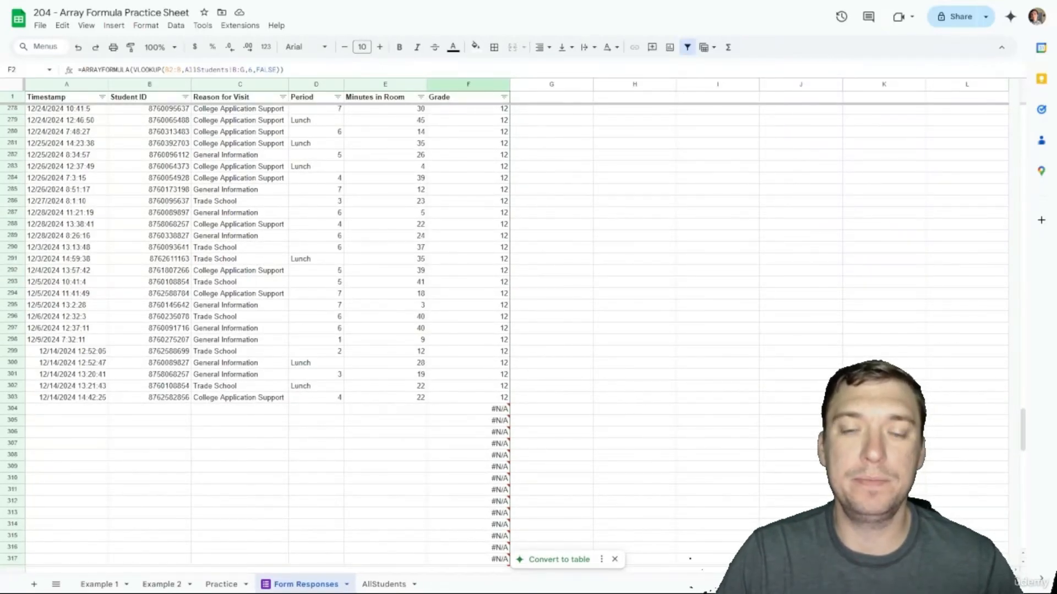
pyautogui.click(155, 236)
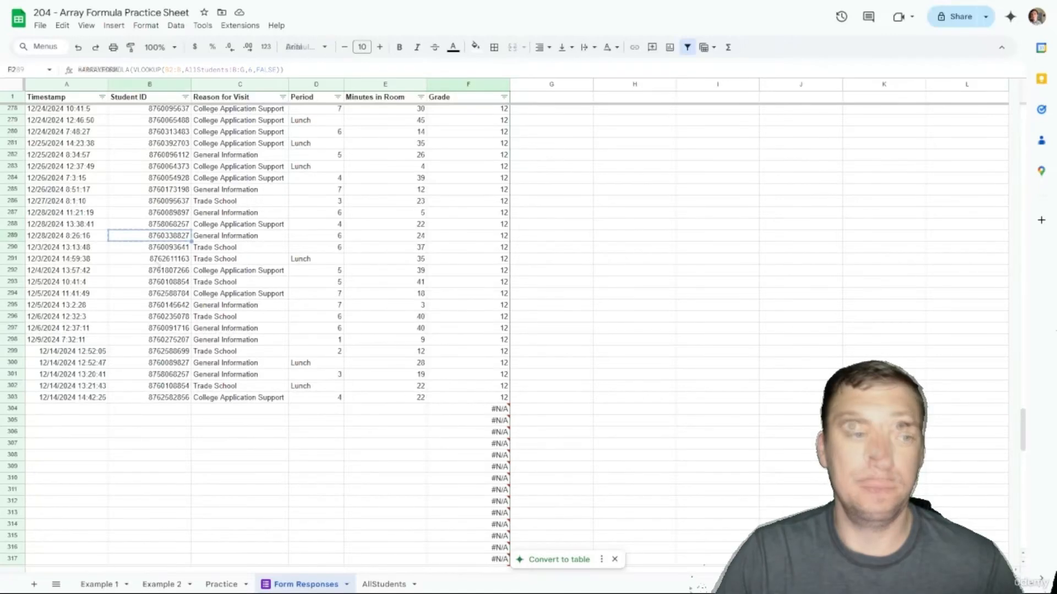
pyautogui.hotkey('ctrl', 'c')
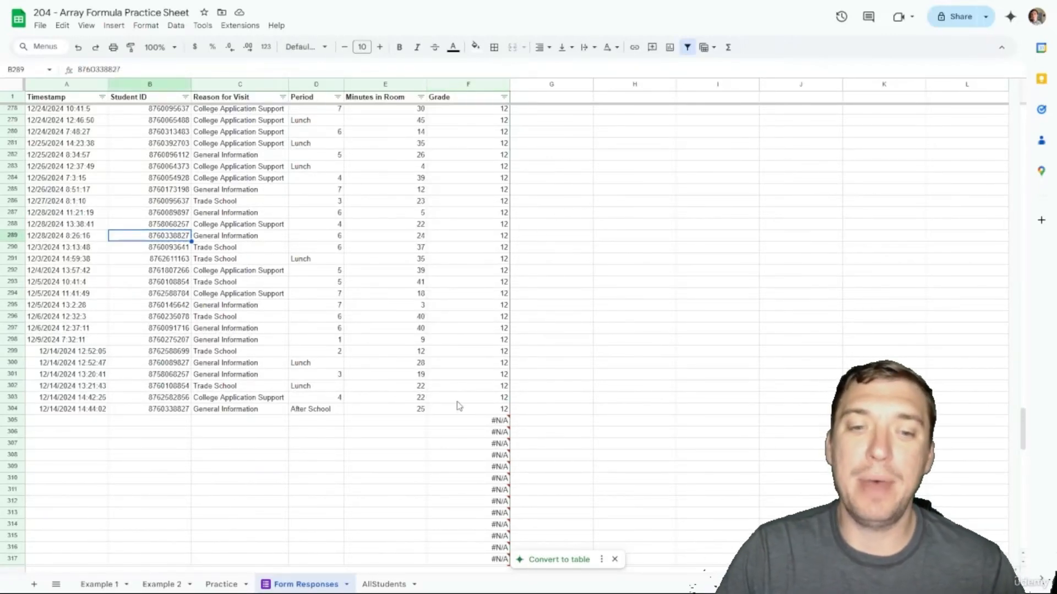
pyautogui.click(477, 410)
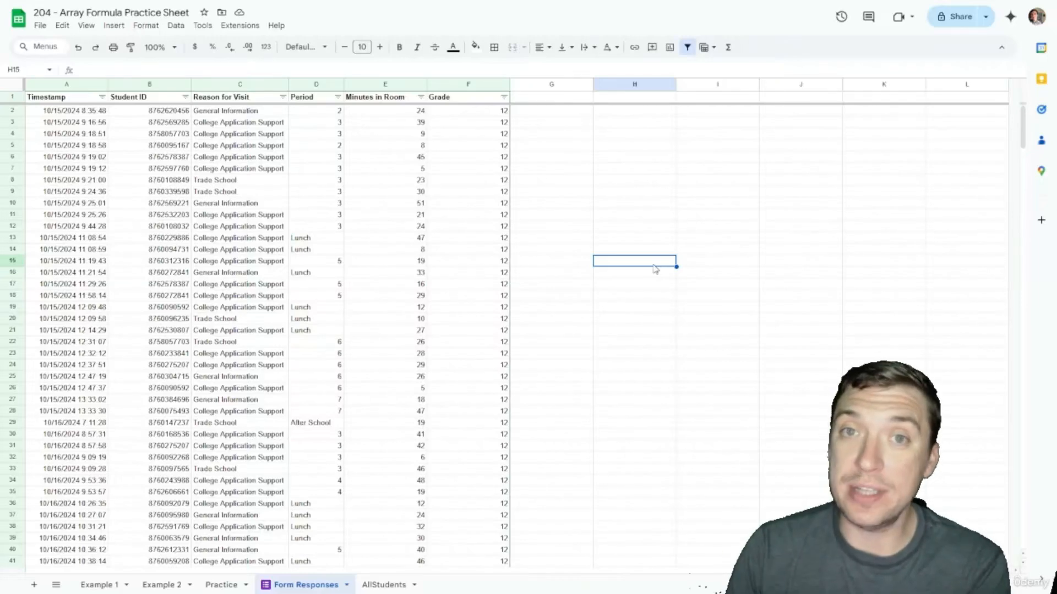
pyautogui.click(462, 113)
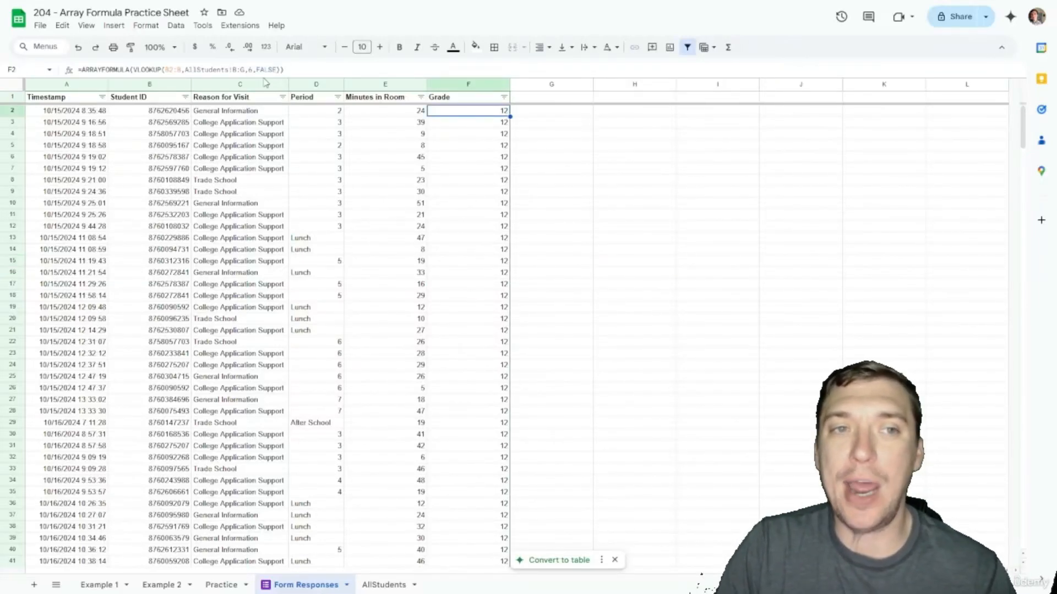
pyautogui.click(249, 70)
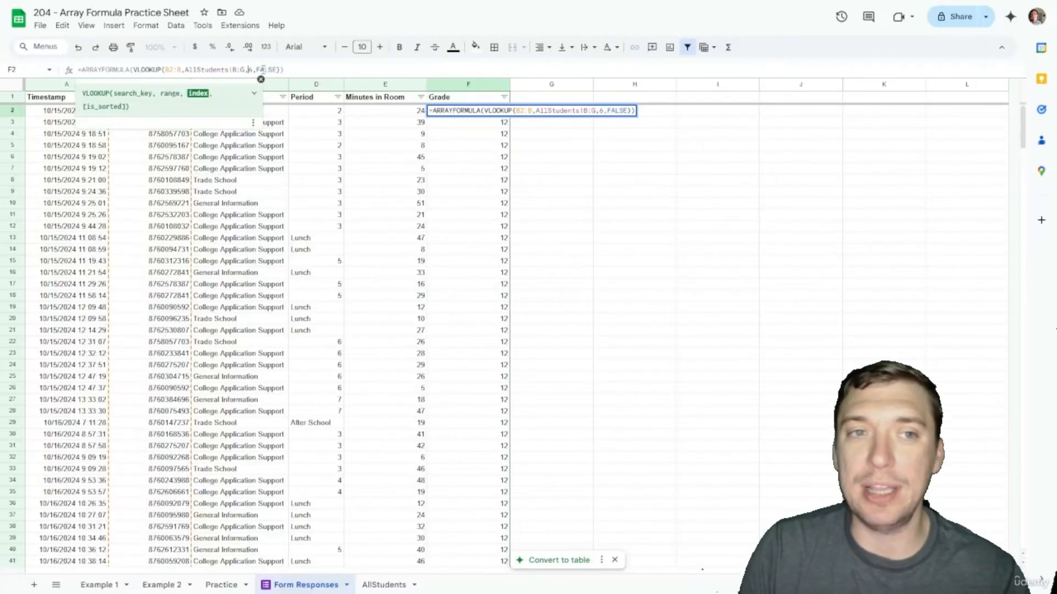
# Step: Change the VLOOKUP column index in F2's formula from 6 to 3
pyautogui.doubleClick(249, 70)
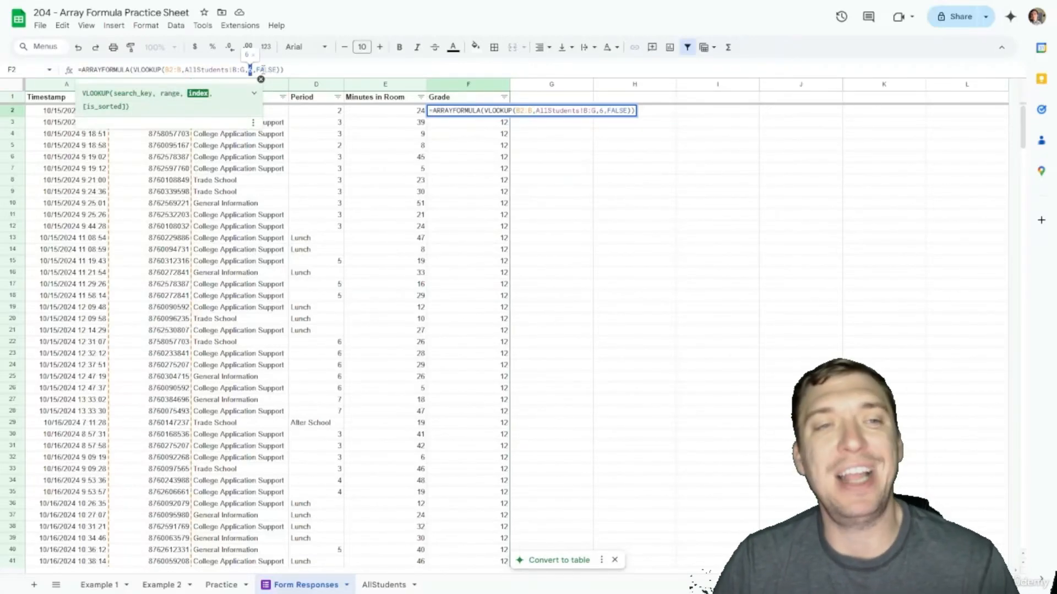
pyautogui.write('3')
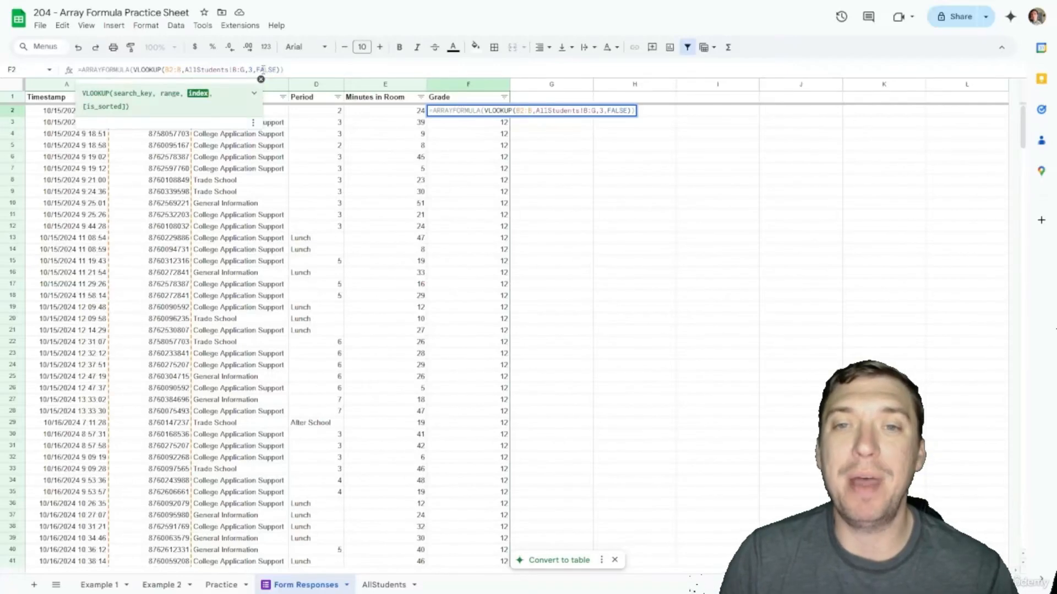
pyautogui.press('Return')
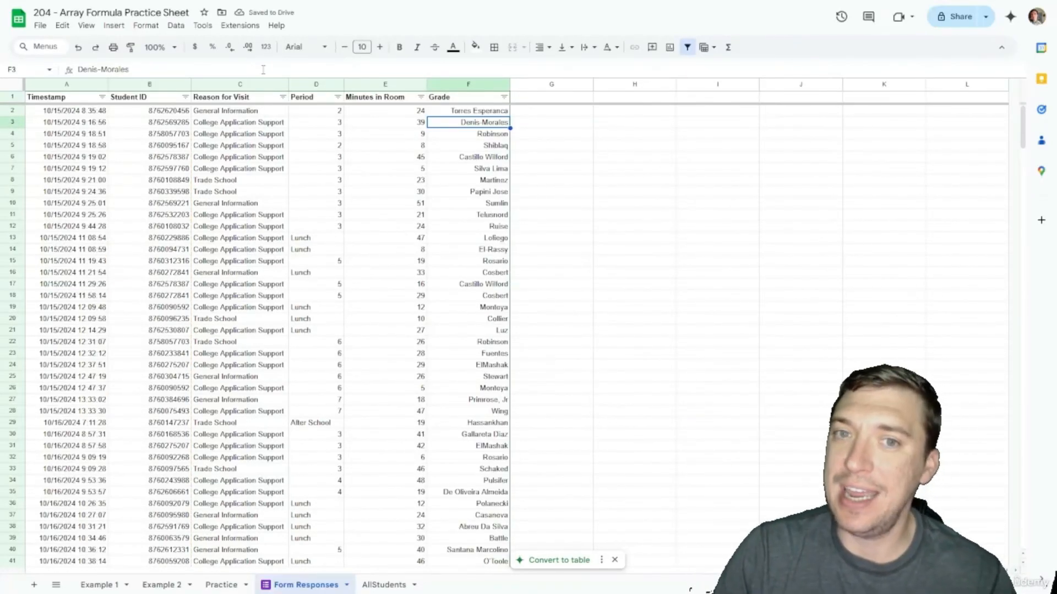
# Step: Change F2's VLOOKUP index from 3 to 4 so the Grade column returns first names
pyautogui.press('Up')
pyautogui.click(263, 69)
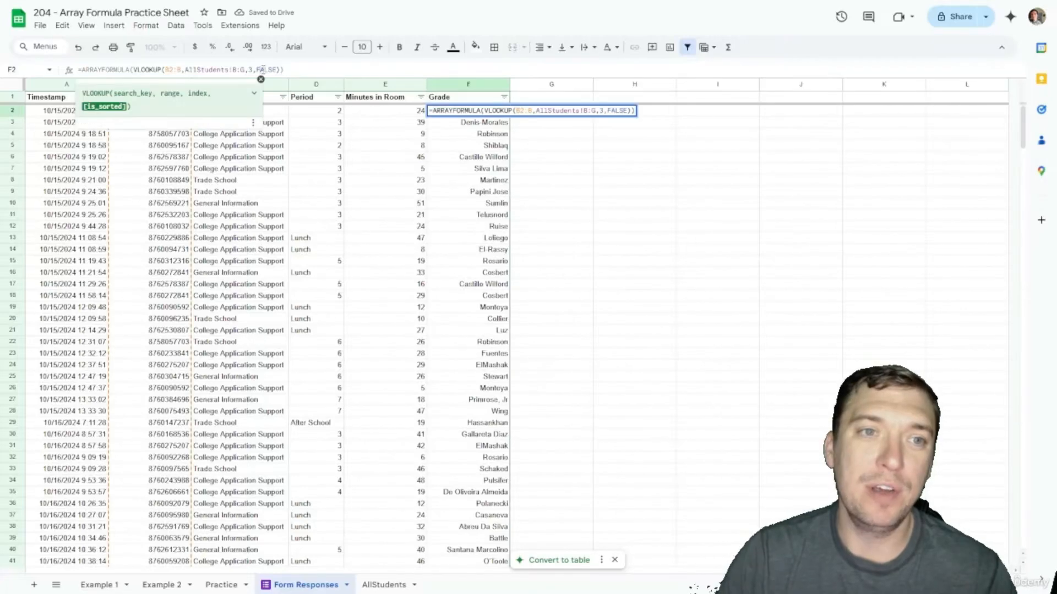
pyautogui.press('Left')
pyautogui.press('Left')
pyautogui.press('Left')
pyautogui.press('BackSpace')
pyautogui.write('4')
pyautogui.press('Return')
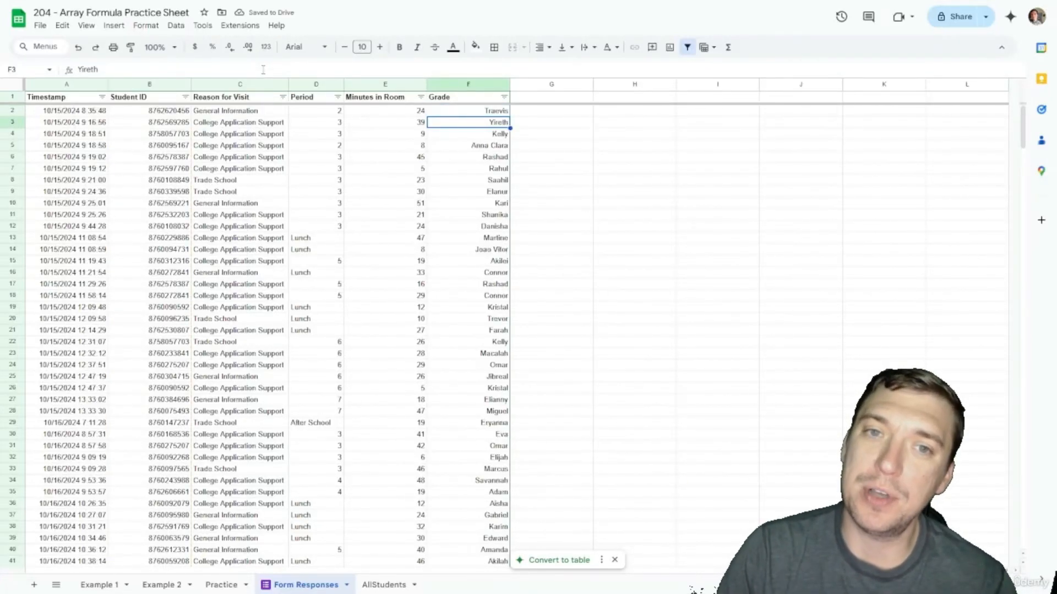
# Step: Review the updated formula in F2 and the first names filled down the column
pyautogui.click(441, 112)
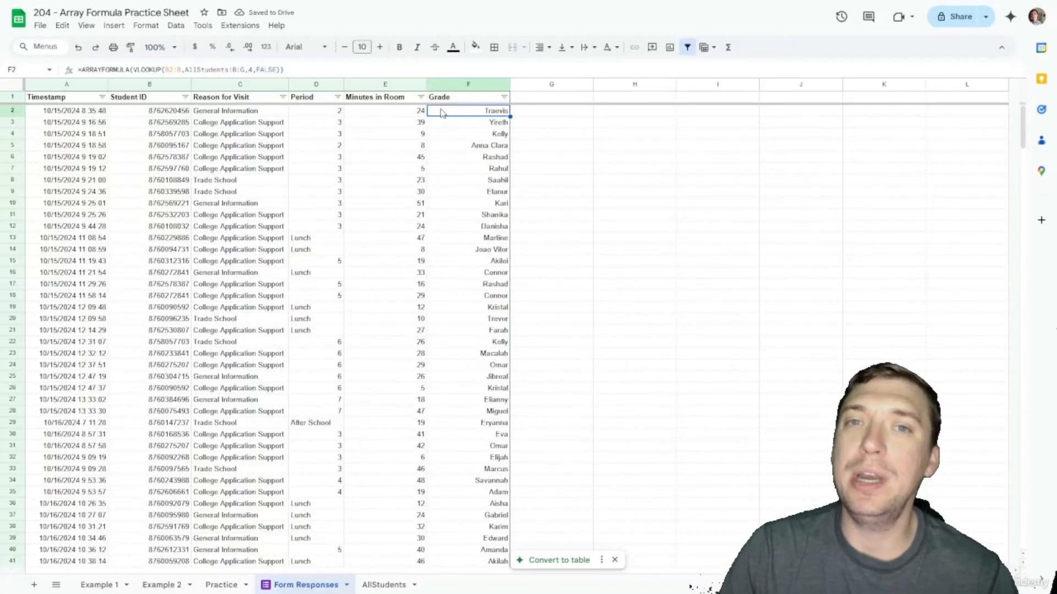
pyautogui.scroll(-20, 441, 113)
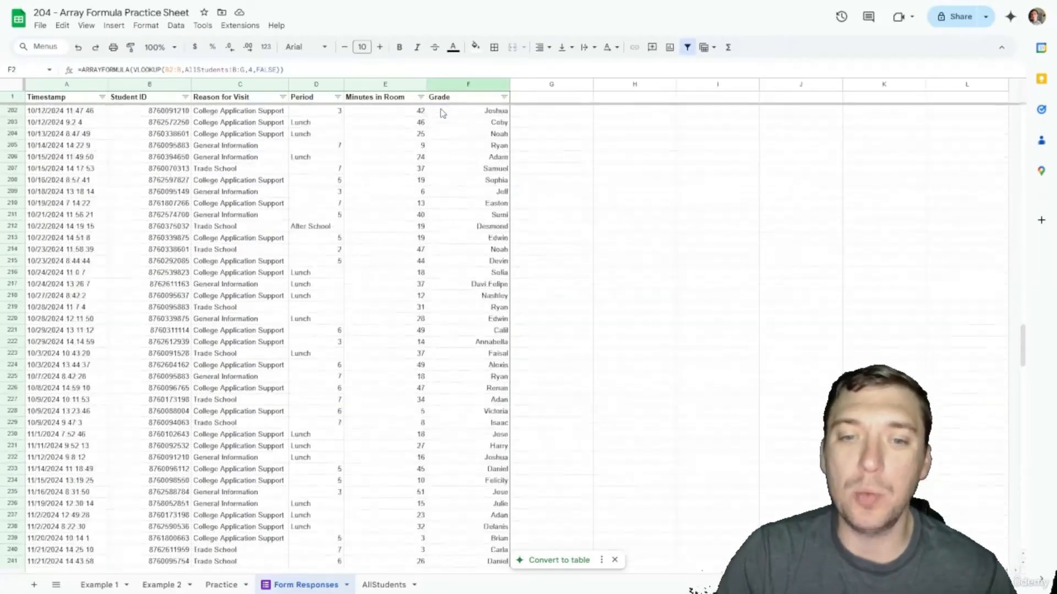
pyautogui.scroll(-5, 442, 113)
pyautogui.scroll(20, 442, 112)
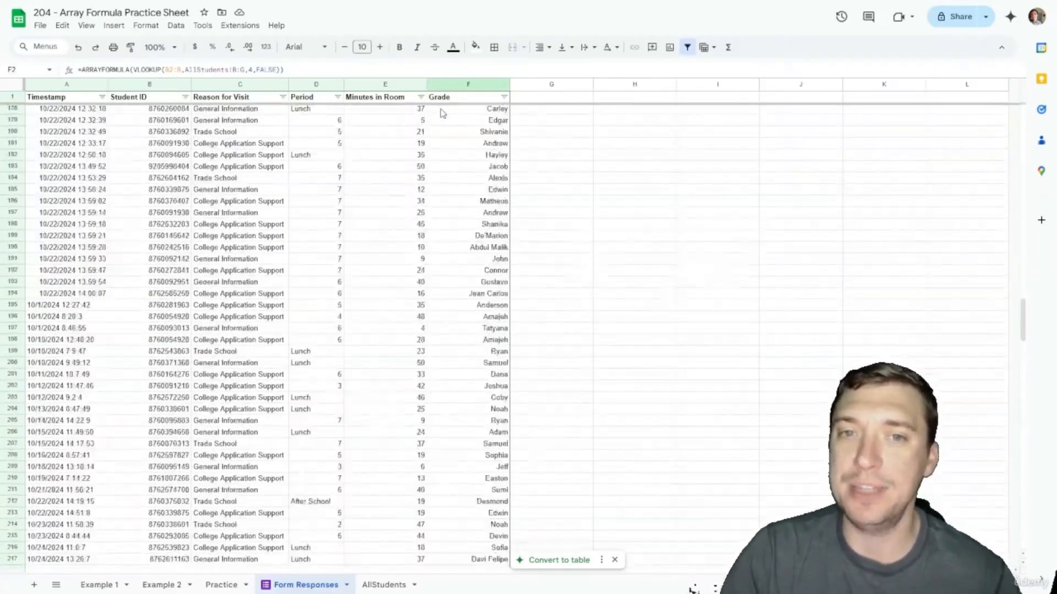
pyautogui.scroll(20, 441, 113)
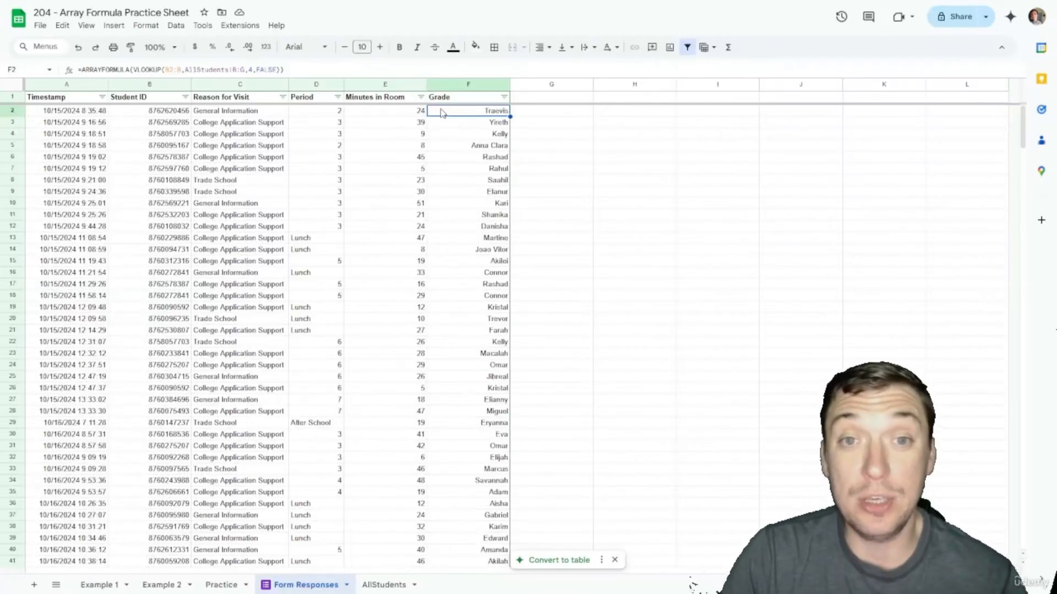
pyautogui.click(543, 112)
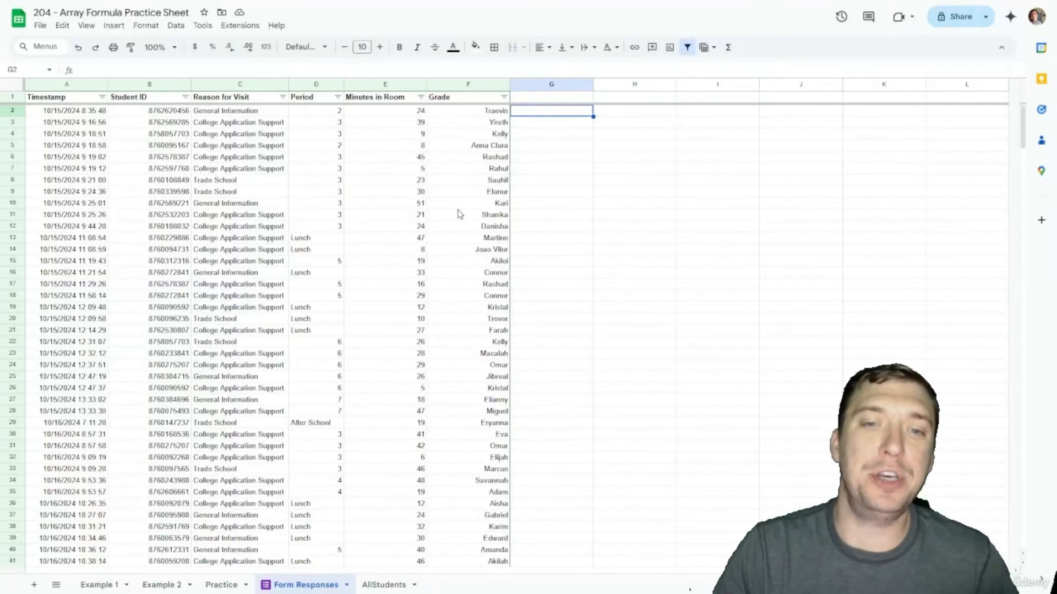
pyautogui.click(485, 242)
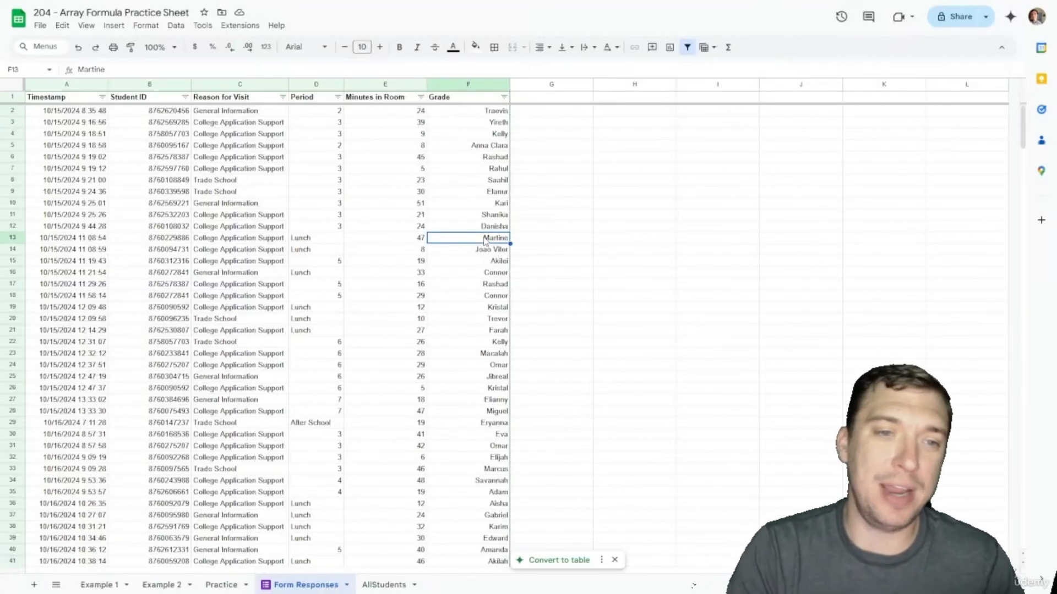
pyautogui.write('Mar')
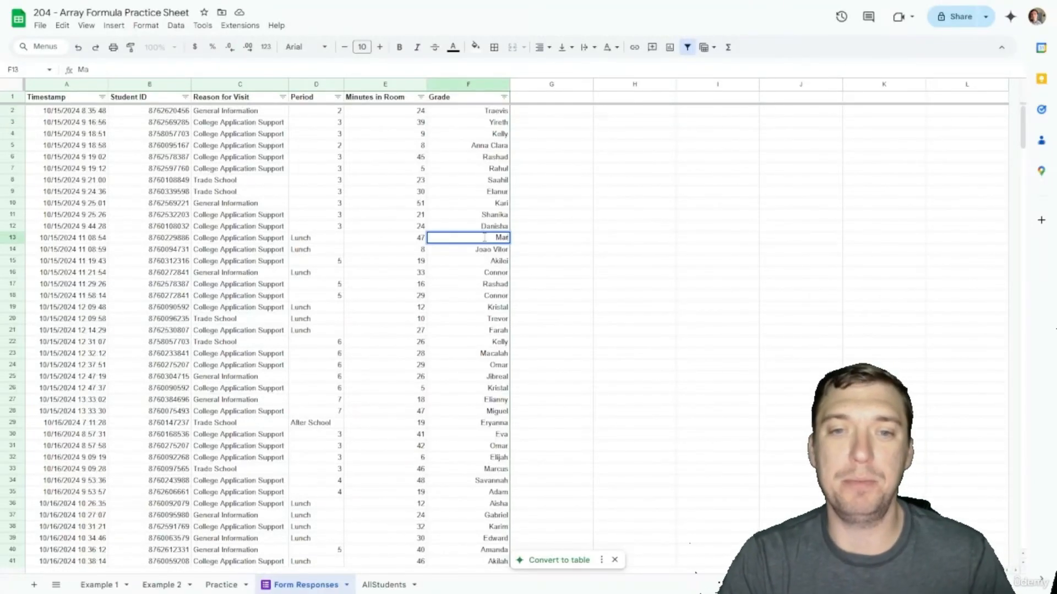
pyautogui.write('in')
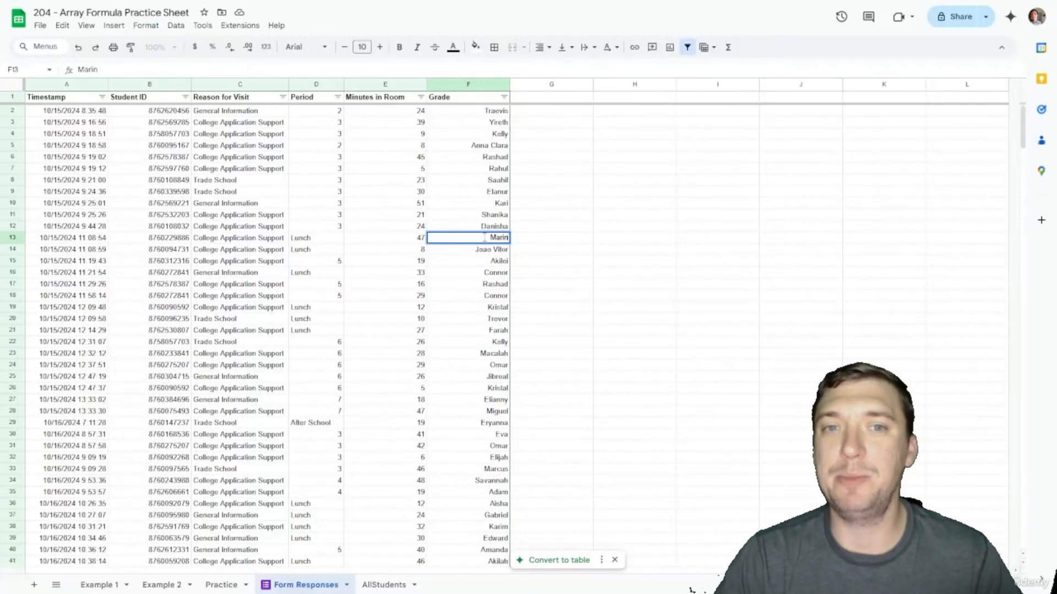
pyautogui.press('Return')
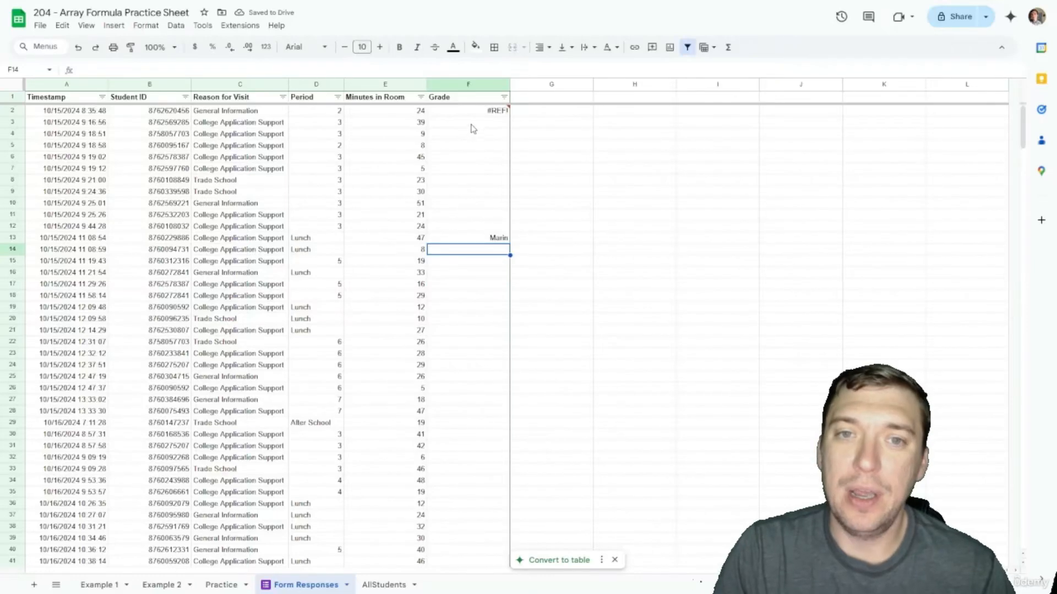
pyautogui.moveTo(481, 115)
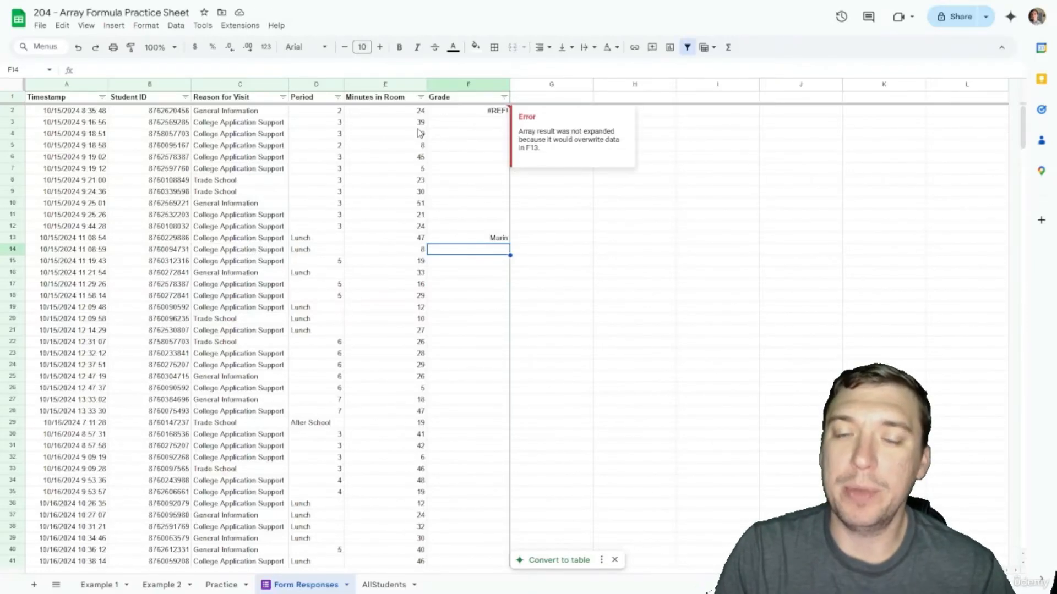
pyautogui.click(478, 113)
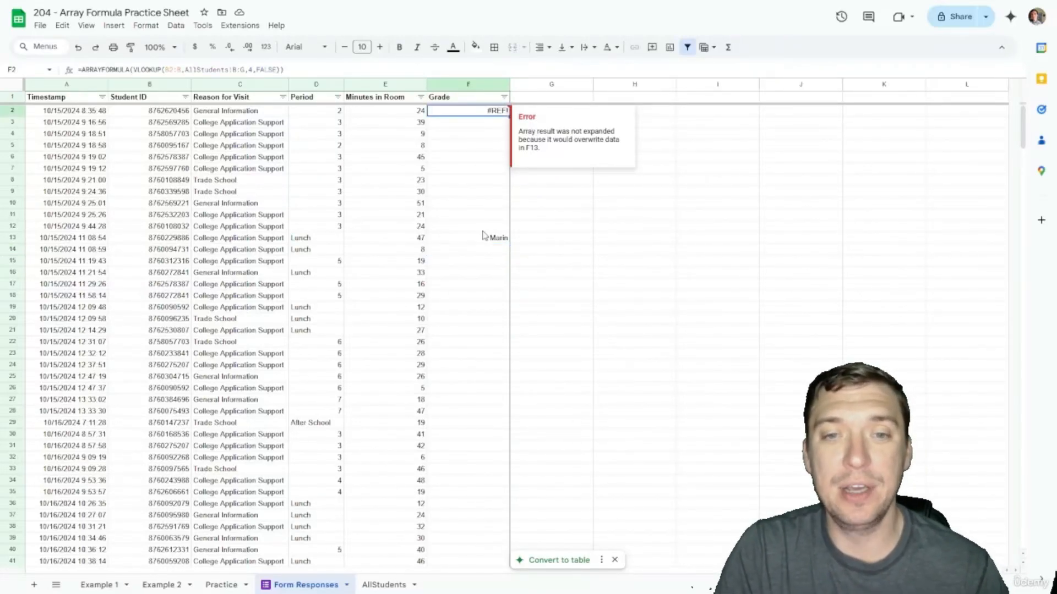
pyautogui.click(481, 242)
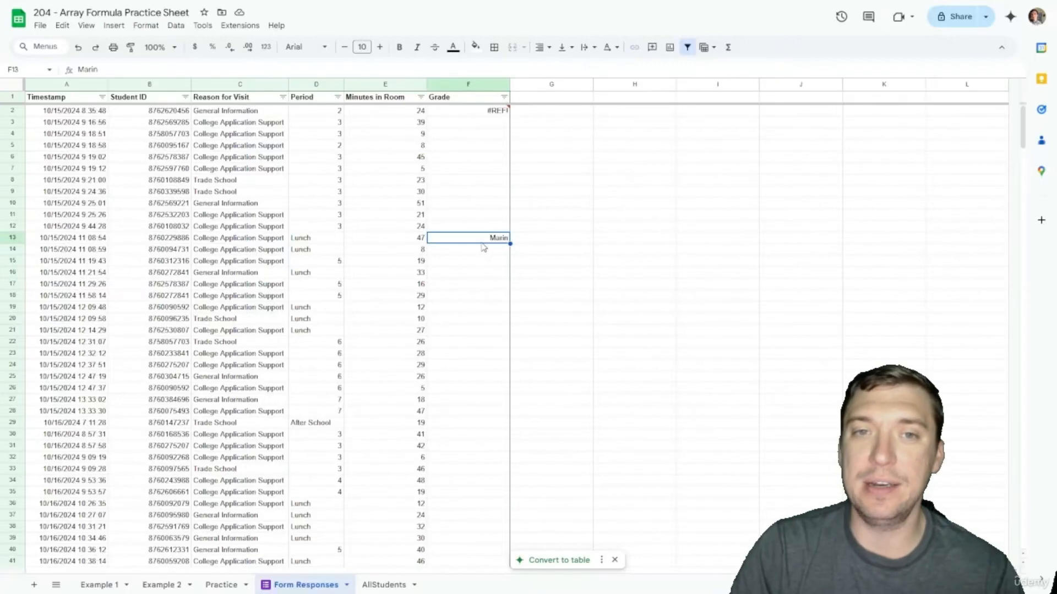
pyautogui.press('Delete')
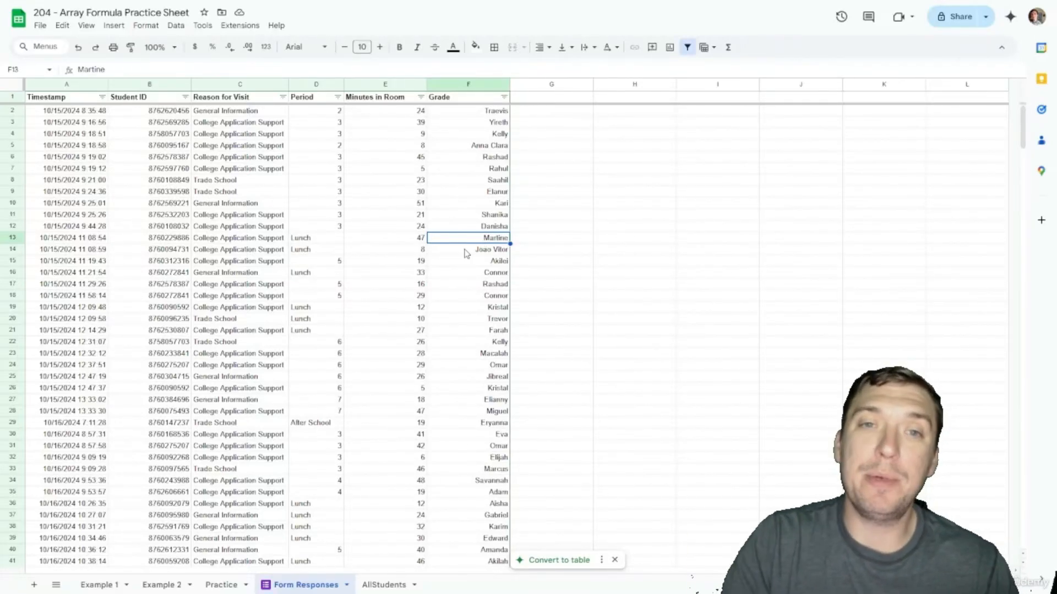
# Step: Protect the entire Grade column F as a range with default permissions, then close the panel
pyautogui.click(448, 84)
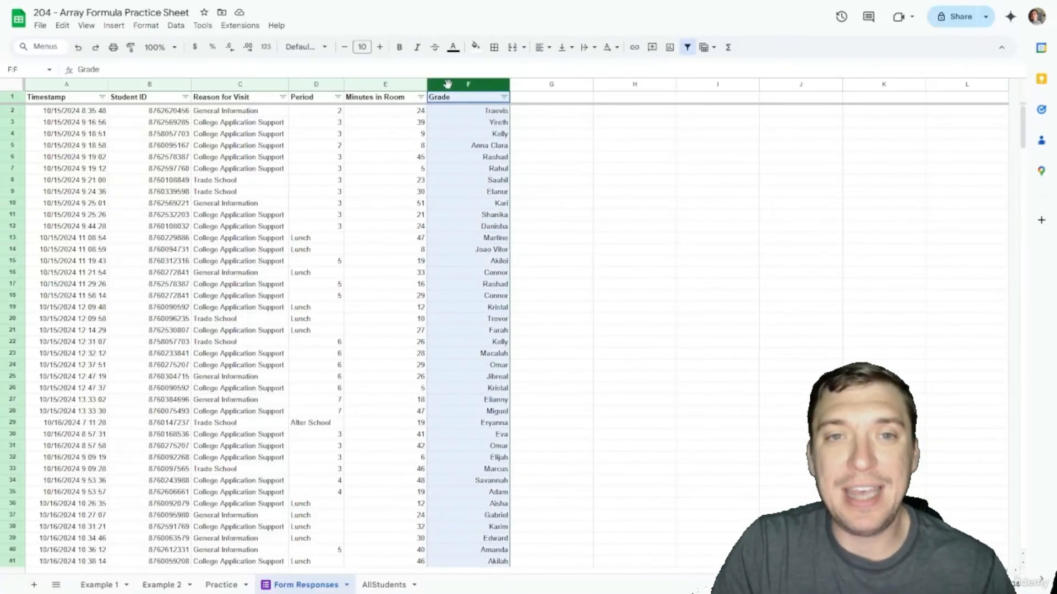
pyautogui.rightClick(449, 84)
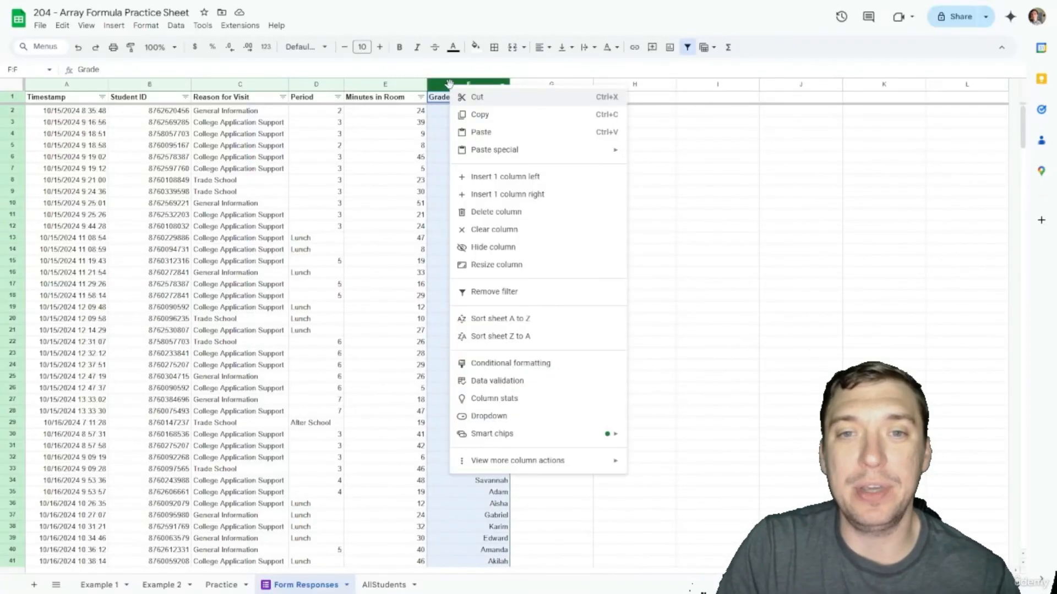
pyautogui.moveTo(539, 461)
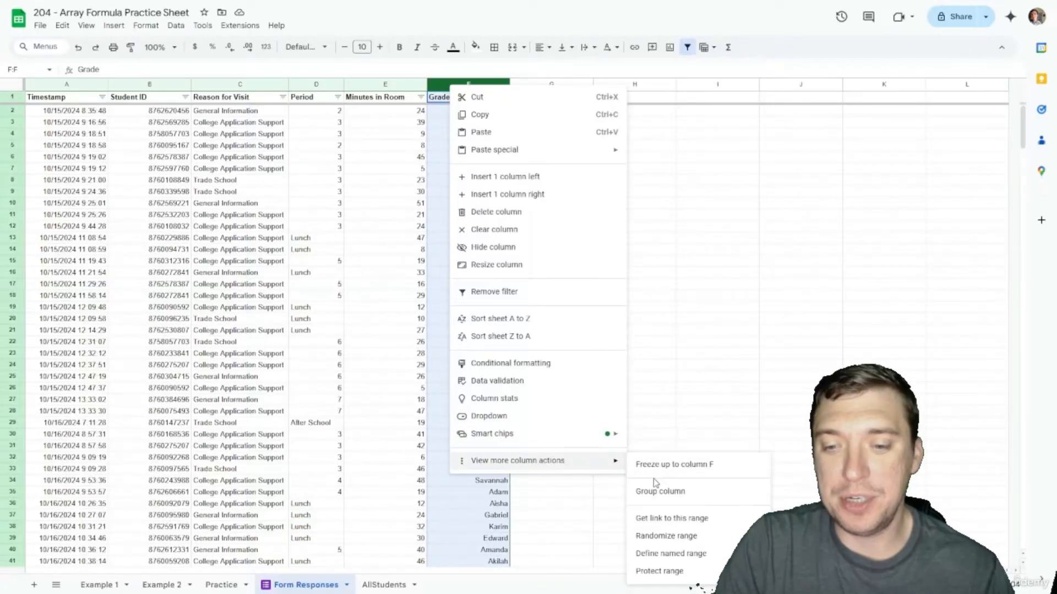
pyautogui.click(658, 572)
pyautogui.click(967, 181)
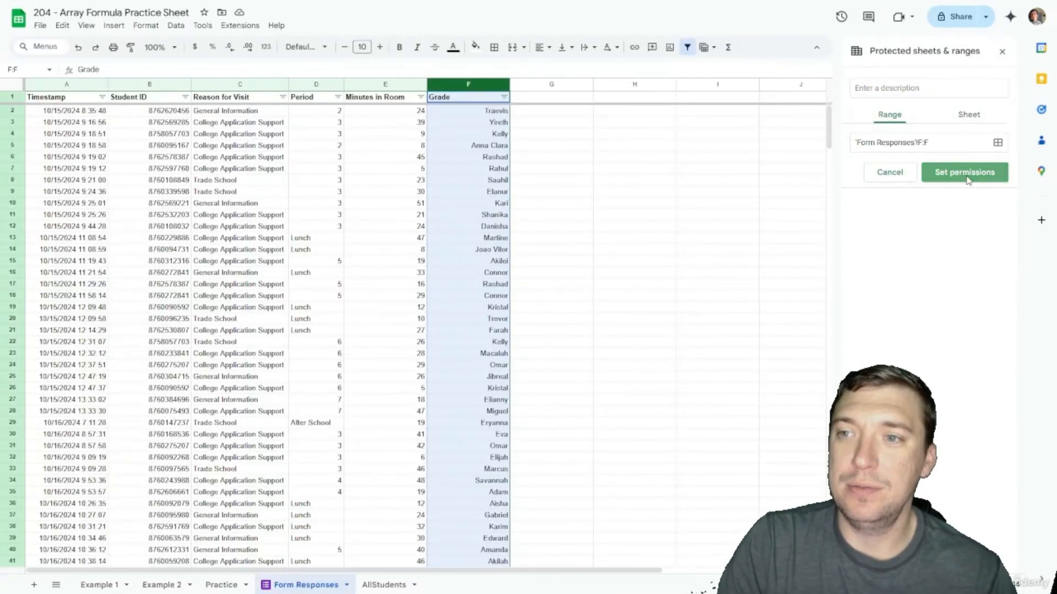
pyautogui.click(609, 358)
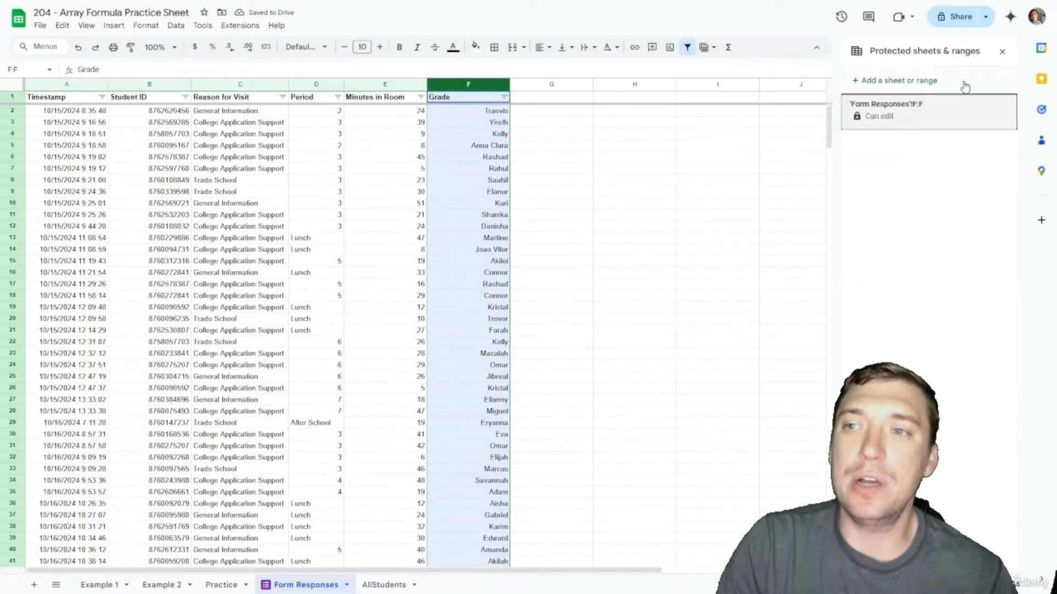
pyautogui.click(1002, 51)
pyautogui.click(445, 252)
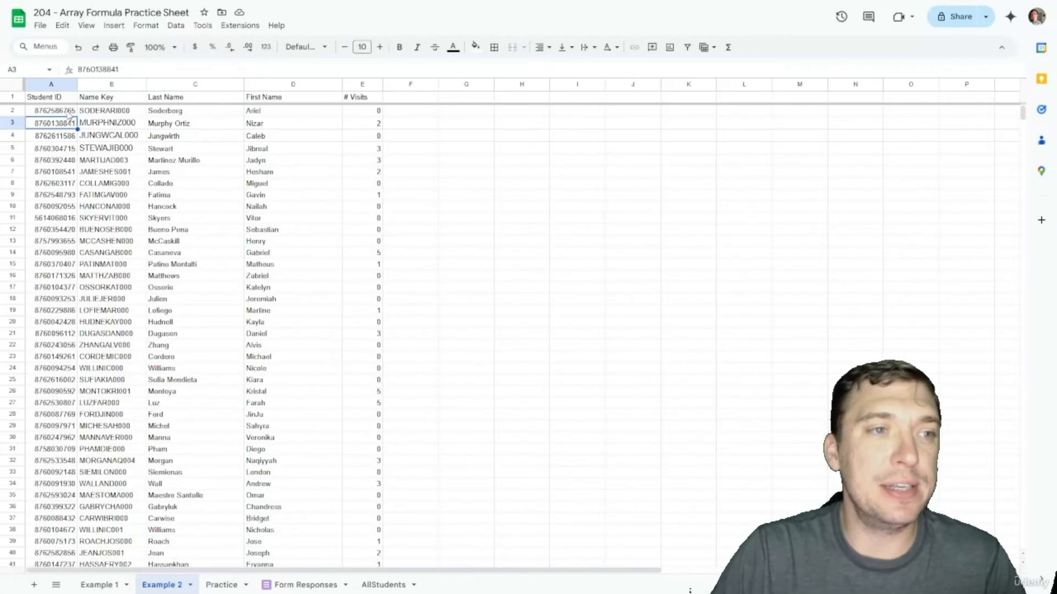
# Step: Check the FILTER formula in A2 and create a filter on the Example 2 student table
pyautogui.click(69, 114)
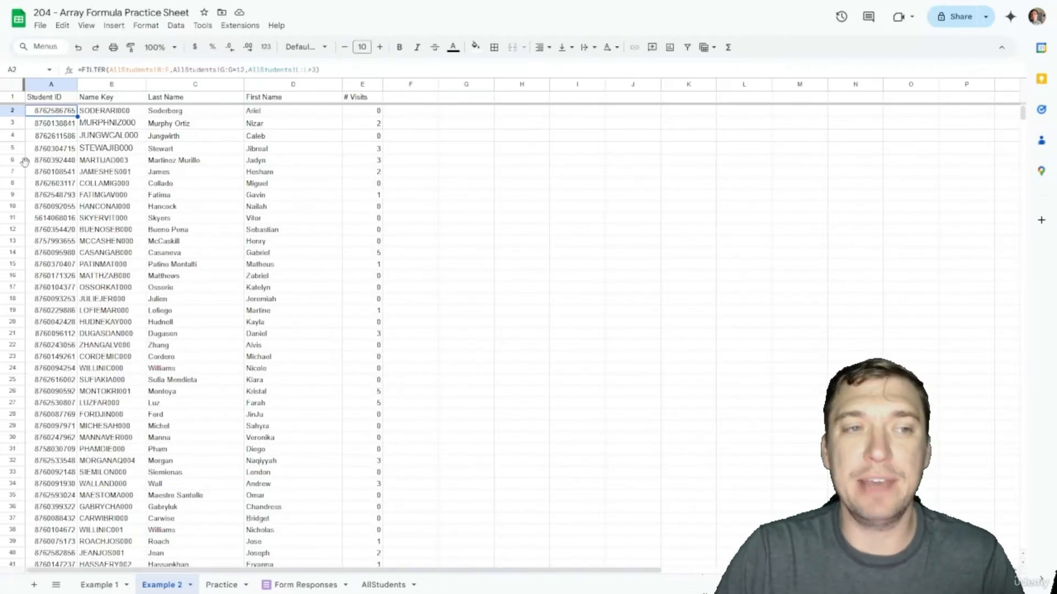
pyautogui.click(61, 100)
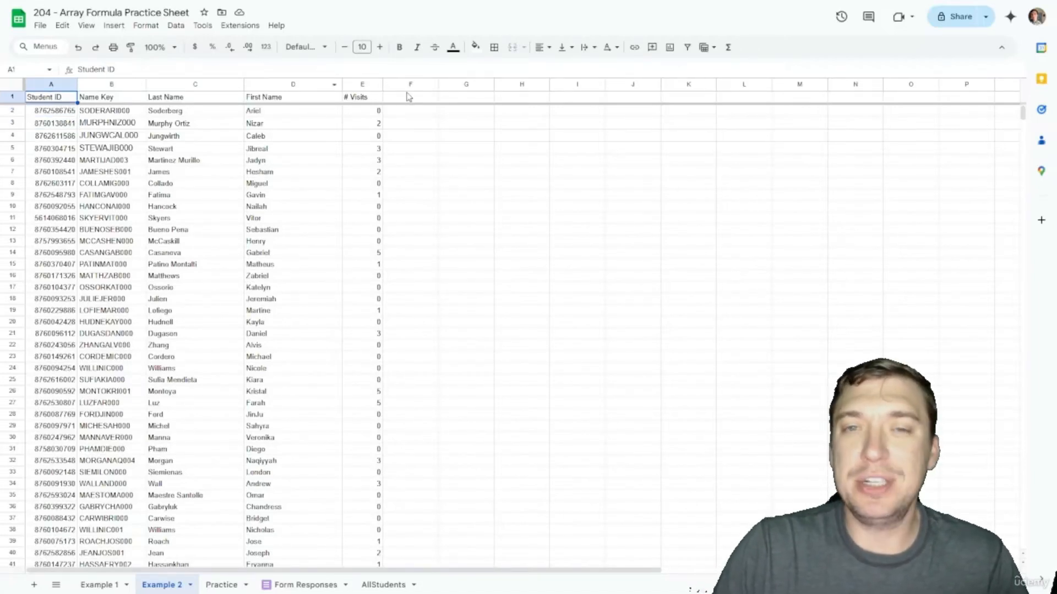
pyautogui.click(687, 47)
pyautogui.click(414, 121)
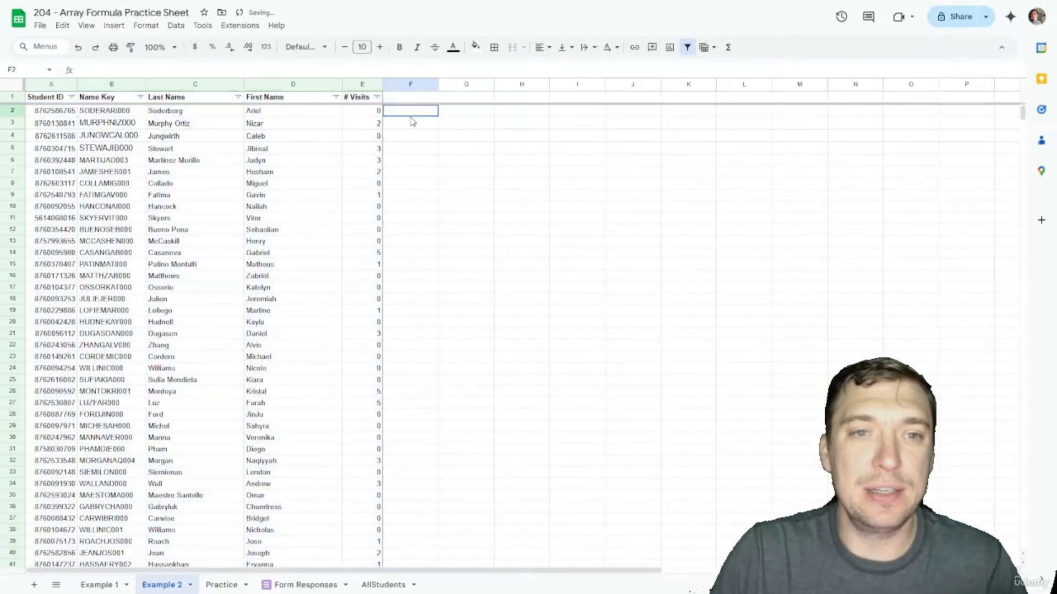
# Step: Sort the table by # Visits Z to A and inspect the relocated formula row
pyautogui.click(377, 97)
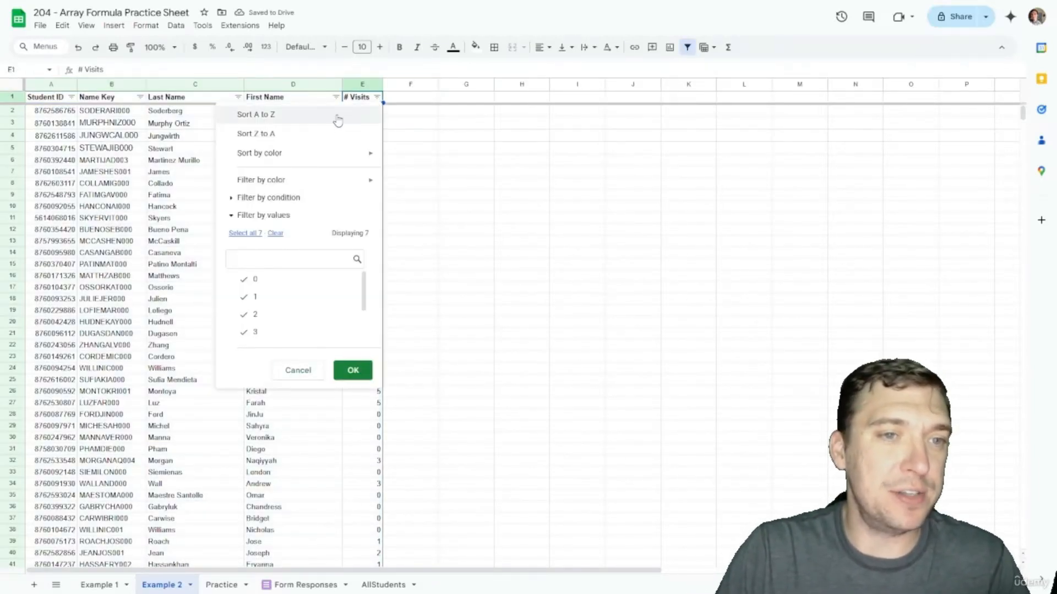
pyautogui.click(296, 137)
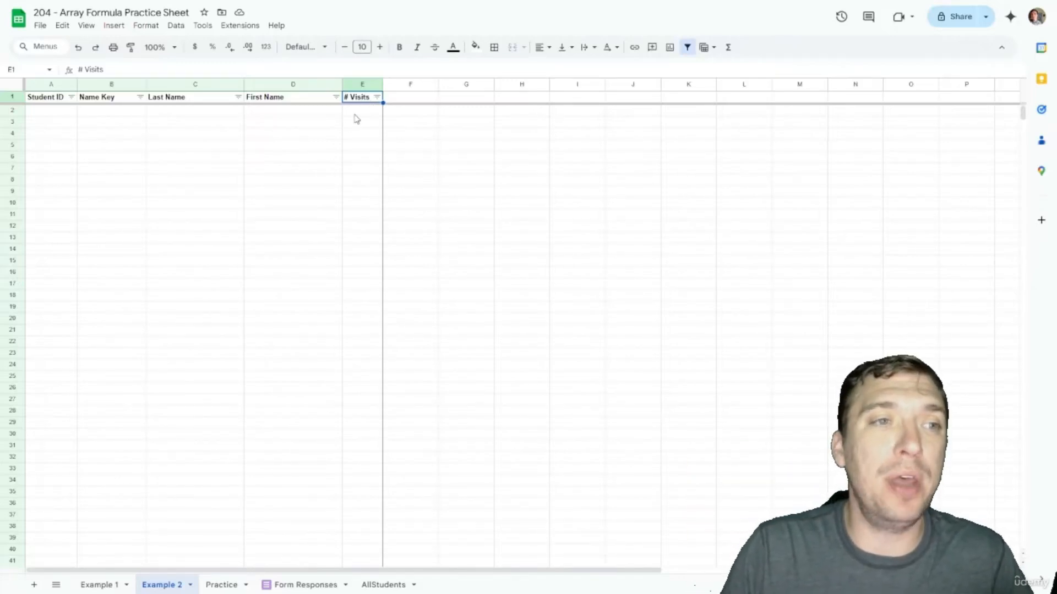
pyautogui.scroll(-12, 356, 118)
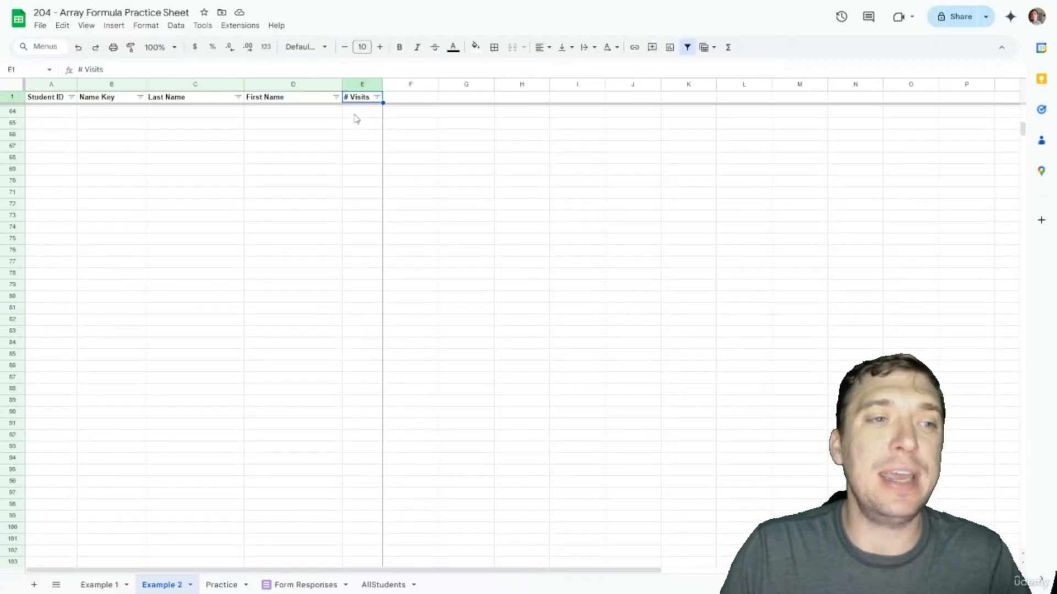
pyautogui.scroll(-20, 356, 119)
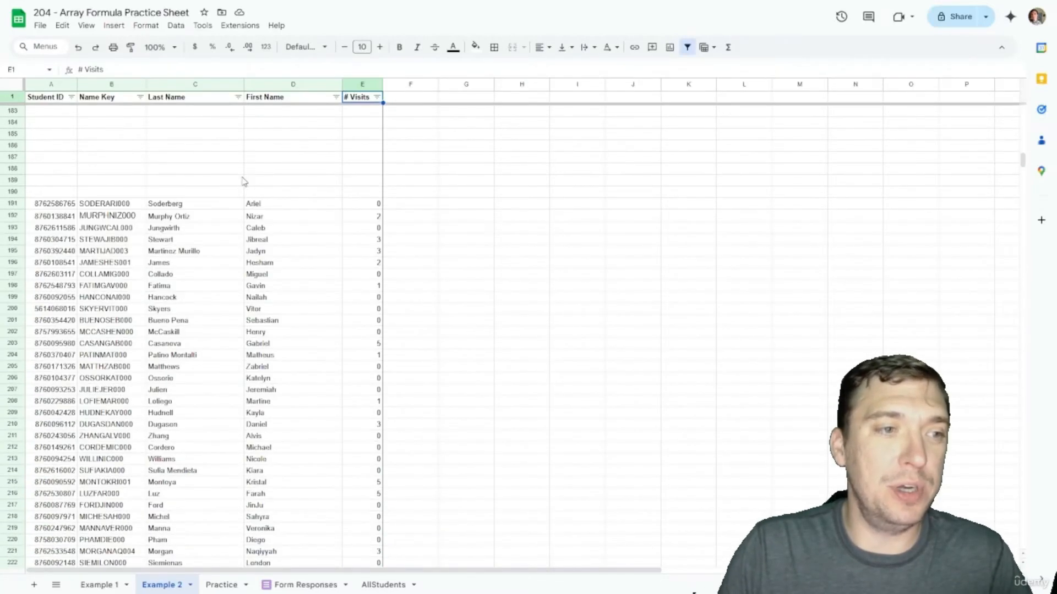
pyautogui.click(42, 206)
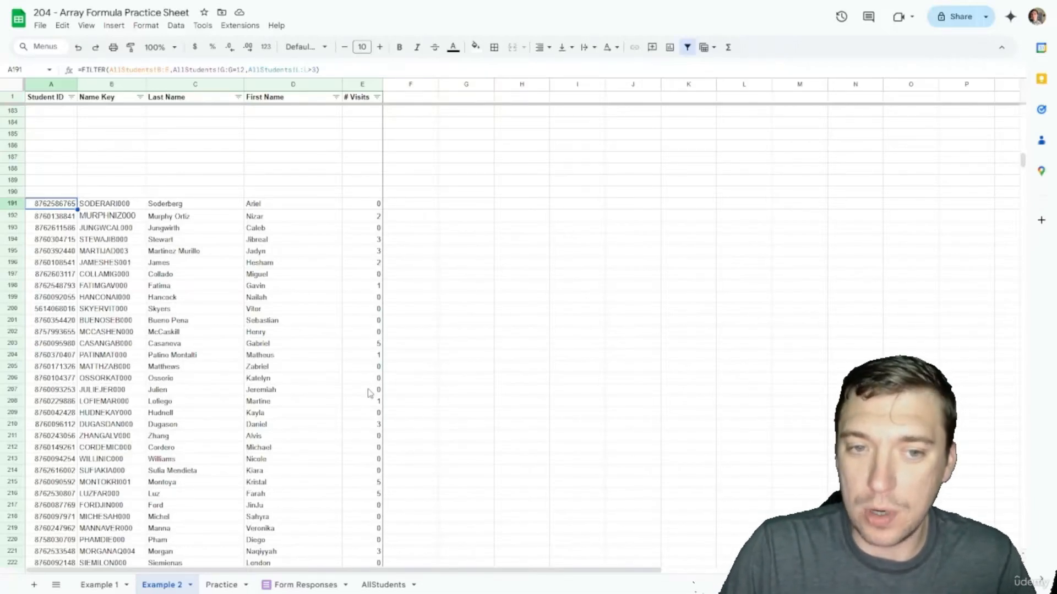
# Step: Undo the sort so the FILTER results return to their original order from row 2
pyautogui.scroll(10, 369, 392)
pyautogui.scroll(-5, 368, 394)
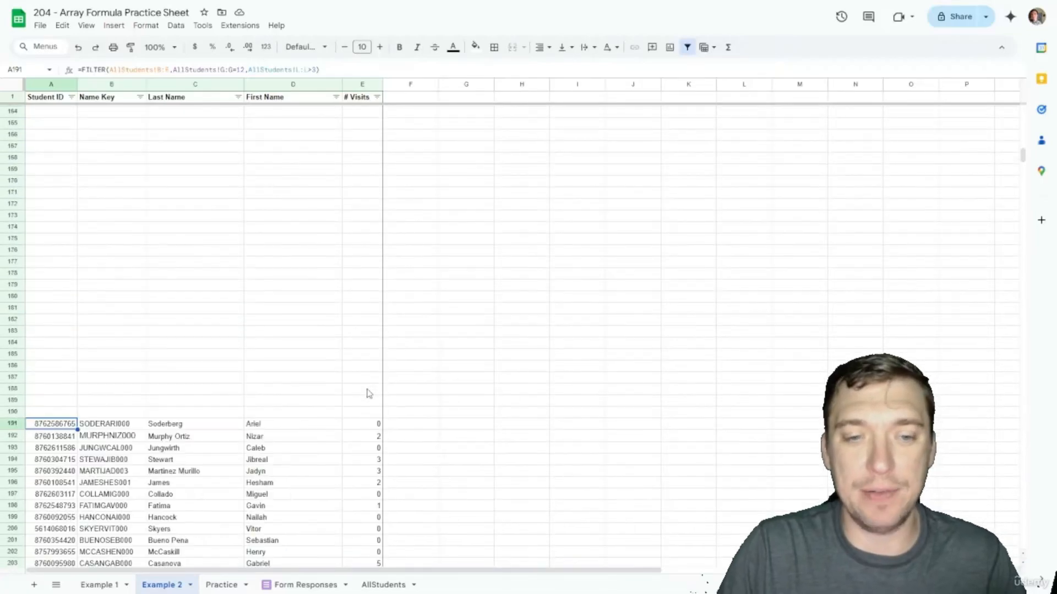
pyautogui.hotkey('ctrl', 'z')
pyautogui.scroll(20, 358, 302)
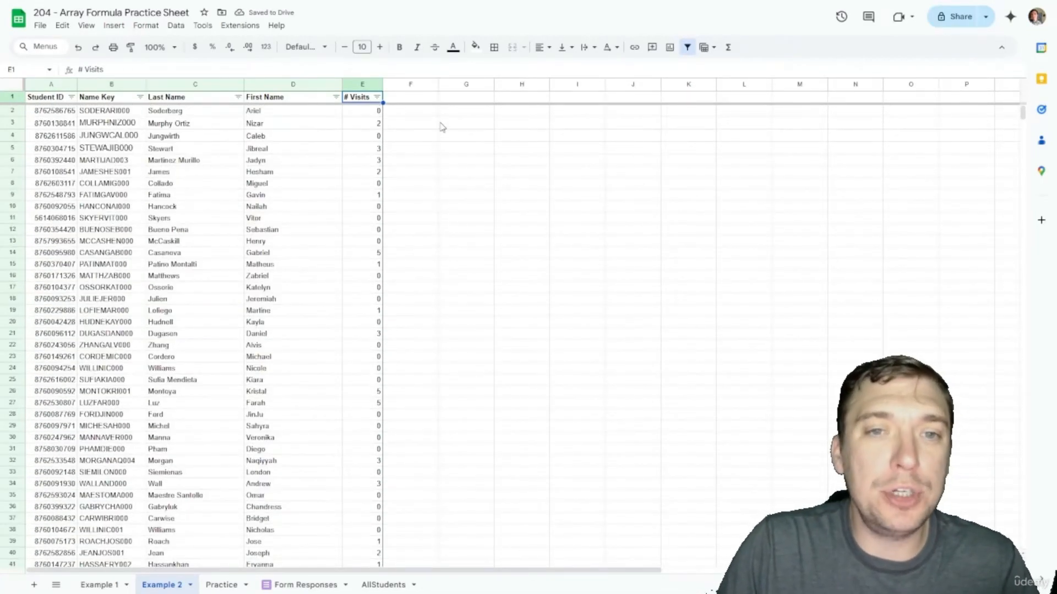
pyautogui.click(455, 113)
pyautogui.press('Up')
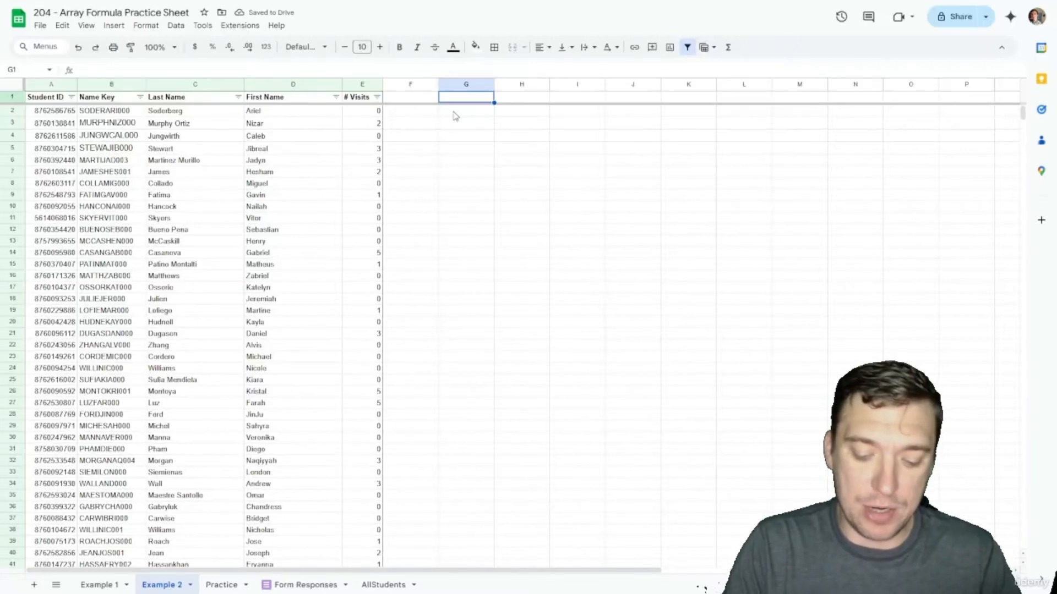
pyautogui.write('=SORT(')
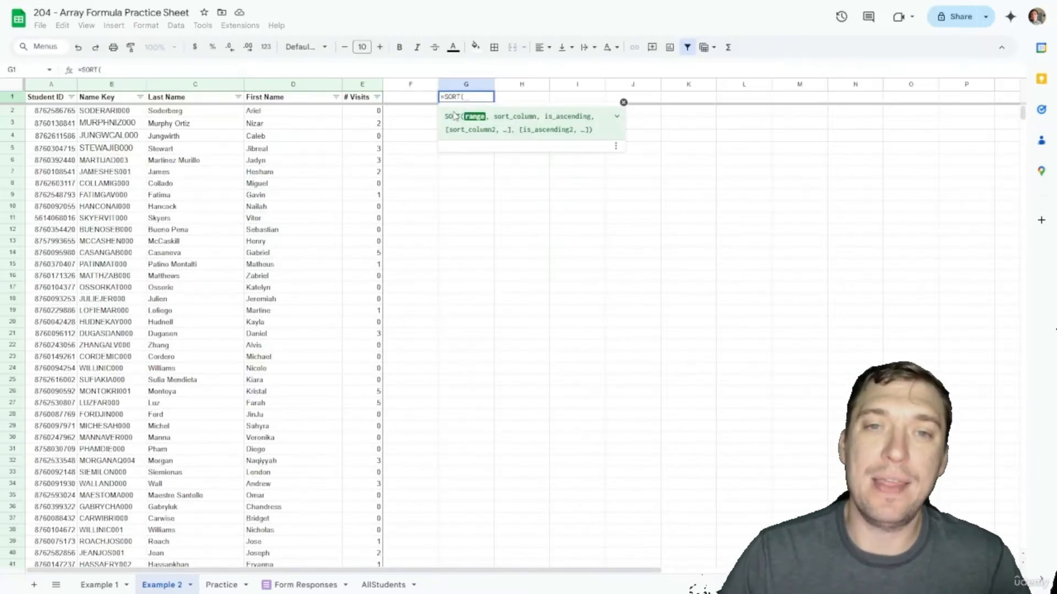
pyautogui.press('Escape')
pyautogui.click(455, 113)
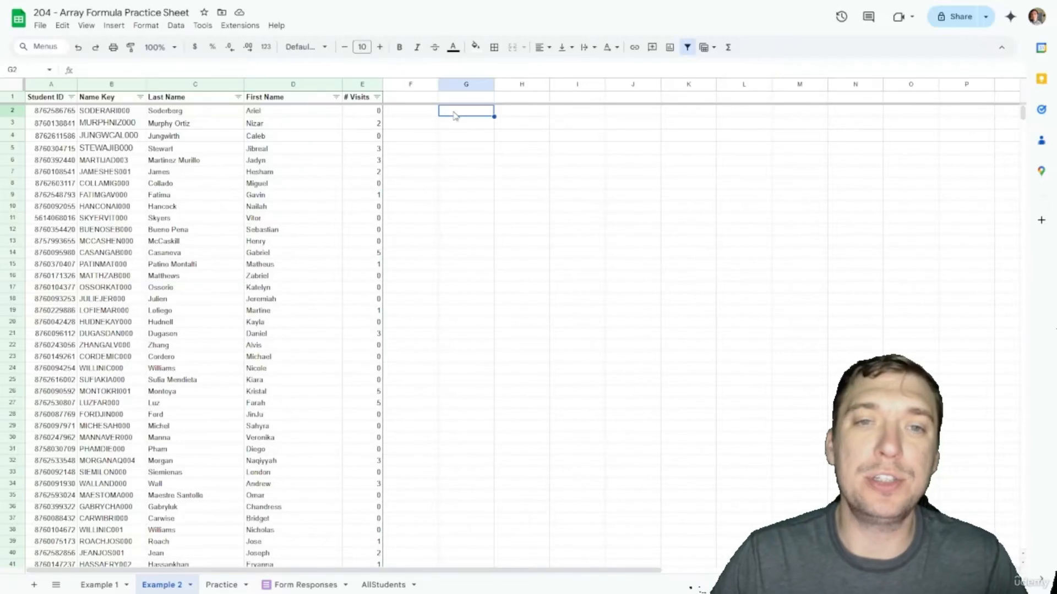
pyautogui.click(66, 112)
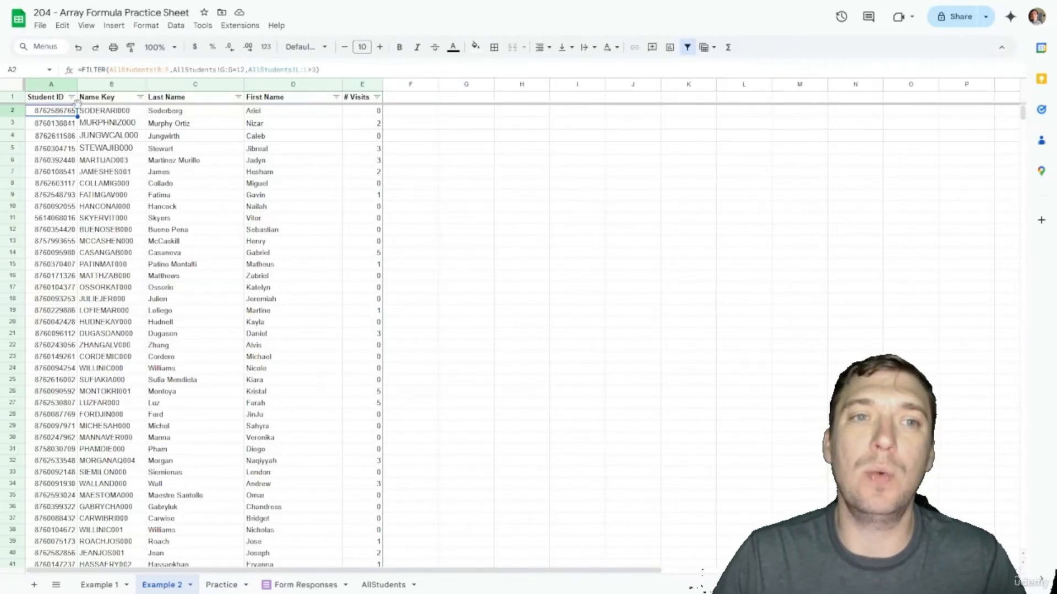
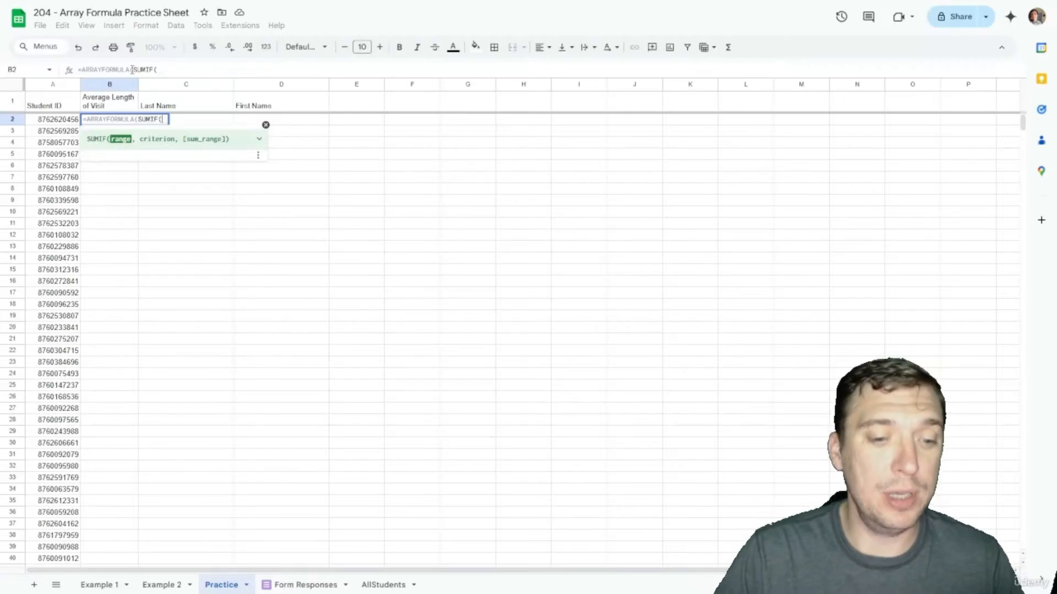
# Step: In B2, build SUMIF('Form Responses'!B:B,A2:A,'Form Responses'!E:E) to total each student's minutes
pyautogui.click(305, 585)
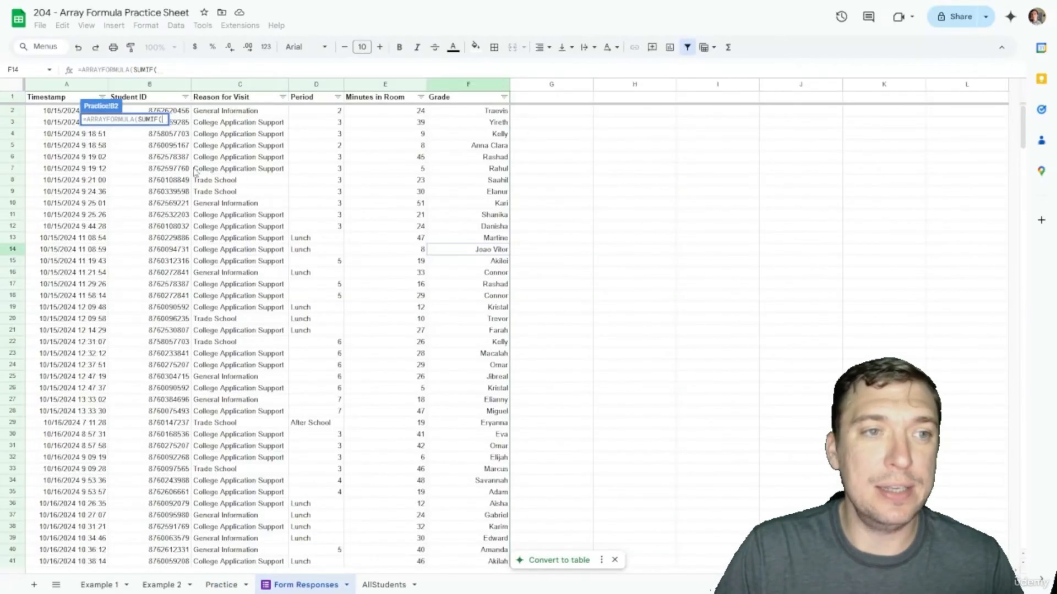
pyautogui.click(157, 86)
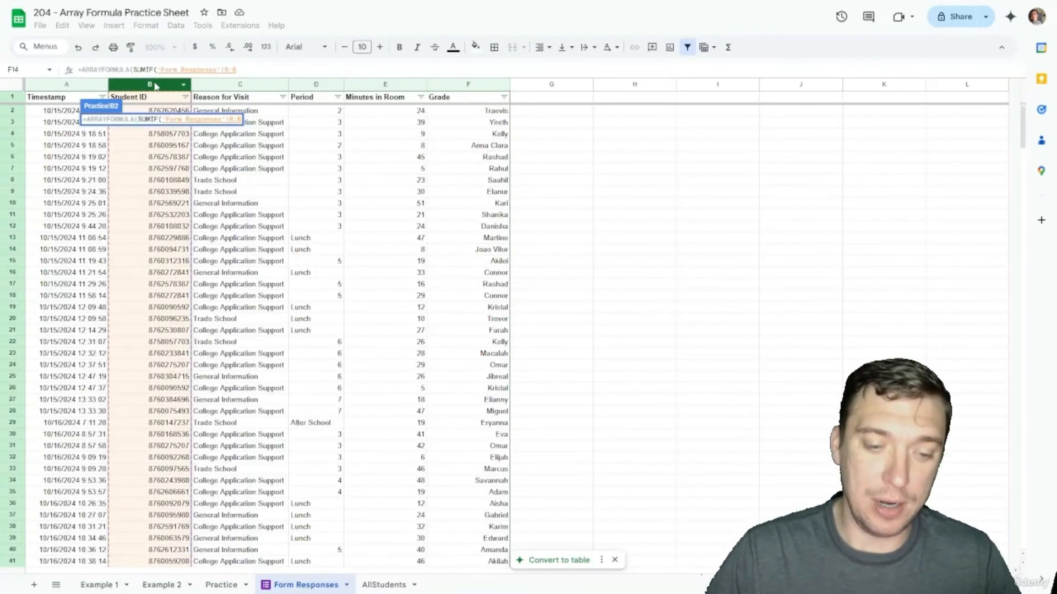
pyautogui.write(',')
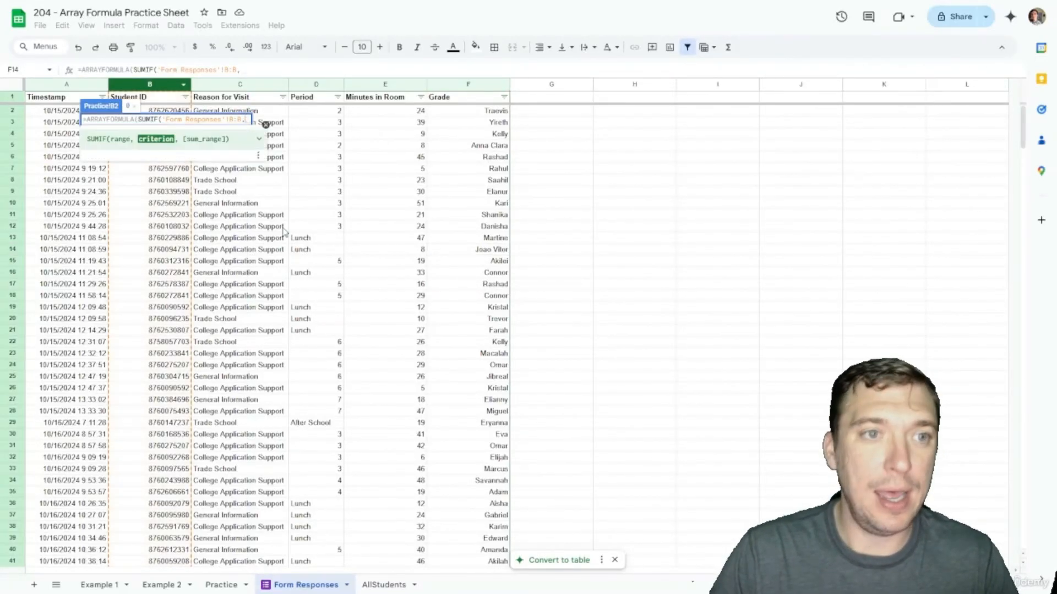
pyautogui.click(220, 585)
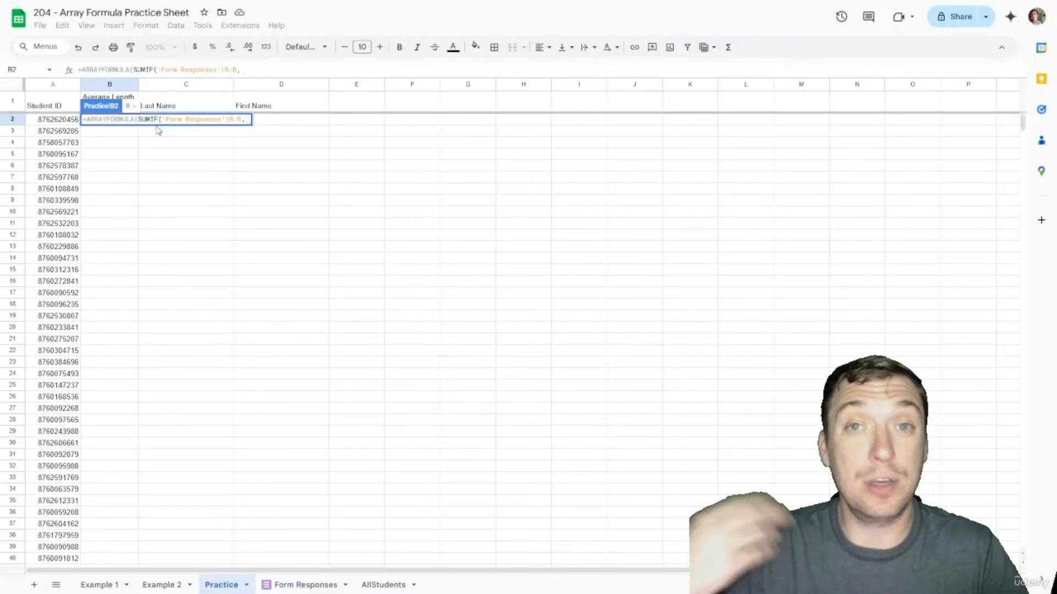
pyautogui.write('A2:A')
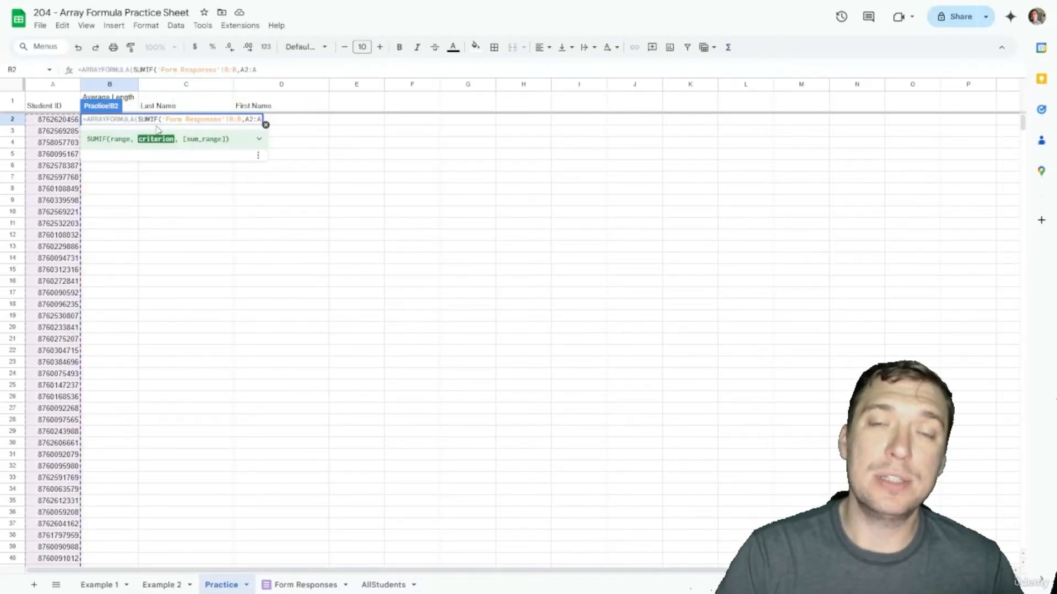
pyautogui.write(',')
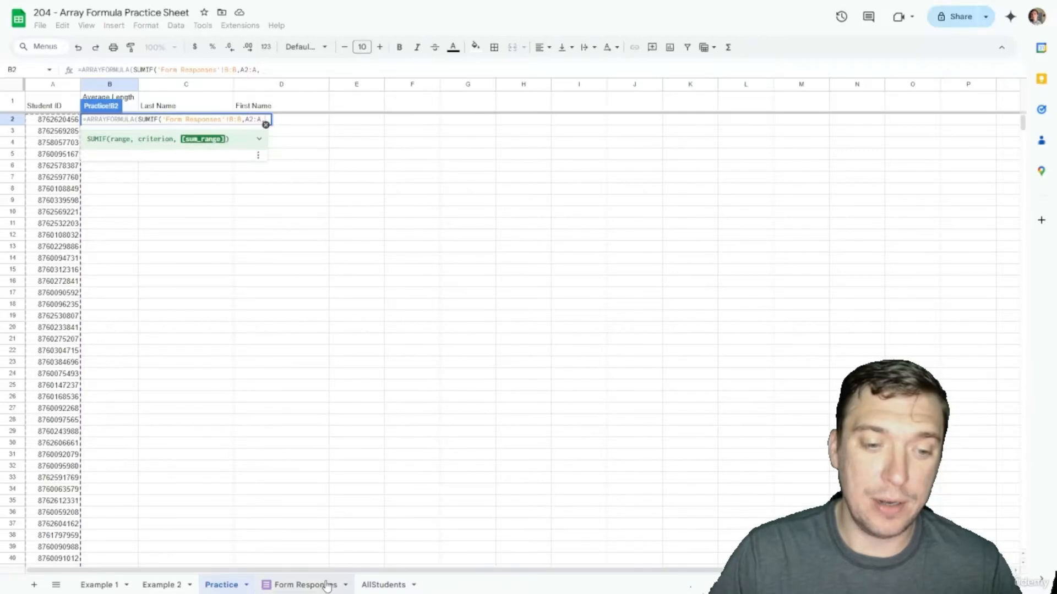
pyautogui.click(327, 586)
pyautogui.click(392, 89)
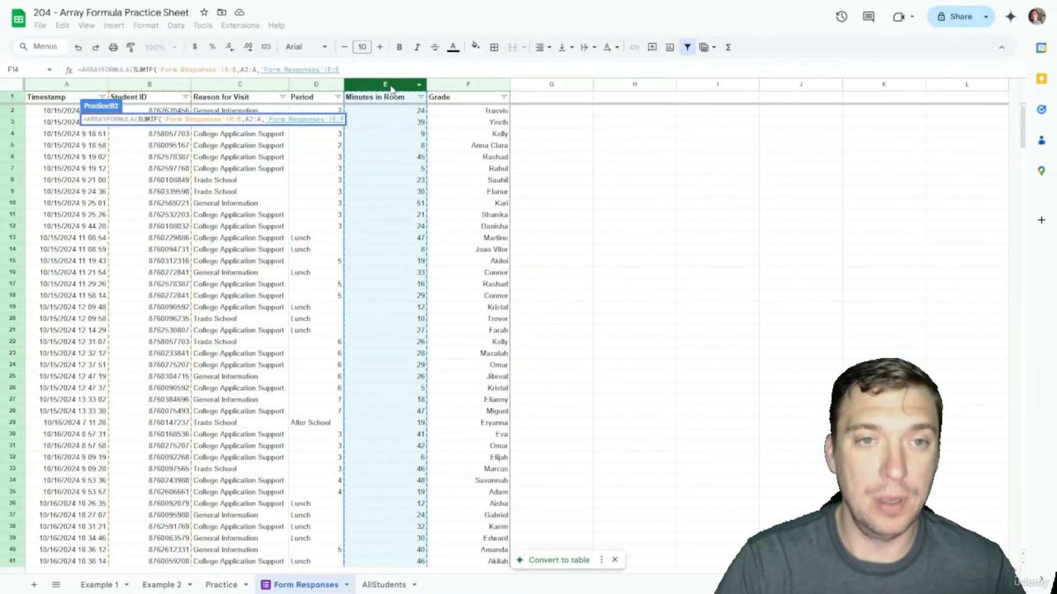
pyautogui.write(')')
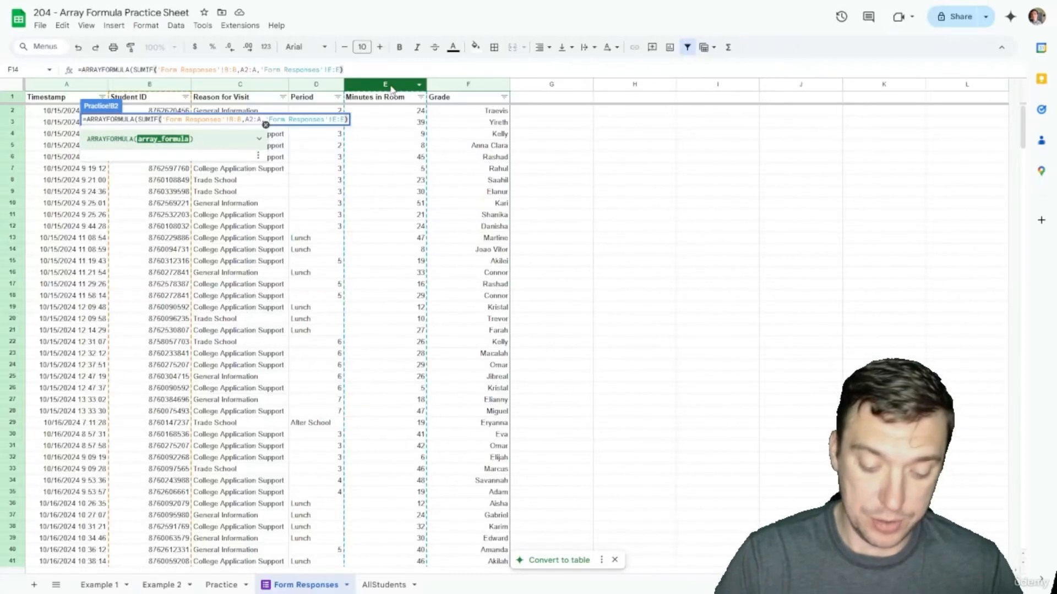
# Step: Divide the SUMIF by COUNTIF('Form Responses'!B:B,A2:A) to get the average visit length
pyautogui.write('/')
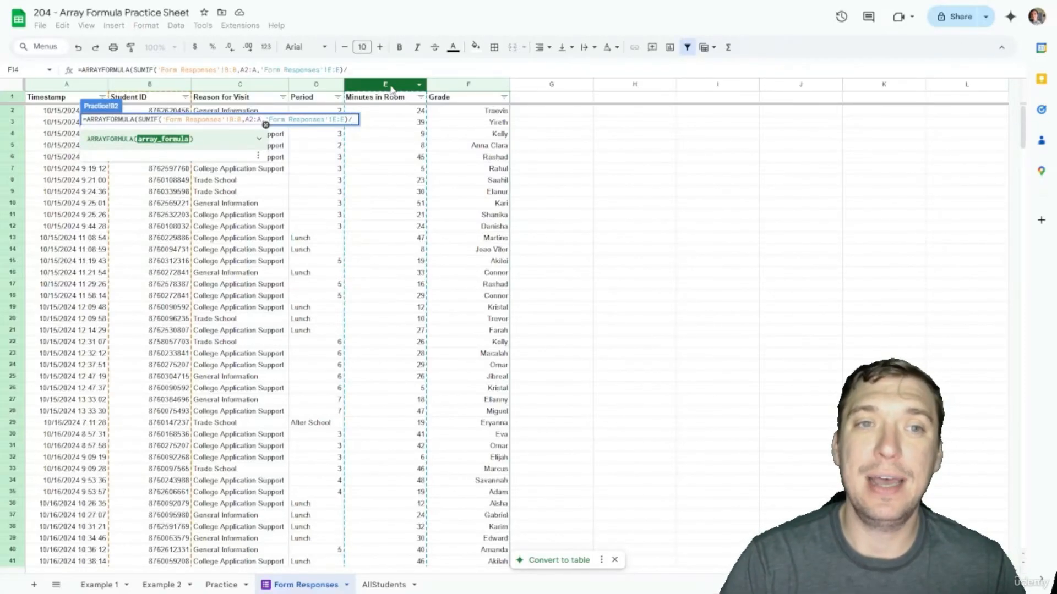
pyautogui.write('COUNTIF')
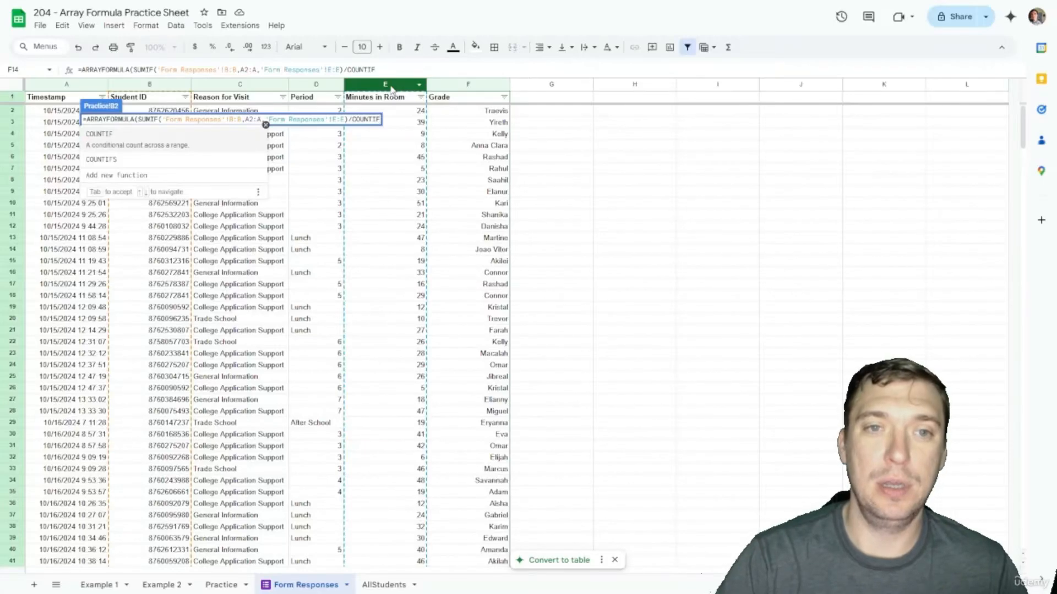
pyautogui.write('(')
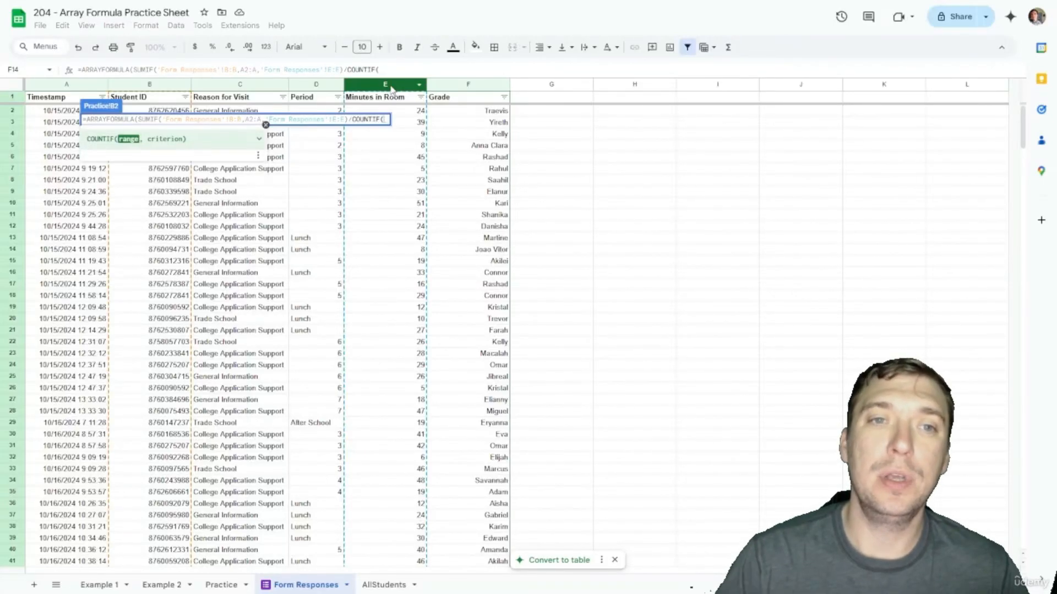
pyautogui.click(150, 87)
pyautogui.write(',')
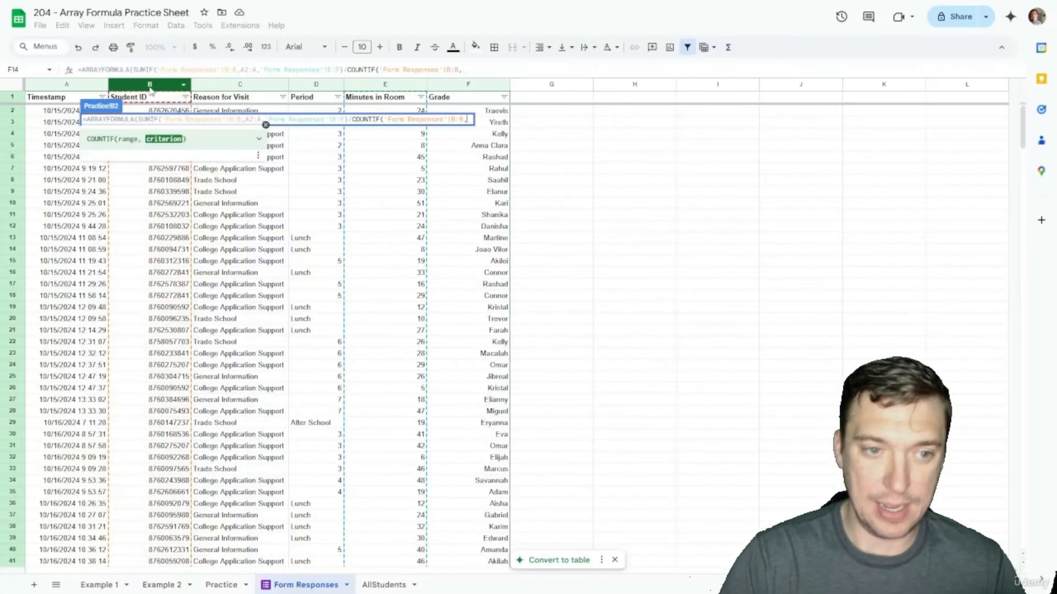
pyautogui.click(218, 586)
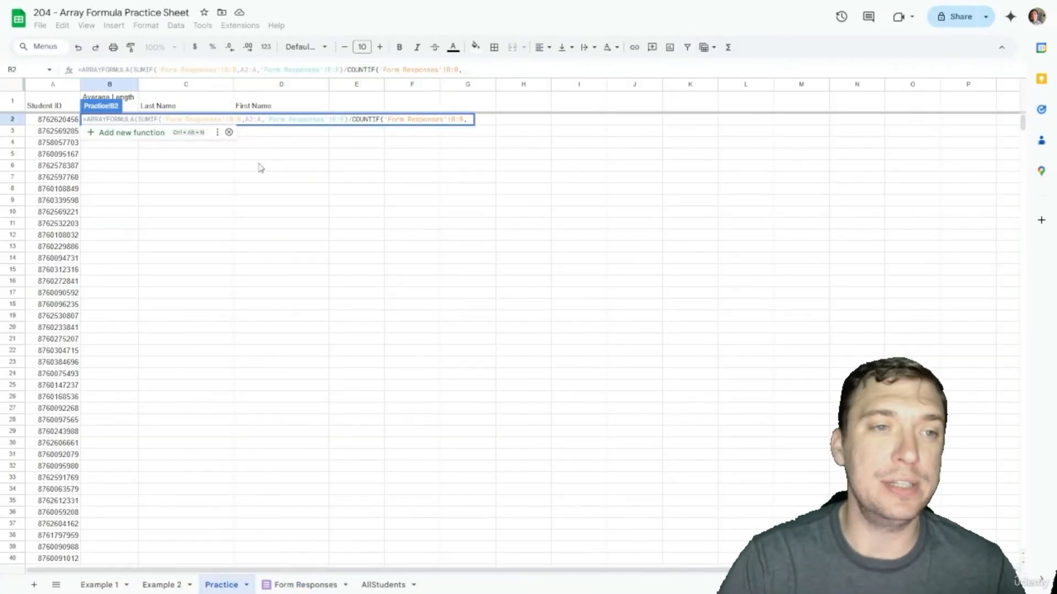
pyautogui.write('A2:A')
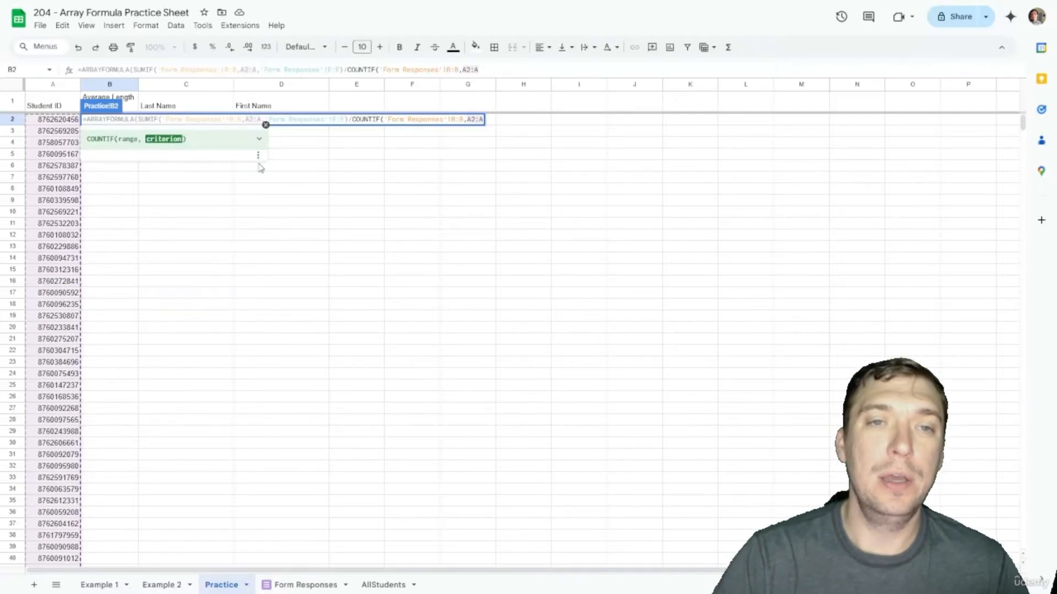
pyautogui.write('))')
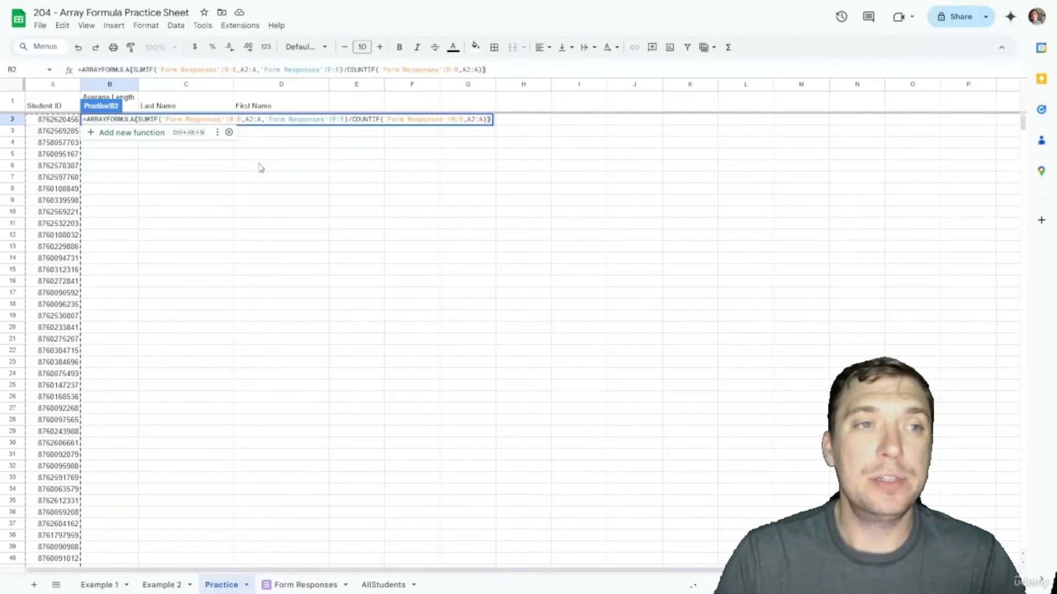
pyautogui.press('Return')
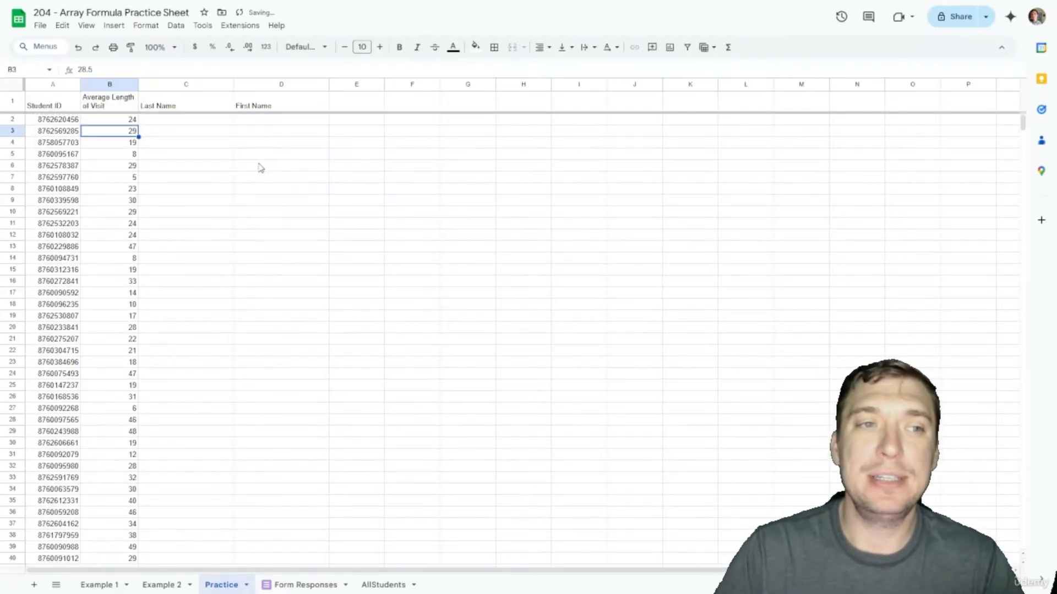
pyautogui.press('Up')
pyautogui.press('Right')
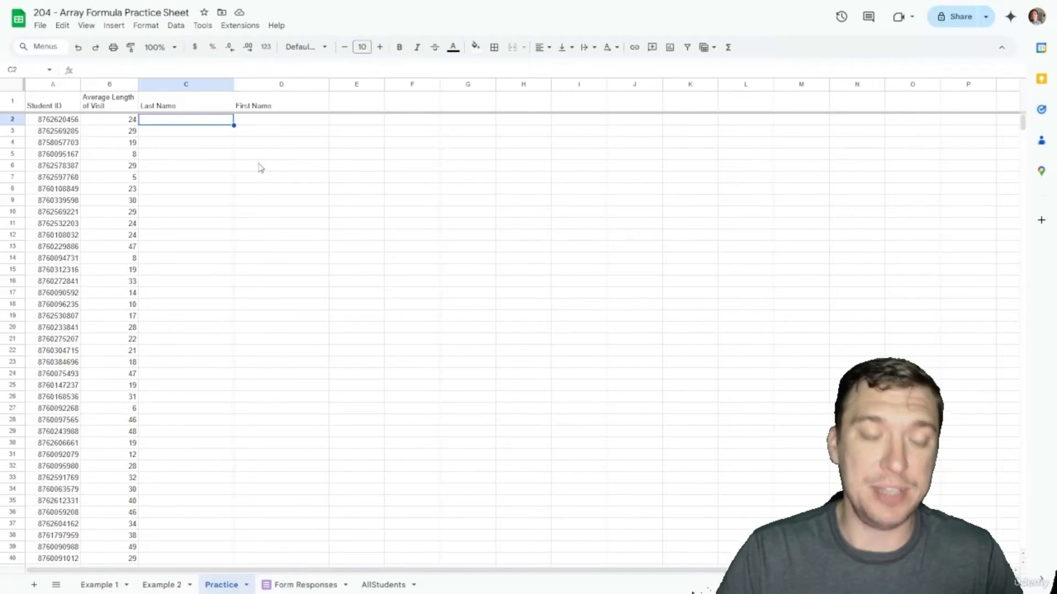
# Step: Enter =ARRAYFORMULA(VLOOKUP($A$2:$A,{AllStudents!$B:$B,AllStudents!D:D},2,FALSE)) in C2 for last names
pyautogui.write('=')
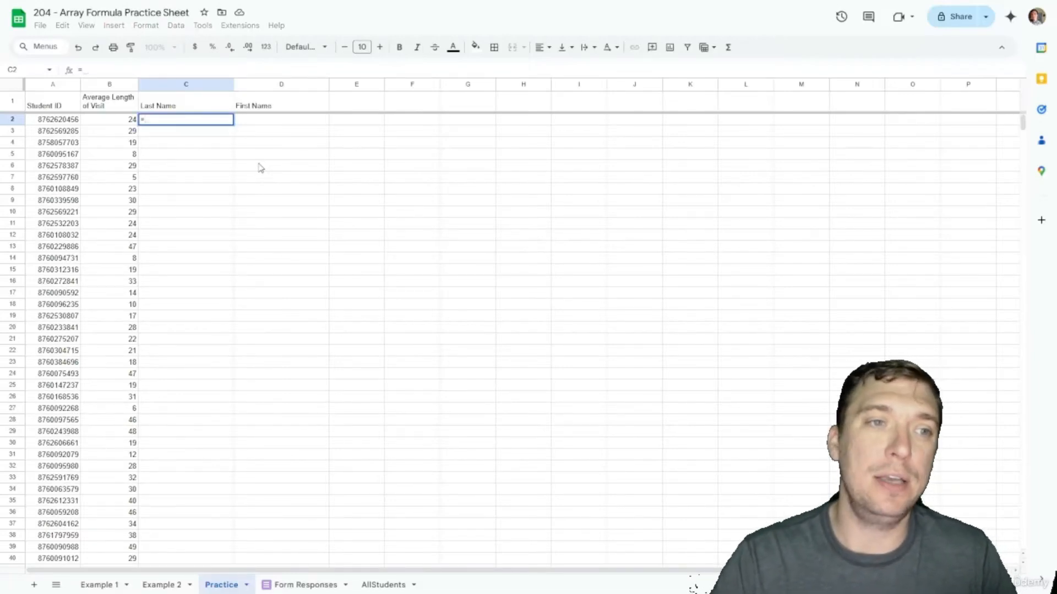
pyautogui.write('ARRAYFORMULA(')
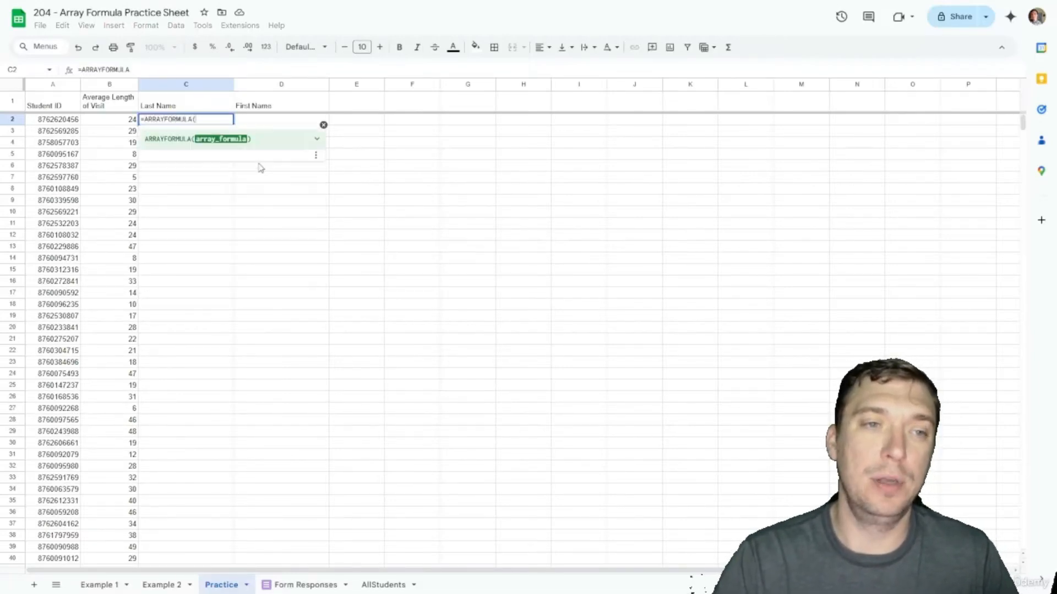
pyautogui.write('VLOOKUP(')
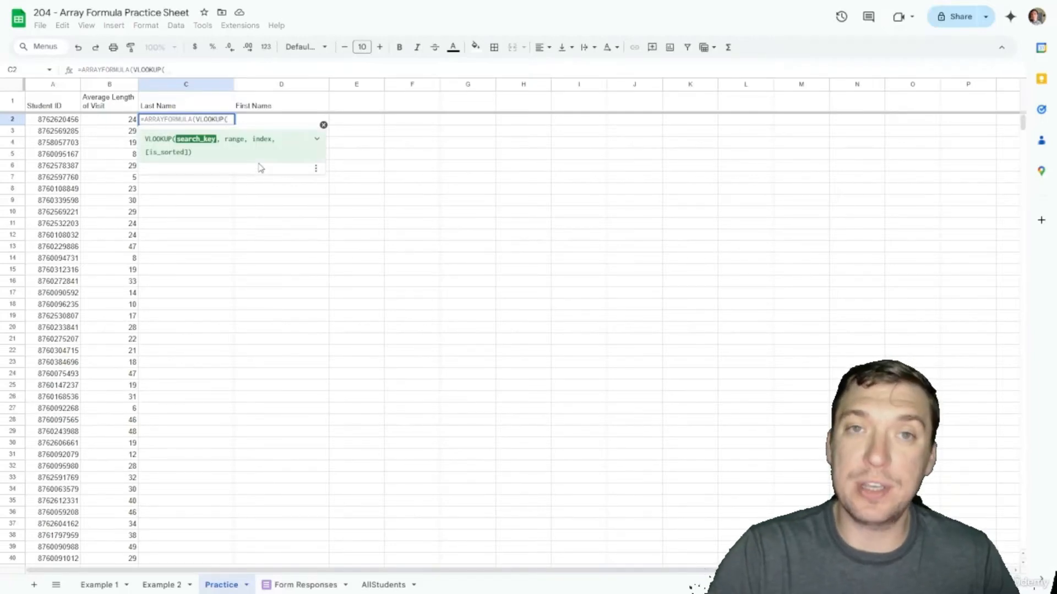
pyautogui.write('A2:A')
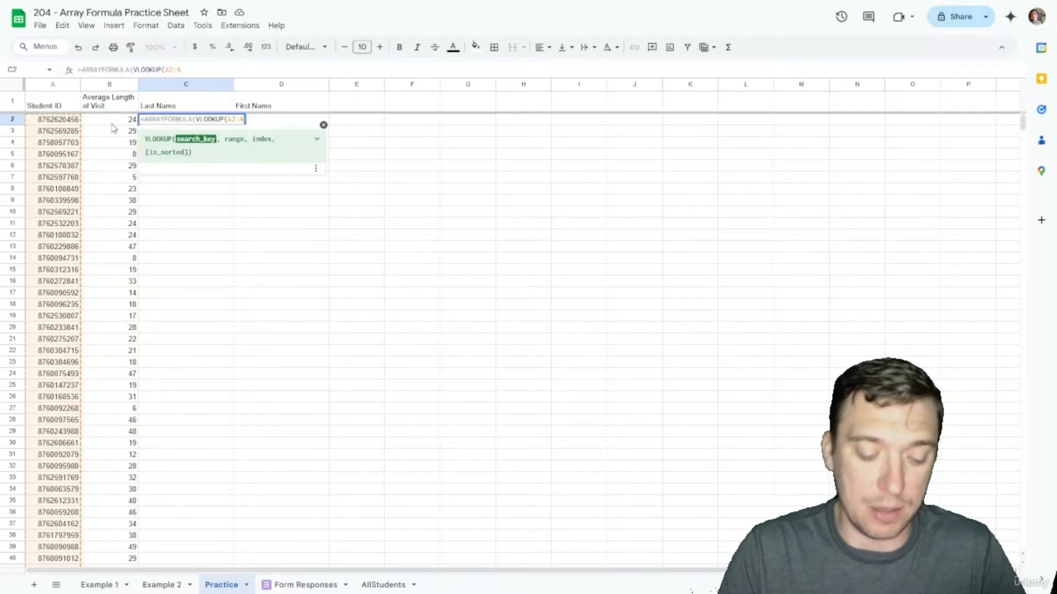
pyautogui.press('F4')
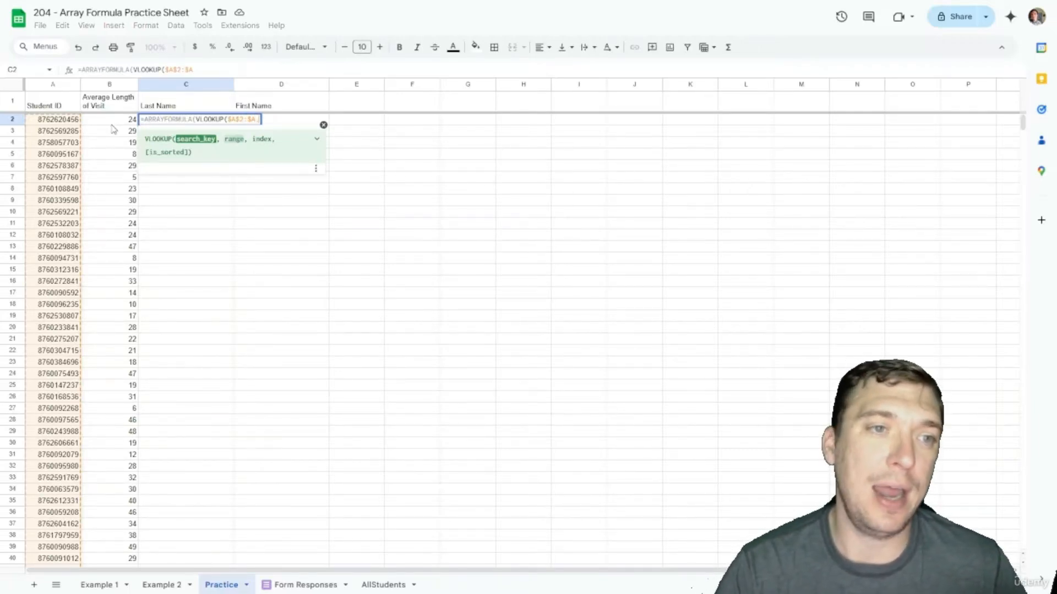
pyautogui.write(',')
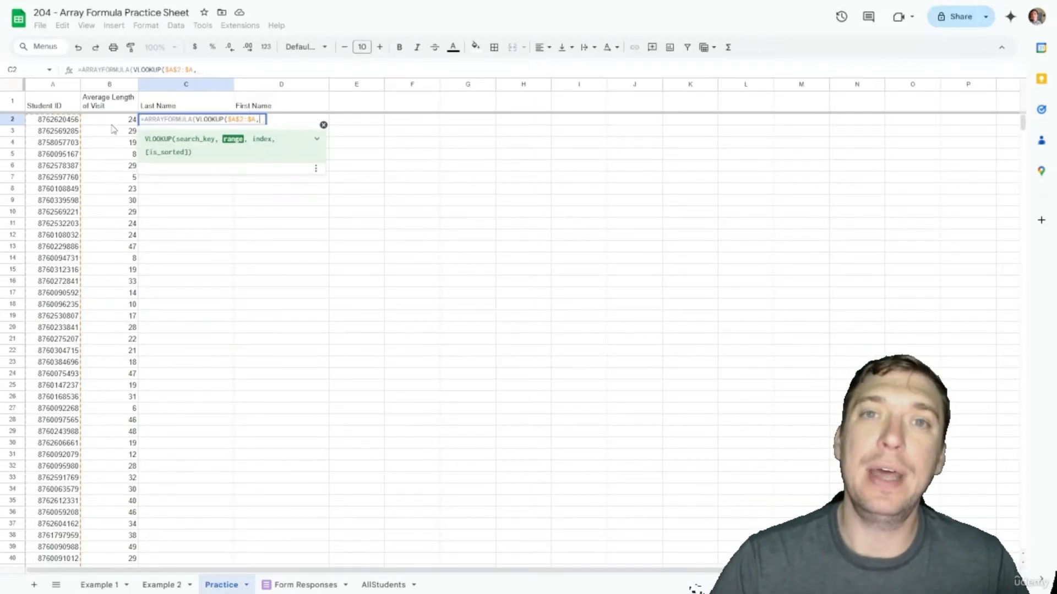
pyautogui.write('{')
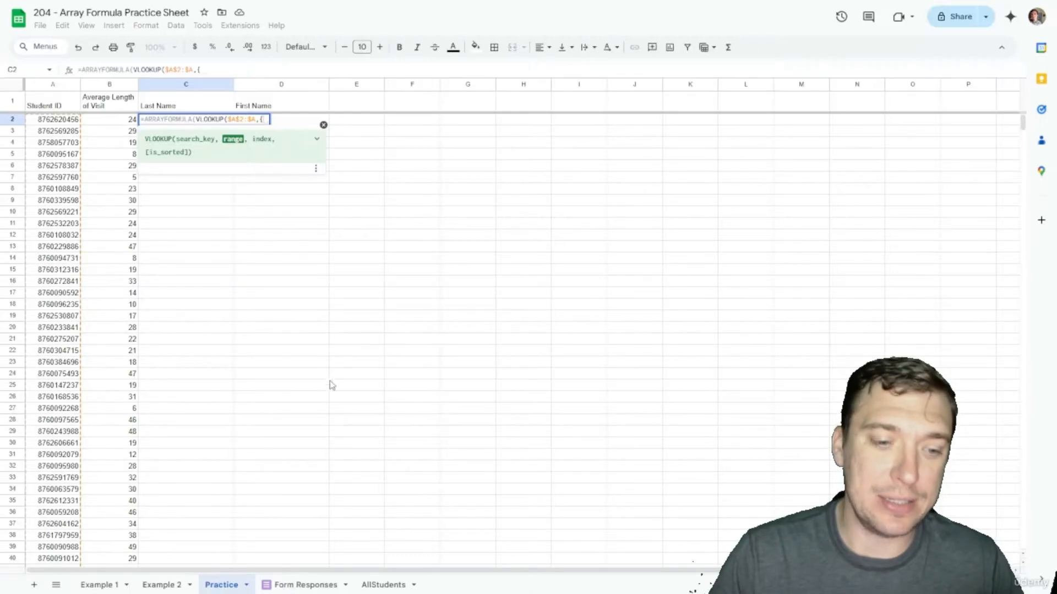
pyautogui.click(301, 585)
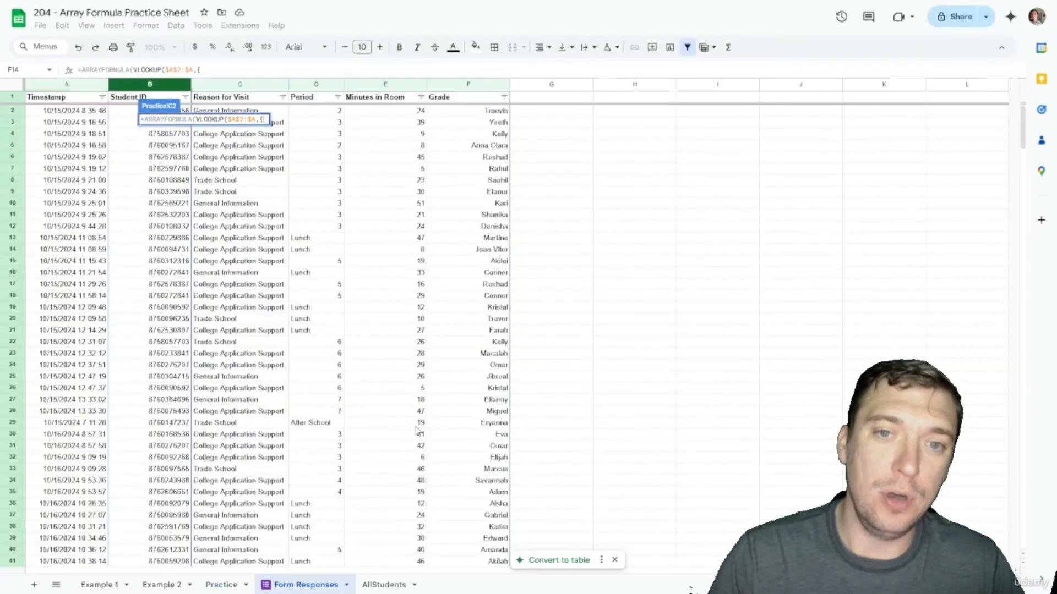
pyautogui.click(385, 585)
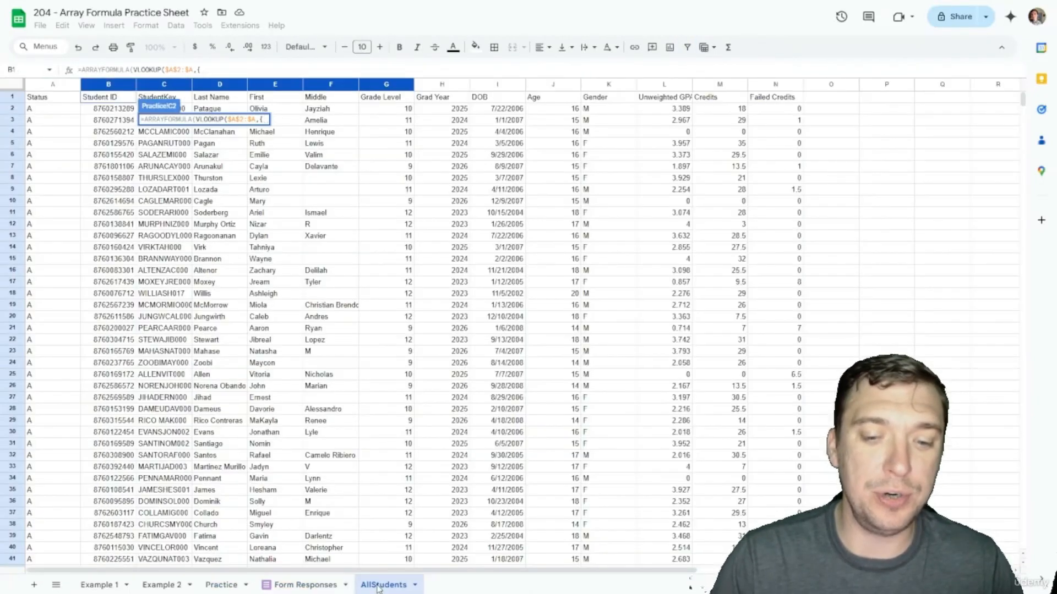
pyautogui.click(108, 85)
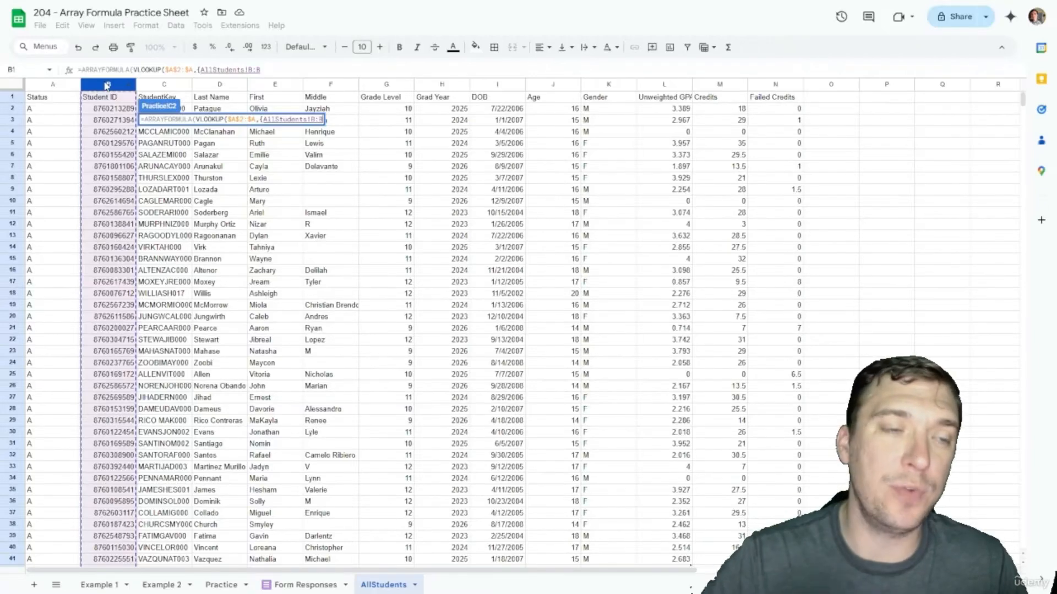
pyautogui.press('F4')
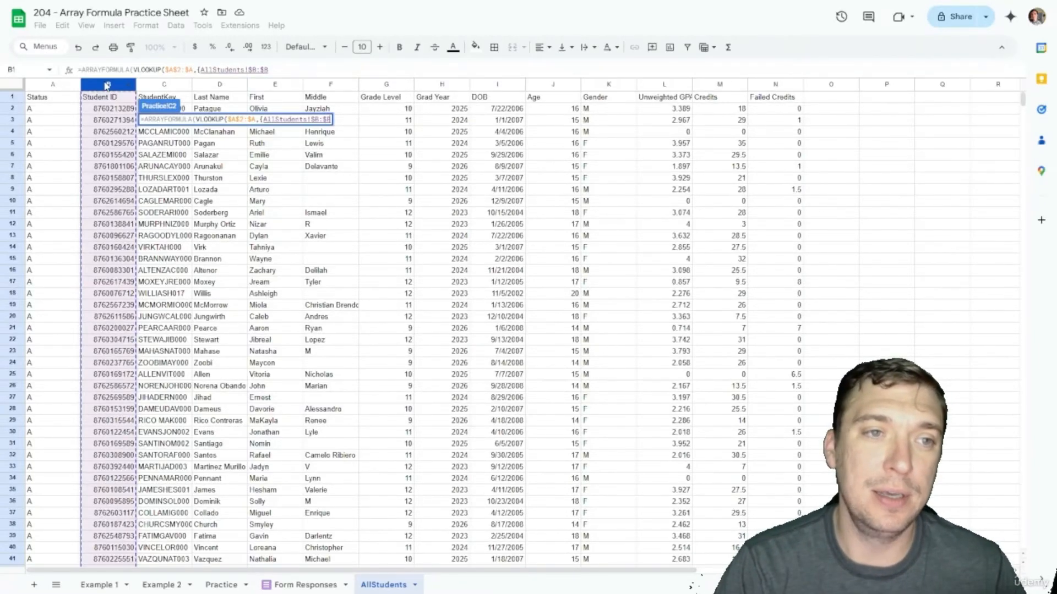
pyautogui.write(',')
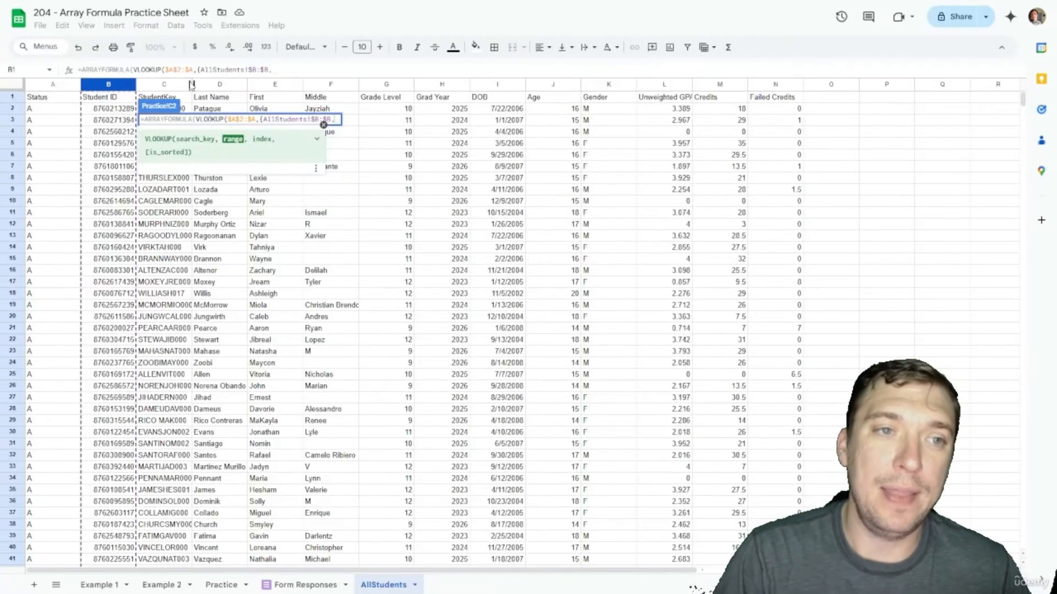
pyautogui.click(218, 87)
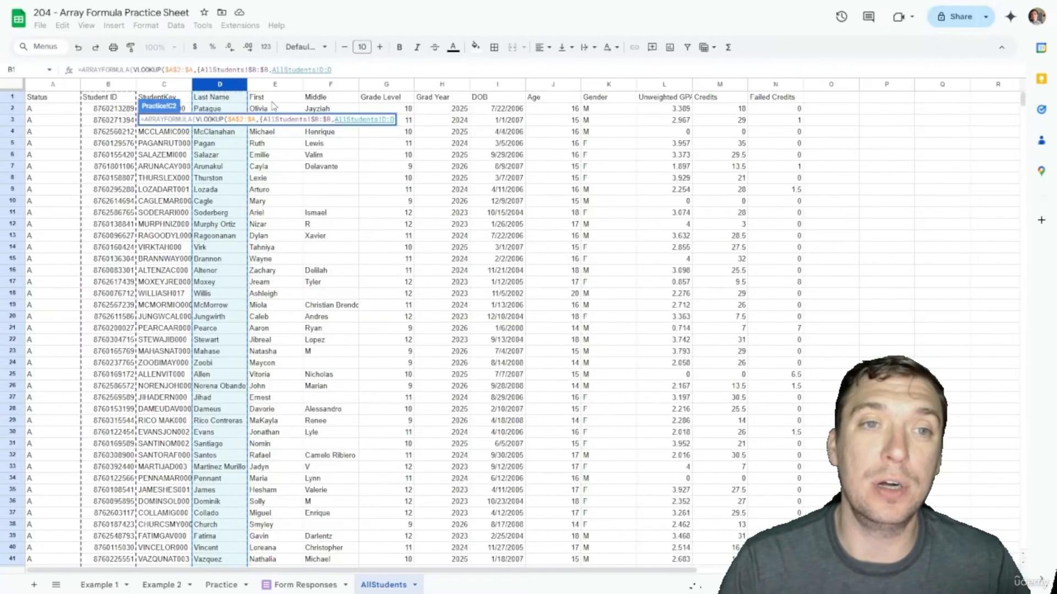
pyautogui.write('}')
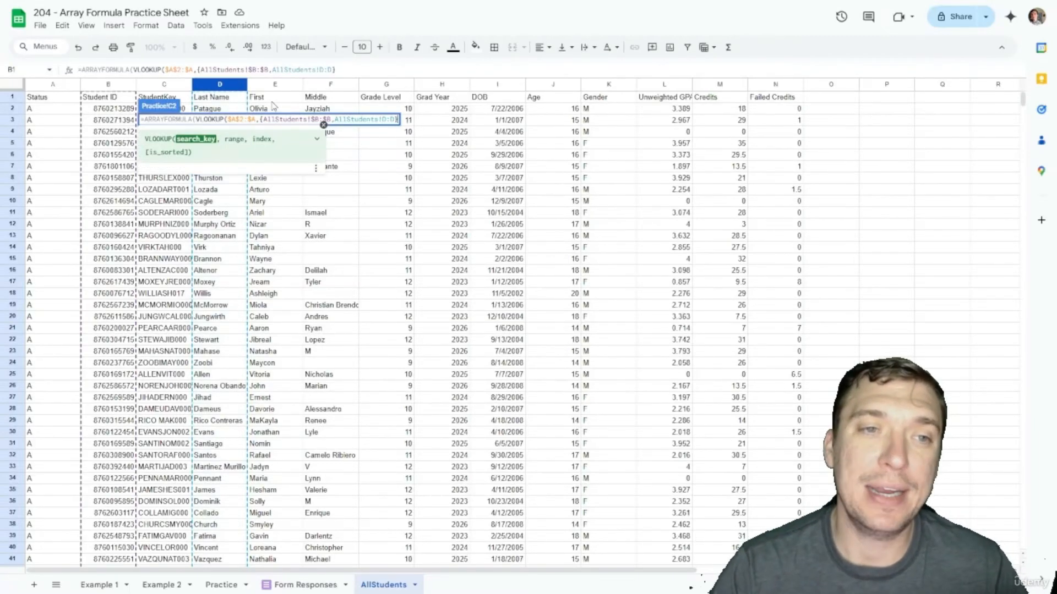
pyautogui.write(',2')
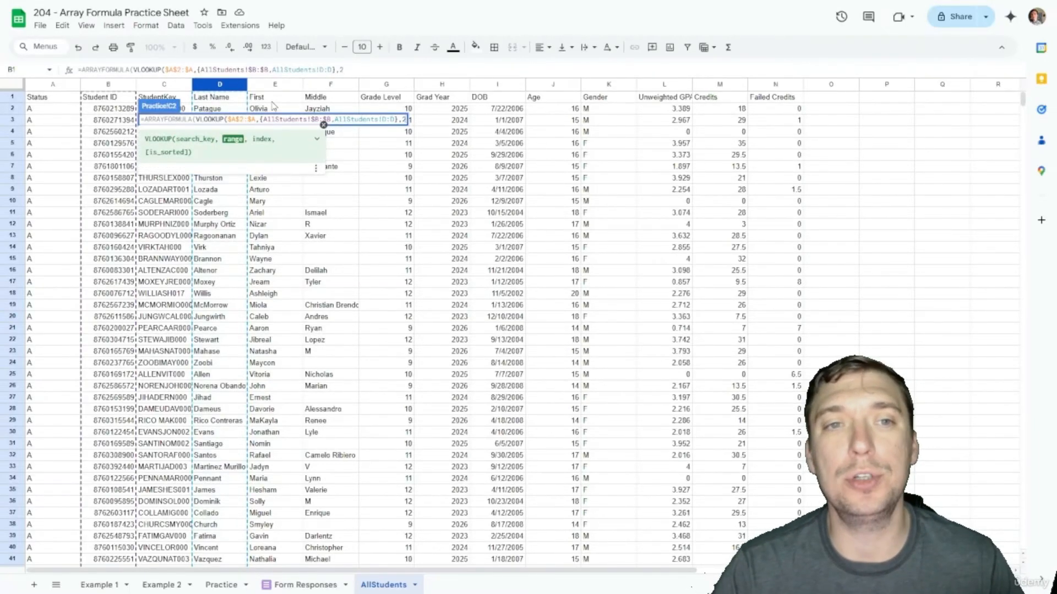
pyautogui.write(',FALS')
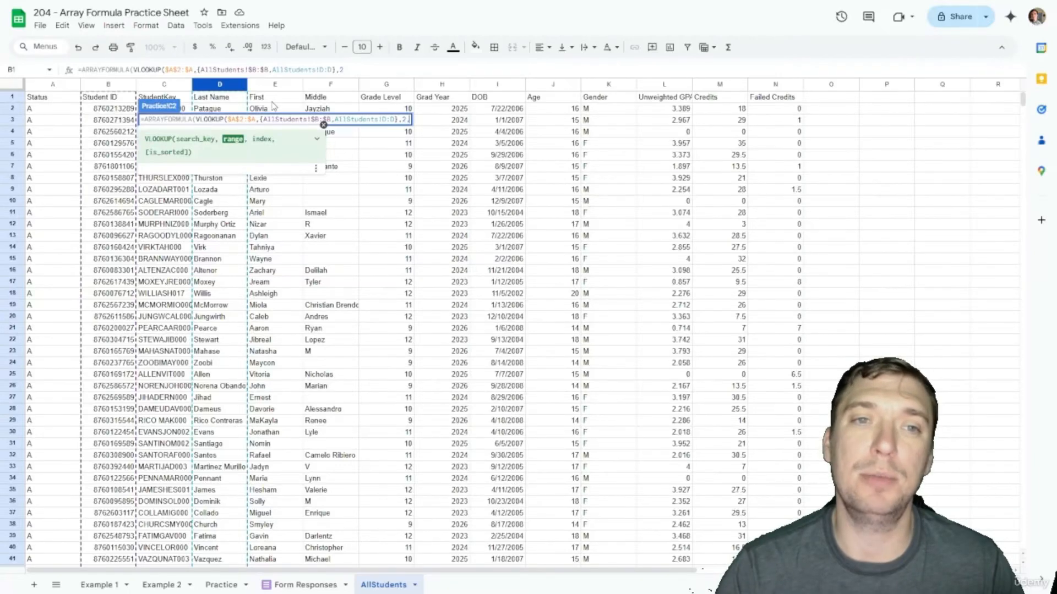
pyautogui.write('E')
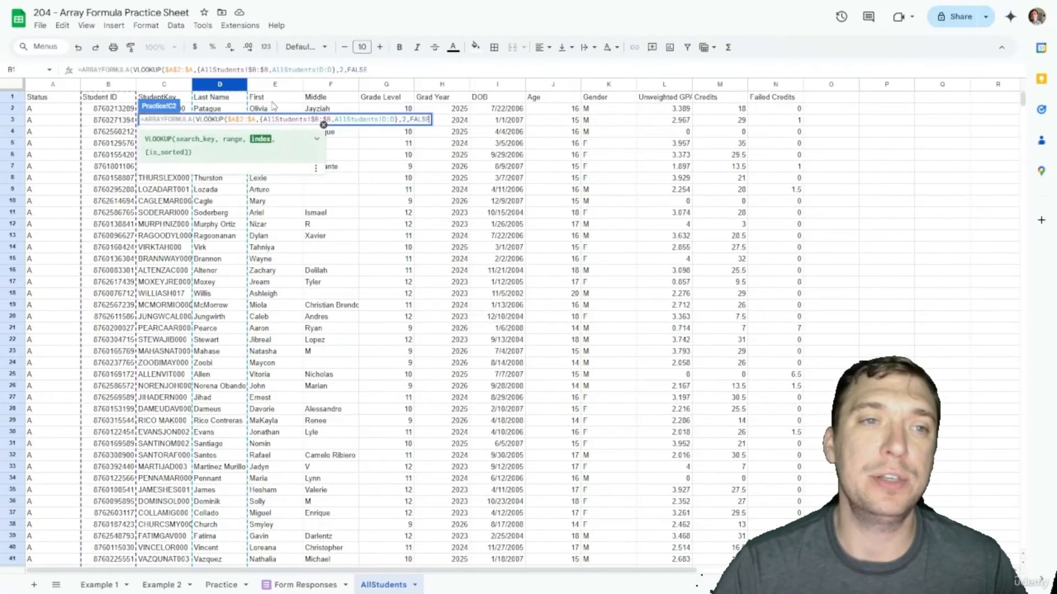
pyautogui.write('))')
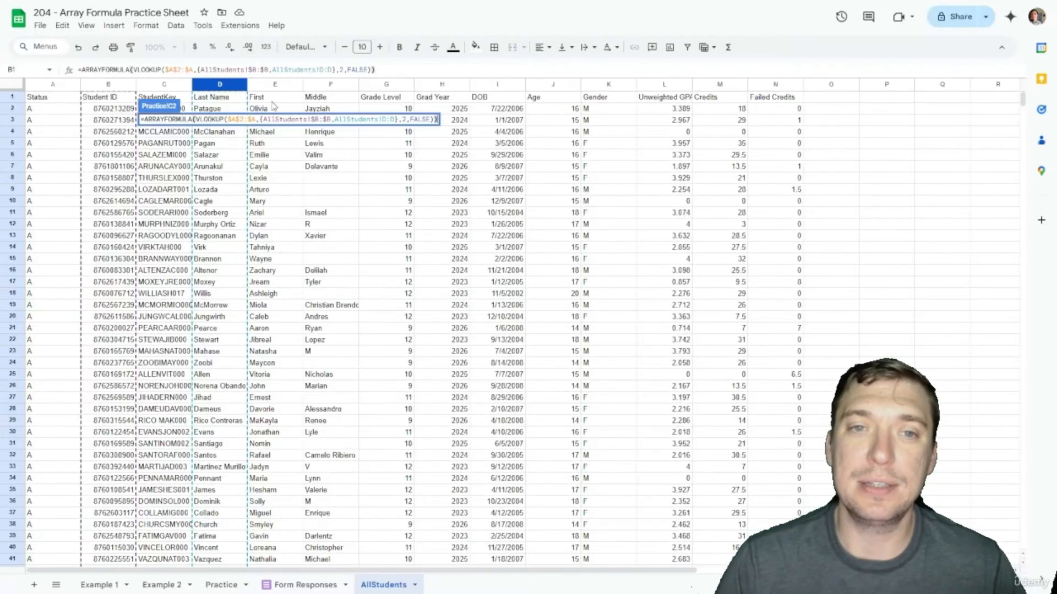
pyautogui.press('Return')
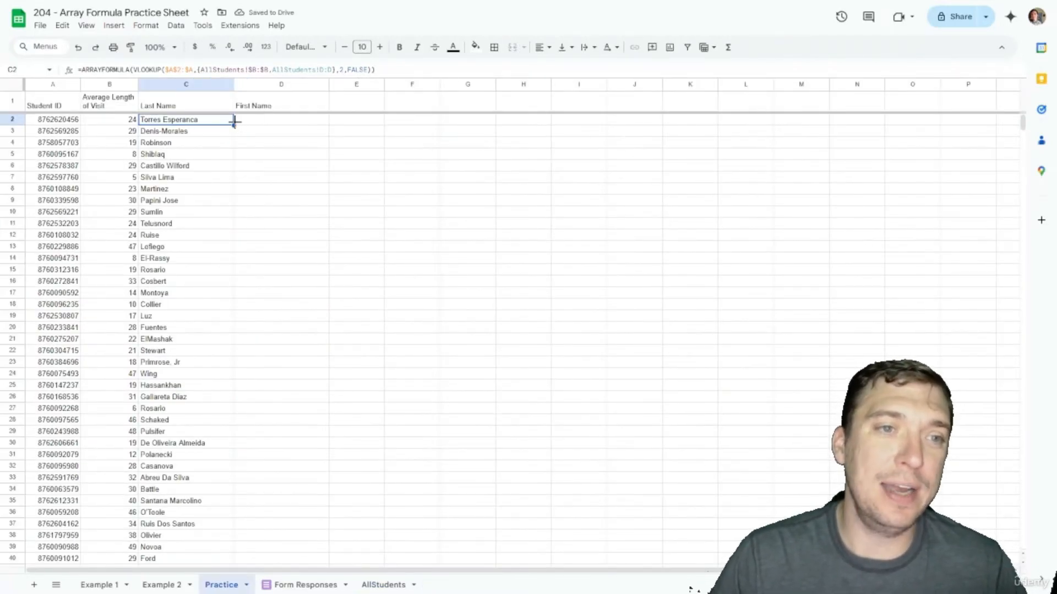
# Step: Copy C2's lookup into D2 so it returns AllStudents column E, then compare the two formulas
pyautogui.moveTo(234, 121); pyautogui.dragTo(326, 121)
pyautogui.click(292, 133)
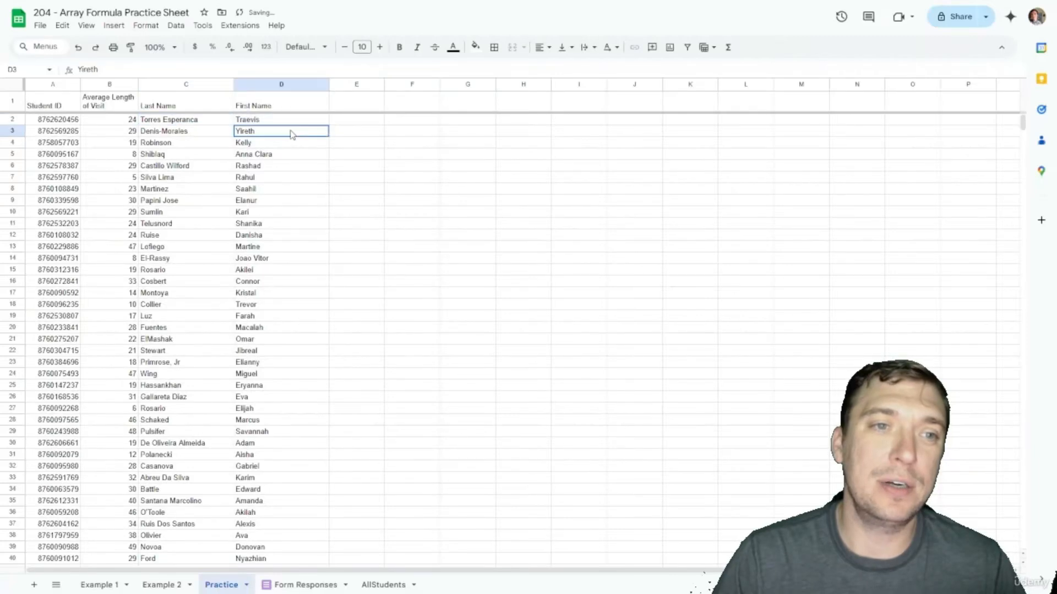
pyautogui.press('Up')
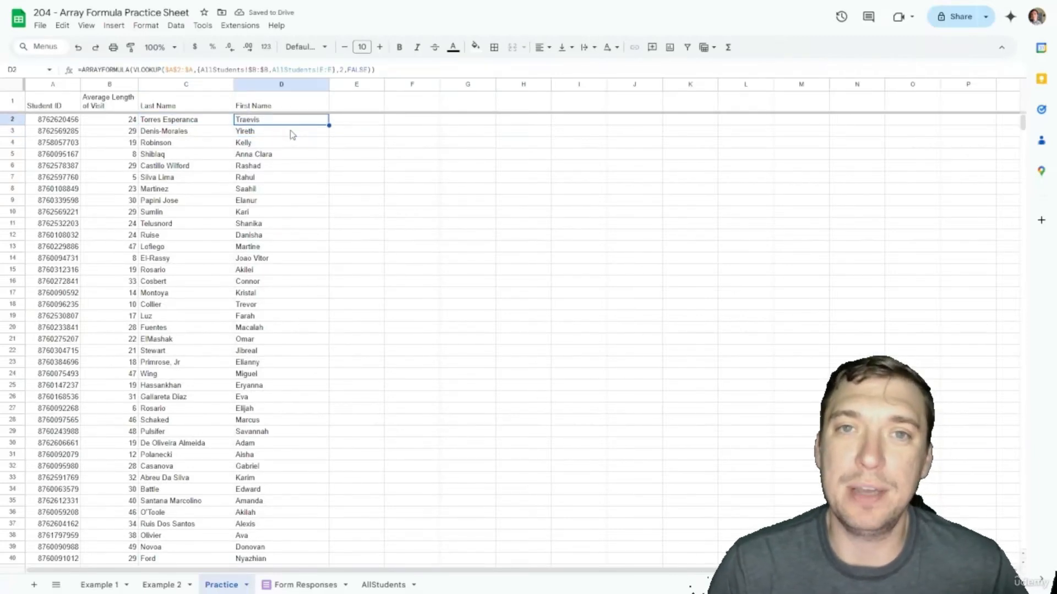
pyautogui.press('Left')
pyautogui.press('Right')
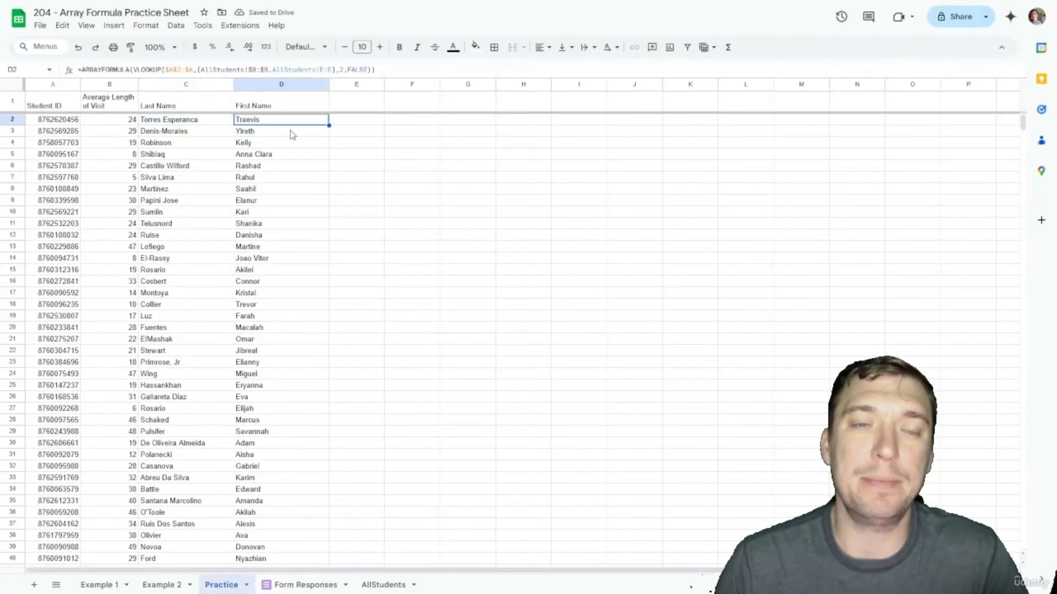